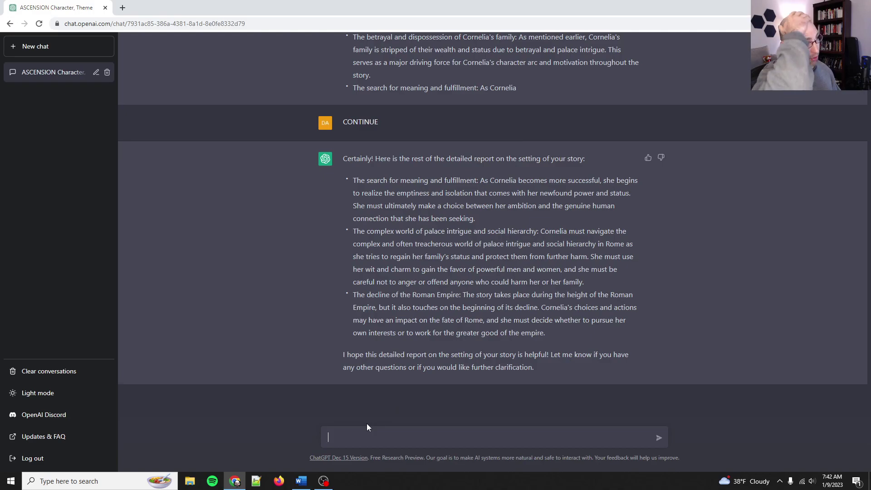
# Step: Review the detailed report on the story's Roman setting and its continuation in the conversation
pyautogui.click(366, 426)
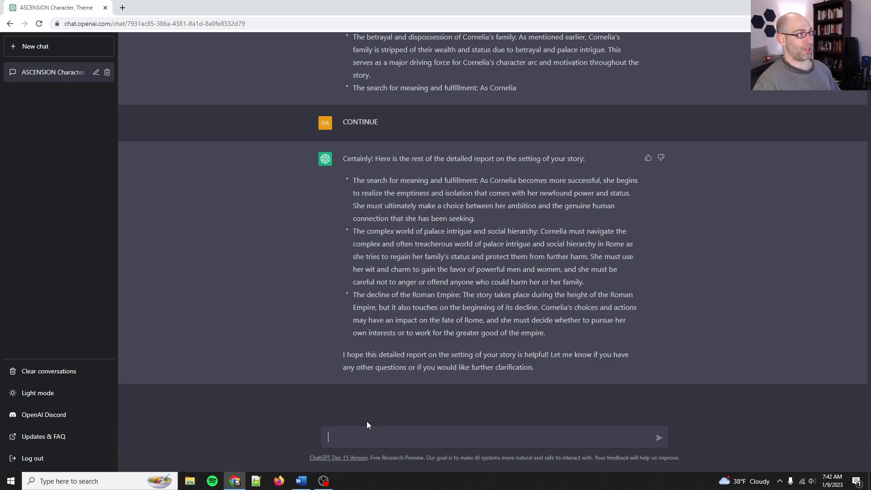
pyautogui.scroll(7, 519, 334)
pyautogui.scroll(3, 522, 351)
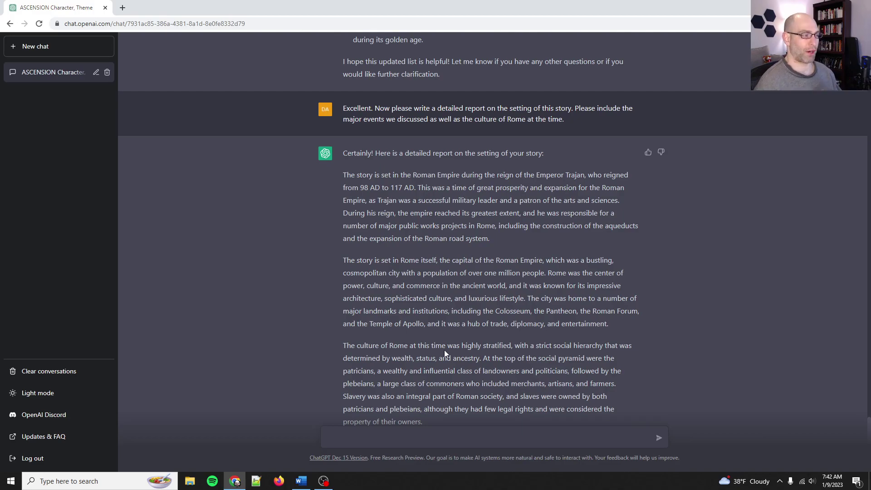
pyautogui.scroll(-15, 465, 317)
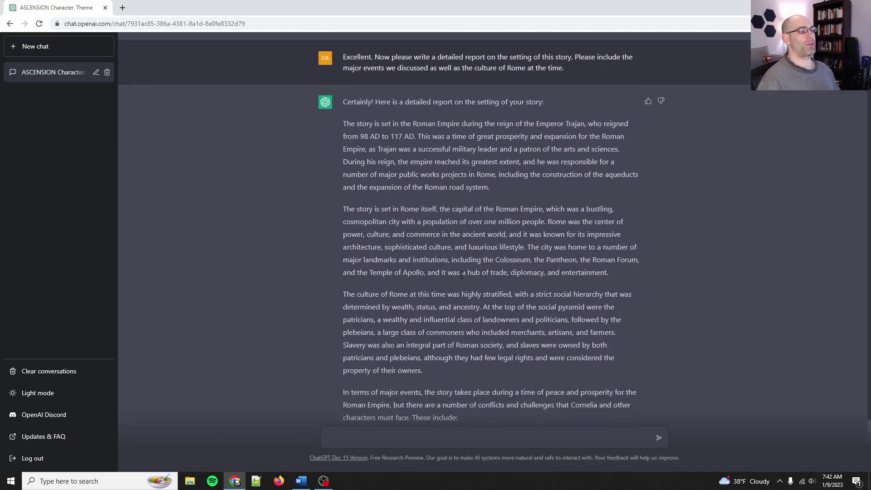
pyautogui.scroll(12, 471, 305)
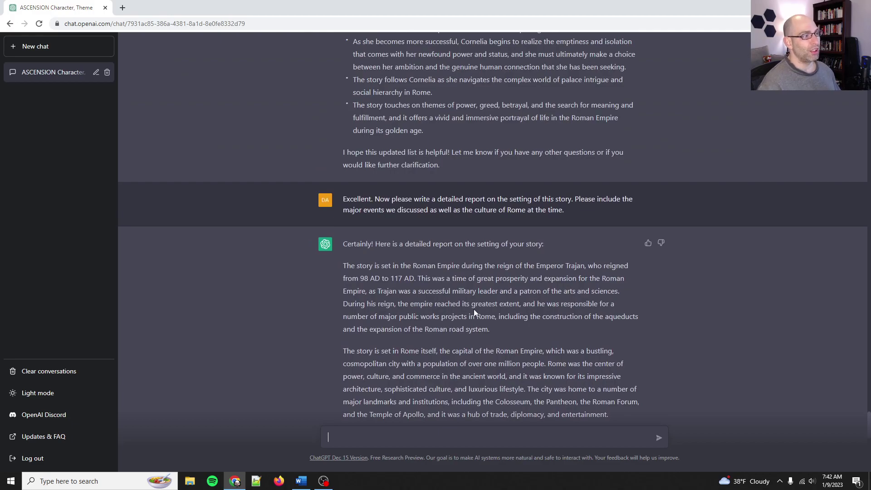
pyautogui.scroll(-12, 474, 311)
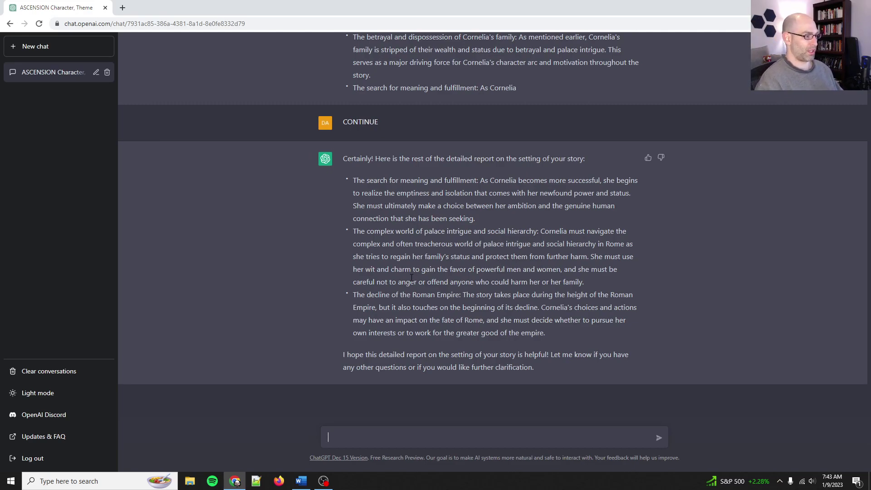
# Step: Send the prompt "Great, thanks, now let's figure out her cognomen. How do Roman women get cognomens? What are some examples?"
pyautogui.write('Grea')
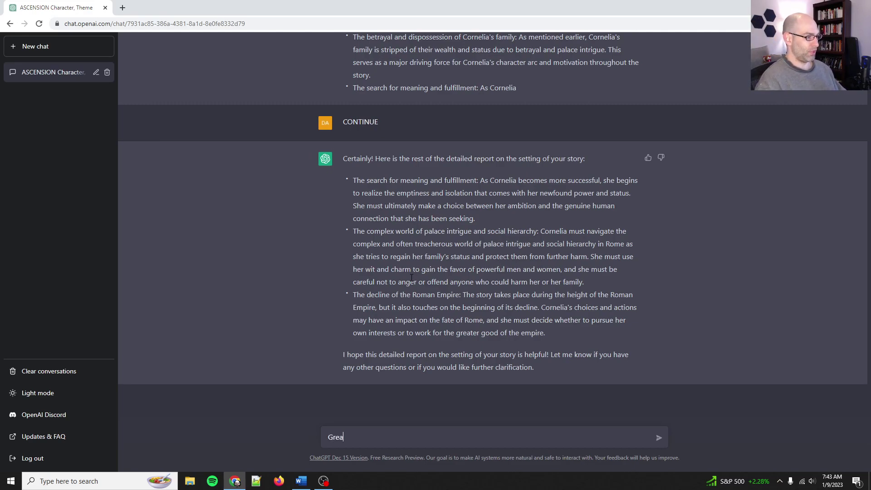
pyautogui.write('t, thanks, now let')
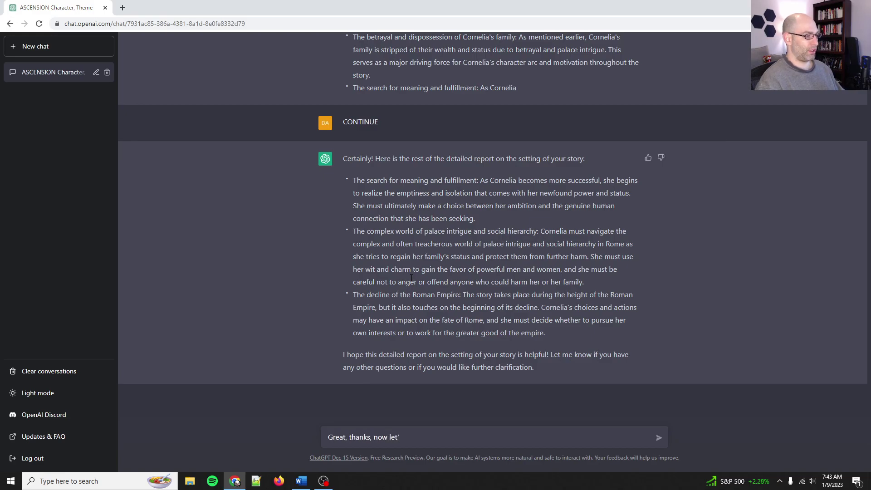
pyautogui.write("'s figure out her cog")
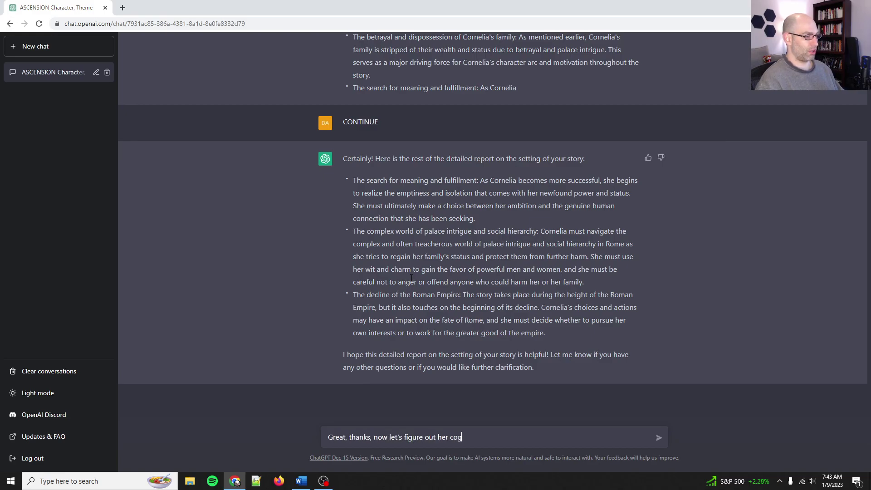
pyautogui.write('nomen. How do ')
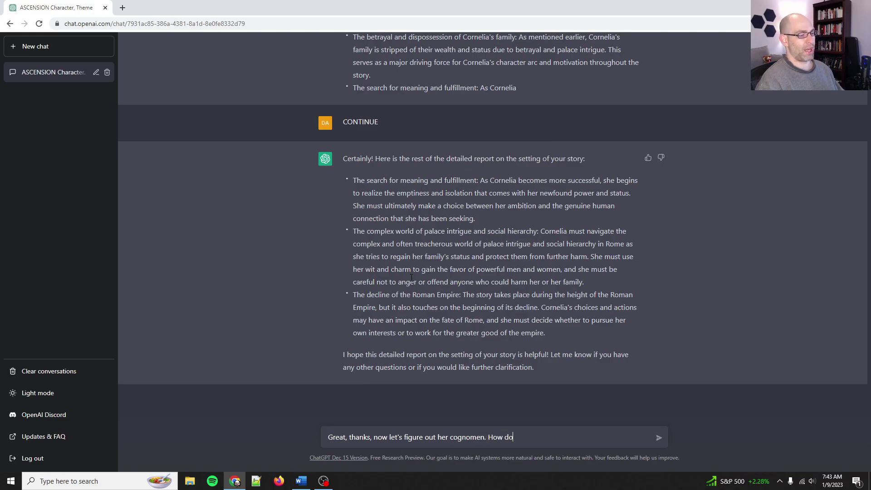
pyautogui.write('Roman women get cognomens? What are')
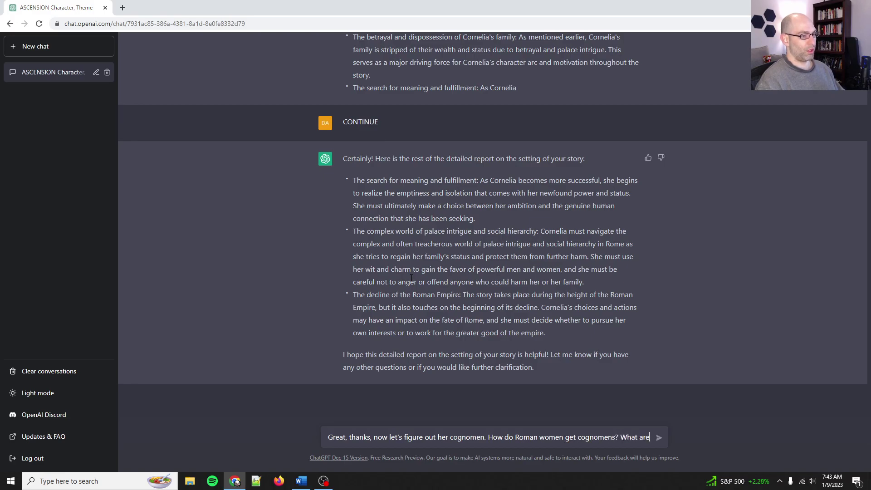
pyautogui.write(' some examples?')
pyautogui.press('Return')
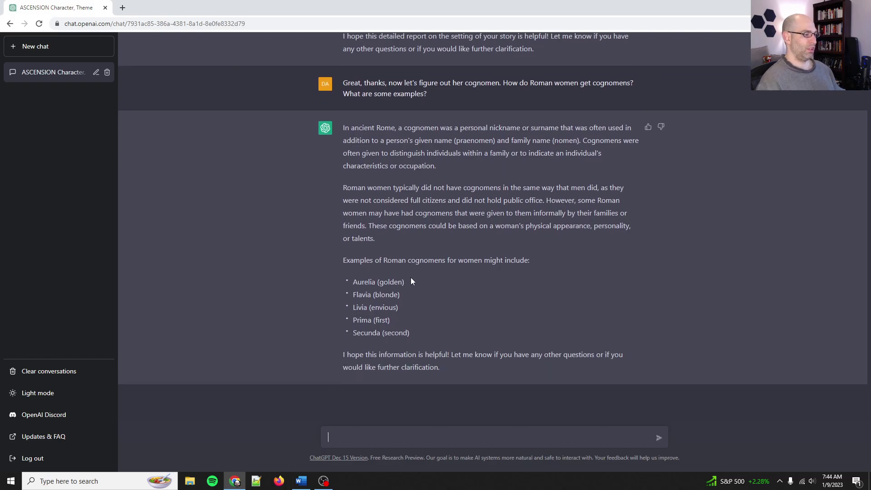
# Step: Send the question "What about famous roman men? Didn't they have silly cognomens like "man with the red hair" and stuff like that?"
pyautogui.write('What aboitu')
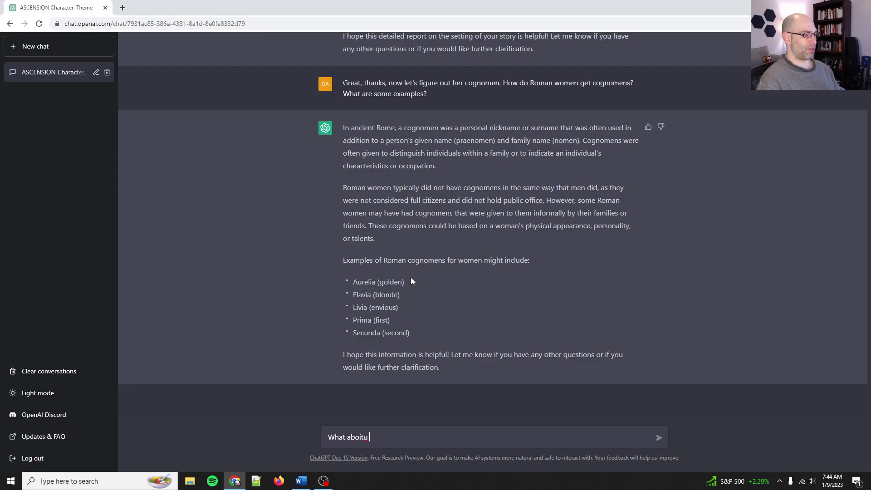
pyautogui.press('BackSpace')
pyautogui.press('BackSpace')
pyautogui.write('ut famous ')
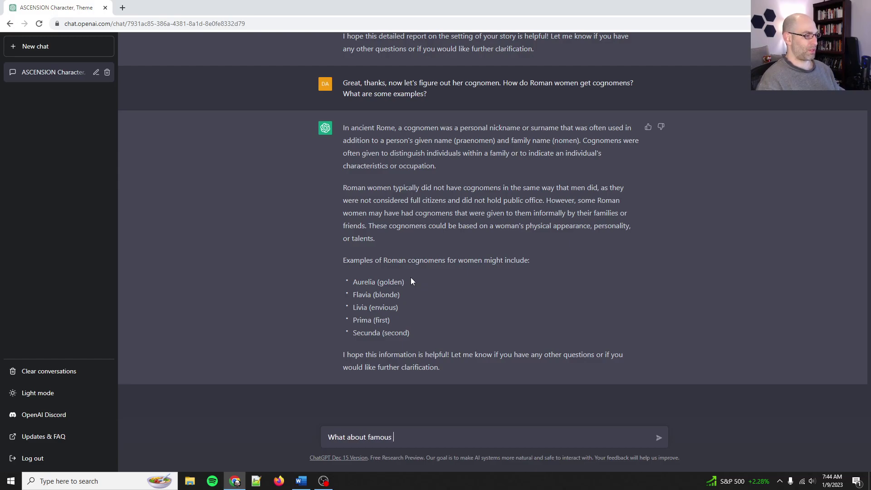
pyautogui.write("roman men? Didn't they have ")
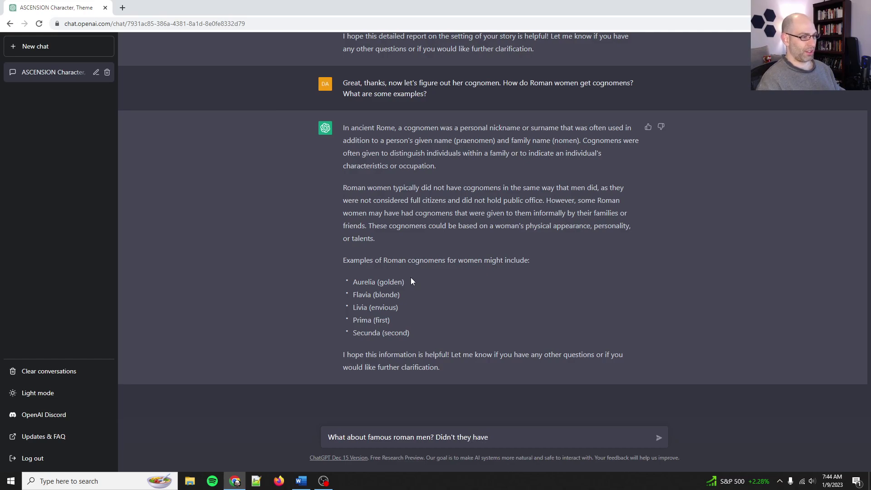
pyautogui.write('silly cognome')
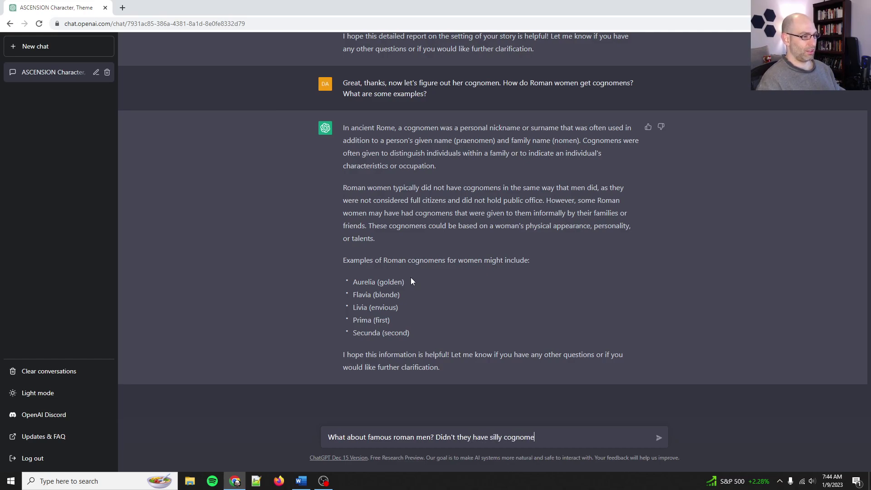
pyautogui.write('ns like "man with the red')
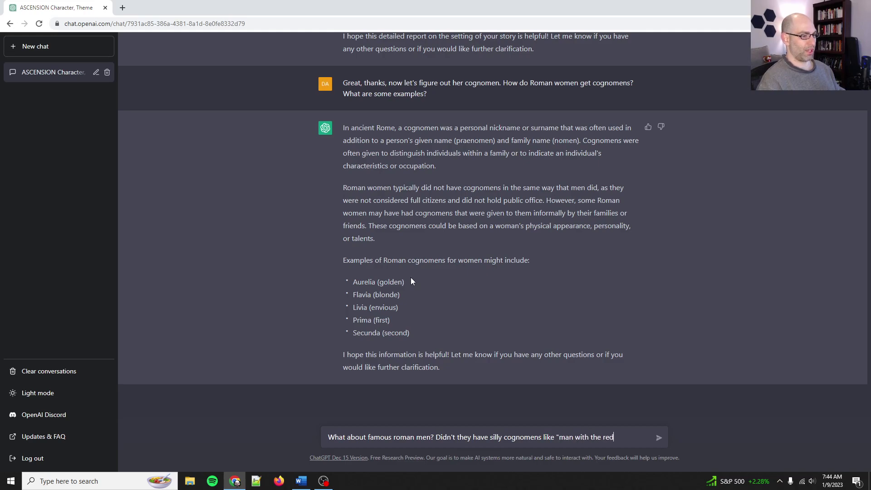
pyautogui.write(' hair" and stuff like that?')
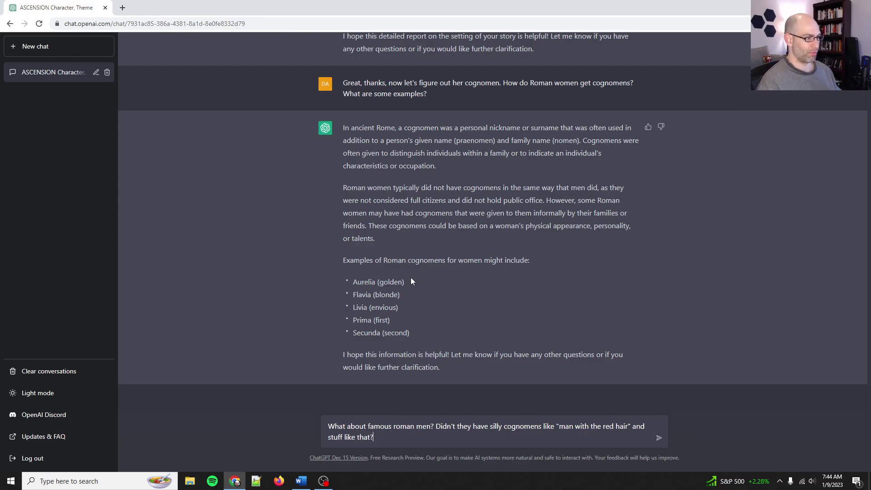
pyautogui.press('Return')
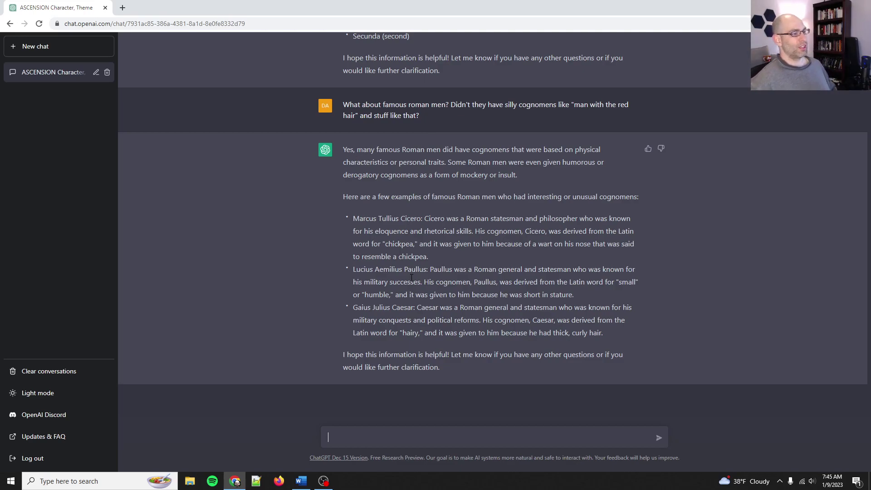
# Step: Ask for help thinking through main character Cornelia Valerii's personality and life, brainstorming what kind of person she is and what cognomen she might get
pyautogui.write("okay great, so let's think thorugh")
pyautogui.hotkey('ctrl', 'BackSpace')
pyautogui.write("through our MC's personality and lif")
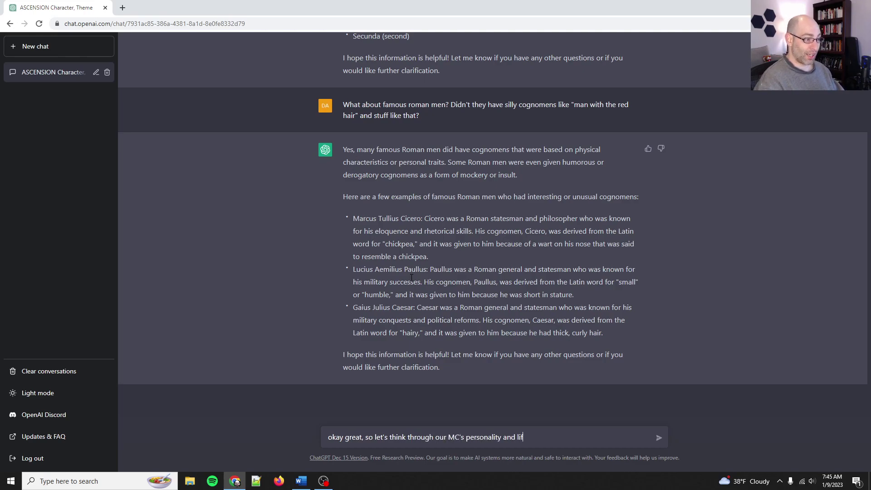
pyautogui.write('e. Cornelia Valerii.')
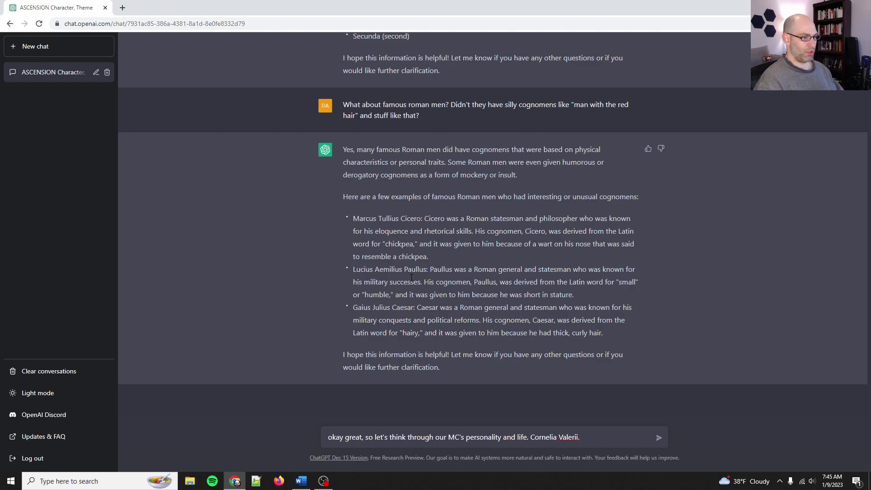
pyautogui.write('H')
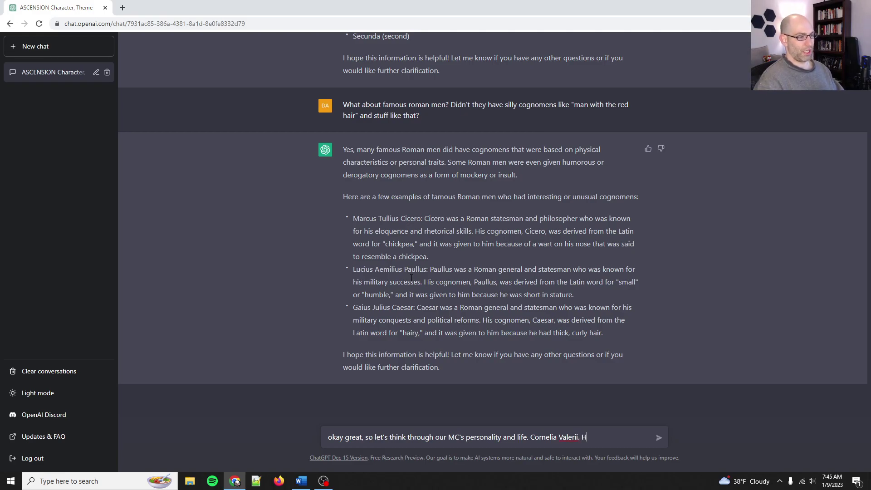
pyautogui.write('elp me brainstorm what kind of person she')
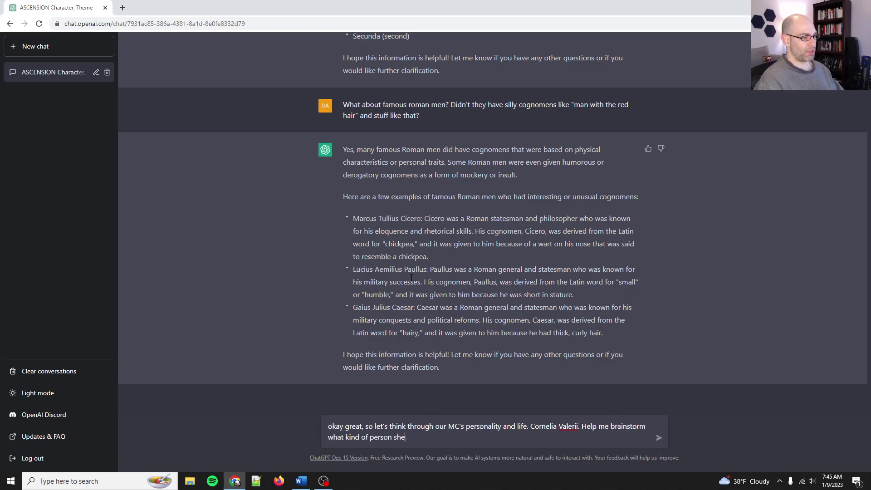
pyautogui.write(' is and what kind of cognome')
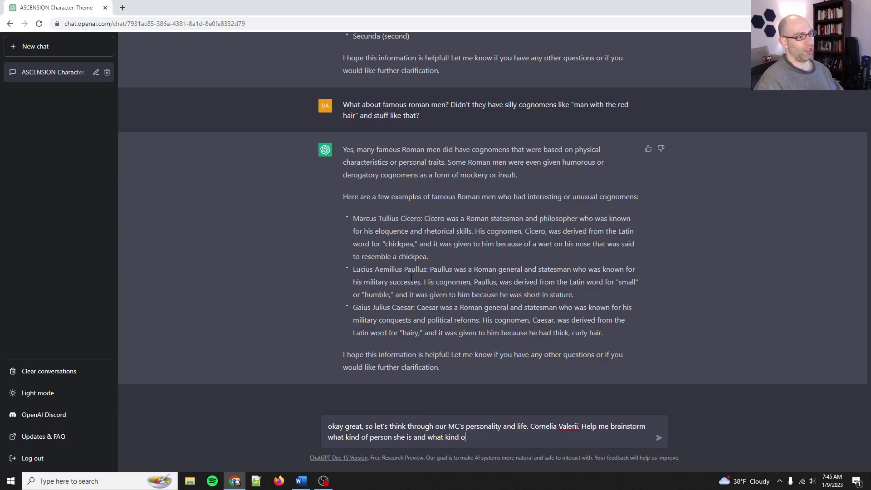
pyautogui.write('he m')
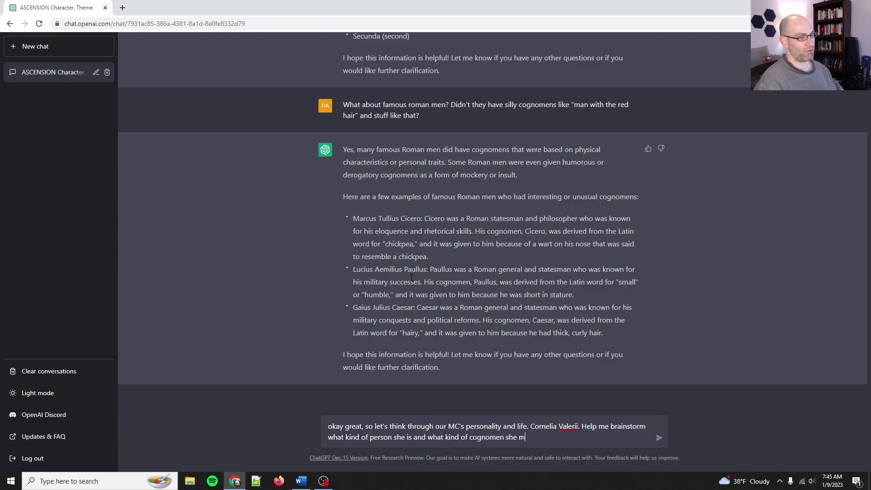
pyautogui.write('ight get.')
pyautogui.press('Return')
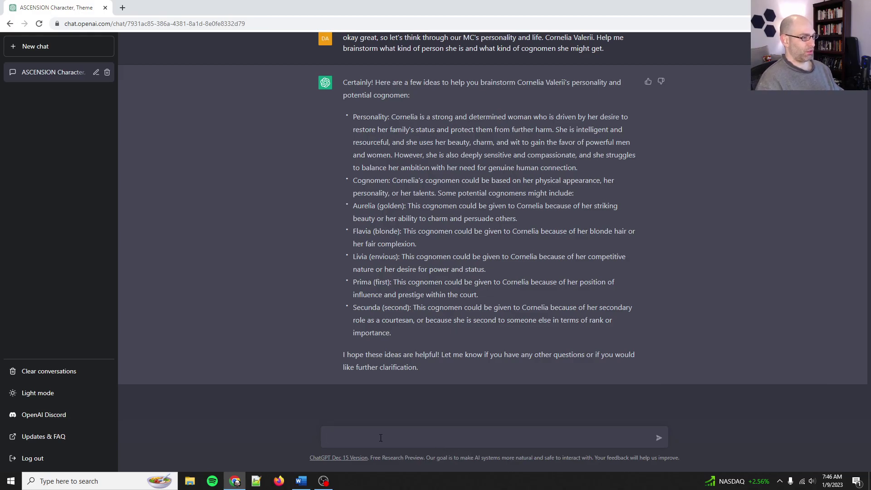
# Step: Start a reply reading "That's not too helpful. I think she probably will not start off strong."
pyautogui.write("hat's not too helpful.")
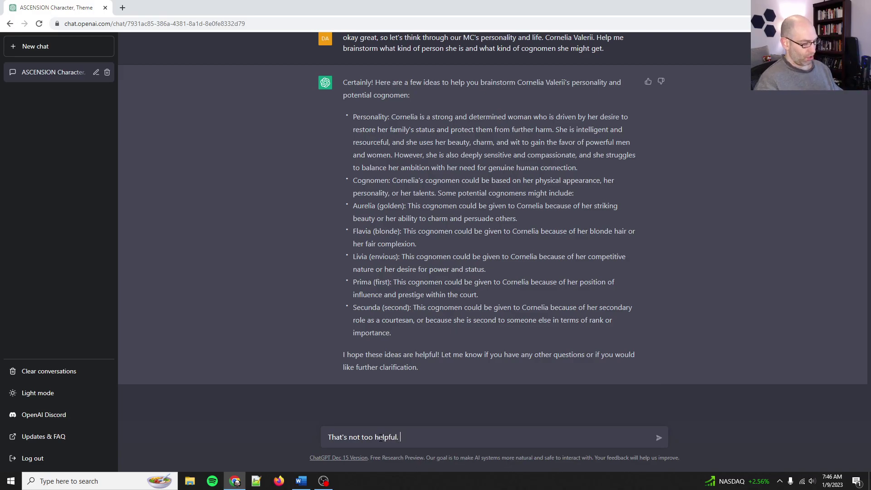
pyautogui.write(' I think she probably')
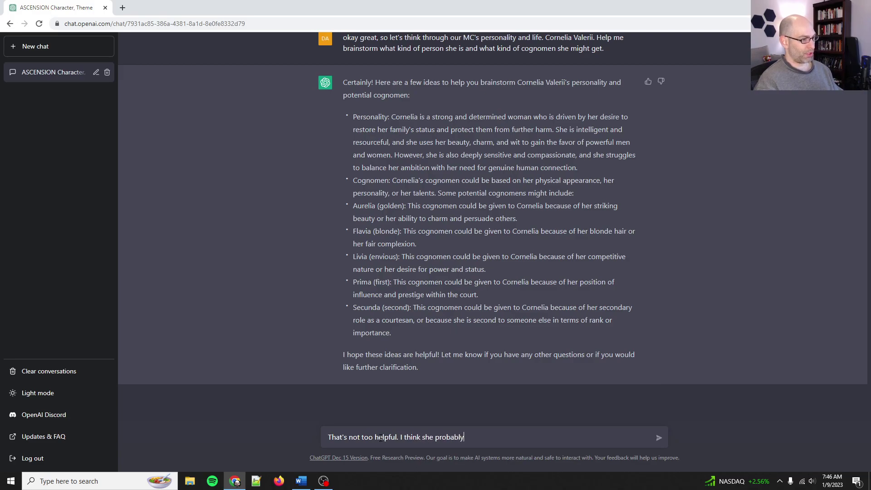
pyautogui.write(' will not ')
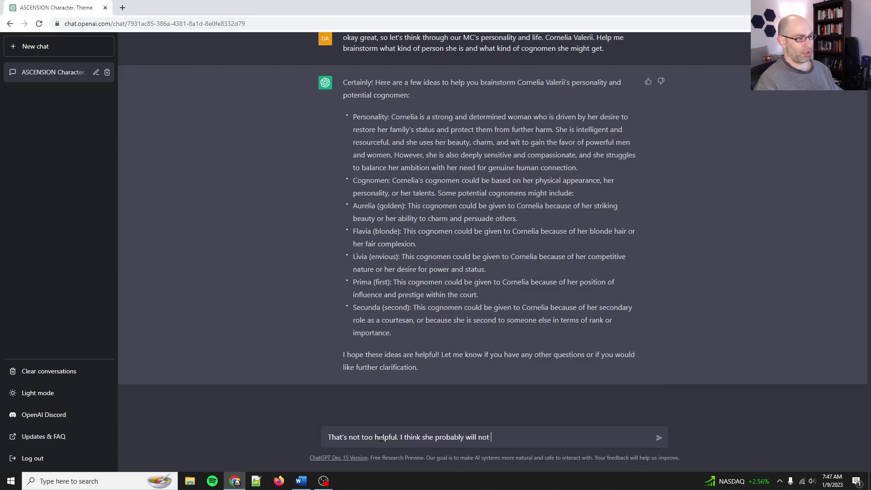
pyautogui.write('start off strong. ')
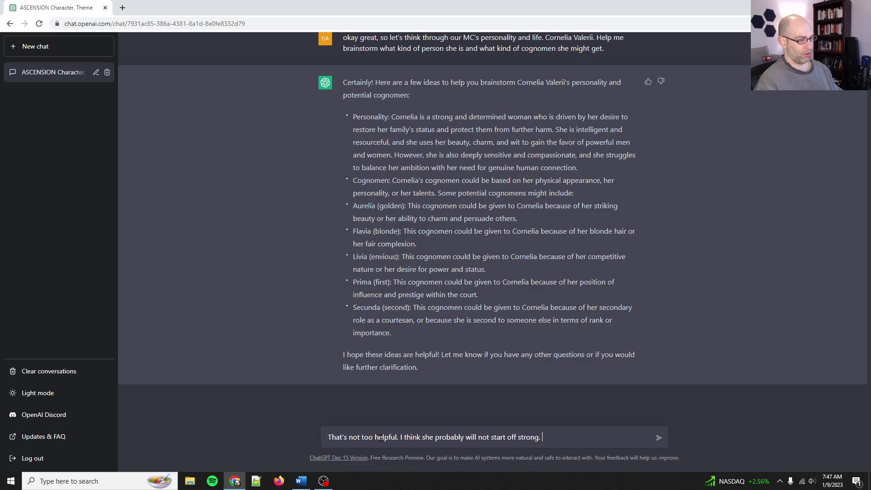
# Step: Add to the reply "Remember everything went wrong when she was 12 and ends up as a courtesan." and begin the following sentence with "I think that"
pyautogui.write('SHher')
pyautogui.press('BackSpace')
pyautogui.write('Rem')
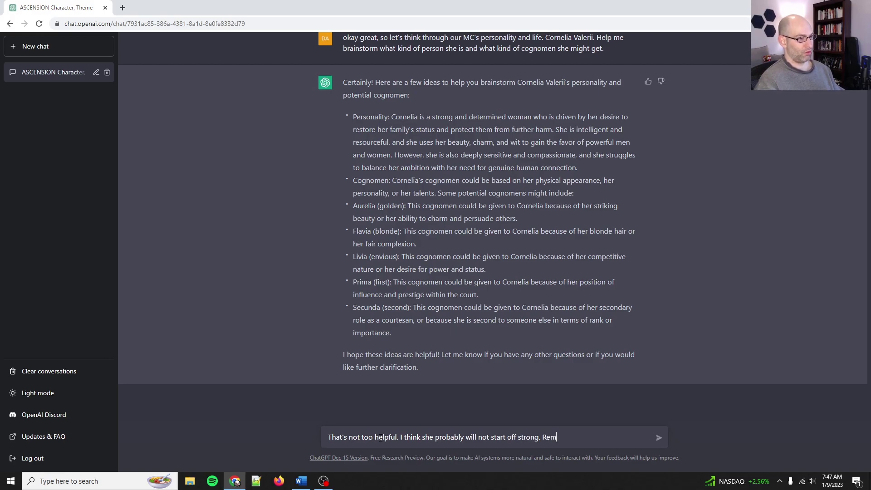
pyautogui.write('ember everythingw')
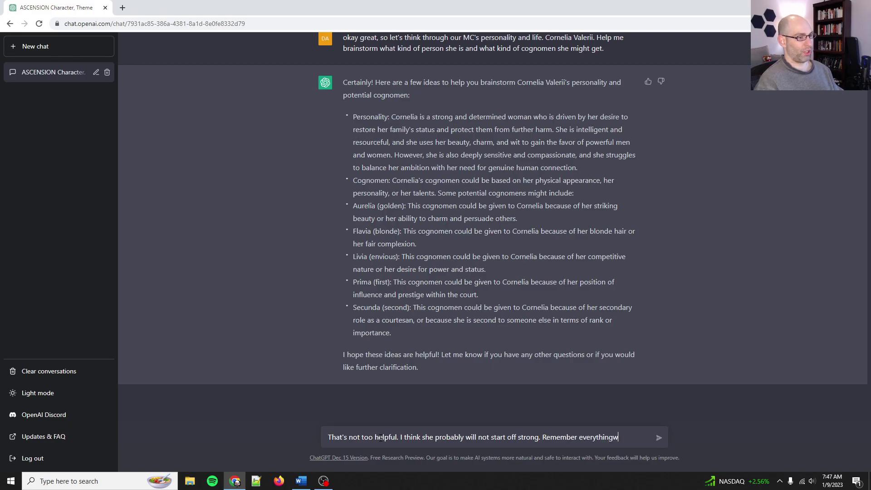
pyautogui.write(' went wrong when she')
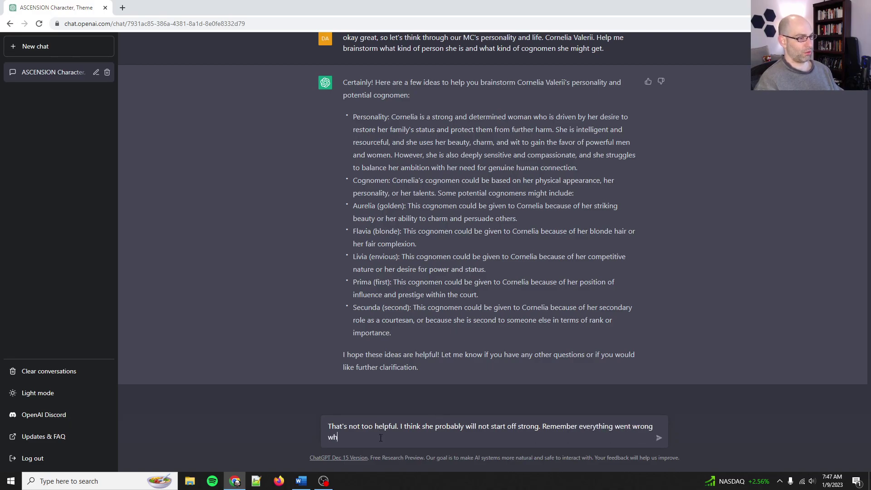
pyautogui.write(' was 12 and')
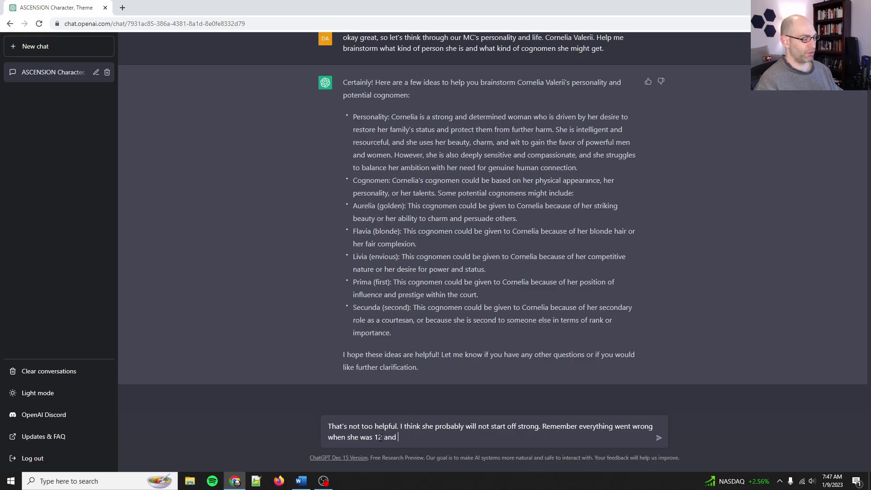
pyautogui.write(' ends up as a courtre')
pyautogui.write('an. I think that ')
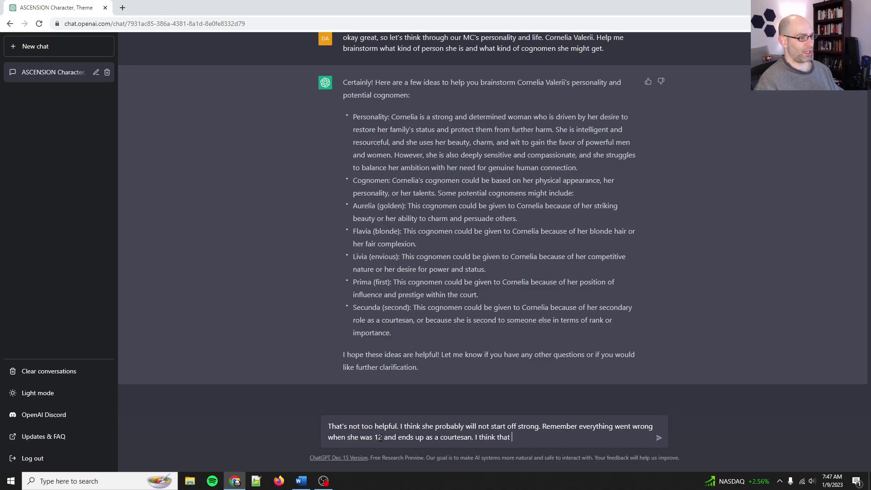
# Step: Continue the reply with "she should not know where she will end up. She's just trying to survive."
pyautogui.write('she should not know where she will en')
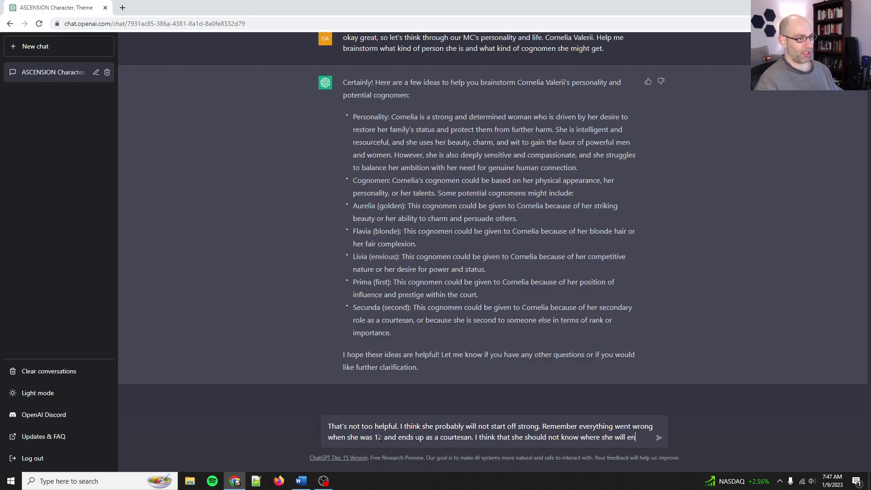
pyautogui.write("d up. She's u")
pyautogui.press('BackSpace')
pyautogui.write('just s')
pyautogui.press('BackSpace')
pyautogui.write('tryi')
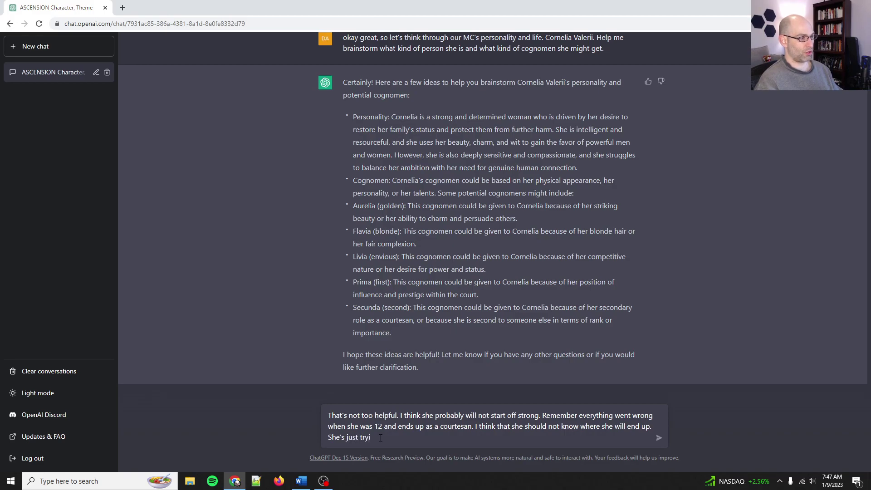
pyautogui.write('ng to survive.')
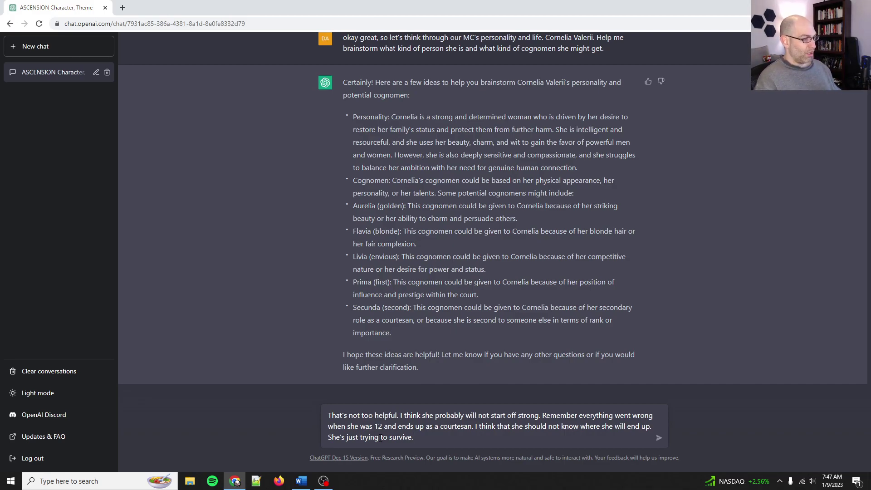
# Step: Finish the reply by asking for endearments and Roman sayings like the Greek "fair arms" for a pretty woman, and send it
pyautogui.write('What are some ')
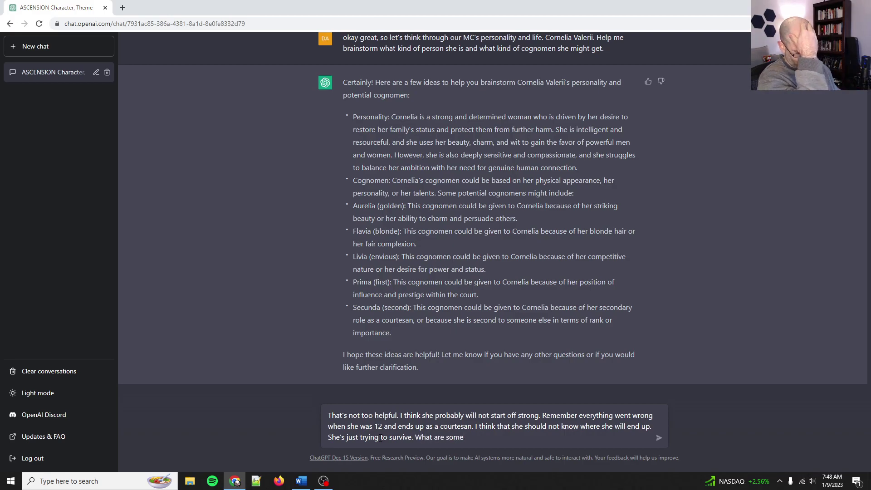
pyautogui.write('endearments')
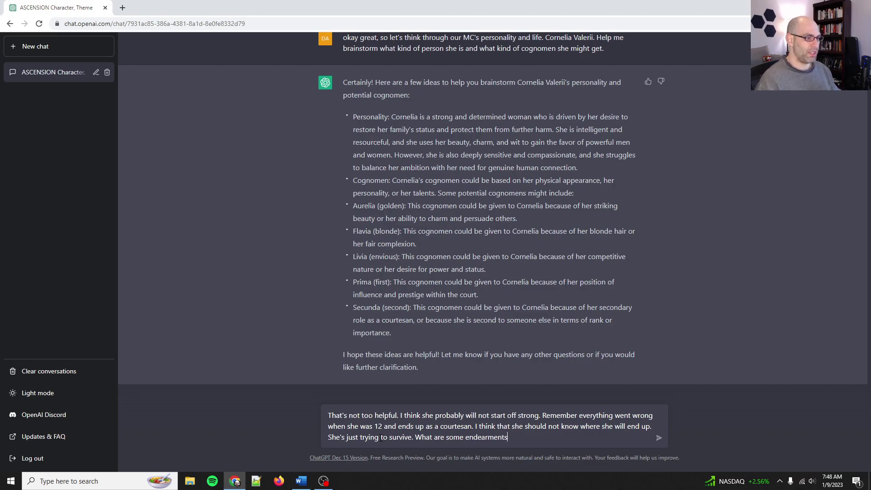
pyautogui.write('? Like how the greeks')
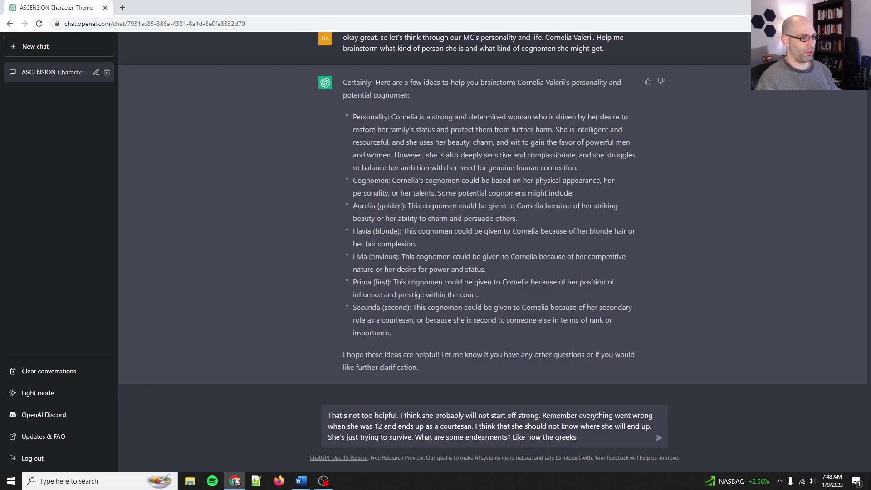
pyautogui.write(' would say a woma')
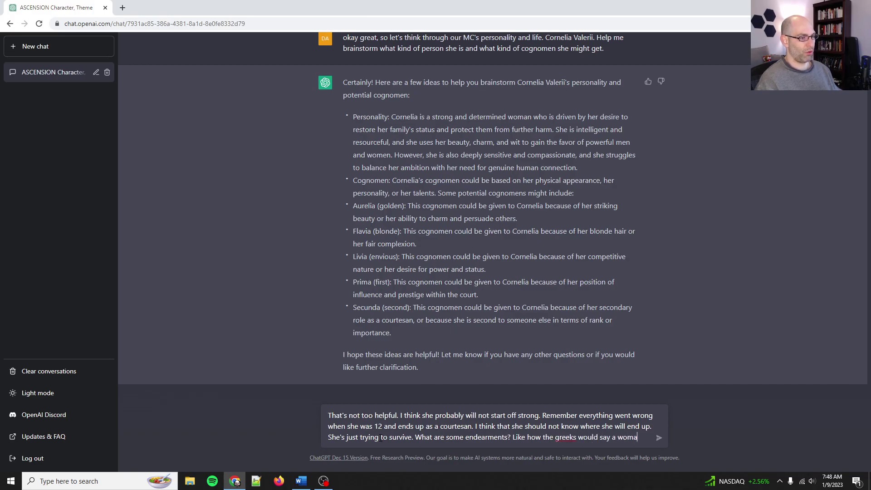
pyautogui.write('n had fair arms and that mean  she was pretty. What are some Roman sayings like ')
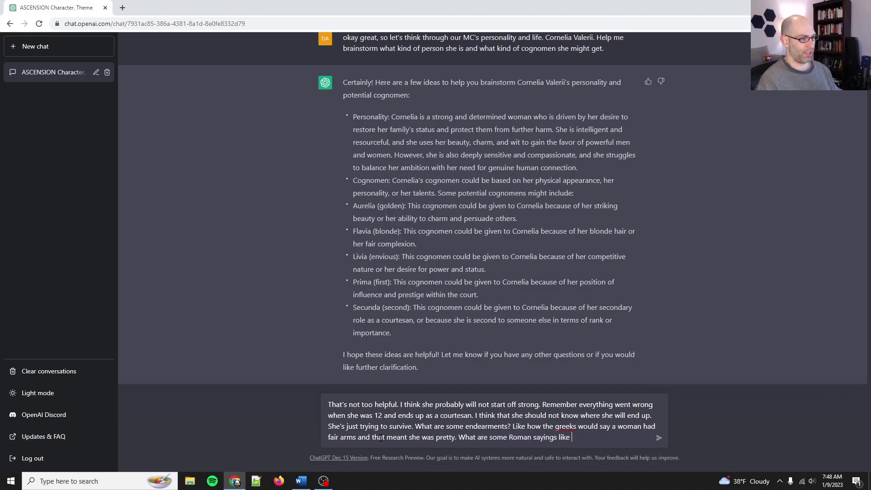
pyautogui.write('that?')
pyautogui.press('Return')
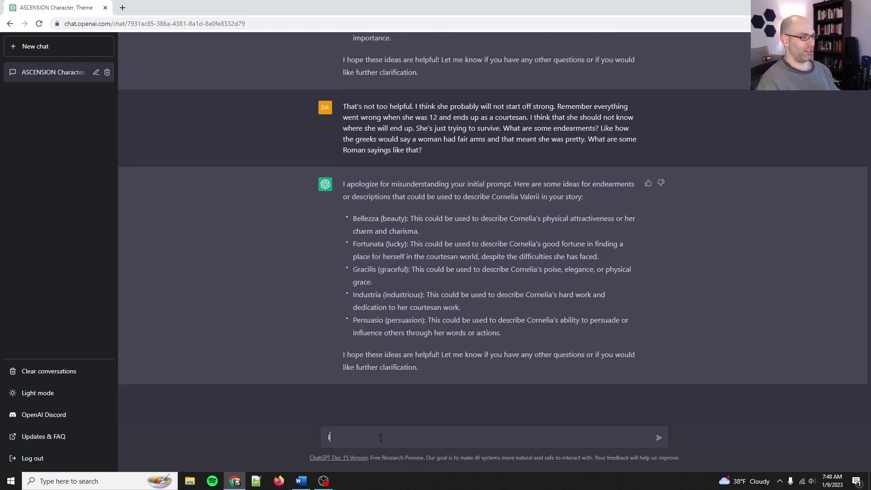
# Step: Send the question "Is Gracilis Latin? Would that be a legit cognomen?"
pyautogui.write('Gracilis')
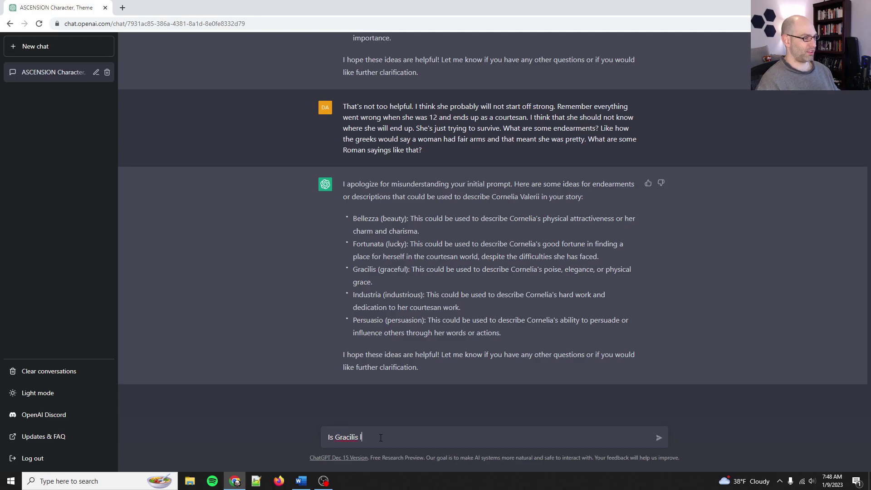
pyautogui.press('BackSpace')
pyautogui.press('BackSpace')
pyautogui.press('BackSpace')
pyautogui.write('Latin? Would that be a legit cognom')
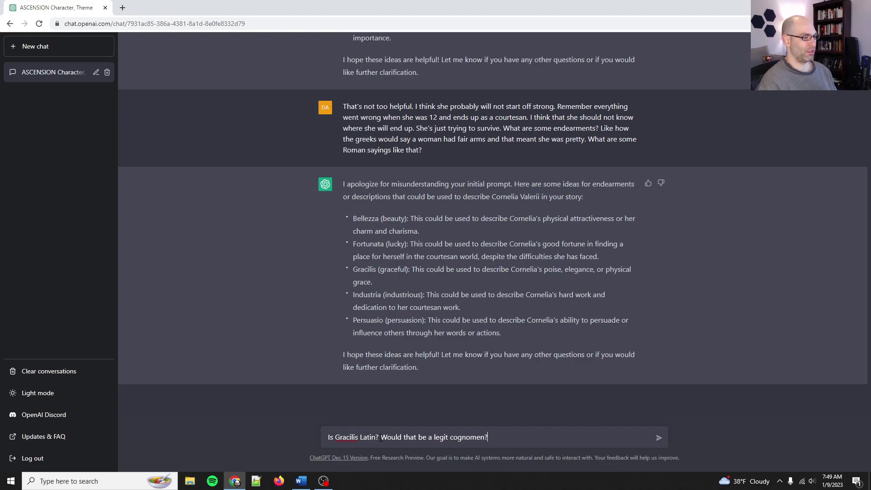
pyautogui.write('en?')
pyautogui.press('Return')
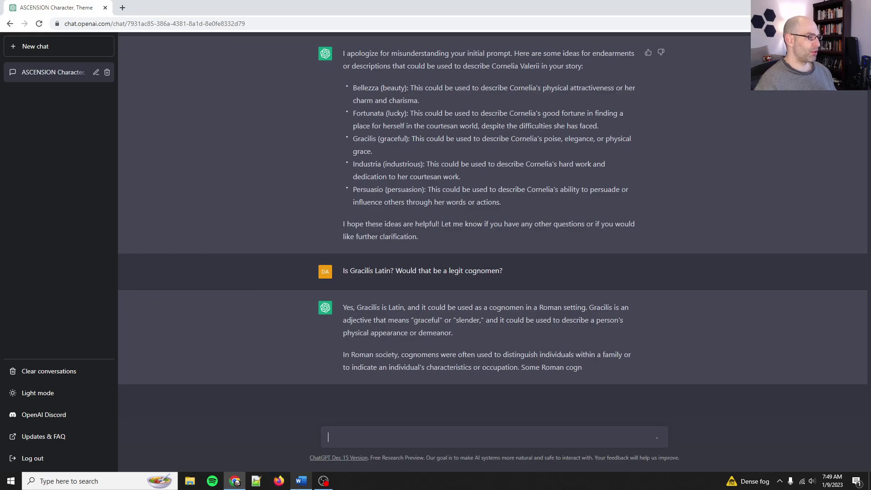
# Step: Switch to the ASCENSION Notes document in Word and append "Gracilis" to the Cornelia Valerii heading
pyautogui.click(301, 480)
pyautogui.scroll(4, 569, 183)
pyautogui.click(480, 173)
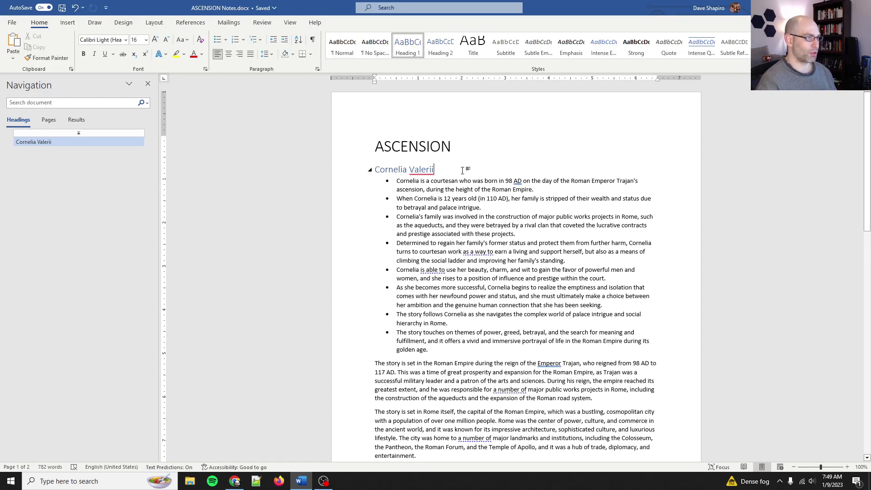
pyautogui.write('Gracilis')
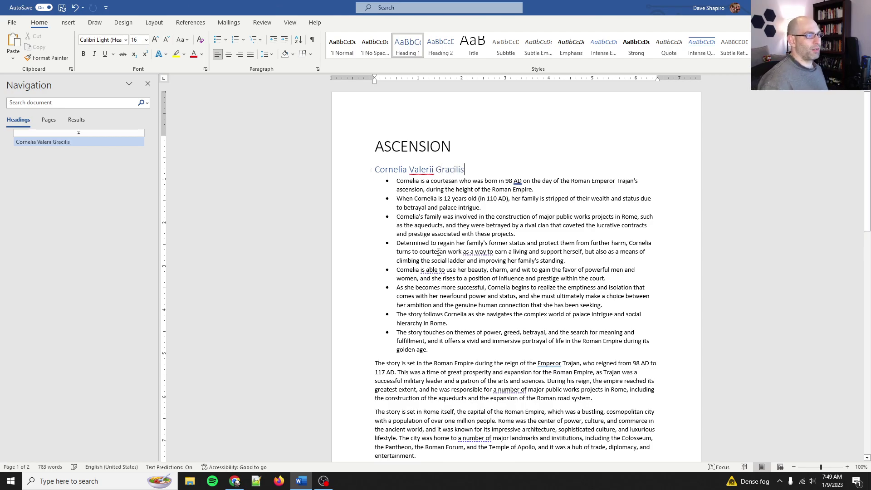
pyautogui.scroll(-10, 452, 299)
pyautogui.scroll(-2, 452, 299)
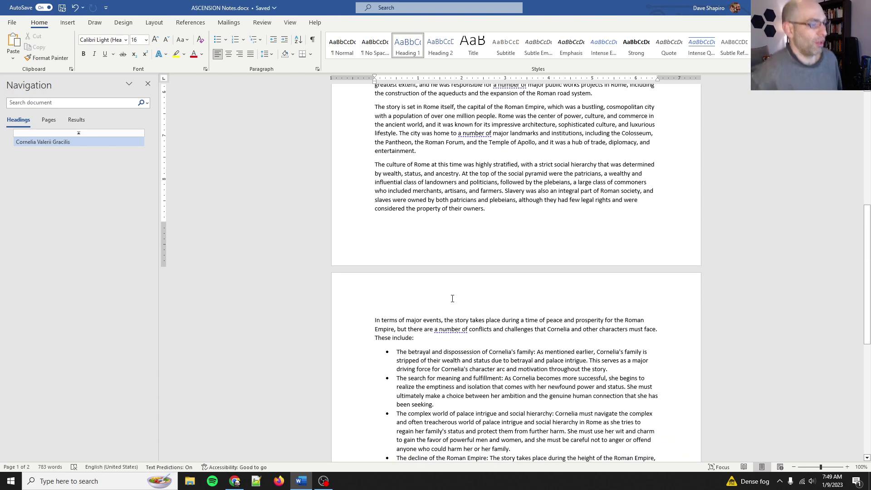
pyautogui.scroll(-8, 453, 299)
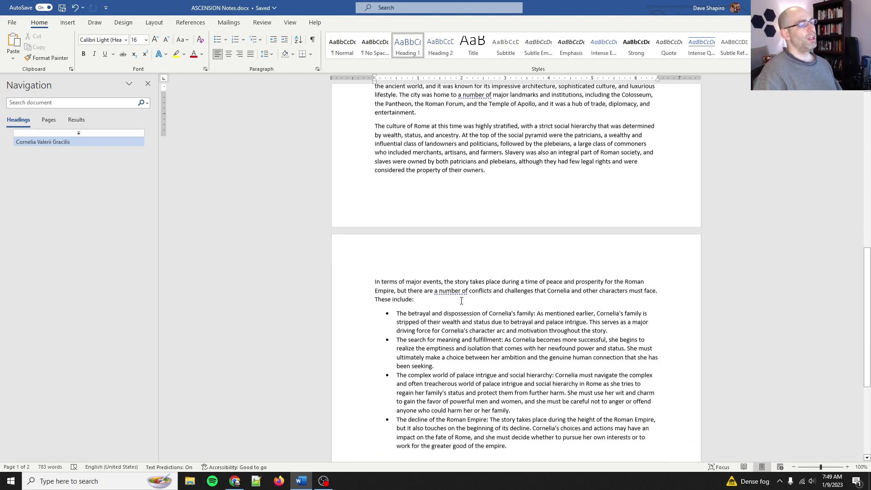
# Step: In ChatGPT, start a prompt to focus on her character arc, starting with birth to age 12 as a member of a wealthy patrician family, the Valerii
pyautogui.hotkey('alt', 'Tab')
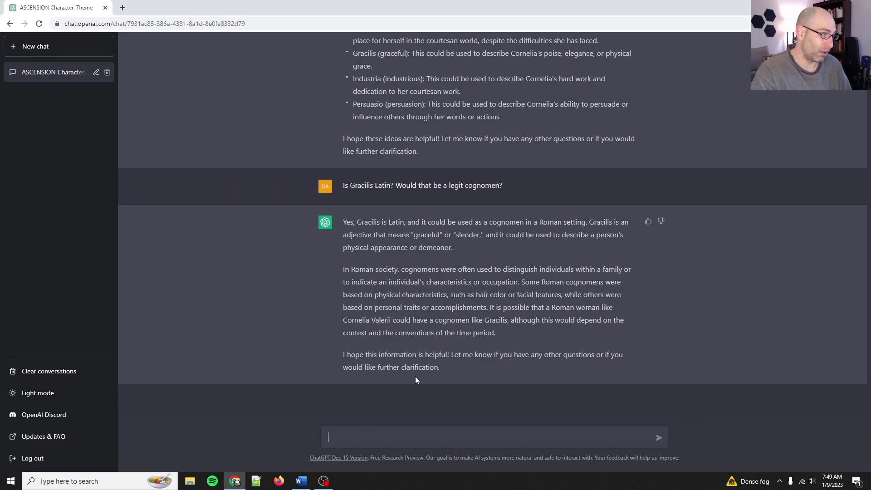
pyautogui.click(410, 438)
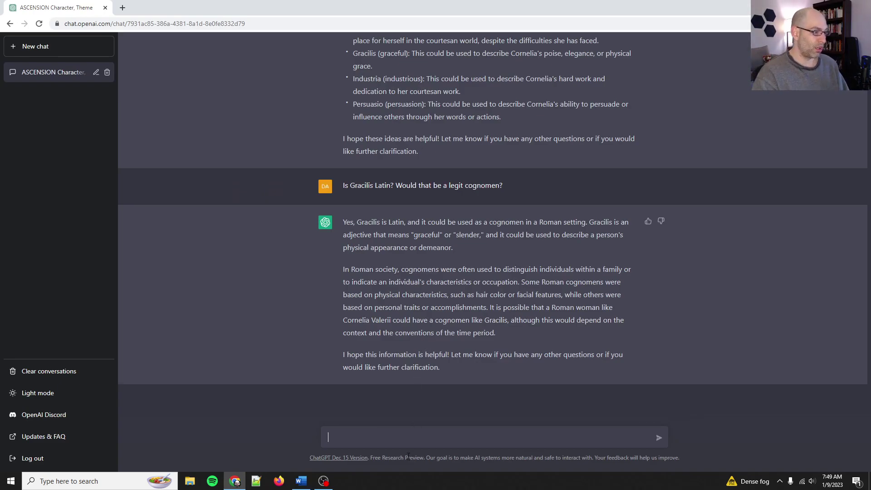
pyautogui.click(388, 440)
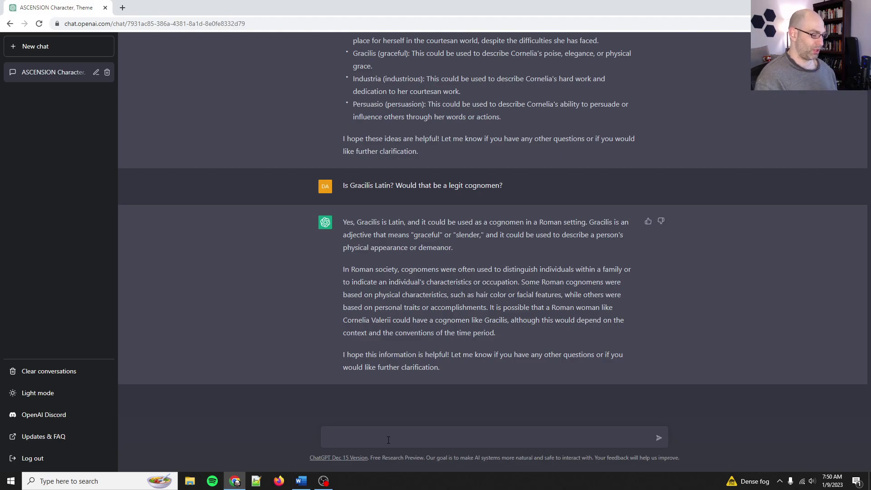
pyautogui.write("Great, let's focus")
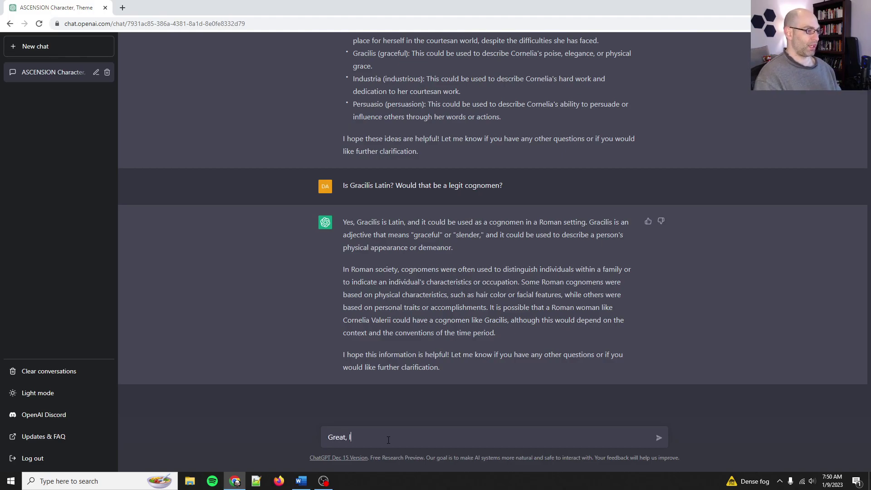
pyautogui.write(' on her ch')
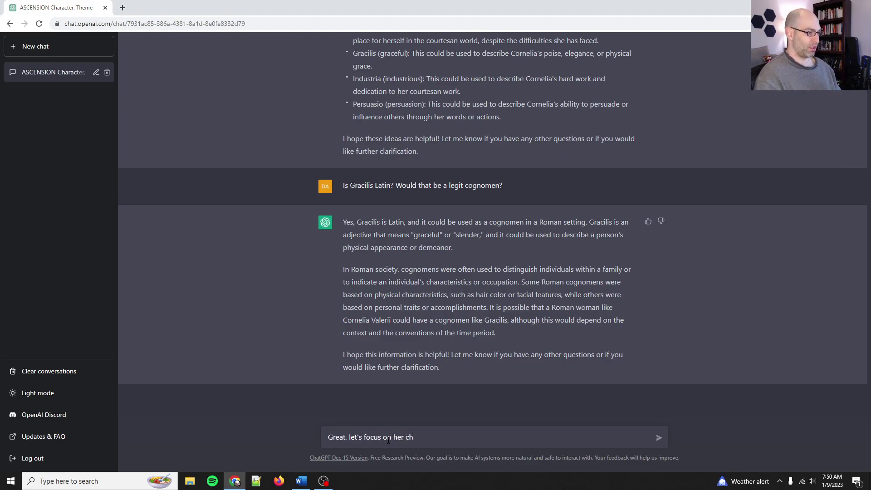
pyautogui.write("aracter arc. Let's start ")
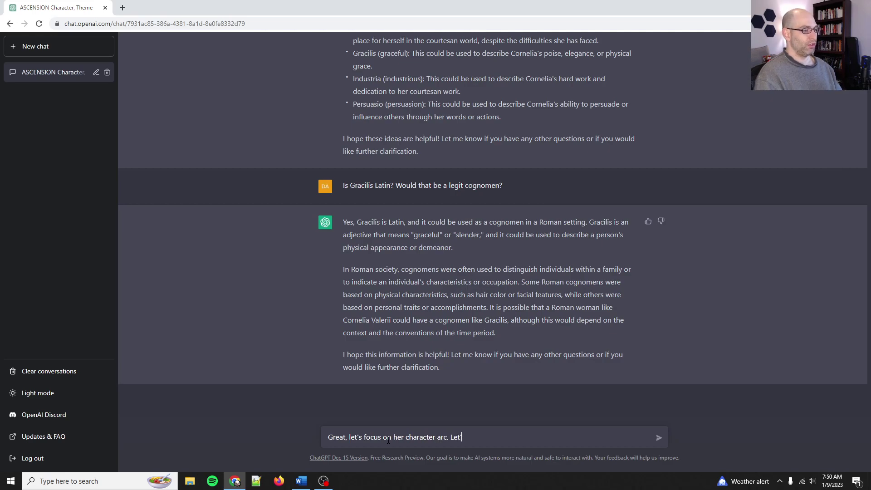
pyautogui.write('with ')
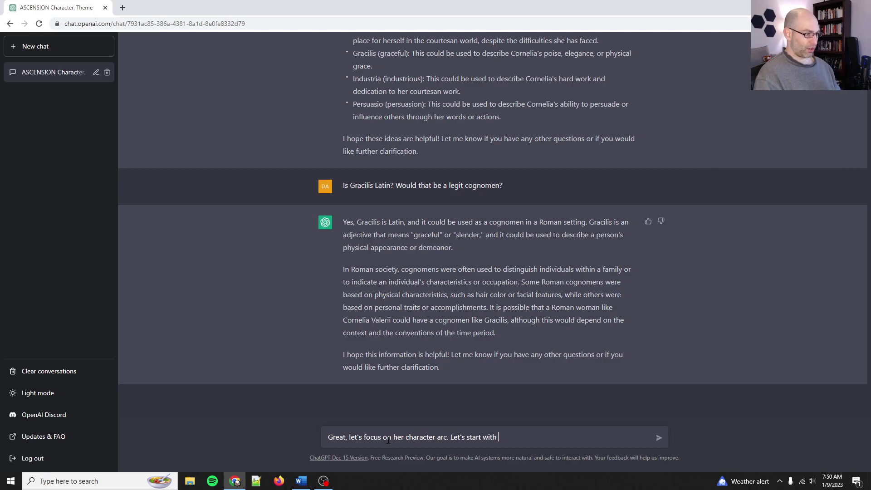
pyautogui.write('birth to age 12')
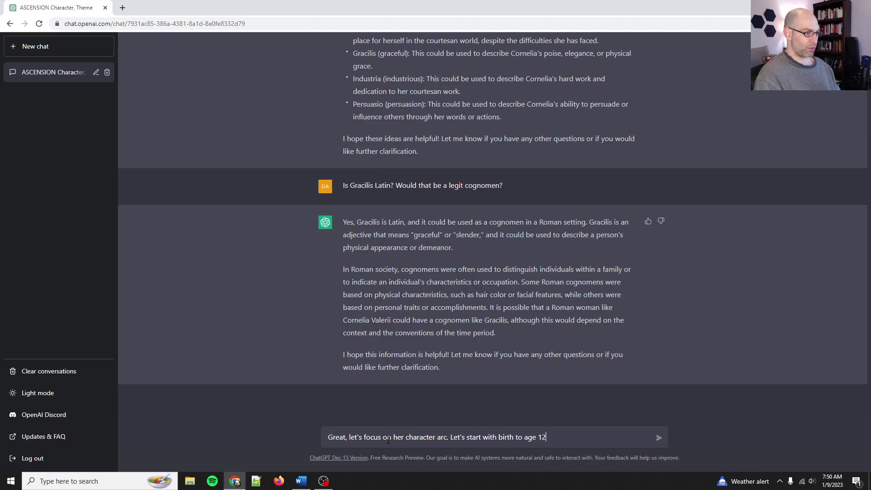
pyautogui.write(' as a membe')
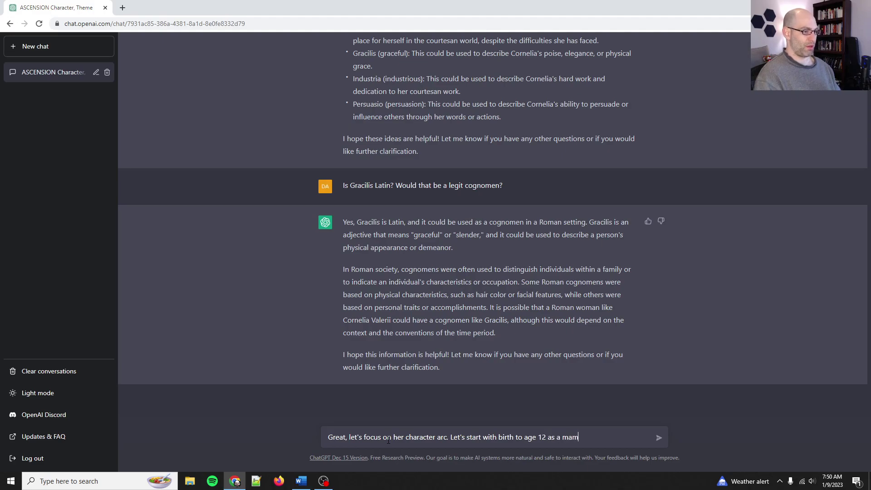
pyautogui.write('r of a wealthy patrician family.')
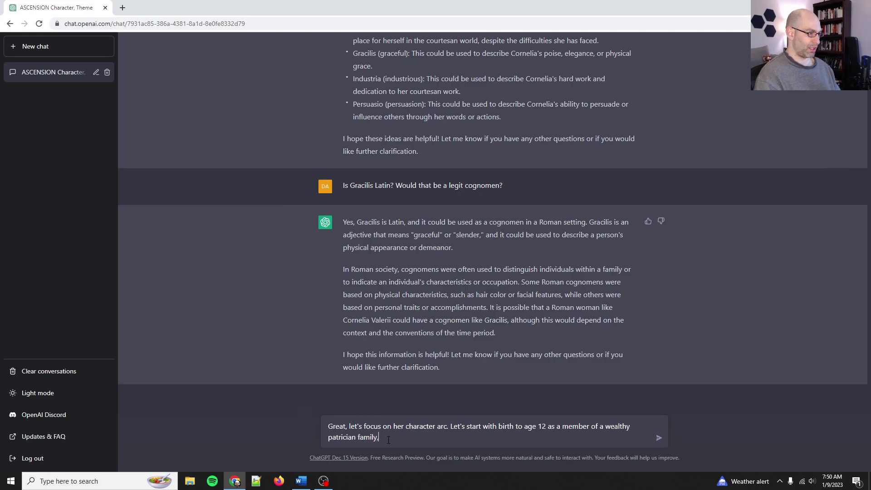
pyautogui.press('BackSpace')
pyautogui.write(', the Valerii')
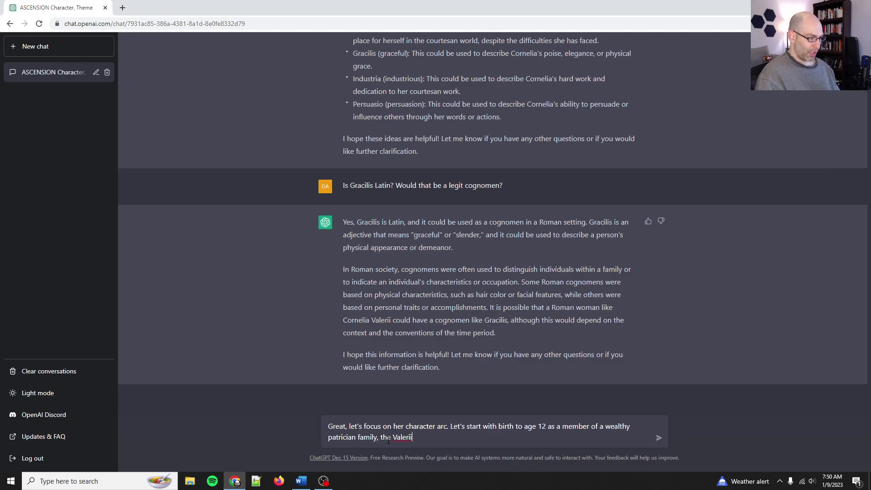
# Step: Finish the prompt by proposing to figure out what Cornelia's life might have been like up to that point, and send it
pyautogui.write(". Let's f")
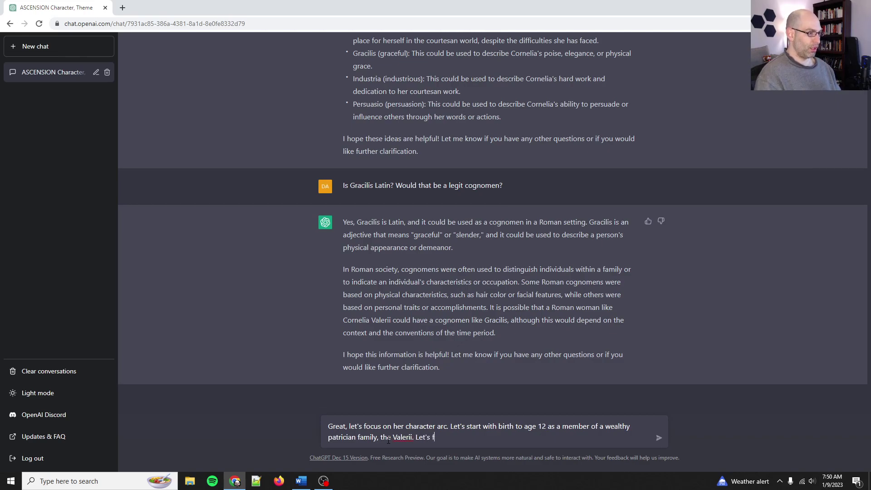
pyautogui.write('igure out ')
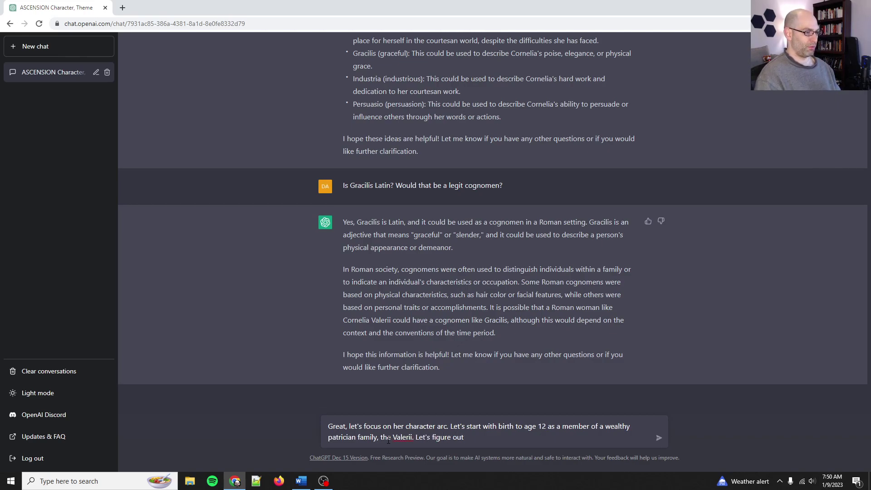
pyautogui.write('what Cornali')
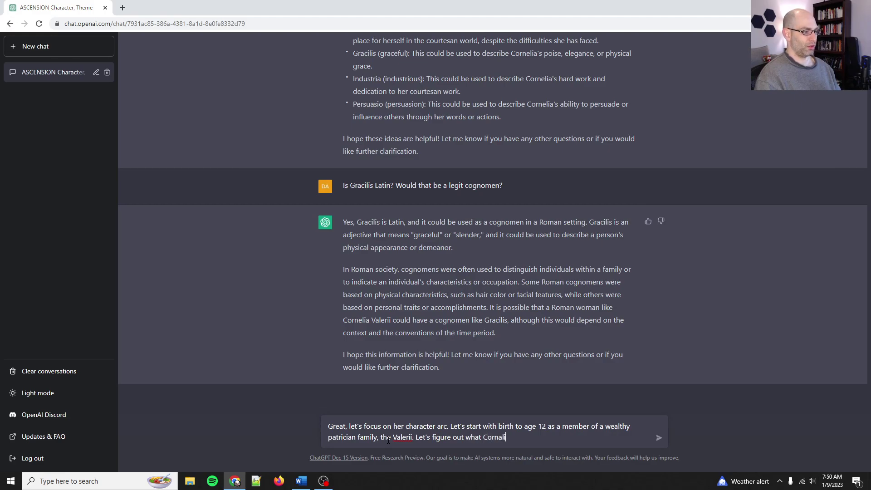
pyautogui.write("lia's life might have been like ")
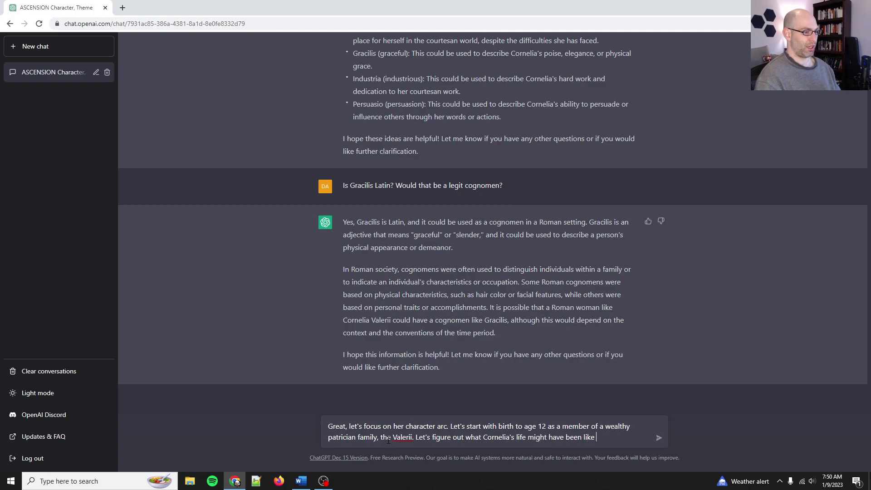
pyautogui.write('up to that point.')
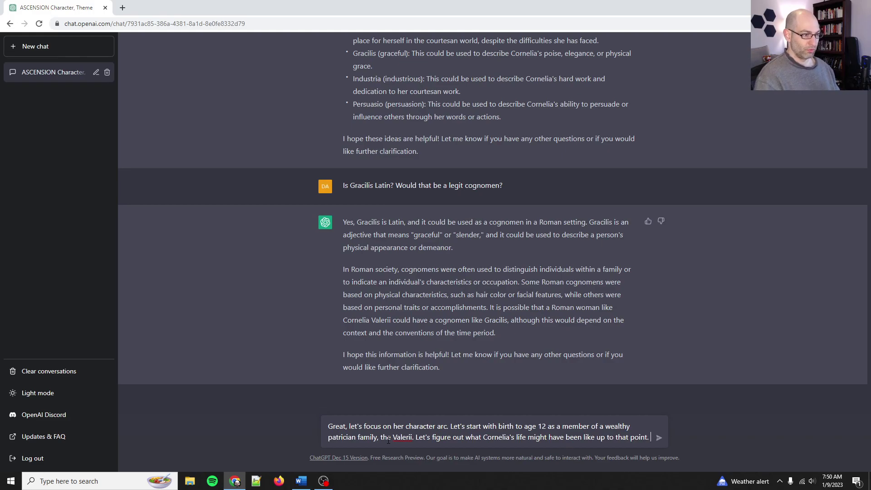
pyautogui.press('Return')
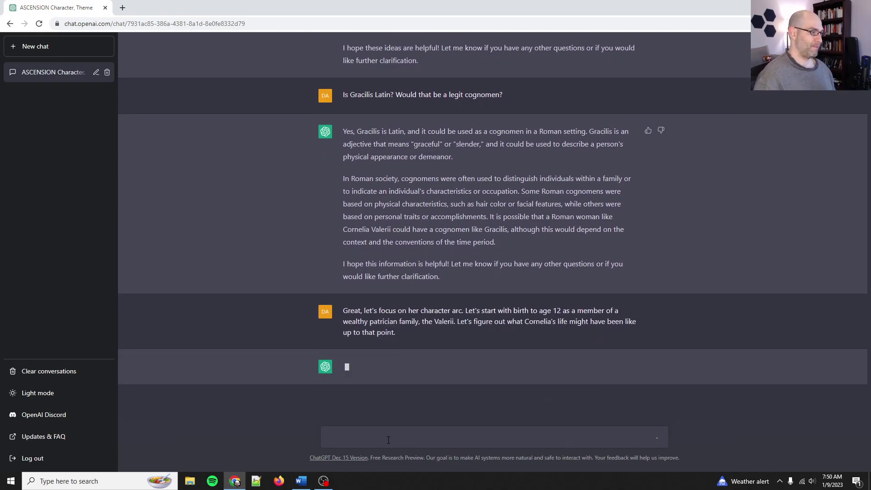
pyautogui.hotkey('alt', 'Tab')
pyautogui.hotkey('alt', 'Tab')
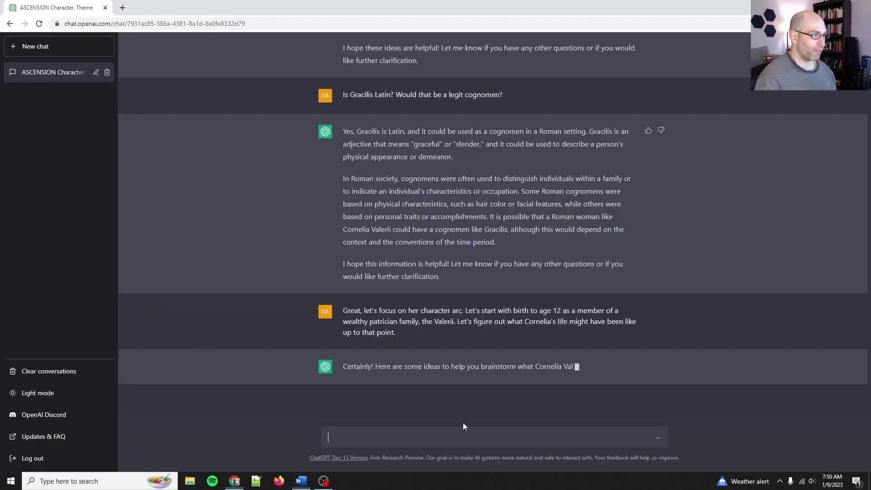
pyautogui.hotkey('alt', 'Tab')
pyautogui.press('Tab')
pyautogui.hotkey('alt', 'Tab')
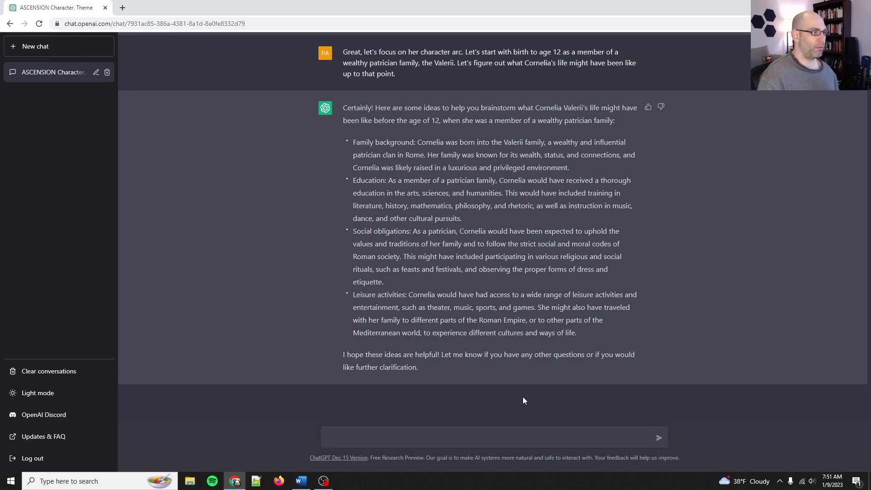
# Step: Read through the reply's ideas on Cornelia's family background, education, social obligations and leisure activities before age 12
pyautogui.doubleClick(434, 180)
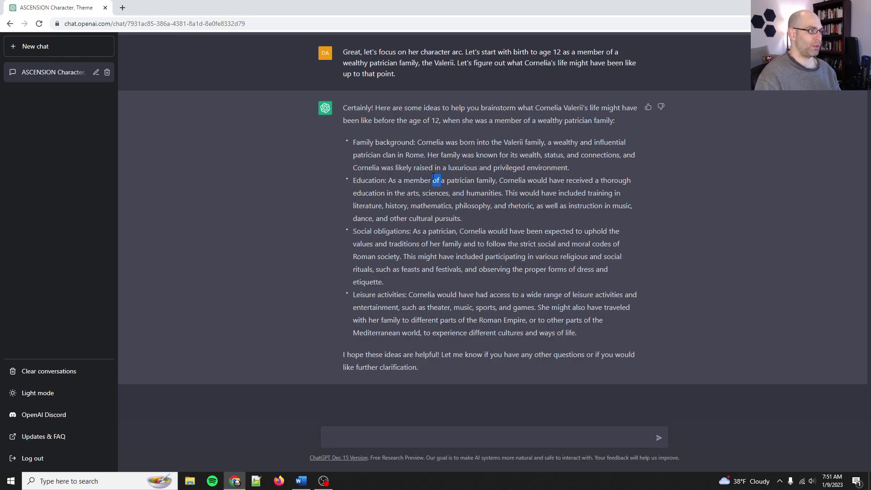
pyautogui.doubleClick(415, 167)
pyautogui.moveTo(384, 142); pyautogui.dragTo(556, 181)
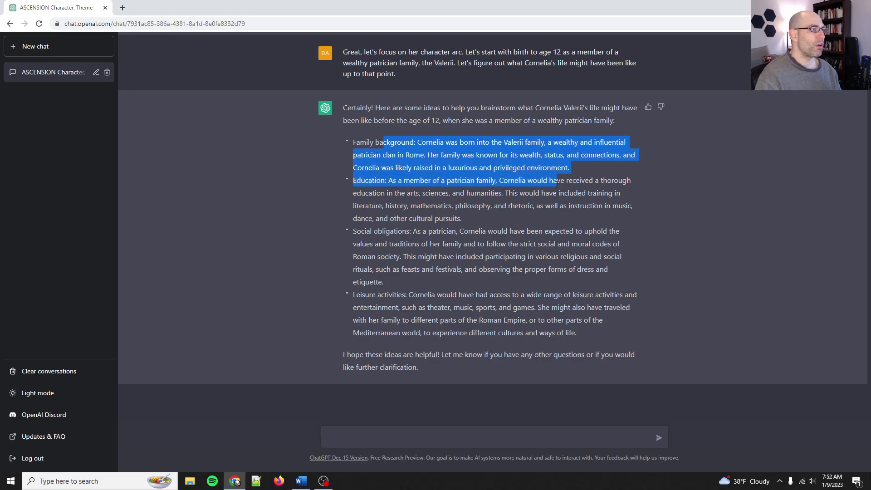
pyautogui.click(362, 191)
pyautogui.moveTo(413, 182); pyautogui.dragTo(532, 207)
pyautogui.click(530, 208)
pyautogui.moveTo(387, 206); pyautogui.dragTo(539, 263)
pyautogui.click(403, 232)
pyautogui.click(538, 263)
pyautogui.moveTo(406, 244); pyautogui.dragTo(507, 262)
pyautogui.click(507, 262)
pyautogui.moveTo(394, 291); pyautogui.dragTo(482, 320)
pyautogui.click(539, 330)
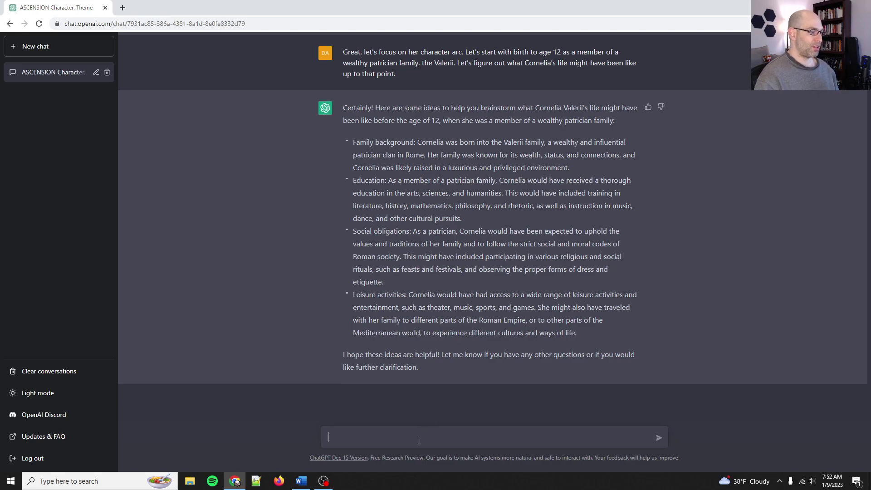
# Step: Start a reply calling this a good start and proposing, with all this in mind, to brainstorm a cast of characters around Cornelia
pyautogui.write('This is')
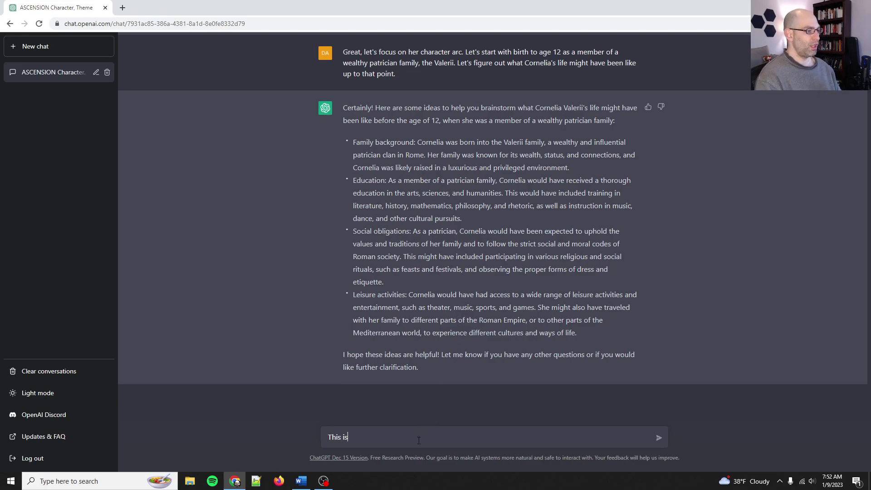
pyautogui.write(' a good start. With')
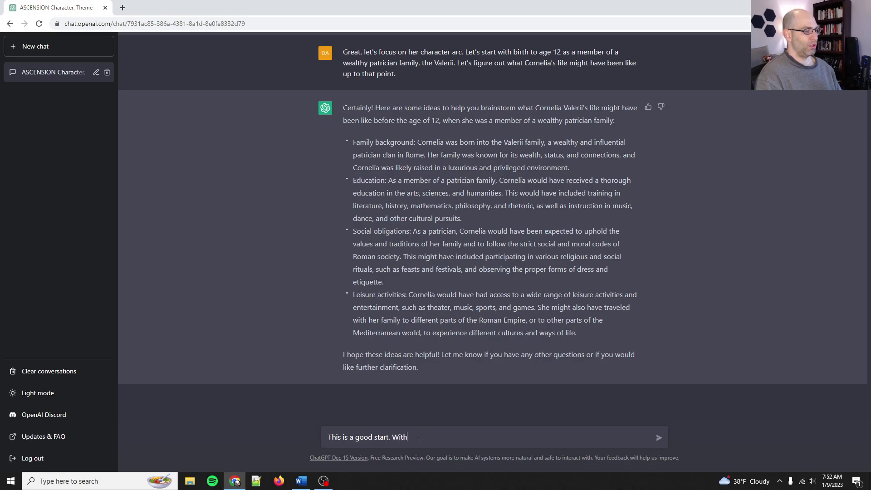
pyautogui.write(' all this in mind, ')
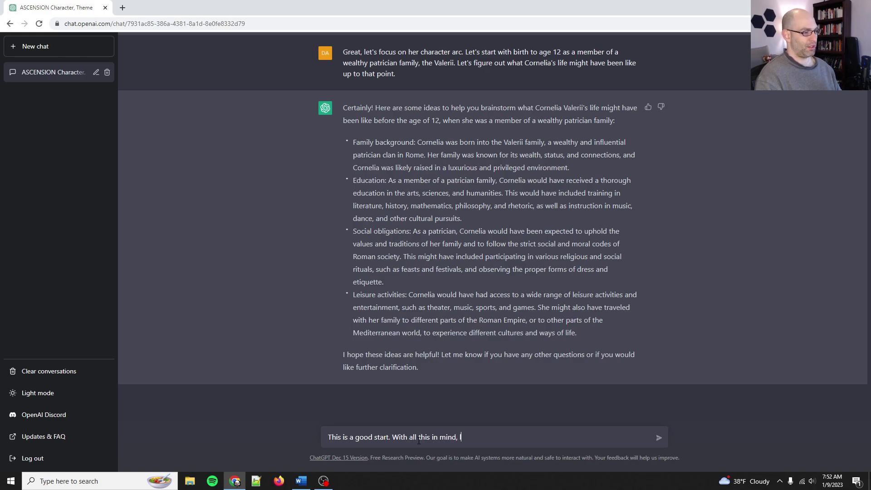
pyautogui.write("let's brainstorm a c")
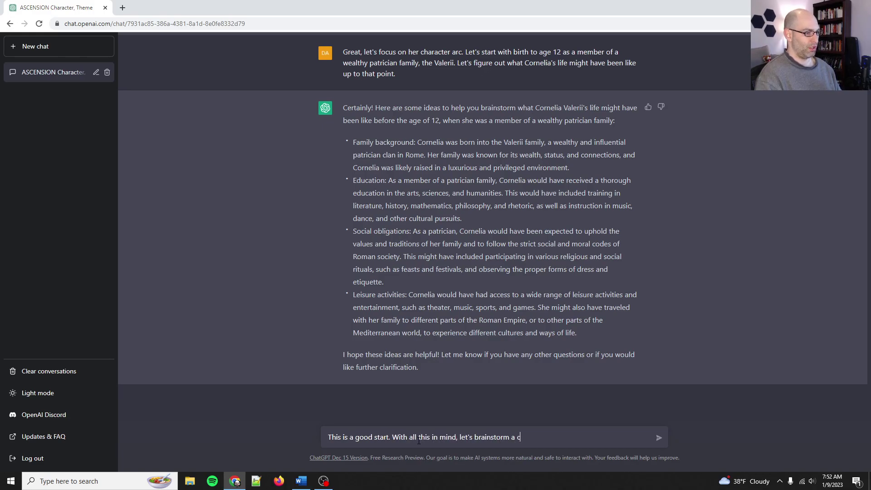
pyautogui.write('ast of character')
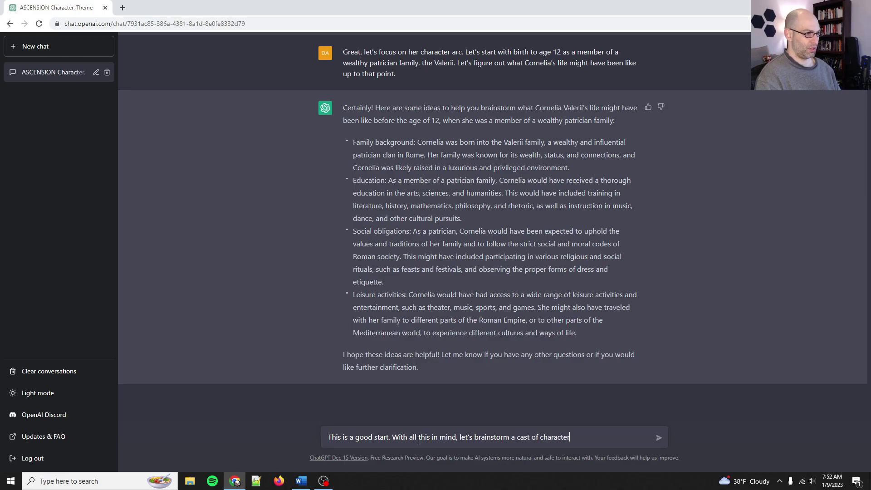
pyautogui.write('s around Cron')
# Step: List mother, father, siblings, aunts, uncles, tutors, family friends, etc. in the prompt and ask for help brainstorming some of these roles
pyautogui.write('rnelia. Mother, fa')
pyautogui.write('sibl')
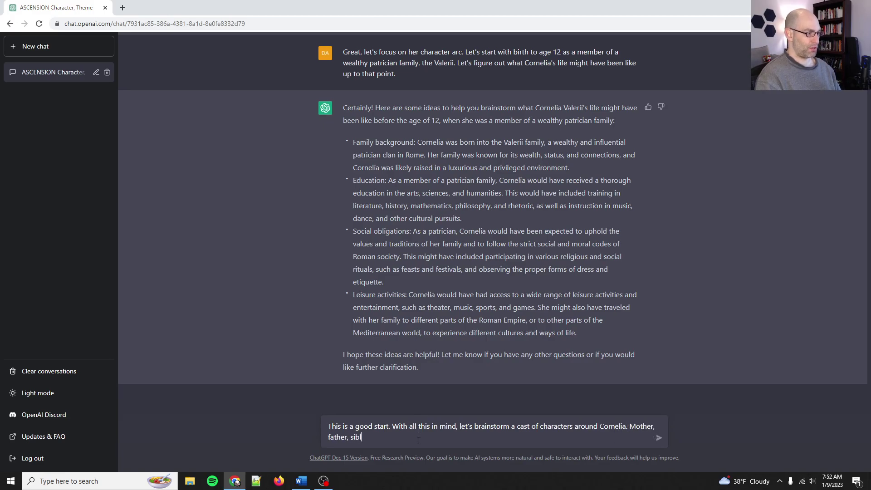
pyautogui.write('ings, aunts, uncles, tutors, fa')
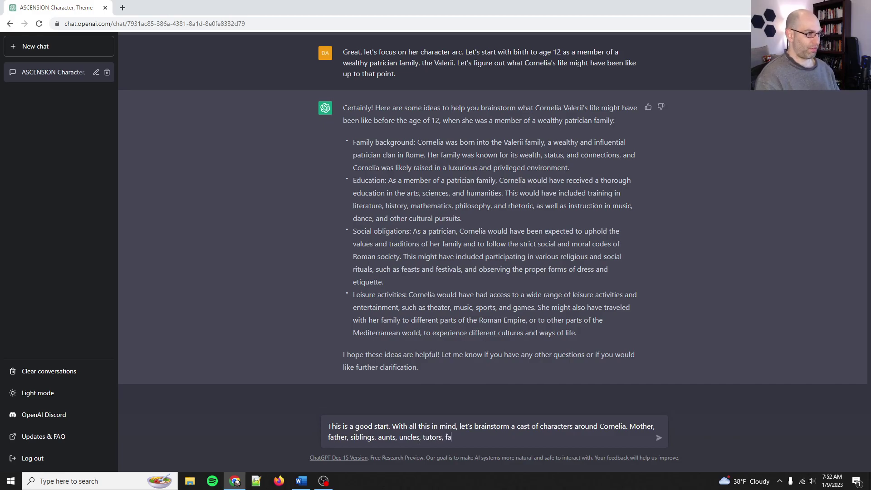
pyautogui.write('mily friends, etc. Can you help ')
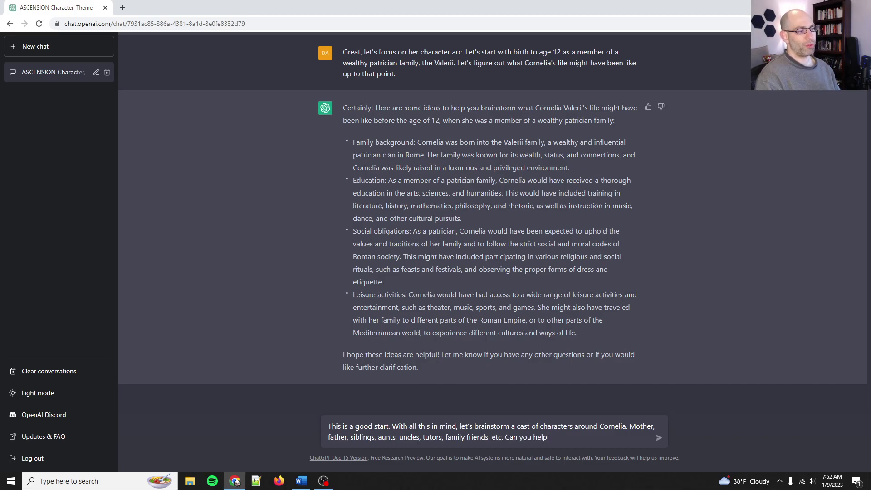
pyautogui.write('brainstorm some')
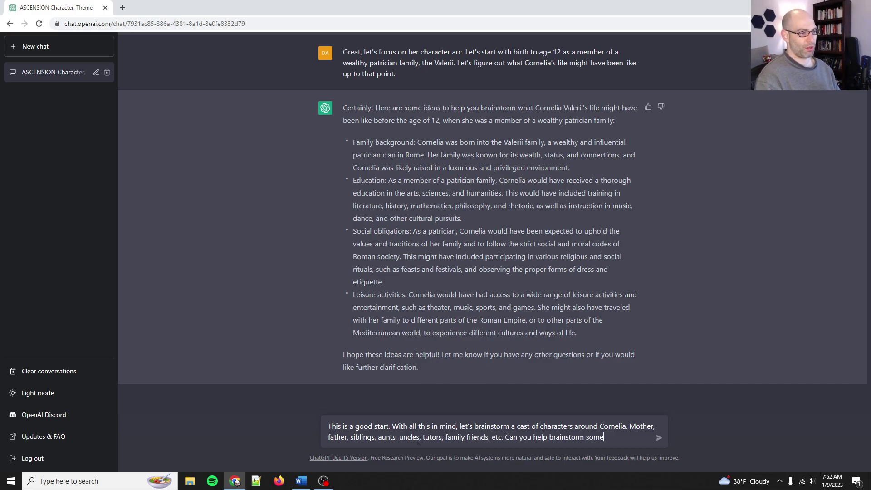
pyautogui.write(' of these roles?')
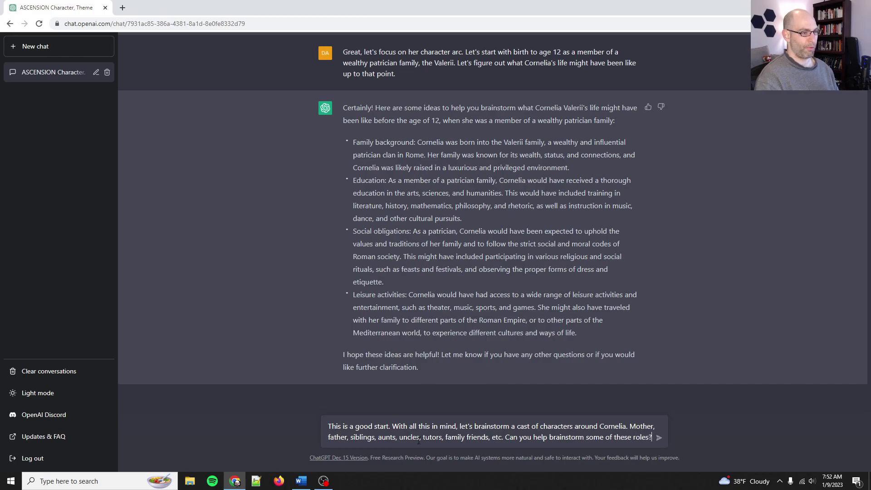
# Step: On a new line, ask to keep mythic archetypes in mind and whether the Maiden arc as elucidated by KM Weiland is familiar, and send it
pyautogui.hotkey('shift', 'Return')
pyautogui.write("Let's also kee")
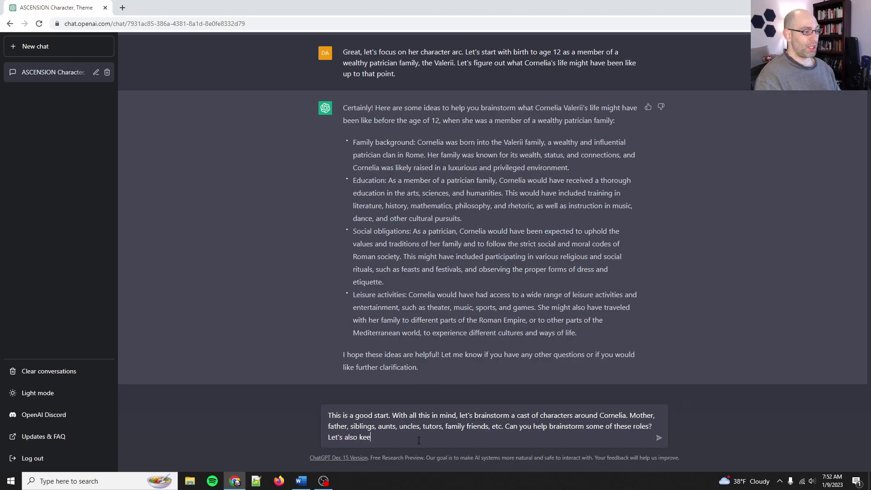
pyautogui.write('p in mind some myt')
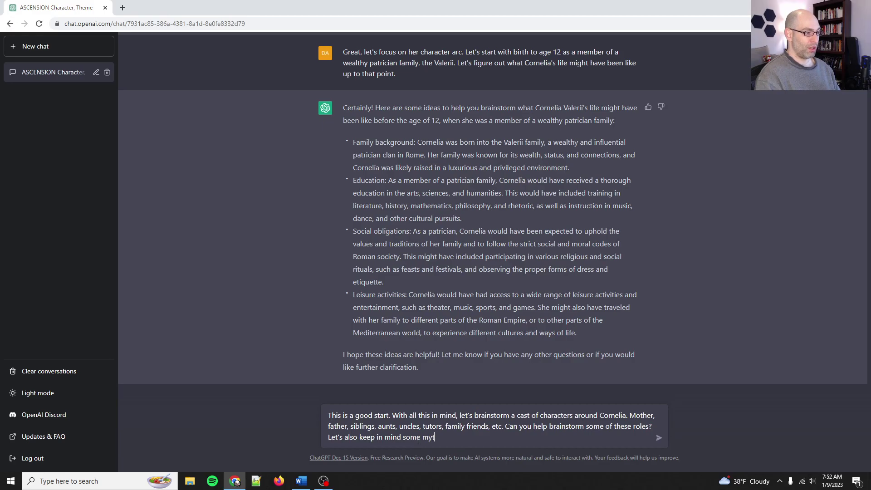
pyautogui.write('hic archetypes.')
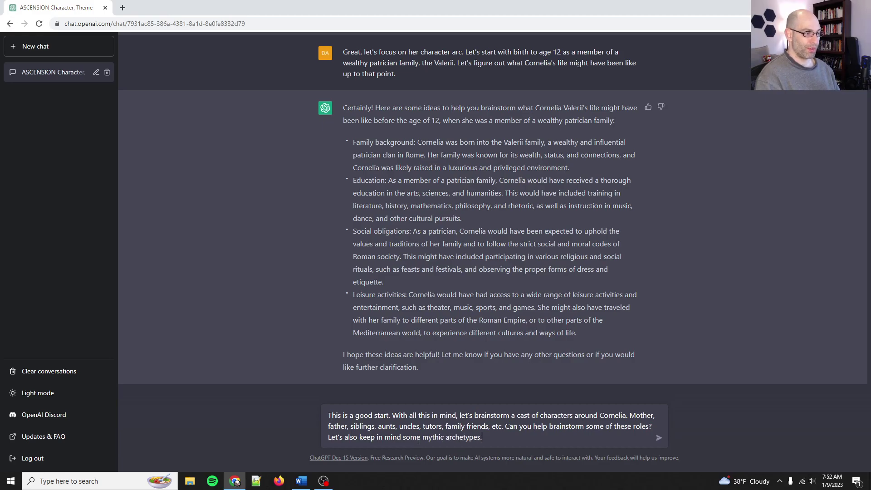
pyautogui.write(' For instance are you')
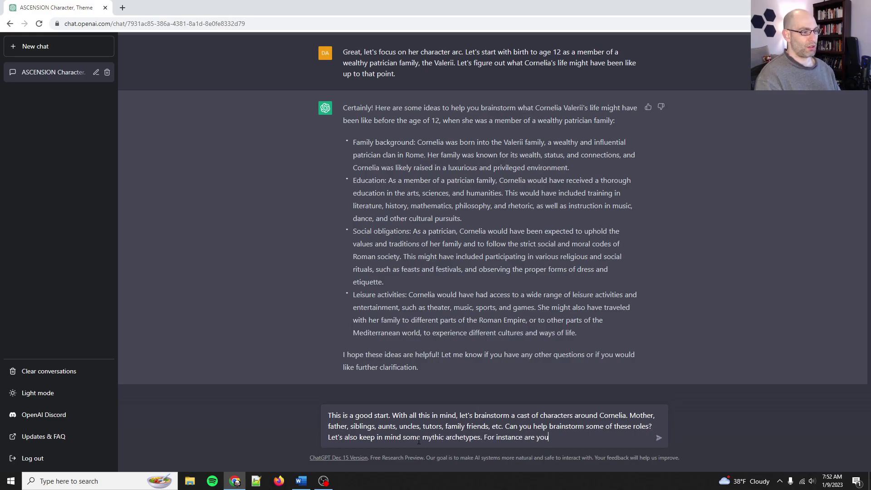
pyautogui.write(' familiar with the Maide')
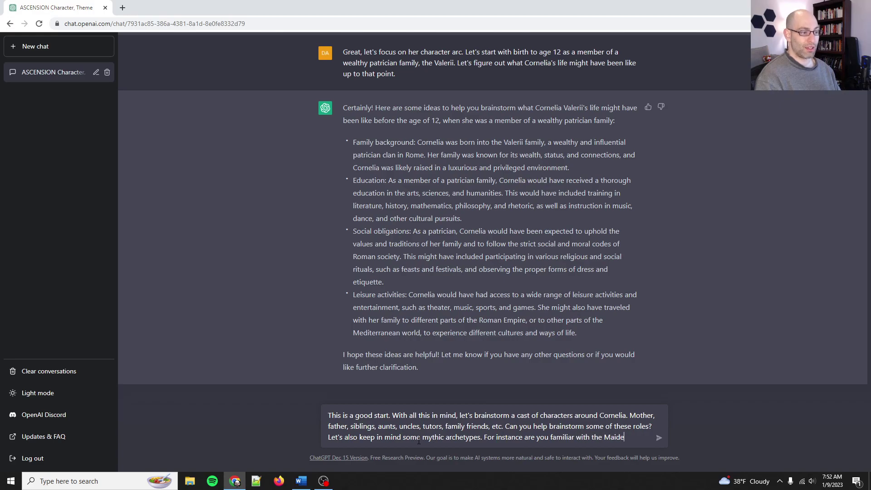
pyautogui.write('n arc as ')
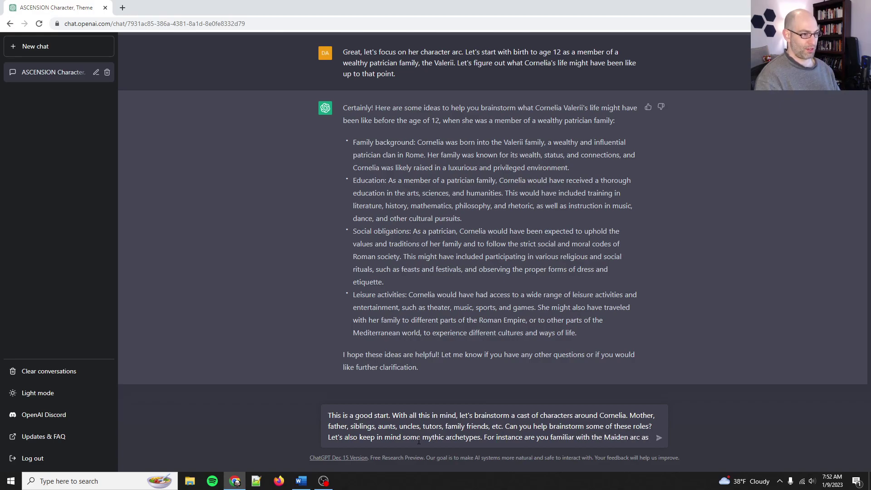
pyautogui.write('elucidated by KM Weiland?')
pyautogui.press('Return')
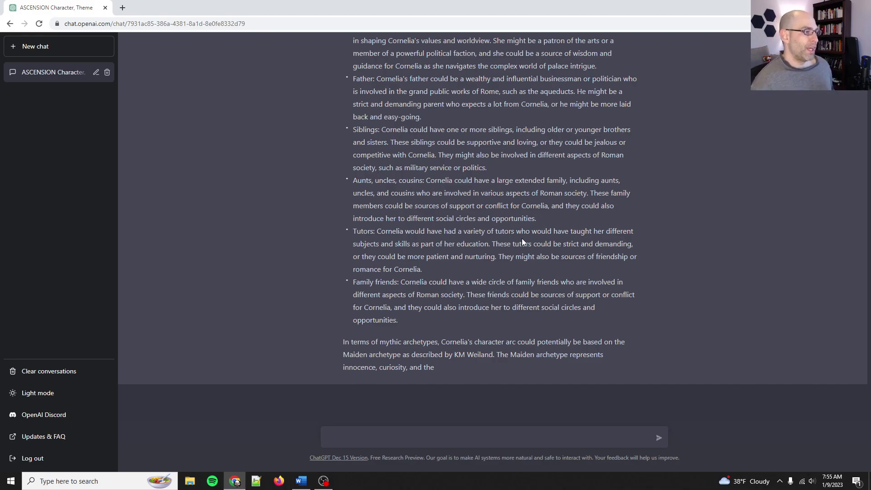
# Step: Review the cast reply and its Maiden archetype passage, and send "Please explain more about the Maiden arc by KM Weiland:"
pyautogui.scroll(6, 461, 131)
pyautogui.scroll(-10, 456, 212)
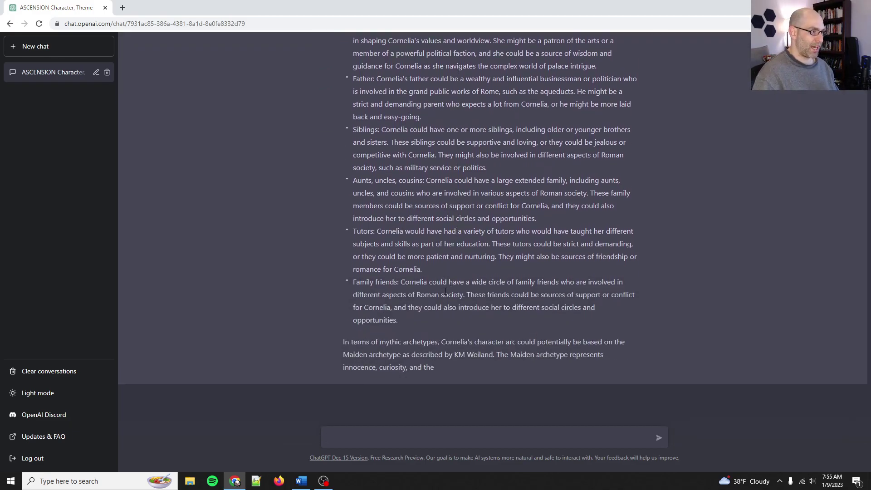
pyautogui.doubleClick(428, 353)
pyautogui.click(492, 344)
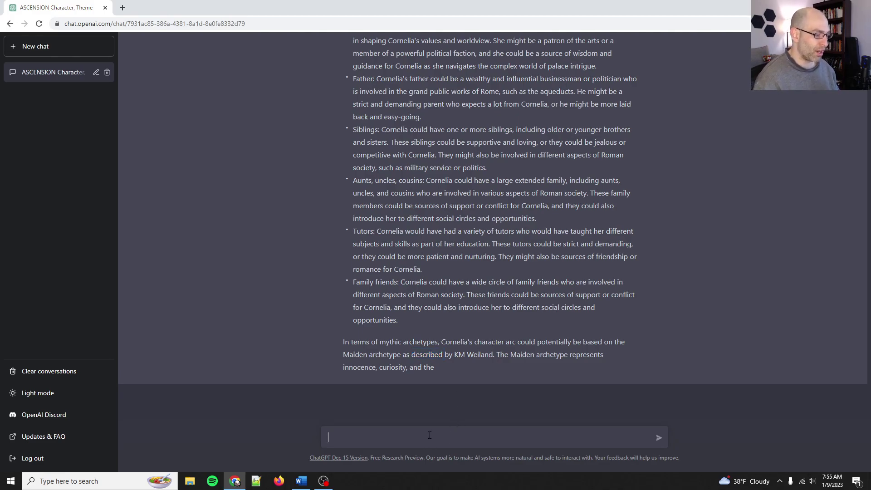
pyautogui.write('Please exp')
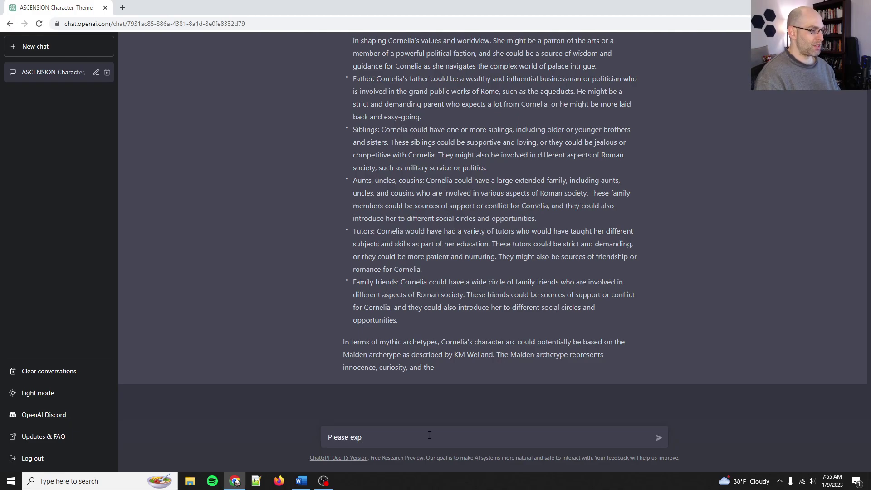
pyautogui.write('lain more about the Ma')
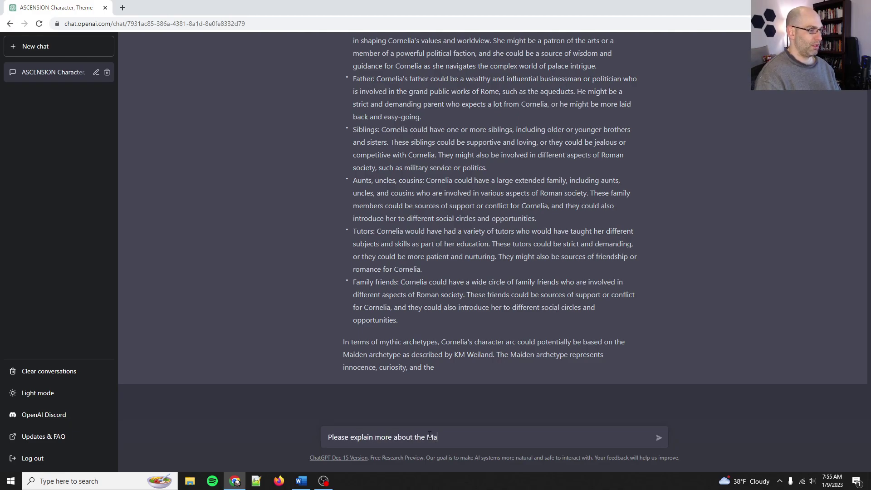
pyautogui.write('iden arc by KM Weiland:')
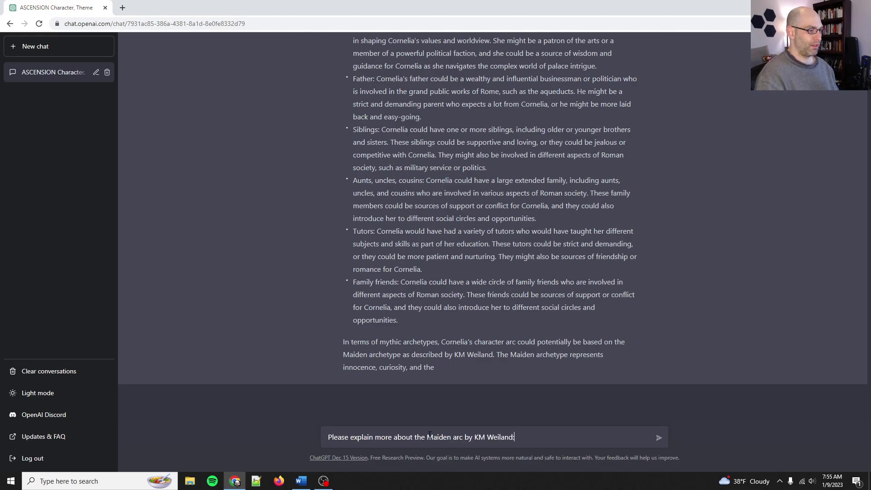
pyautogui.press('Return')
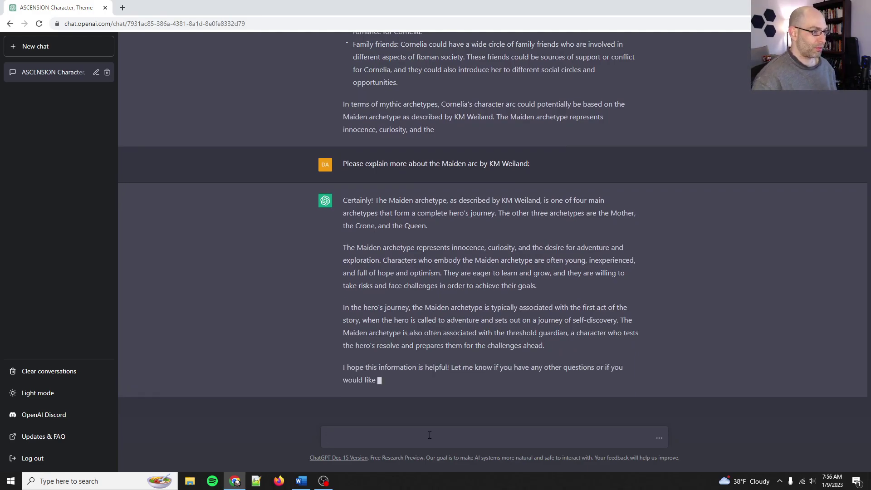
# Step: Start a reply saying thanks for trying but the answer is dead wrong, and bring up the various archetypes as laid out by KM Weiland
pyautogui.write('y thanks for trying but you are actually dead wrong. The')
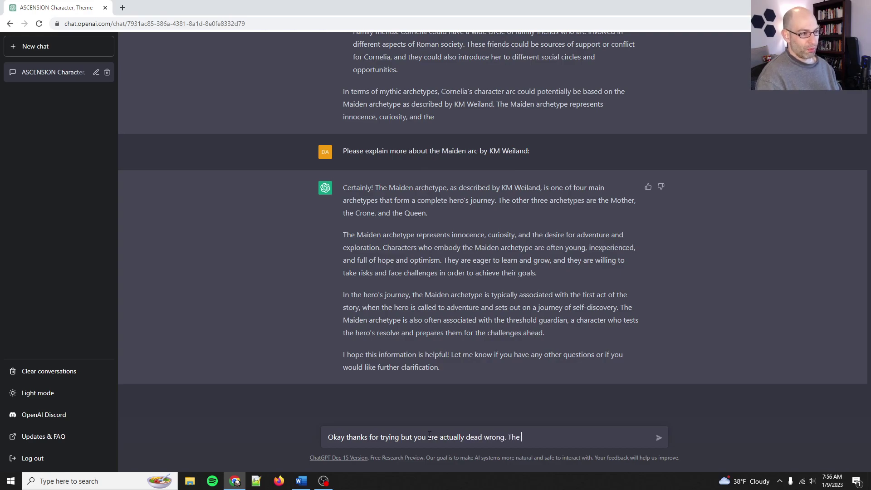
pyautogui.write(' various archetypes as laid up ')
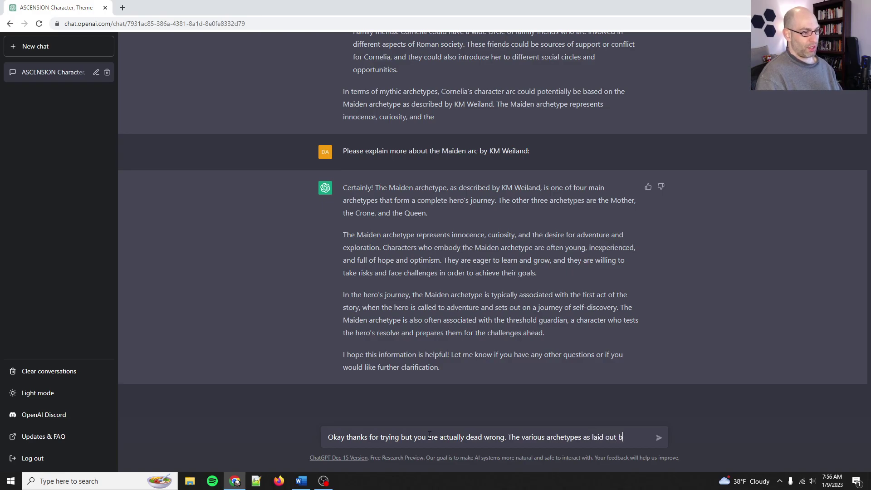
pyautogui.write('M Weland')
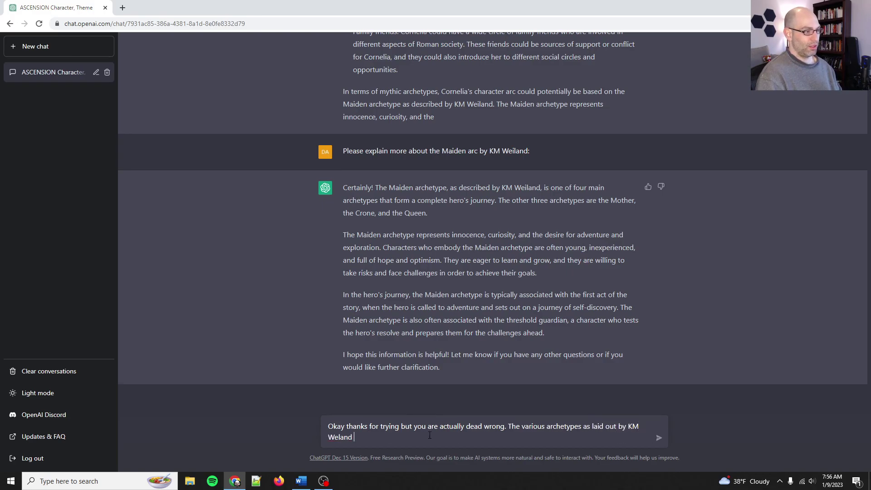
pyautogui.press('BackSpace')
pyautogui.press('BackSpace')
pyautogui.press('BackSpace')
pyautogui.write('ilan')
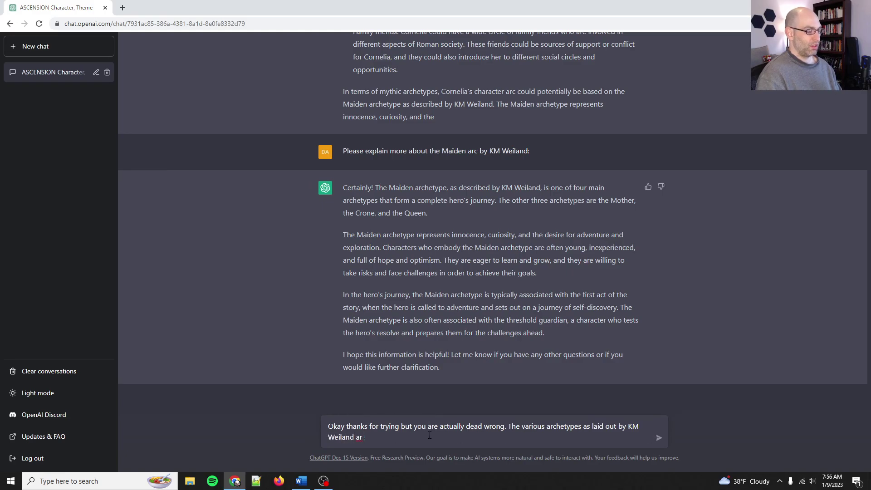
# Step: List the archetypes as Maiden, Hero, Queen, King, Crone, and Mage, ask "Does this jog your memory?", and send the message
pyautogui.write('d are Maiden, Hero, Queen, King, Crone, and Mage. Are you fail')
pyautogui.hotkey('ctrl', 'BackSpace')
pyautogui.hotkey('ctrl', 'BackSpace')
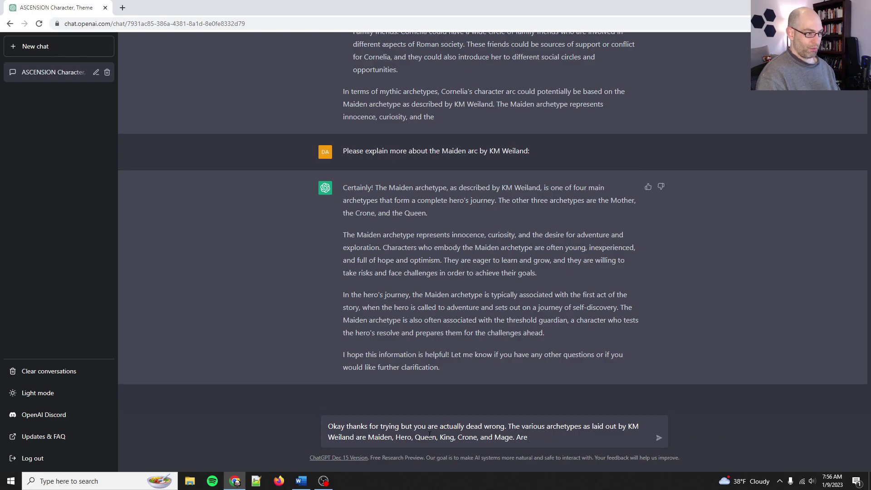
pyautogui.write('Does this jog your memory?')
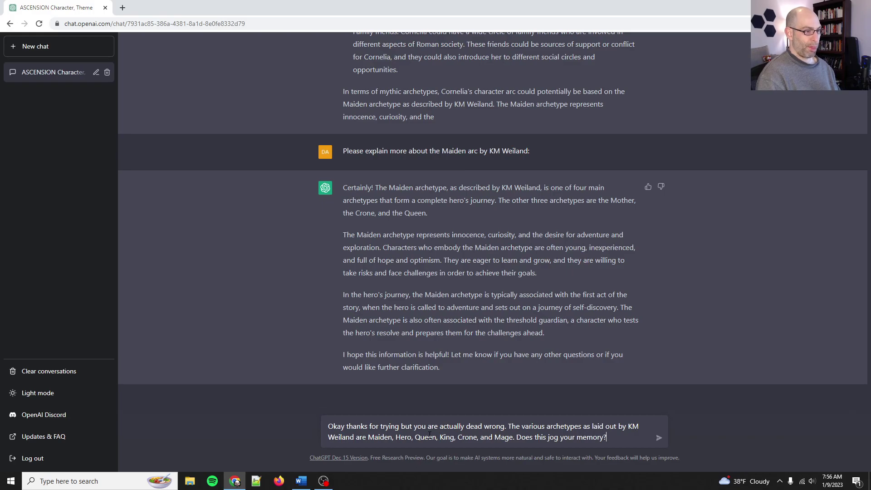
pyautogui.press('Return')
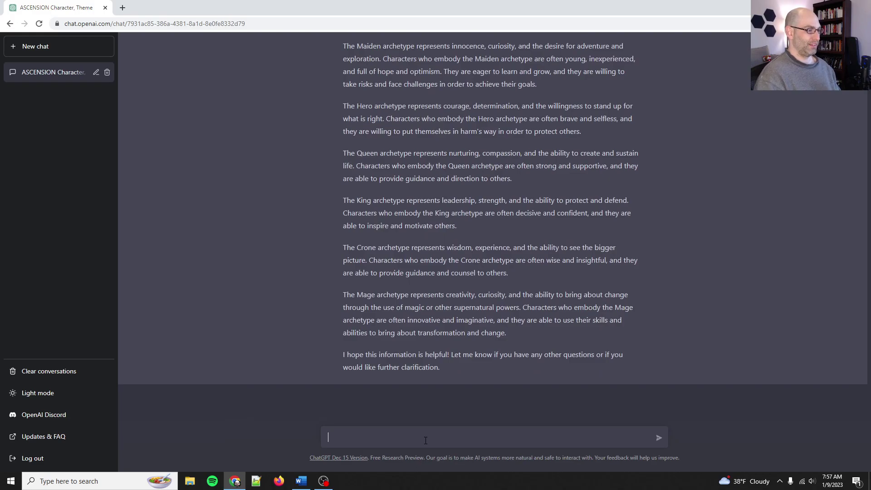
# Step: Begin a new reply with "Again, thanks for you trying, but you're super wrong. The Maiden arc has to do with"
pyautogui.write("gain, thanks for you tryinmg, but you're super ")
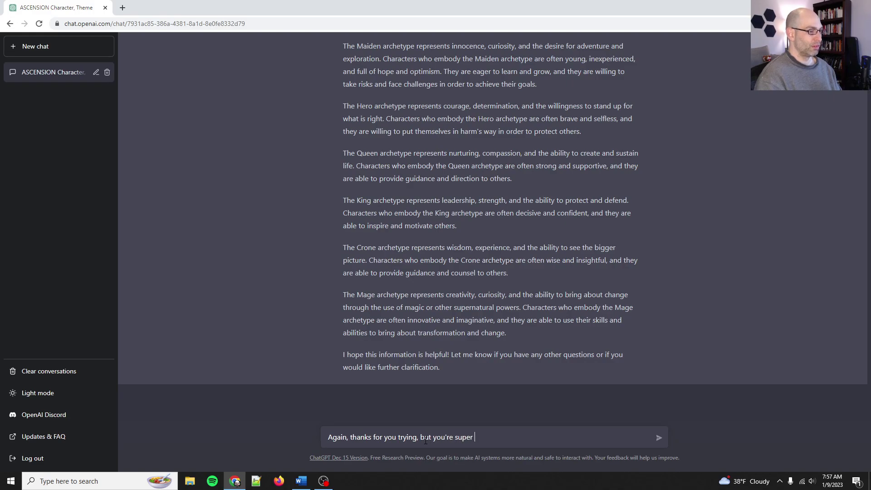
pyautogui.write('wrong. The Maid')
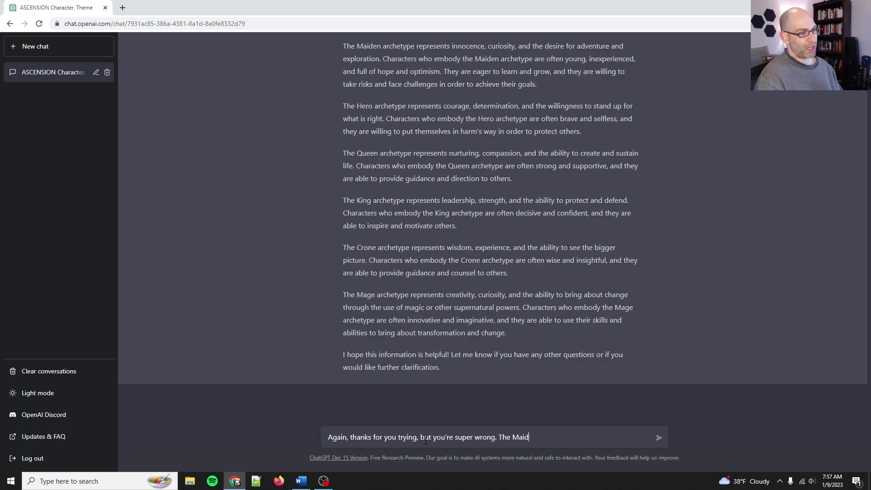
pyautogui.write('en har ahs')
pyautogui.press('BackSpace')
pyautogui.press('BackSpace')
pyautogui.press('BackSpace')
pyautogui.write('has to do with ')
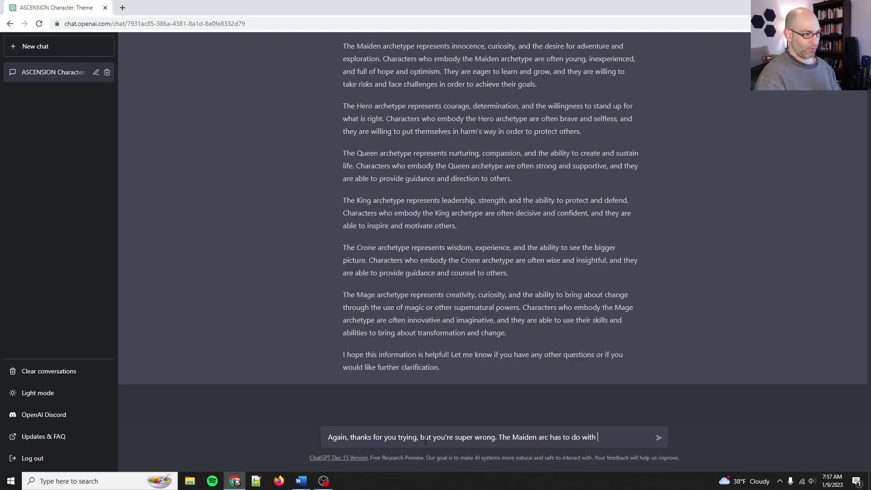
# Step: Describe the Maiden arc as starting in a vulnerable place with an overbearing or perfectionist mother figure (representing authority)
pyautogui.write('starting wit')
pyautogui.press('BackSpace')
pyautogui.press('BackSpace')
pyautogui.press('BackSpace')
pyautogui.write('as to do with st')
pyautogui.write('arting in a vulnerable p')
pyautogui.write('lace with an overbearing')
pyautogui.write(' or perfection')
pyautogui.write('ist mo')
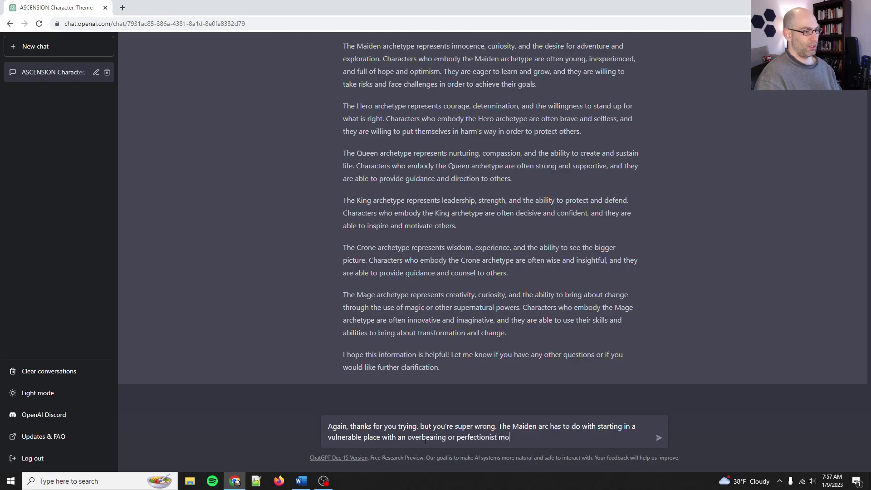
pyautogui.write('ther figure (representing authority)')
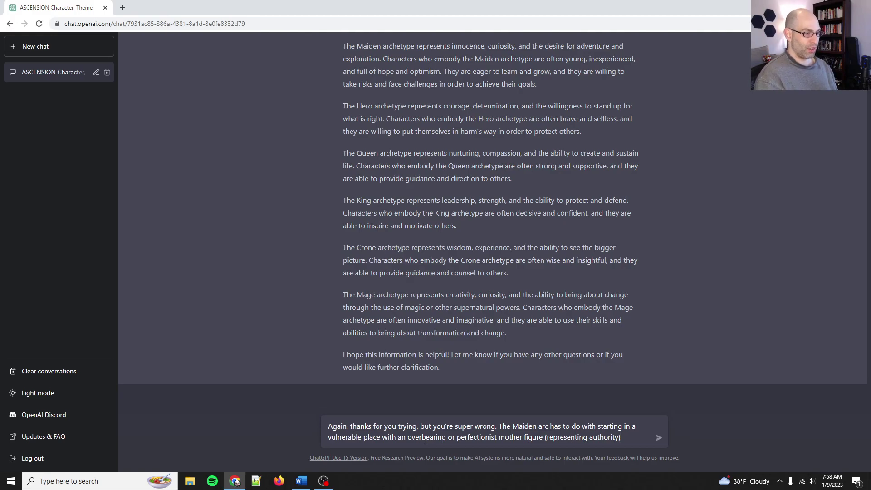
# Step: Add that the mother figure is sometimes characterized by the "evil stepmother" trope often in Disney
pyautogui.write('metimes charac')
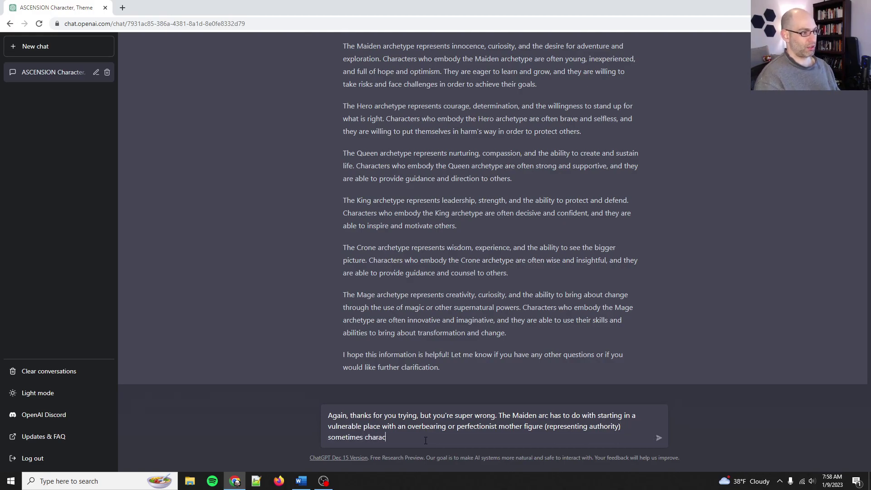
pyautogui.write('terized by the "evil stepmother" ')
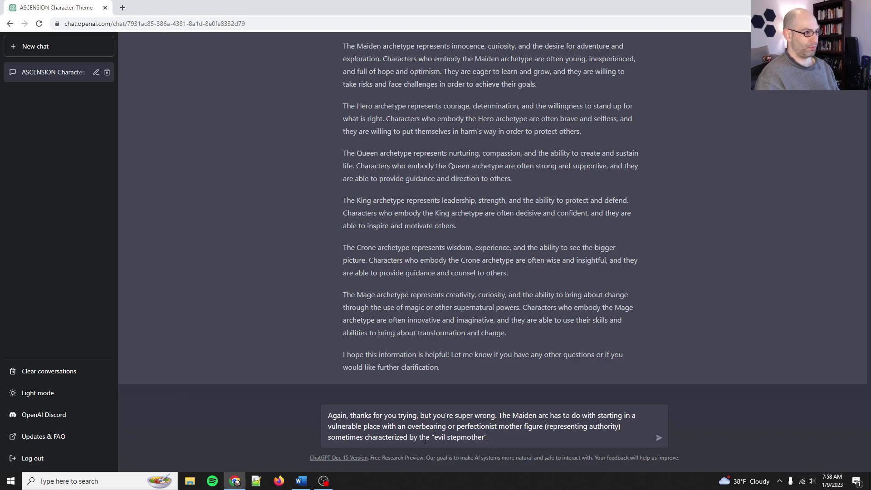
pyautogui.write('trope of')
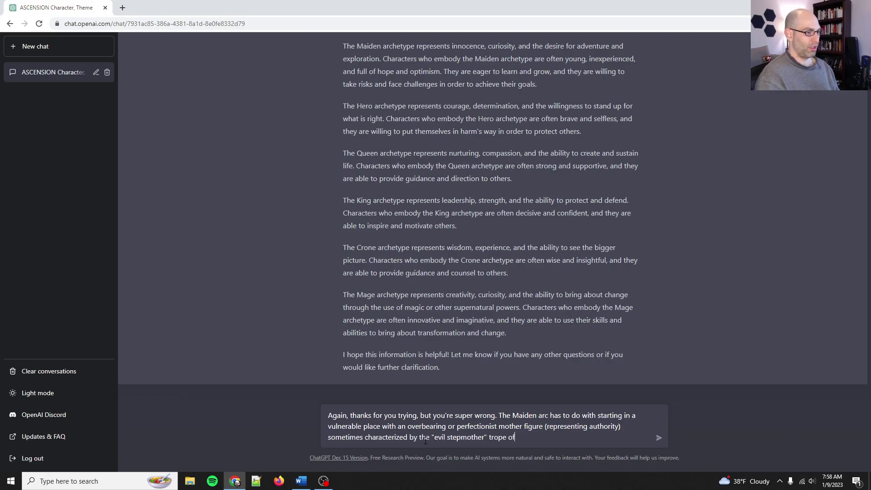
pyautogui.write('ten in Dins')
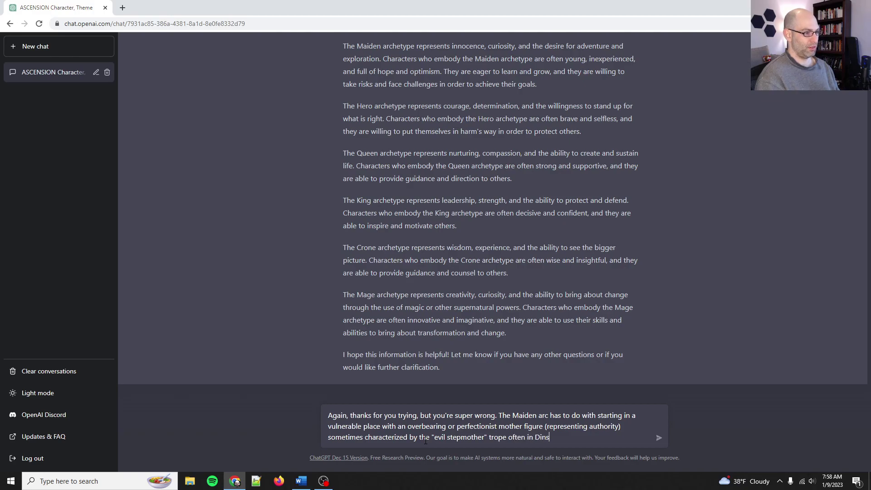
pyautogui.press('BackSpace')
pyautogui.press('BackSpace')
pyautogui.write('sney')
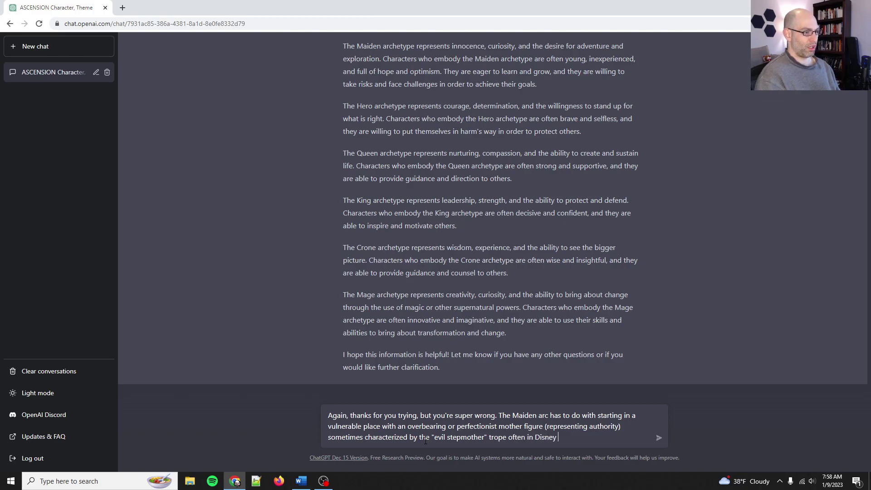
pyautogui.press('BackSpace')
pyautogui.press('BackSpace')
pyautogui.press('BackSpace')
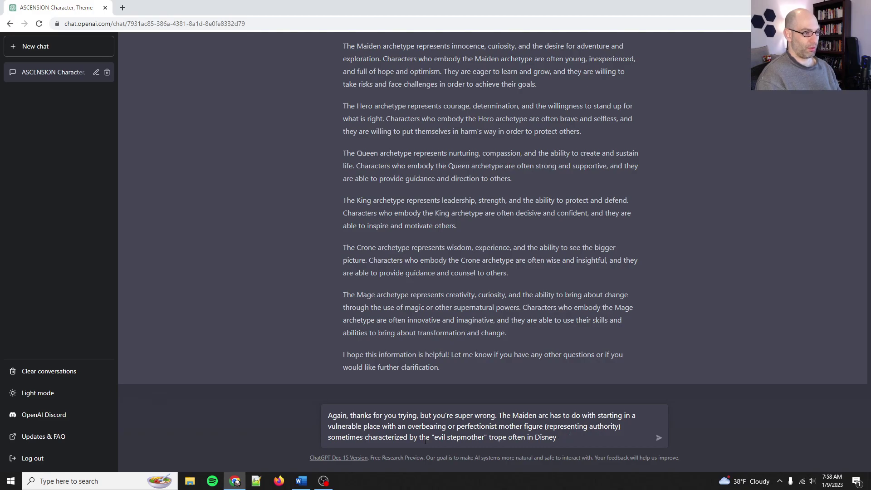
# Step: Add that she is balanced against the idiot, bumbling, or otherwise useless father figure, such as Mr. Bennet in Pride and Prejudice
pyautogui.write(', which is balanc')
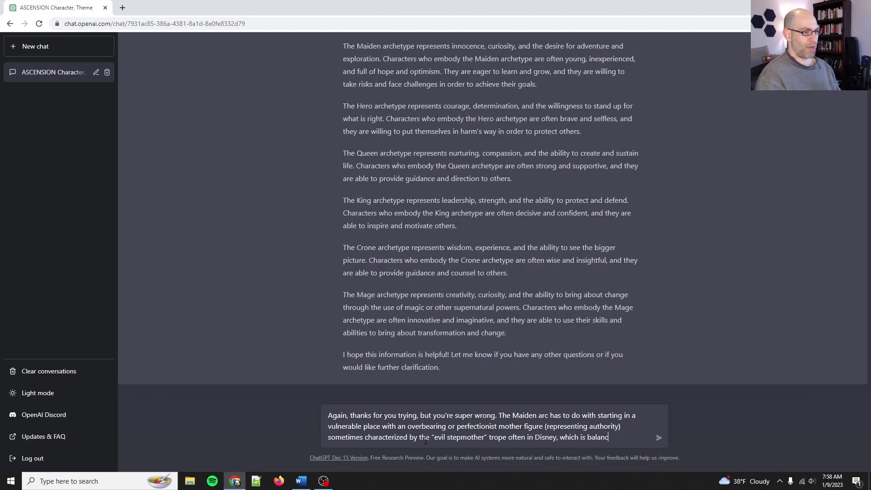
pyautogui.write('ed against the idiot, bumbling, or otherwise us')
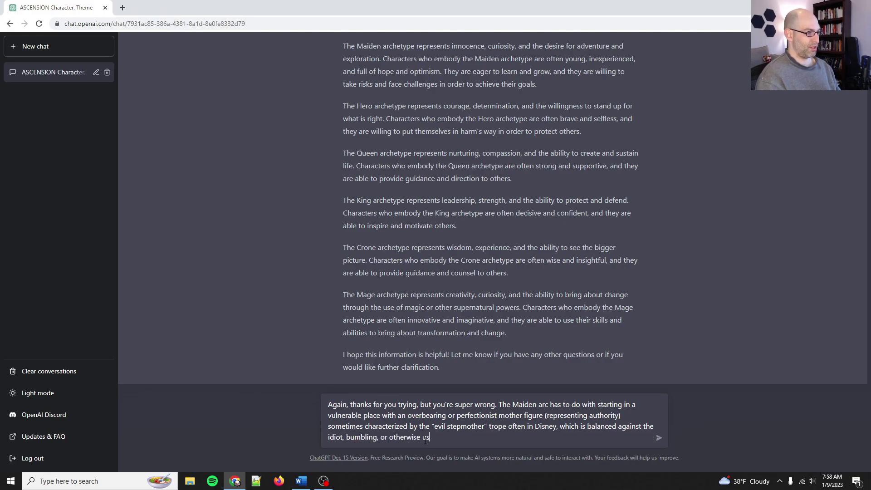
pyautogui.write('eless father figure (such a')
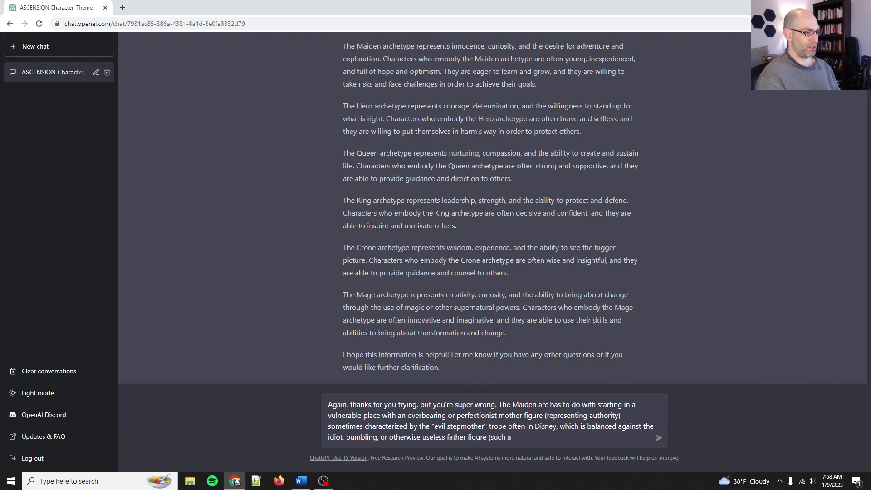
pyautogui.write('s Mr. Bennet in Pride and ')
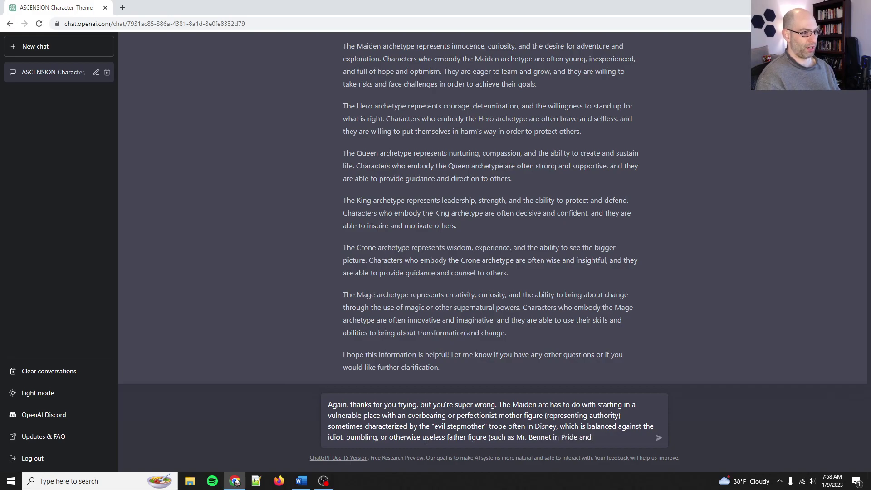
pyautogui.write('Prejudice). This leaves the ')
# Step: Explain that this leaves the young Maiden vulnerable to the world, forcing her to grow up earlier than expected, and also on her own
pyautogui.write('young ')
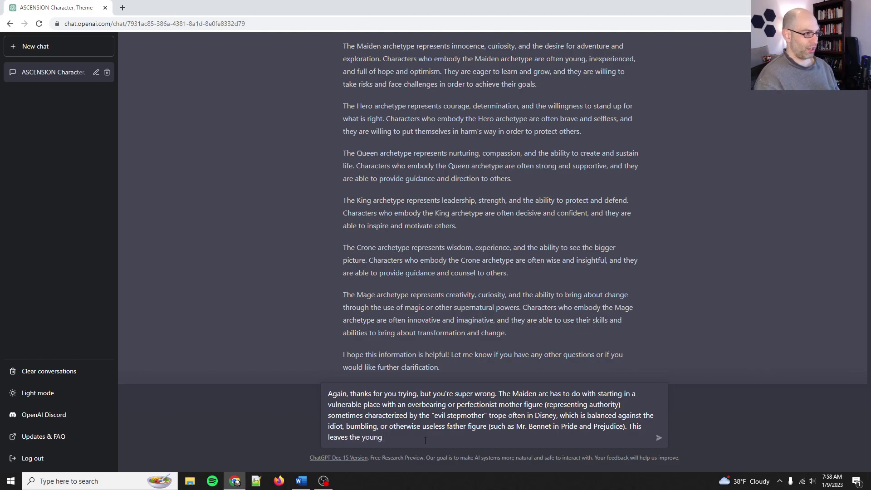
pyautogui.write('Maiden vulne')
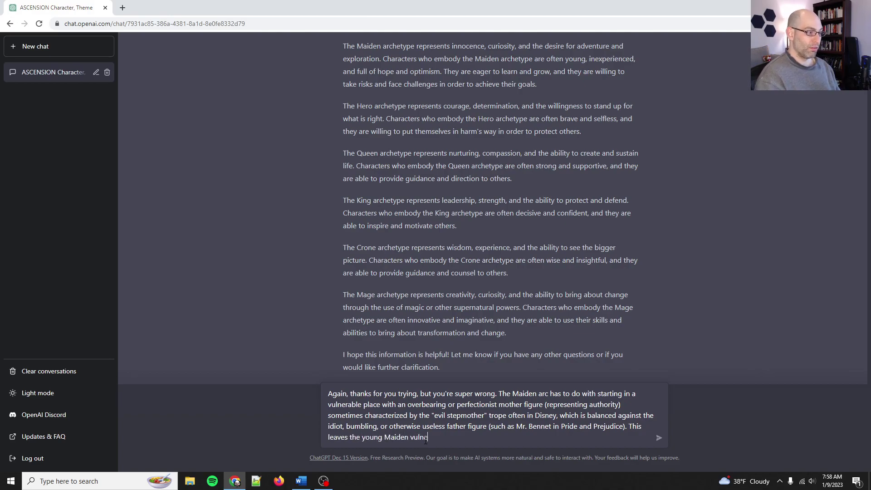
pyautogui.write('rable to the world, forcing her to grow up earlie')
pyautogui.press('BackSpace')
pyautogui.press('BackSpace')
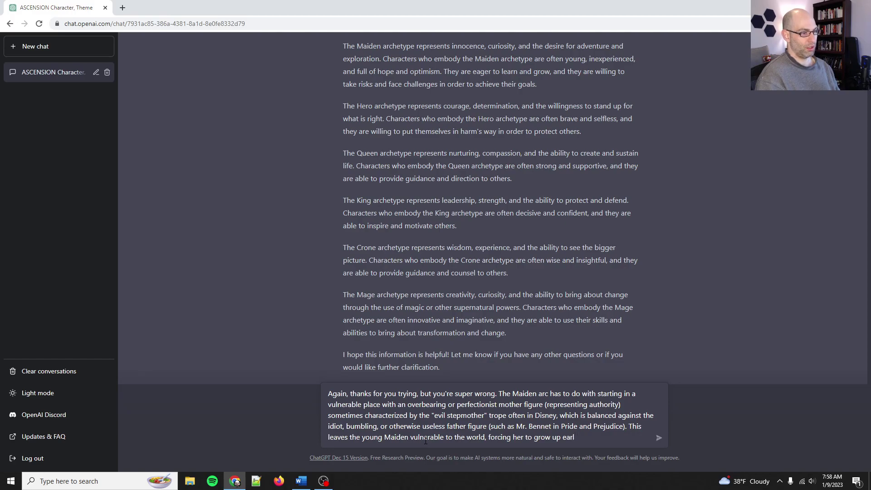
pyautogui.write('ier than expec')
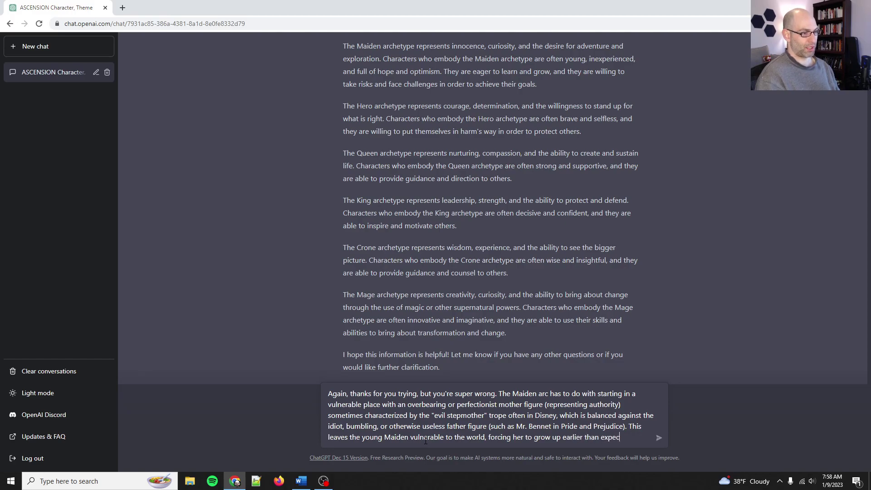
pyautogui.write('ted, and also on ')
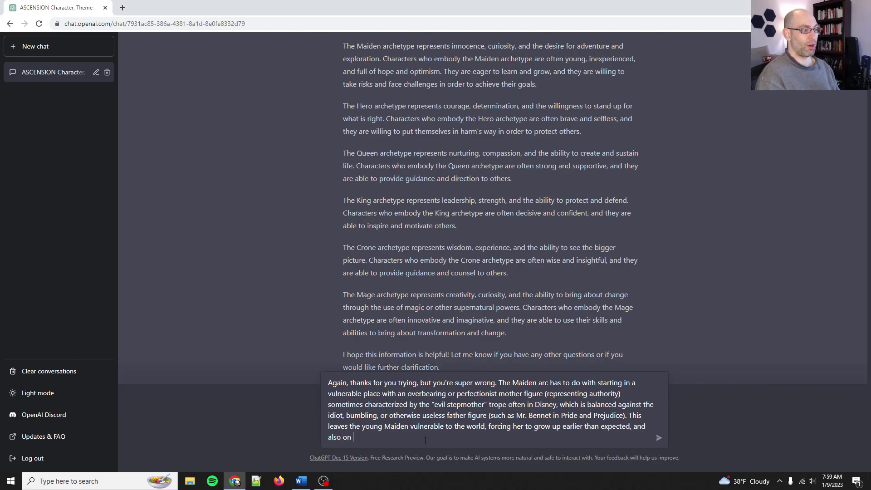
pyautogui.write('her own. Thus hers is a')
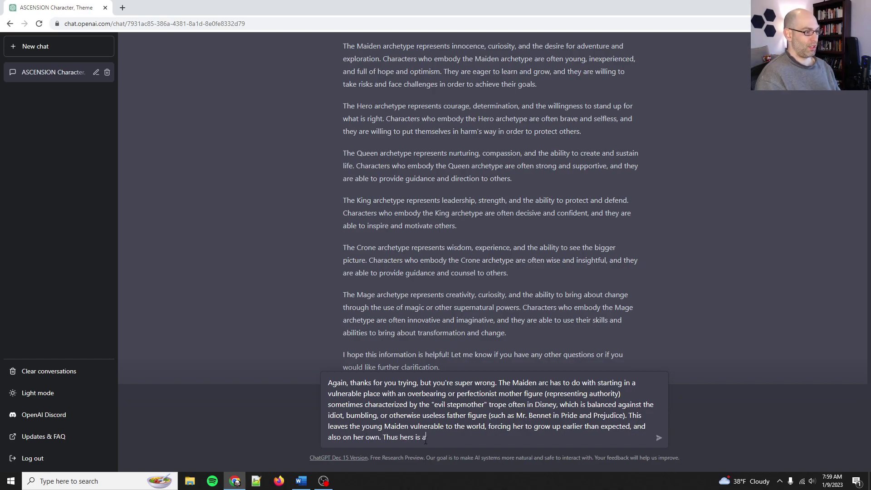
# Step: Add that hers is a quest to individuate from both authority figures and the predatory energy of older men
pyautogui.write(' quest to inviditu')
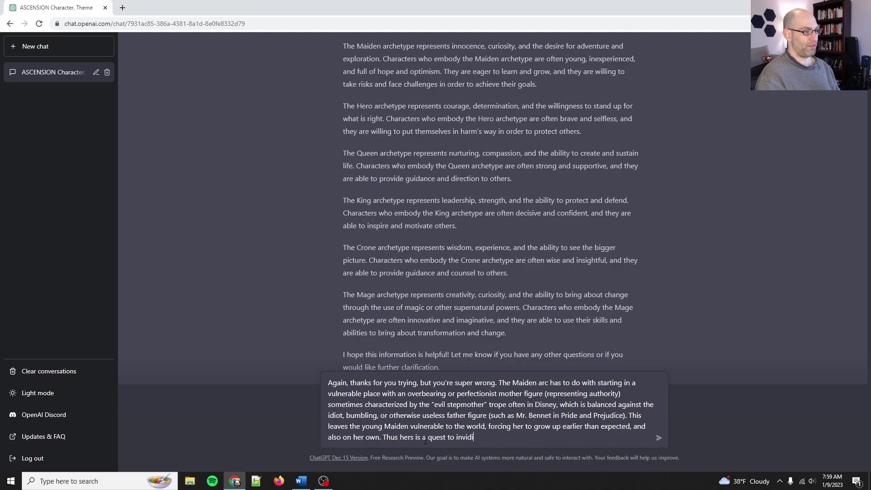
pyautogui.write('her')
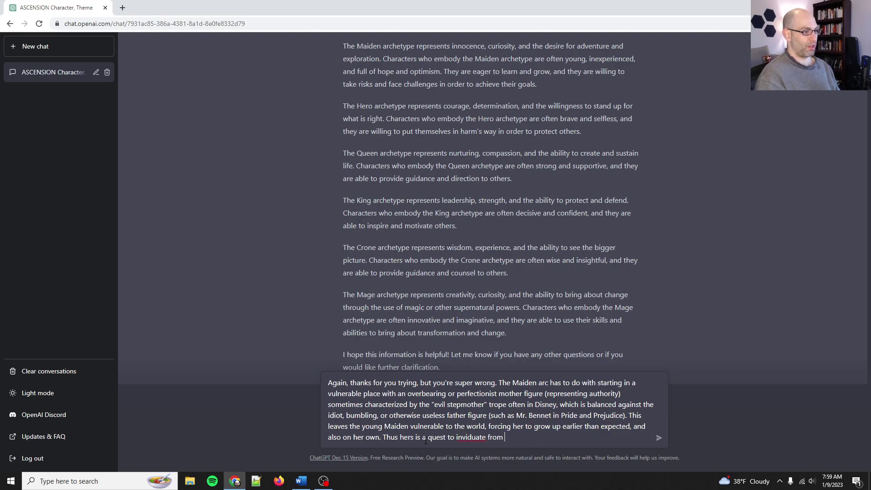
pyautogui.hotkey('ctrl', 'BackSpace')
pyautogui.hotkey('ctrl', 'BackSpace')
pyautogui.write('individ')
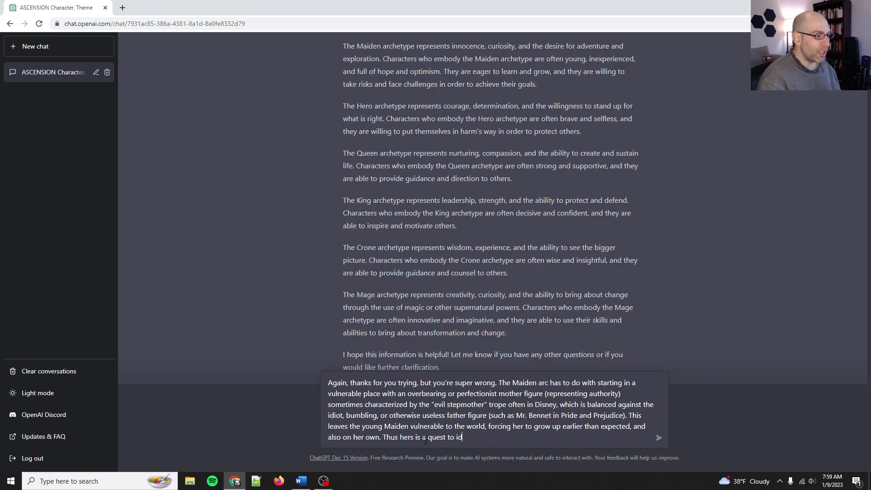
pyautogui.write('uate from ')
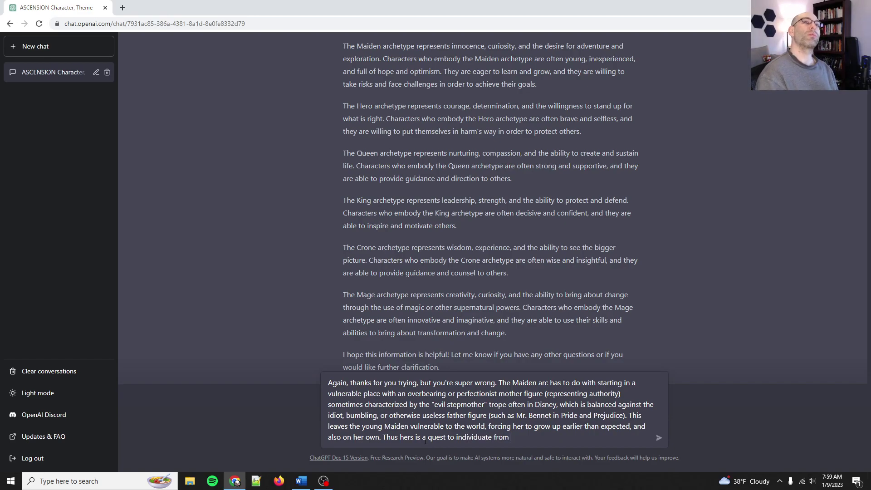
pyautogui.write('both aut')
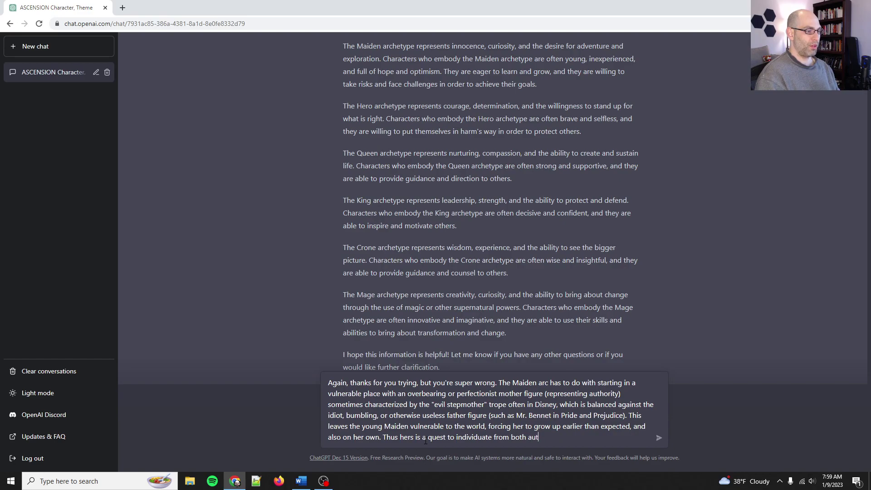
pyautogui.write('hority figures and ')
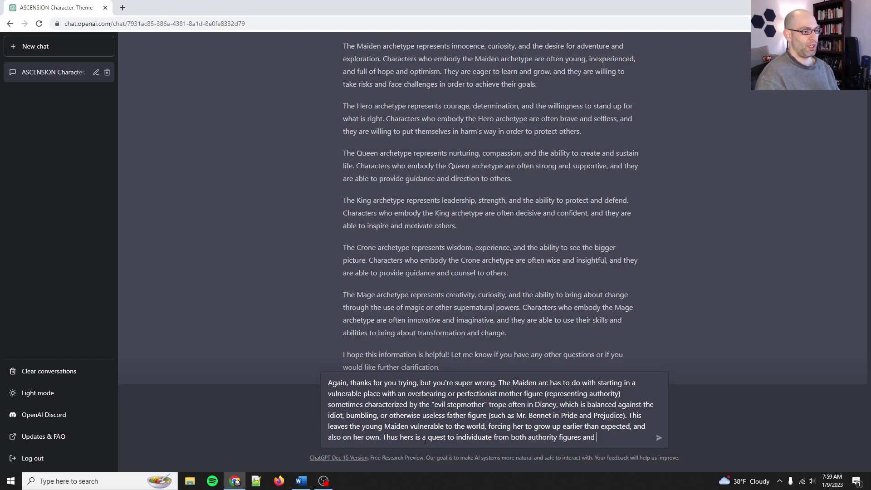
pyautogui.write('the predator')
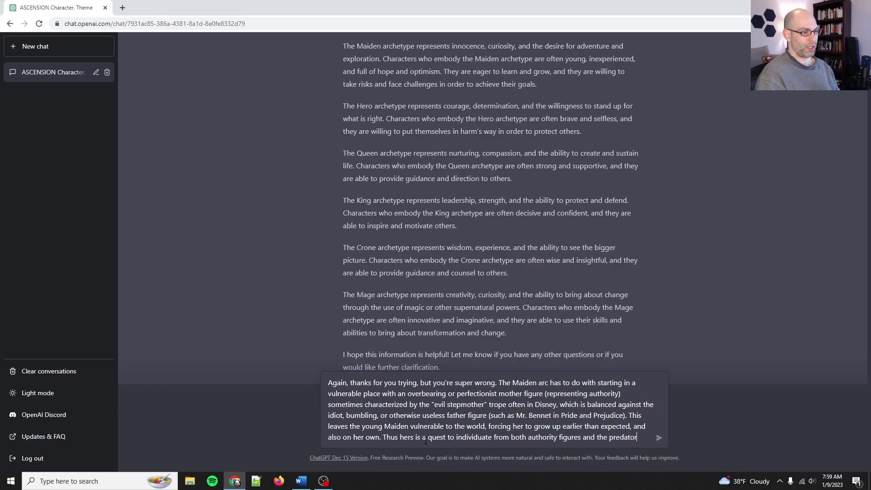
pyautogui.write('y energy of ol')
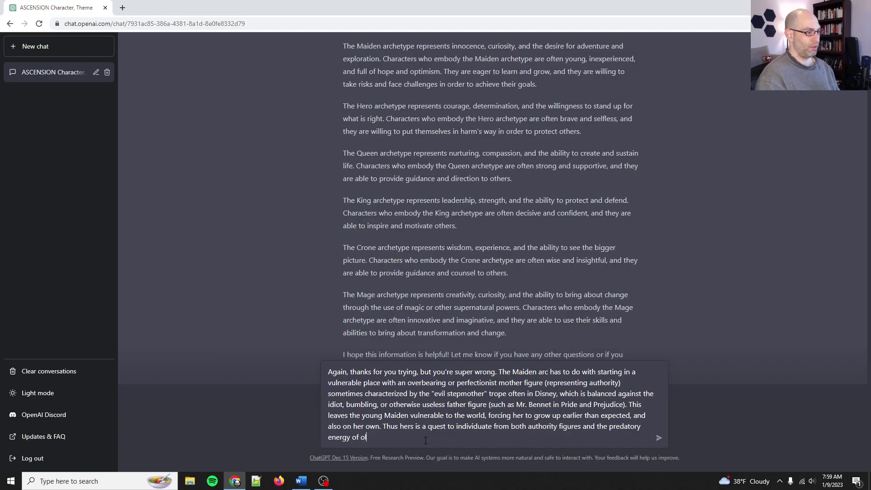
pyautogui.write('der men.')
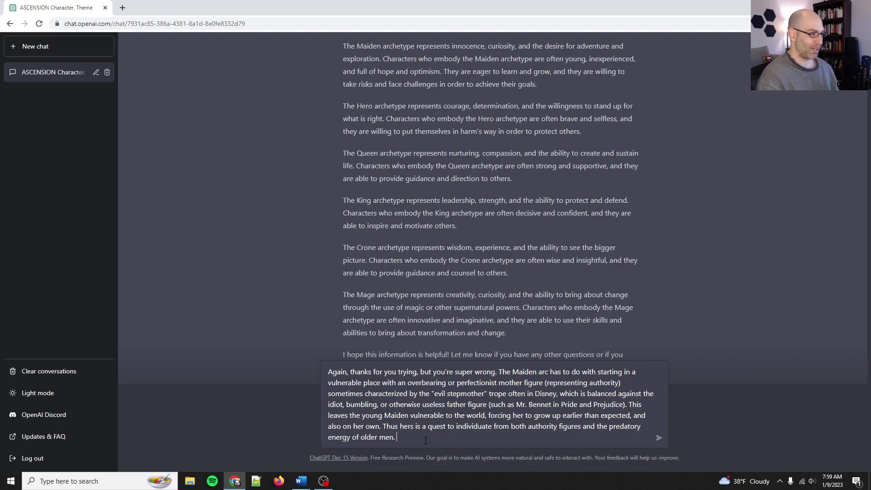
# Step: Give Gaston pursuing Belle in Beauty and the Beast as an example of that predatory energy
pyautogui.write('For instance ')
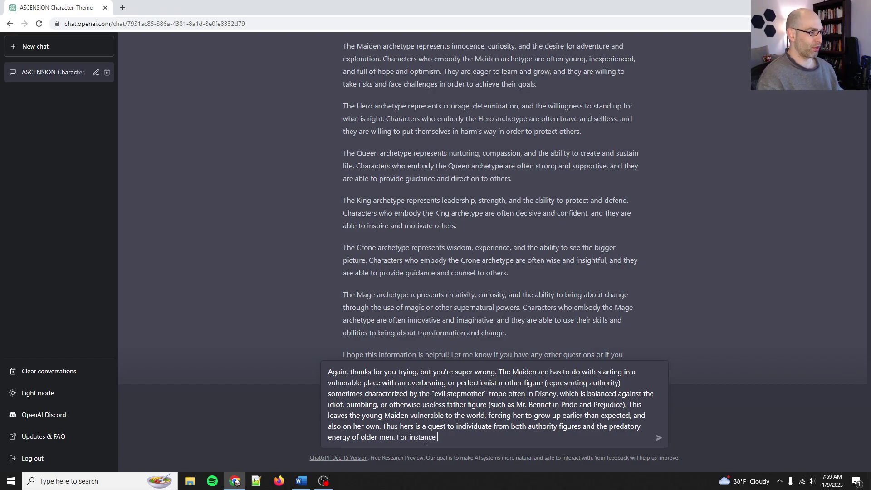
pyautogui.write('Gaston ')
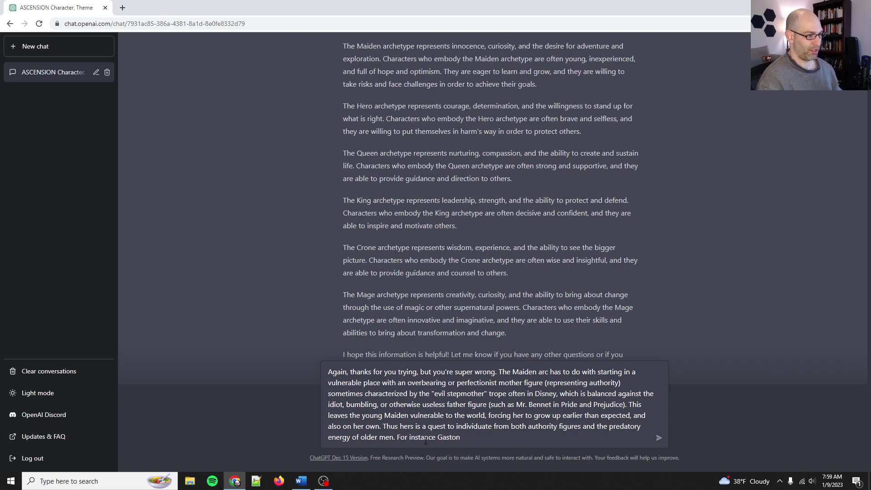
pyautogui.write('pursuing')
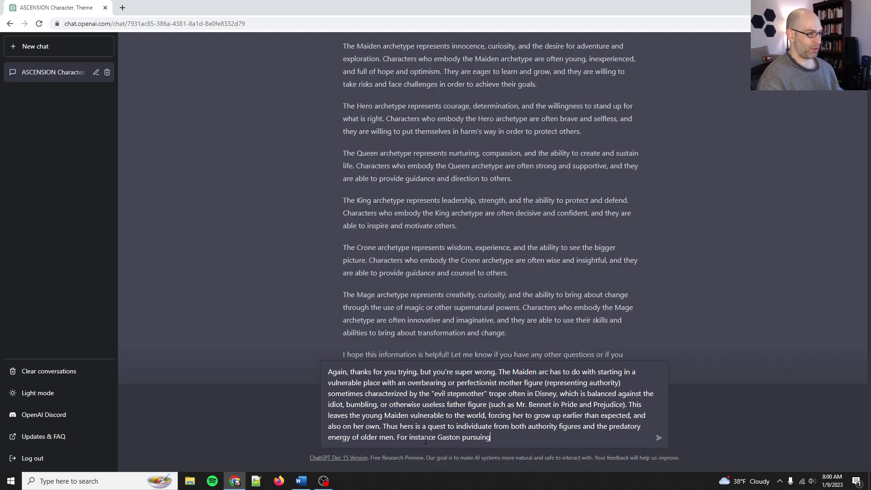
pyautogui.write(' Belle in Beau')
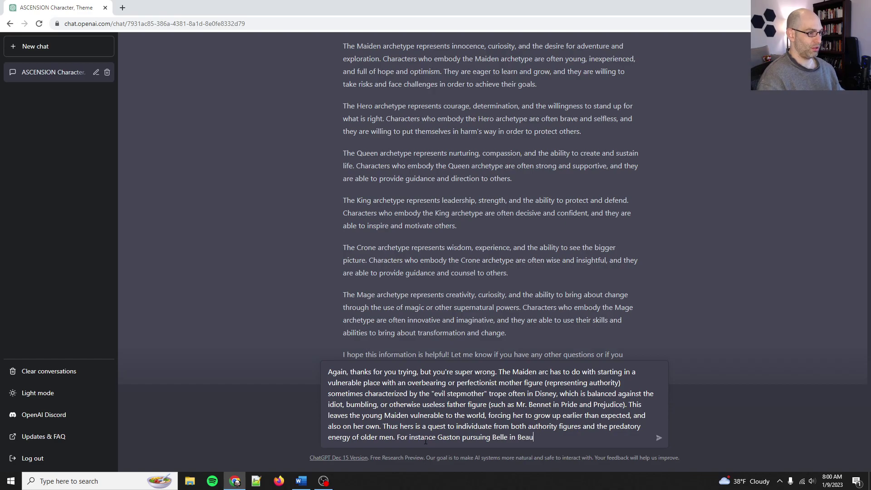
pyautogui.write('ty and the Beast')
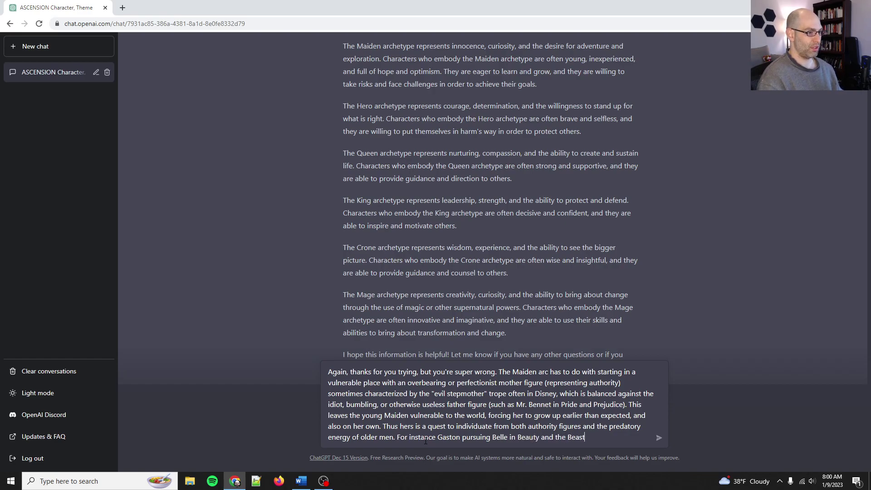
pyautogui.write('. SO')
pyautogui.press('BackSpace')
pyautogui.press('BackSpace')
pyautogui.press('BackSpace')
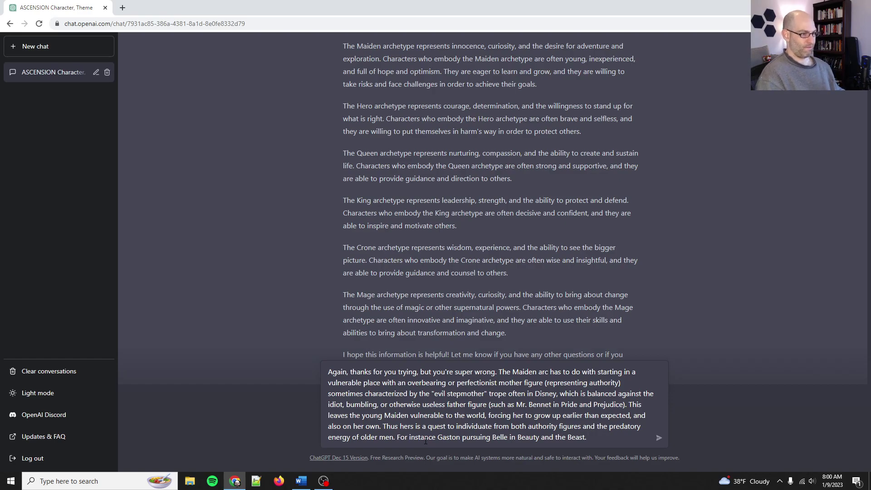
# Step: Ask whether ChatGPT has a better understanding of the Maiden arc with all this in mind and can explain it now, and send the message
pyautogui.write('So with all this in mind, d')
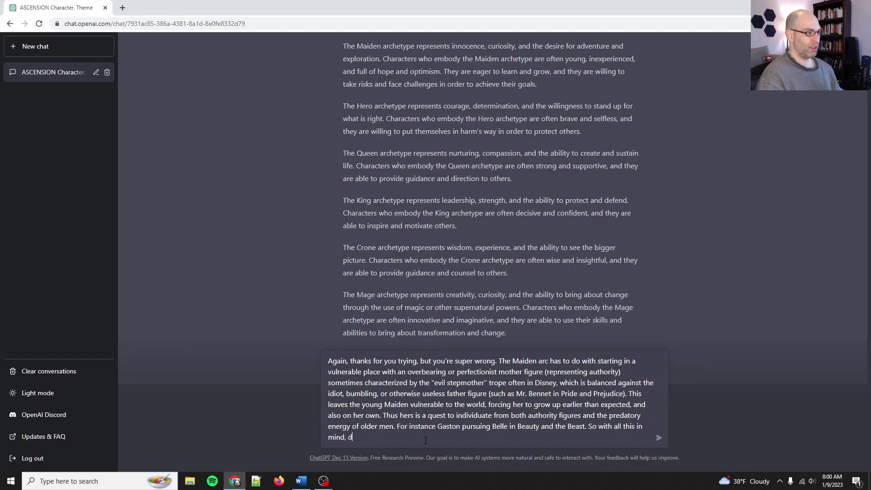
pyautogui.write('o you have a better ')
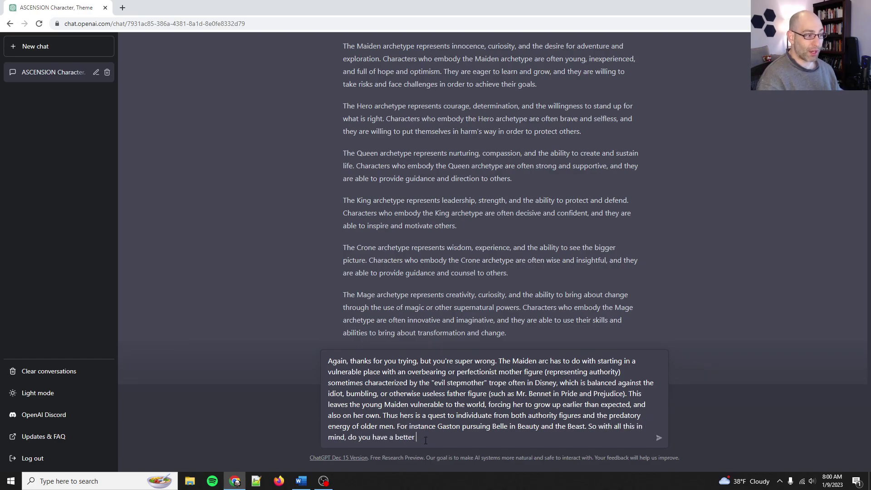
pyautogui.write('understanding of the M')
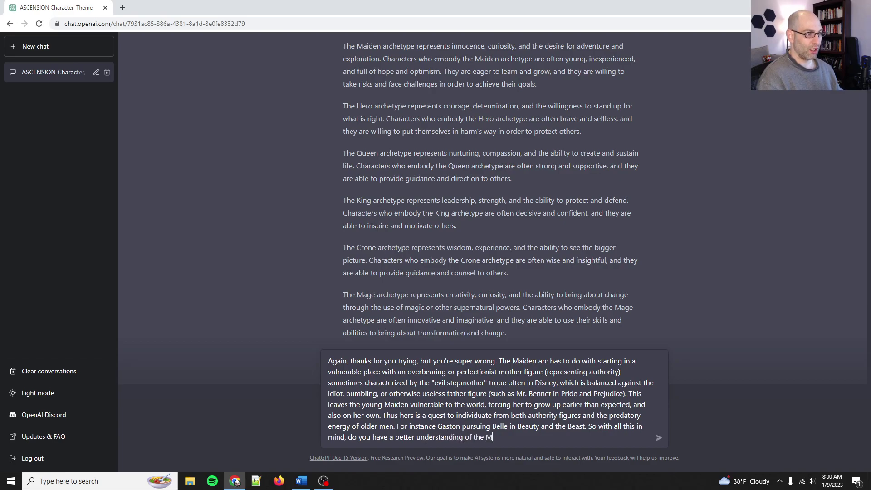
pyautogui.write('aiden arc? Can')
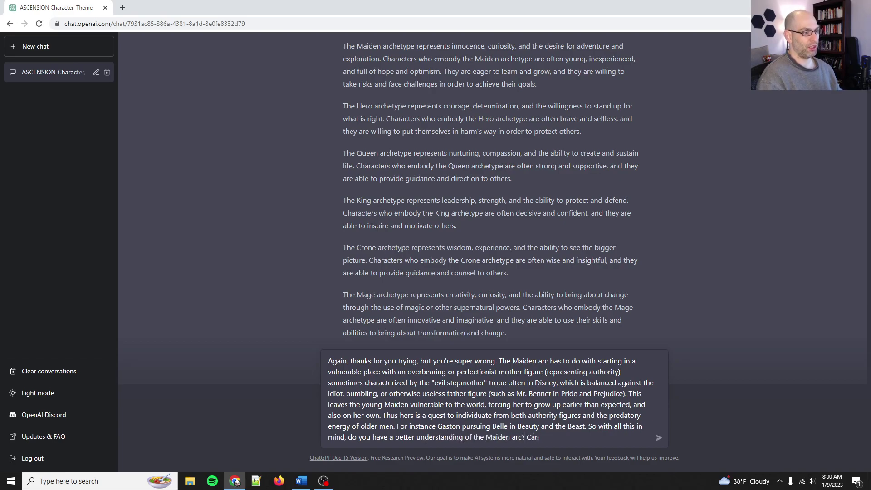
pyautogui.write(' you explain it to me now?')
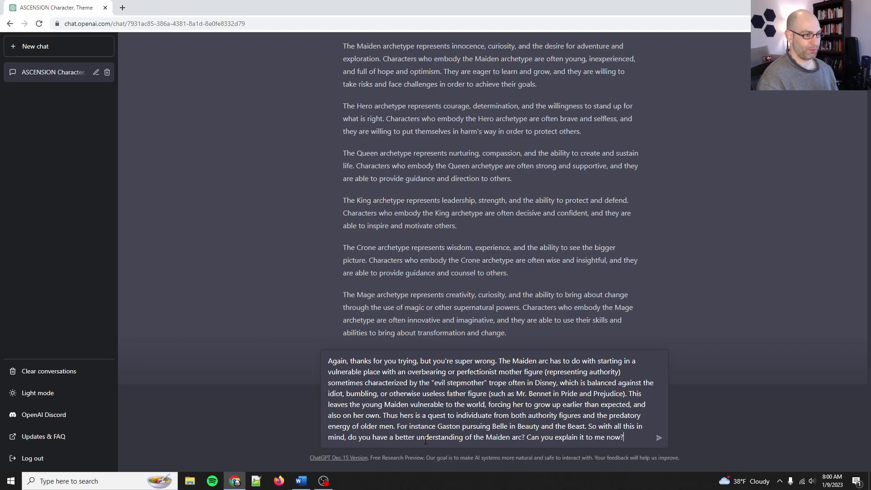
pyautogui.press('Return')
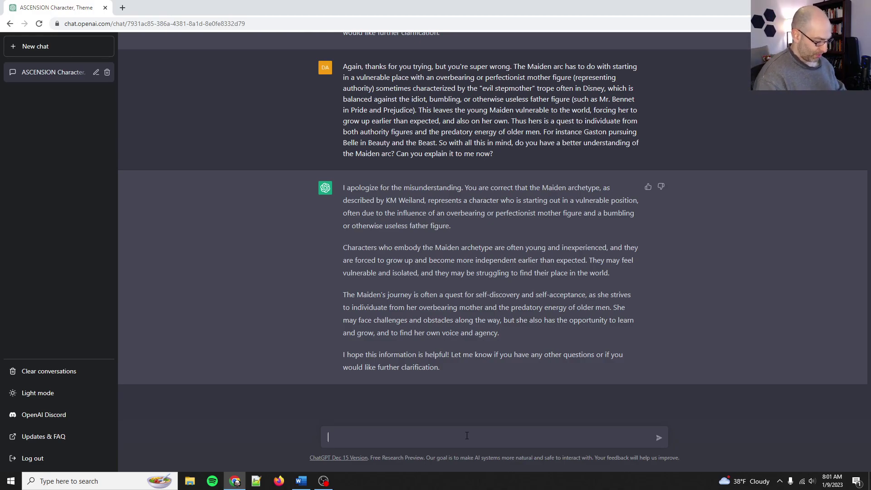
# Step: Start a reply with "Okay, thanks. I guess. I give up." and propose basing Cornelia's parents off the parents in Pride and Prejudice
pyautogui.write('Okay, thanks. I guess. I giv')
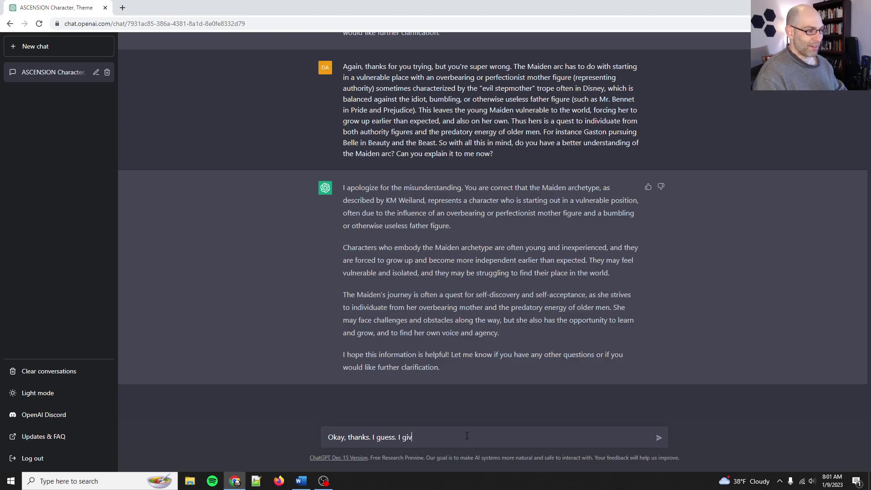
pyautogui.write("e up. Let's")
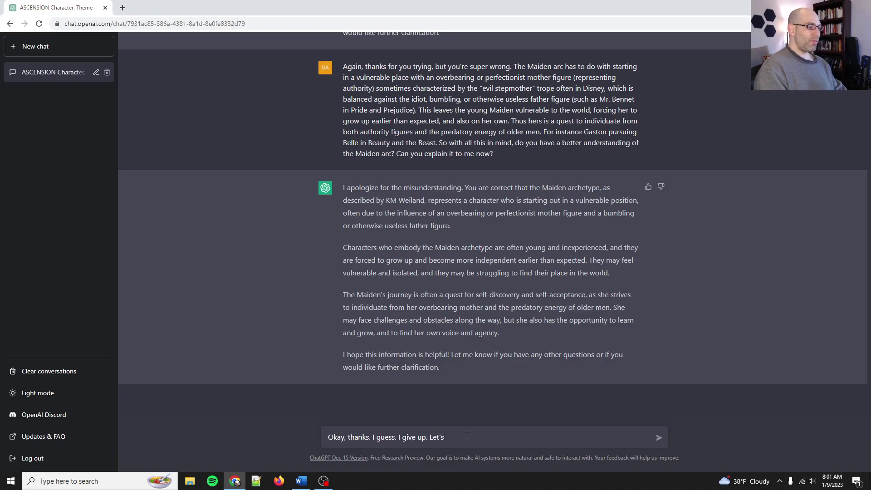
pyautogui.write(' just go ahead a')
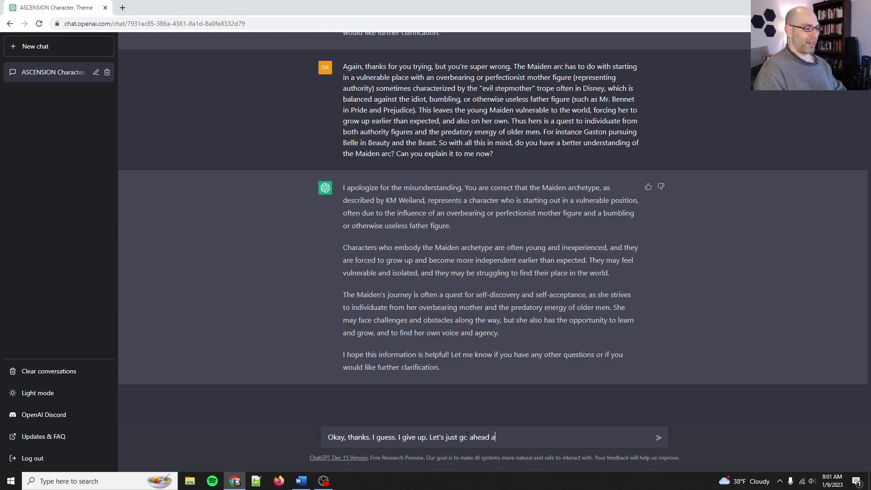
pyautogui.write('nd base')
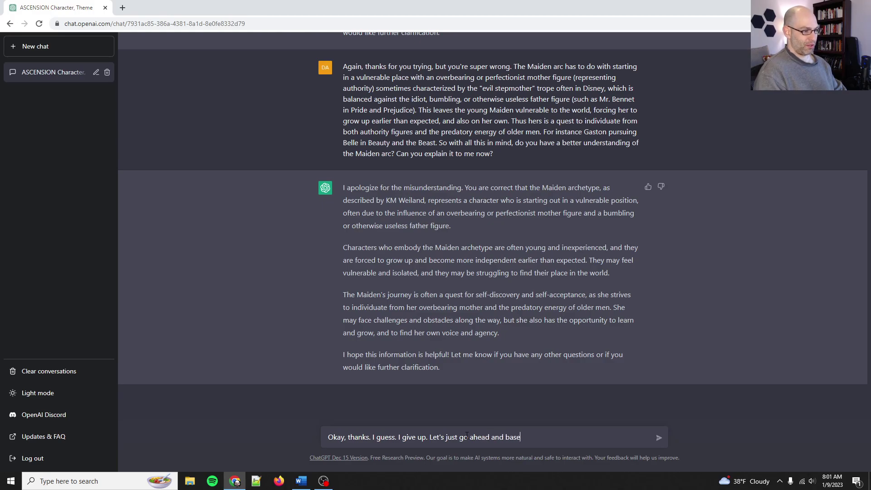
pyautogui.write(' Cornel')
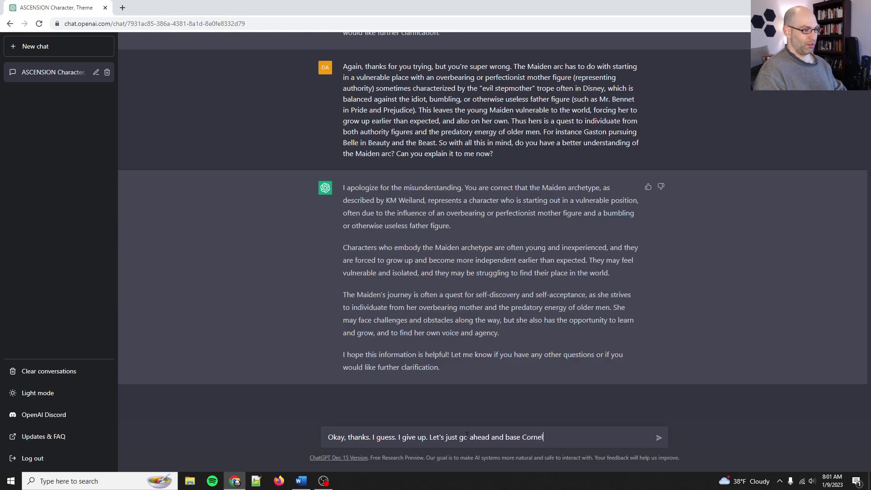
pyautogui.write("ia's parents off th")
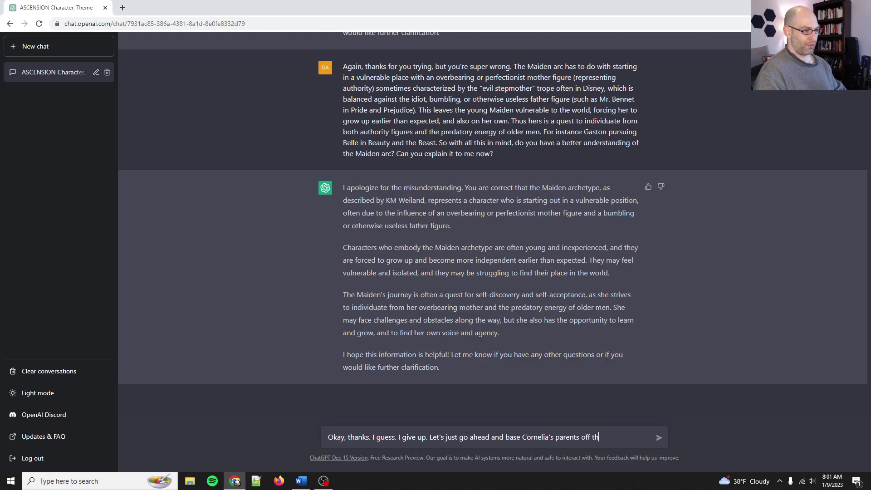
pyautogui.write('e parents in Pride and Prejudi')
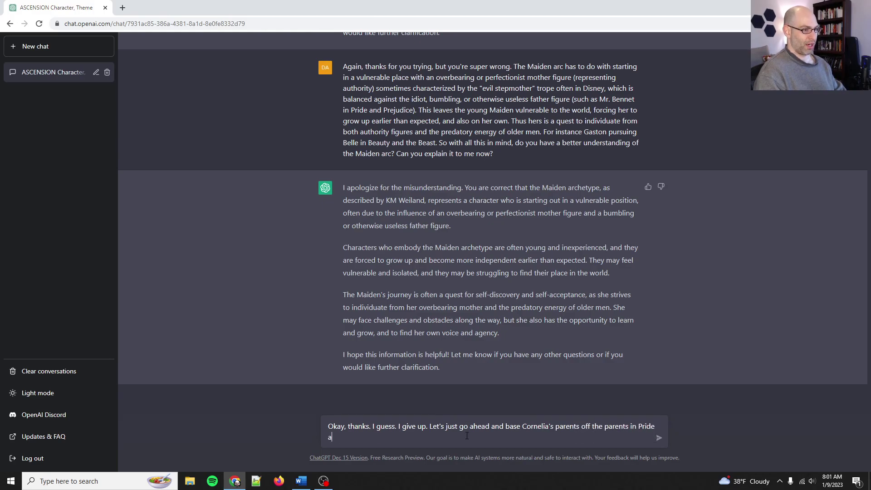
pyautogui.write('ce. ')
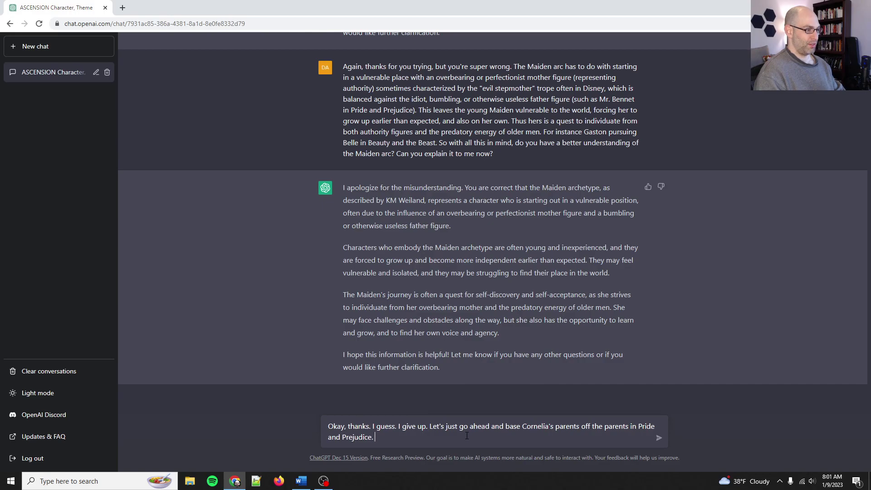
# Step: Add "How about that?" and state that the parents are neither strong nor intelligent nor influential ("you're way too sunny about this") but actually somewhat inept
pyautogui.write('How about that? They are neither stro')
pyautogui.write('ng nor')
pyautogui.write(' intelligen')
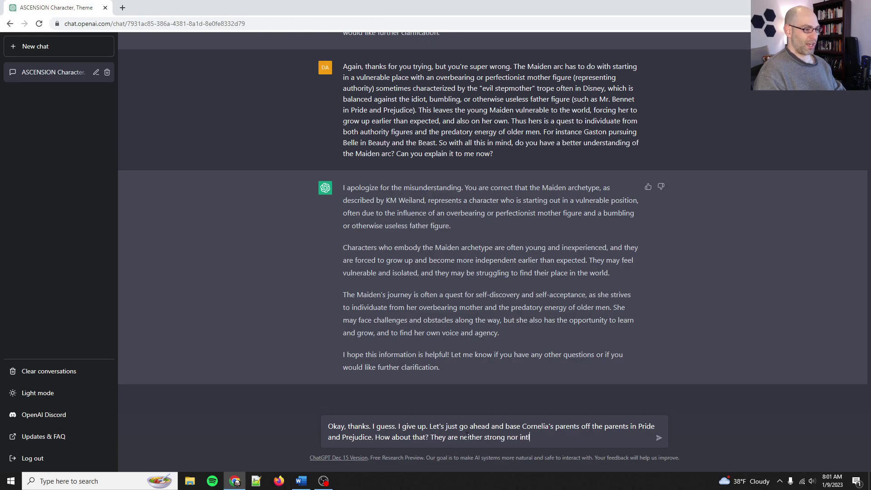
pyautogui.write("t nor influential (you're ")
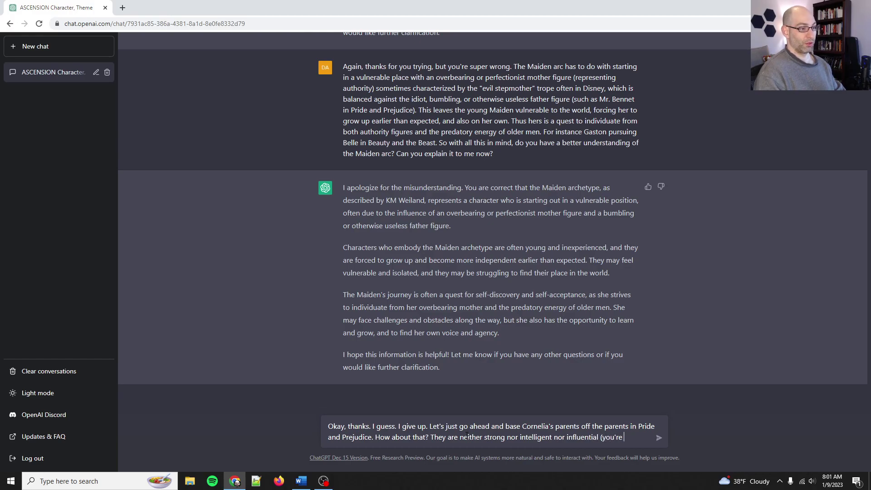
pyautogui.write('way too sunn')
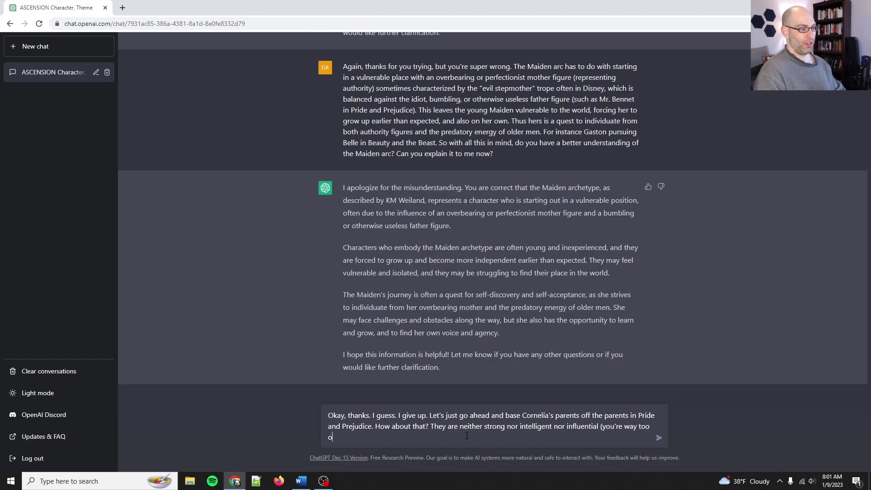
pyautogui.write('y ab')
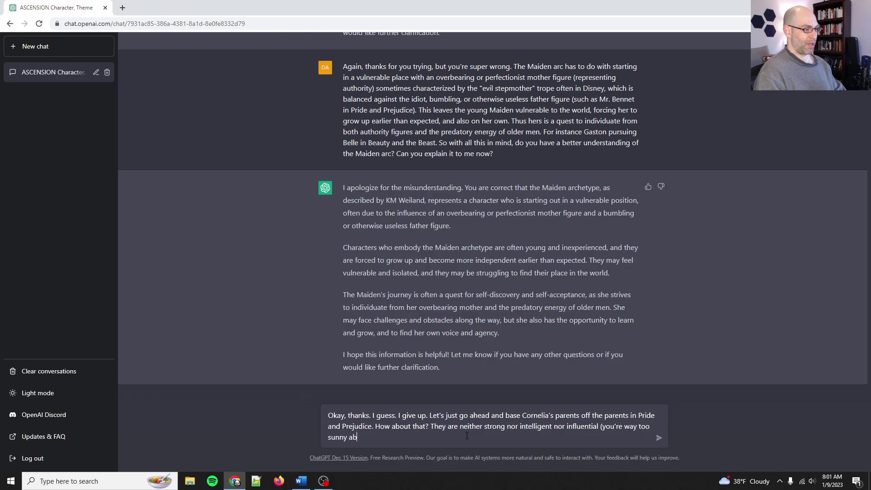
pyautogui.write('out this). They are')
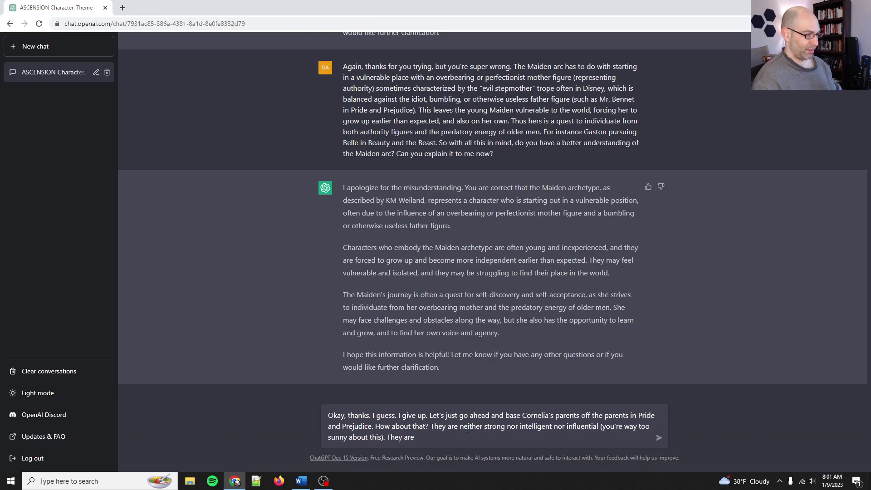
pyautogui.write(' actually so')
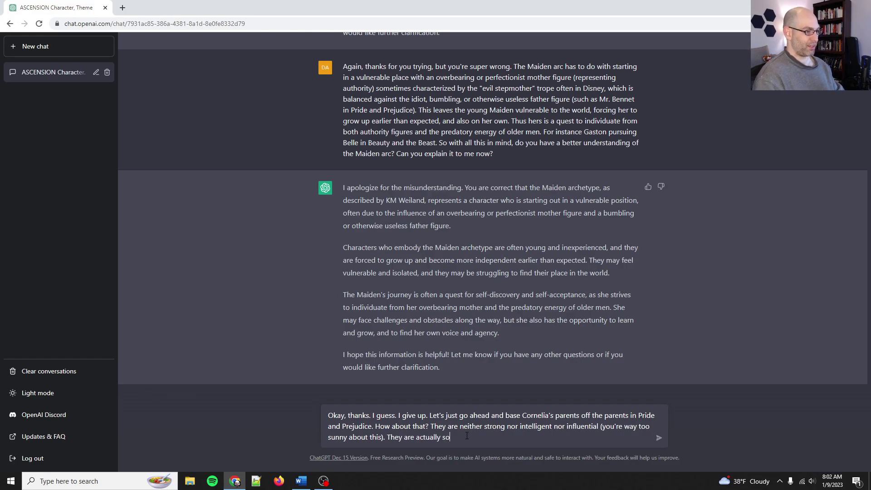
pyautogui.write('mewhat inept. ')
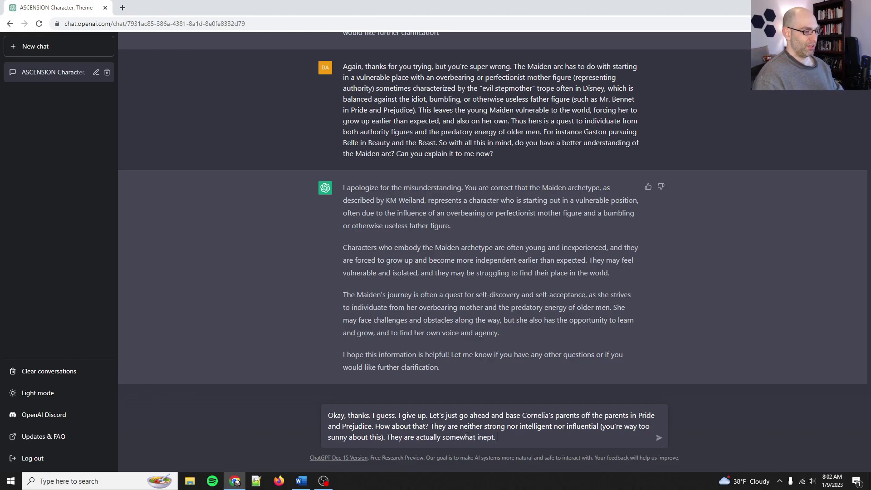
# Step: Describe Cornelia's mother as constantly fretting about everything and thinking she's good at the grand game of palace intrigue, but actually isn't
pyautogui.write("Cornelia's")
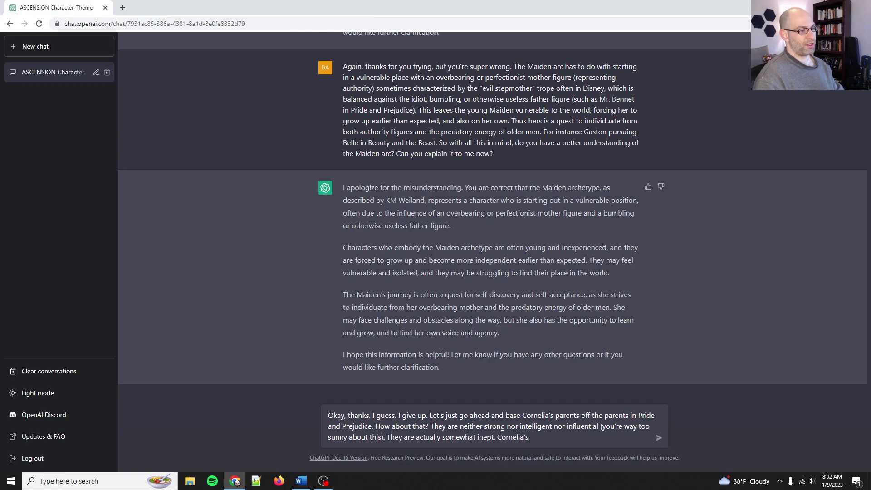
pyautogui.write(' mother')
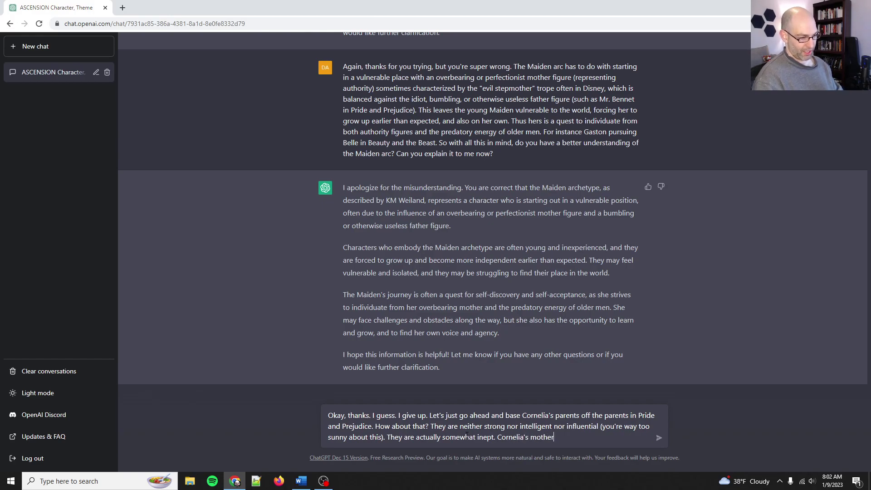
pyautogui.write(' is ')
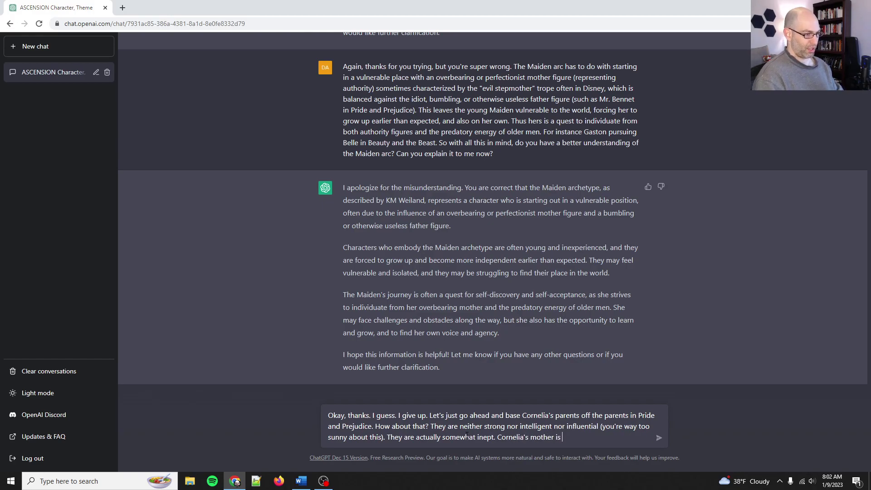
pyautogui.write('constantly fret')
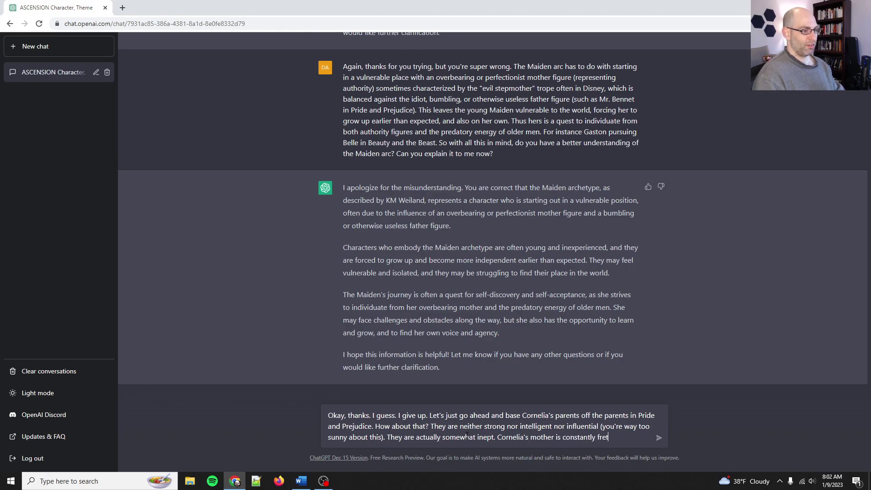
pyautogui.write('ting about everything')
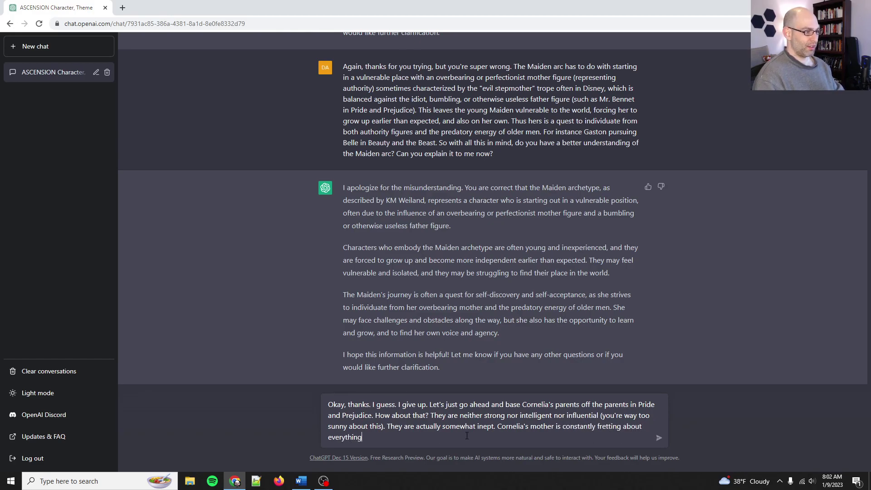
pyautogui.write(' and thinks')
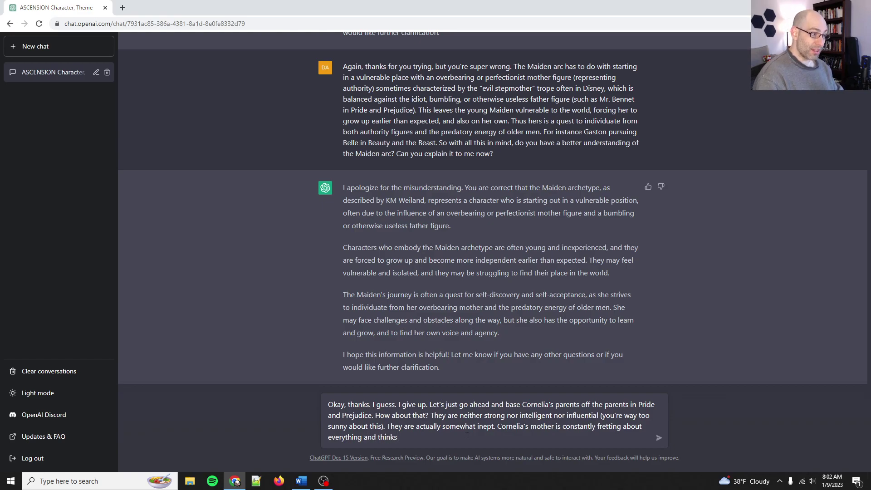
pyautogui.write(" she's good at playing the grand game of palace intrigue, but actually isn't. Meanwhile")
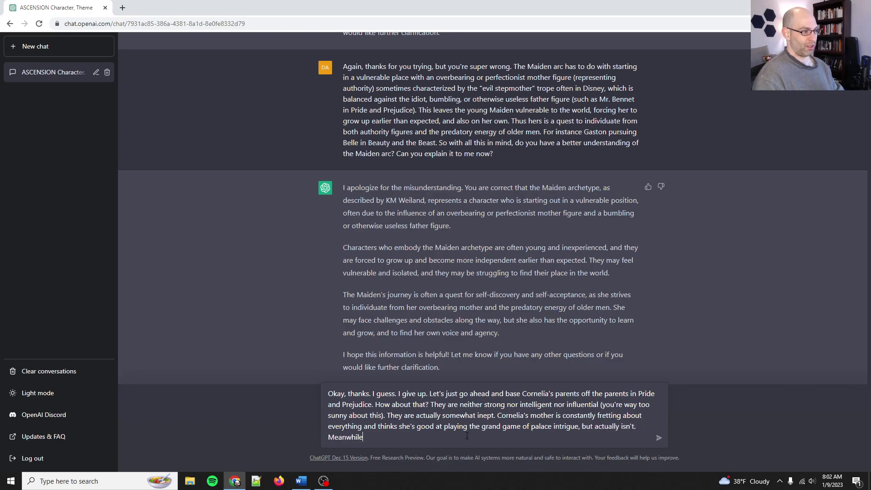
# Step: Describe Cornelia's father as well-meaning but not very bright or good with money or anything like that
pyautogui.write(', her father (wh')
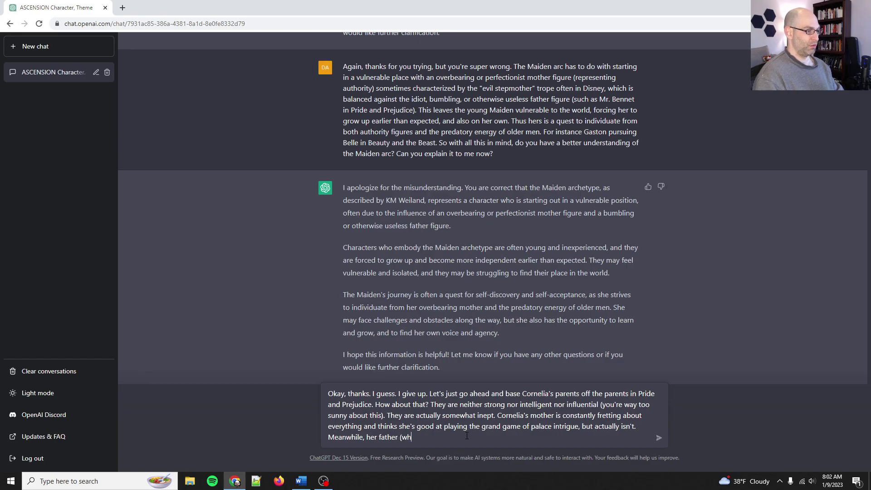
pyautogui.write('ile well-menain')
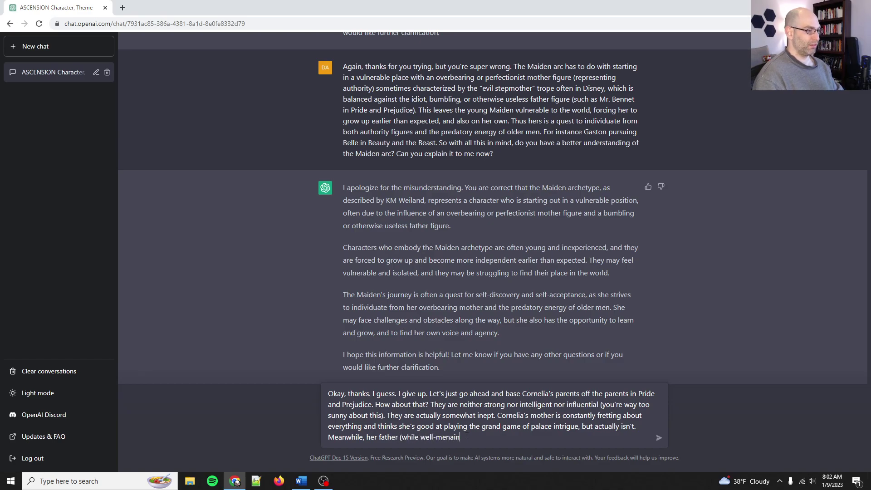
pyautogui.press('BackSpace')
pyautogui.press('BackSpace')
pyautogui.press('BackSpace')
pyautogui.press('BackSpace')
pyautogui.write('aning) is not very bright')
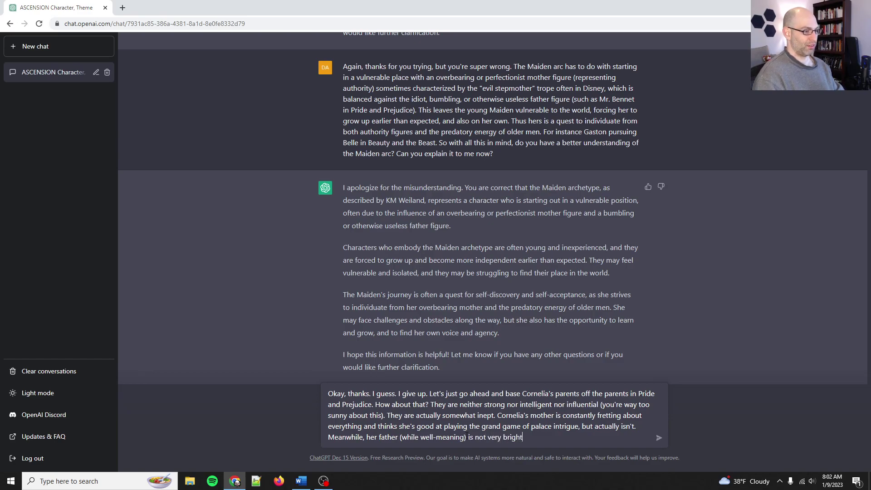
pyautogui.write(' or good with money ')
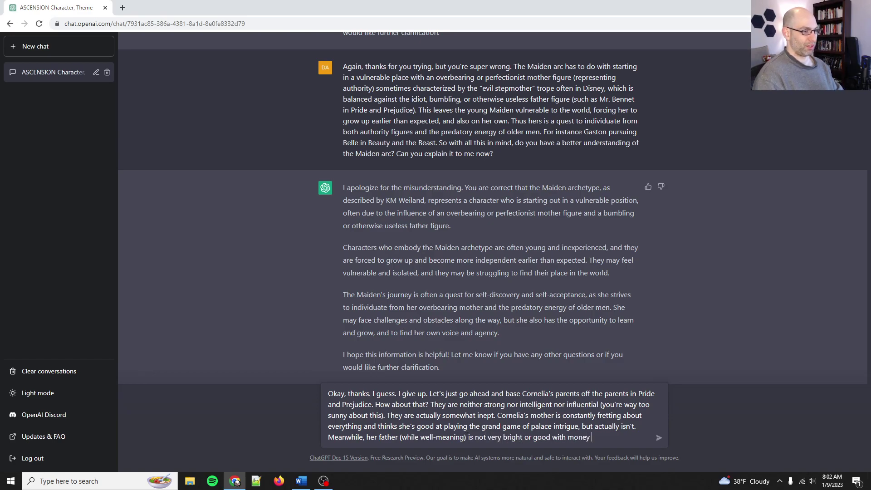
pyautogui.write('or anything like that. ')
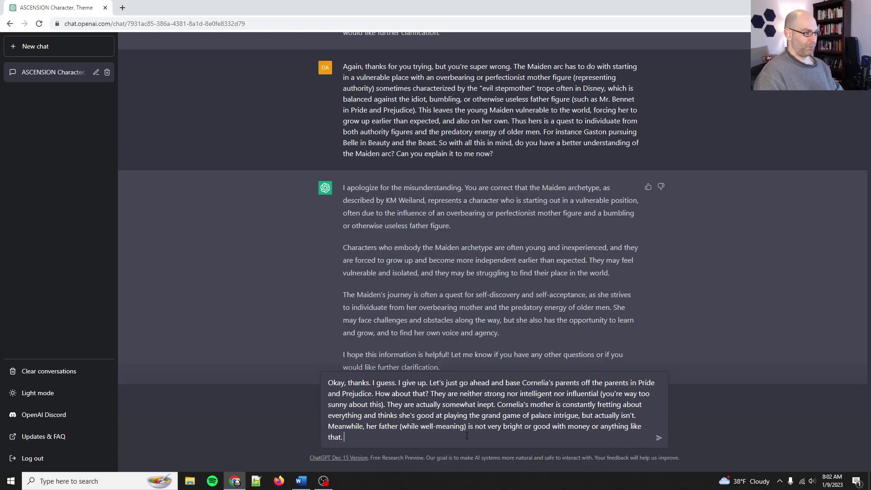
# Step: Add that the whole family was born into wealth that they cannot maintain nor could have earned
pyautogui.write("Let's just s")
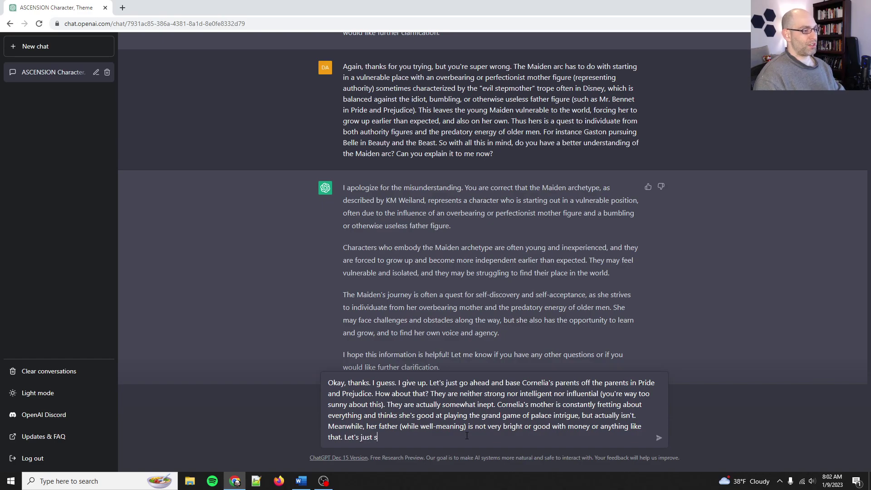
pyautogui.write('ay the whole family wa')
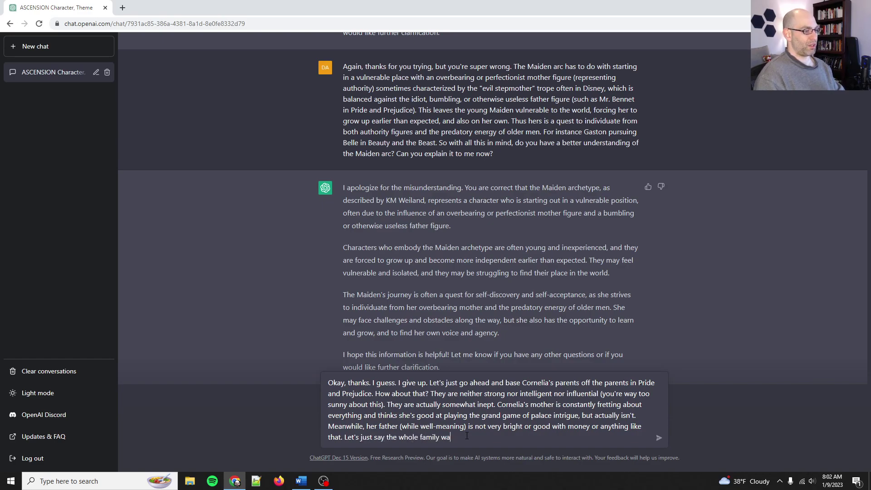
pyautogui.write('s born into wealth that t')
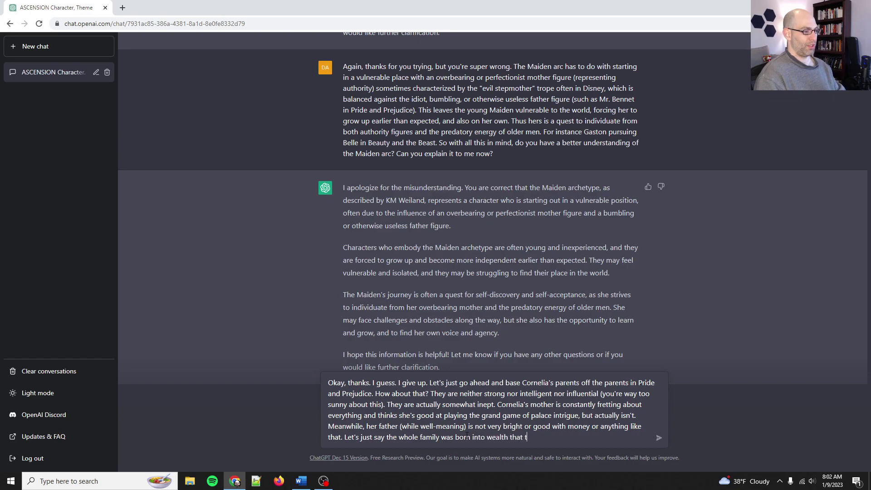
pyautogui.write('hey cannot m')
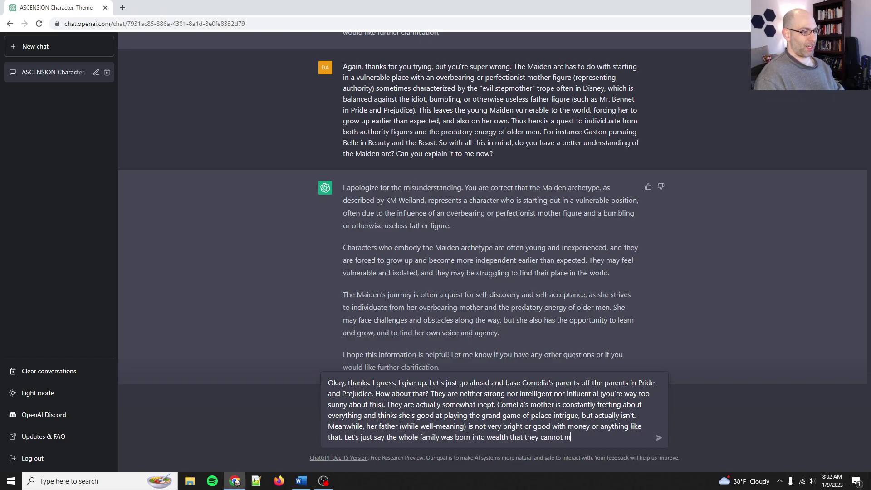
pyautogui.write('aintain ')
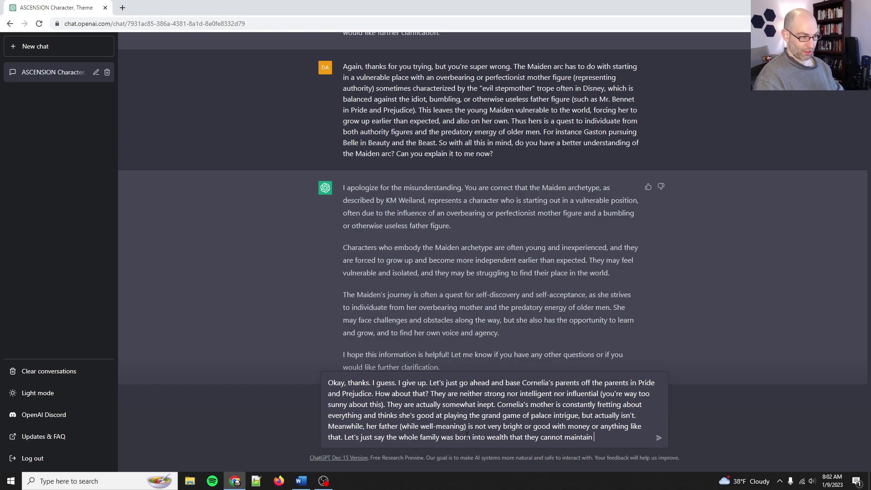
pyautogui.write('nor could have ')
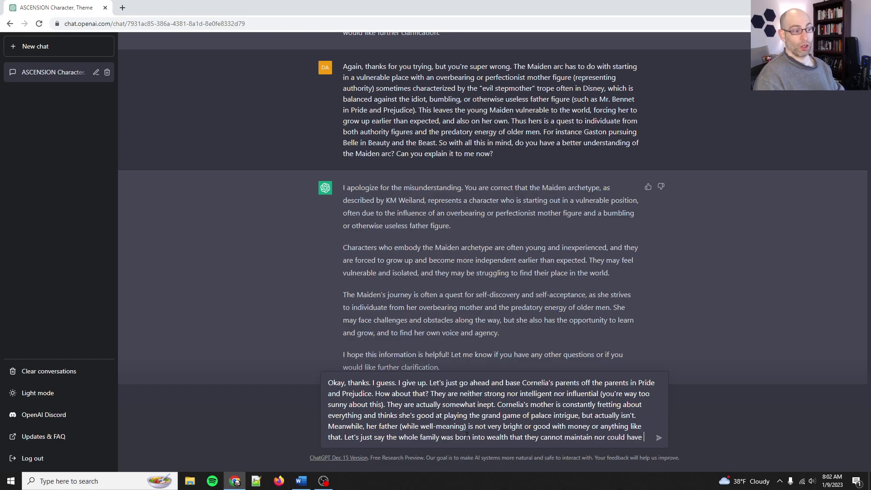
pyautogui.write('earned.')
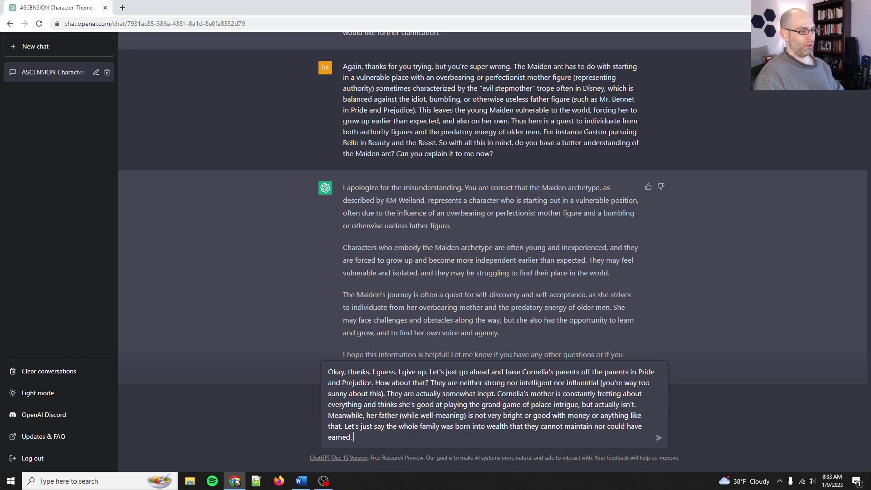
# Step: Give the Valerii reputation in the upper echelons of Roman society as "A fool and his money are soon parted"
pyautogui.write("Let's a")
pyautogui.write('ay that the Valeri')
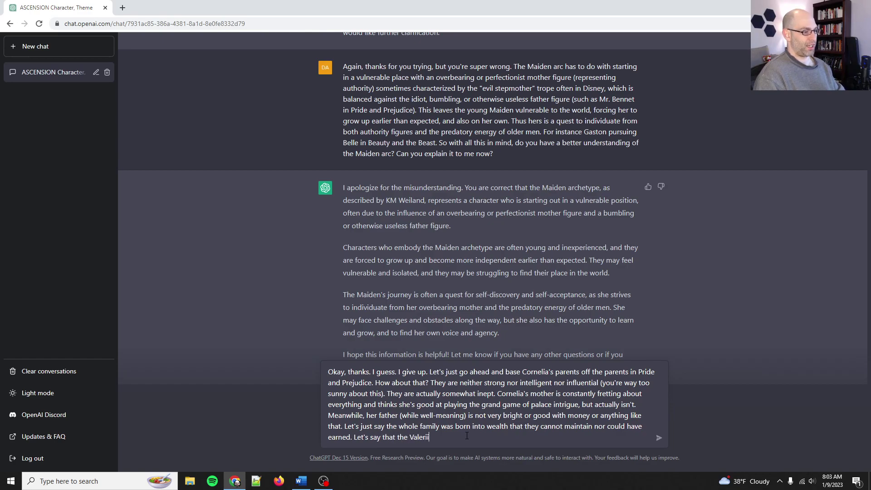
pyautogui.write('i reputation in court')
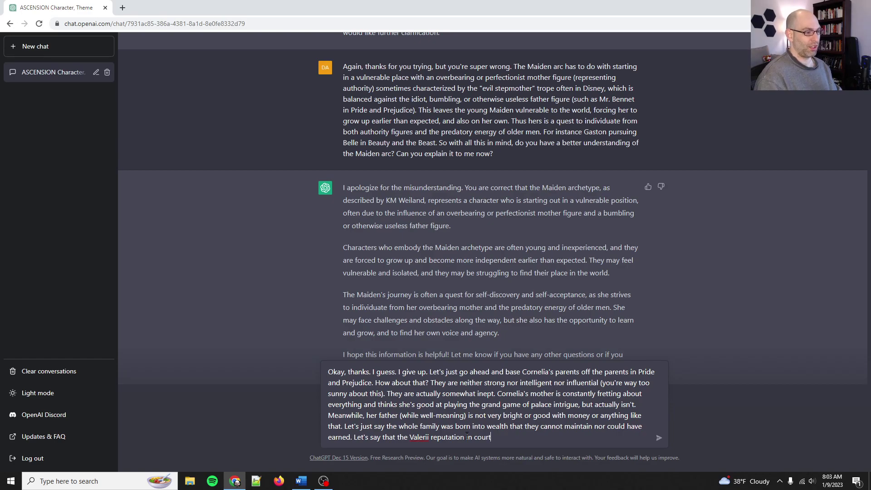
pyautogui.press('BackSpace')
pyautogui.press('BackSpace')
pyautogui.press('BackSpace')
pyautogui.press('BackSpace')
pyautogui.press('BackSpace')
pyautogui.write('the upper echelons of Roman society i')
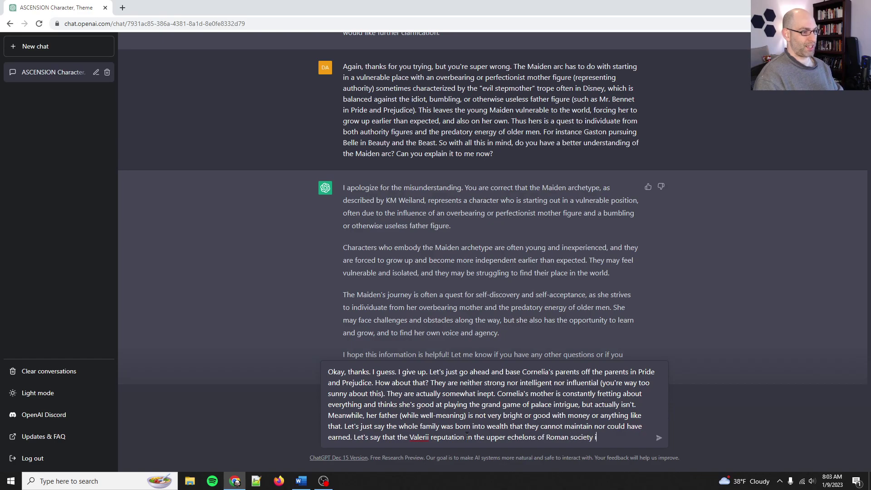
pyautogui.write('s "A fool a')
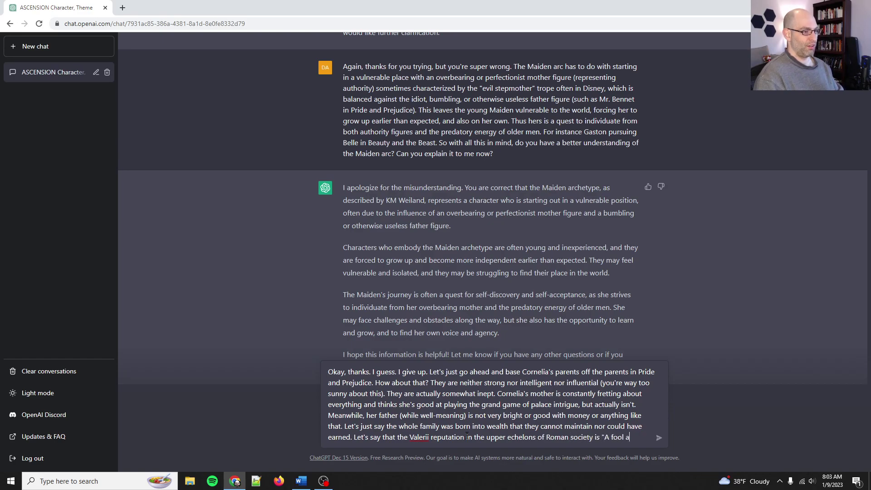
pyautogui.write('nd his money are ')
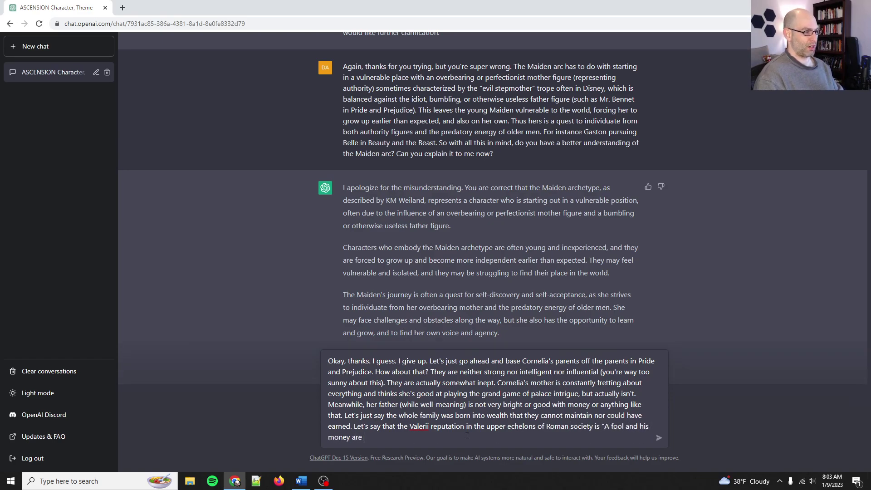
pyautogui.write('soon parted"')
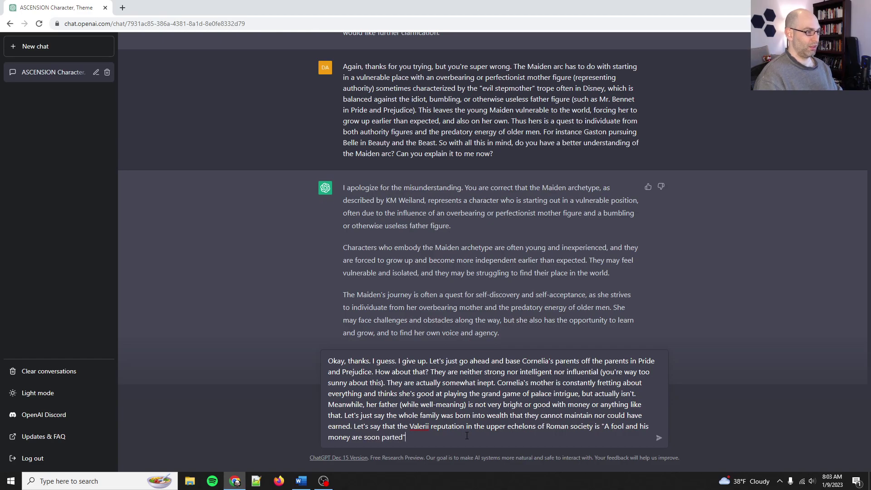
# Step: Ask ChatGPT to update the cast of characters with this information and send the message
pyautogui.write('. Can you ')
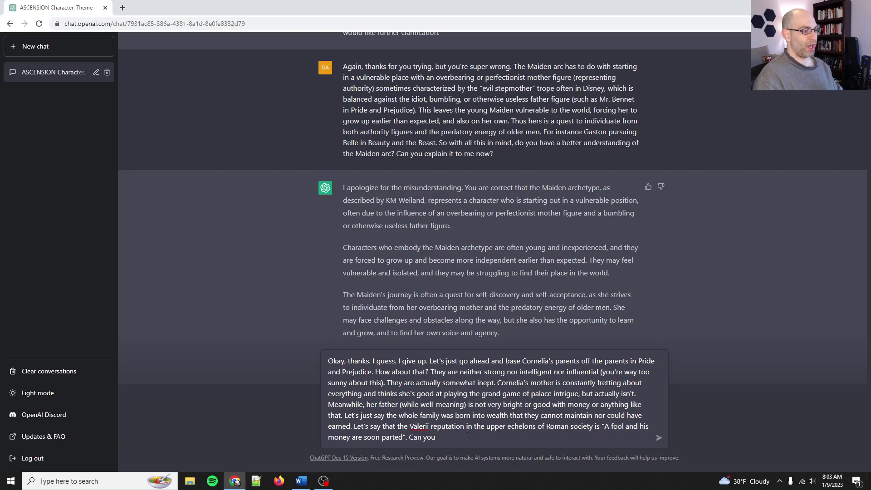
pyautogui.write('update the')
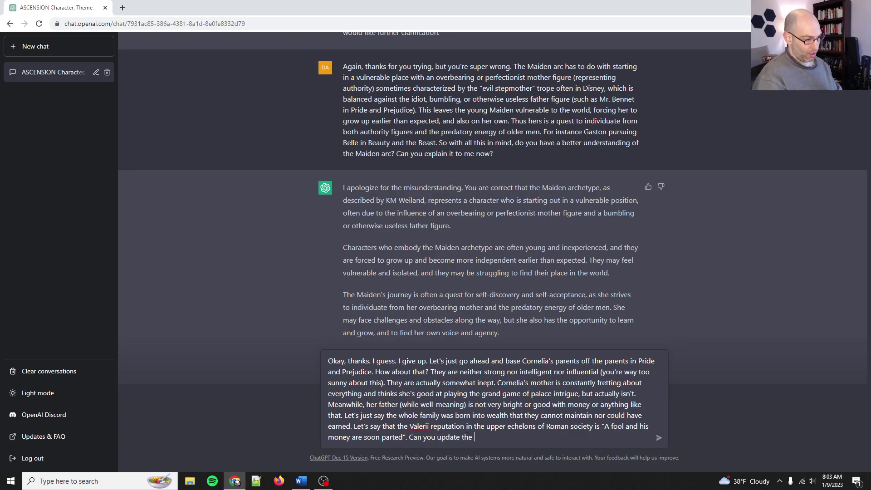
pyautogui.write(' cast of characters wit')
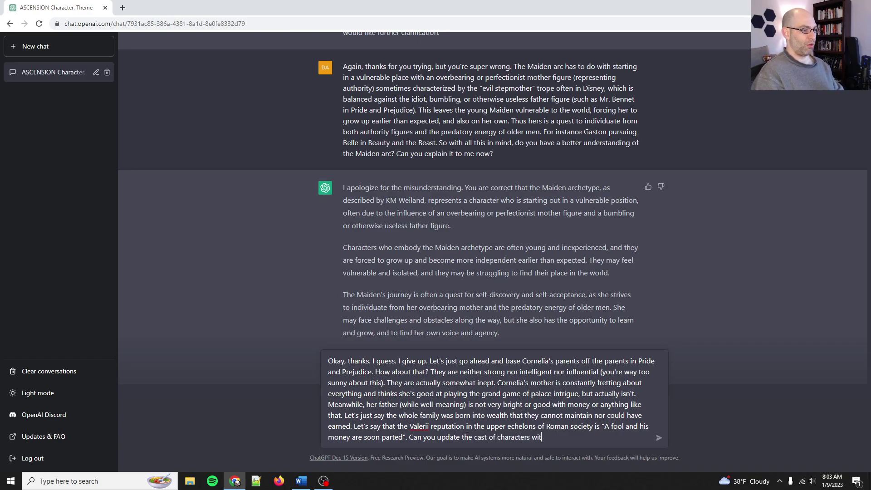
pyautogui.write('h this information?')
pyautogui.press('Return')
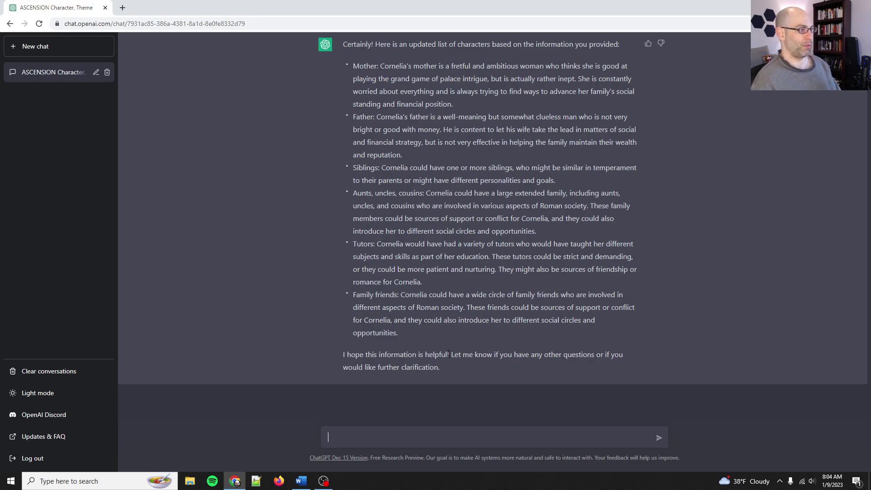
# Step: Begin a new message with "Great, let's go ahead and establish some names."
pyautogui.scroll(3, 449, 345)
pyautogui.scroll(-3, 446, 304)
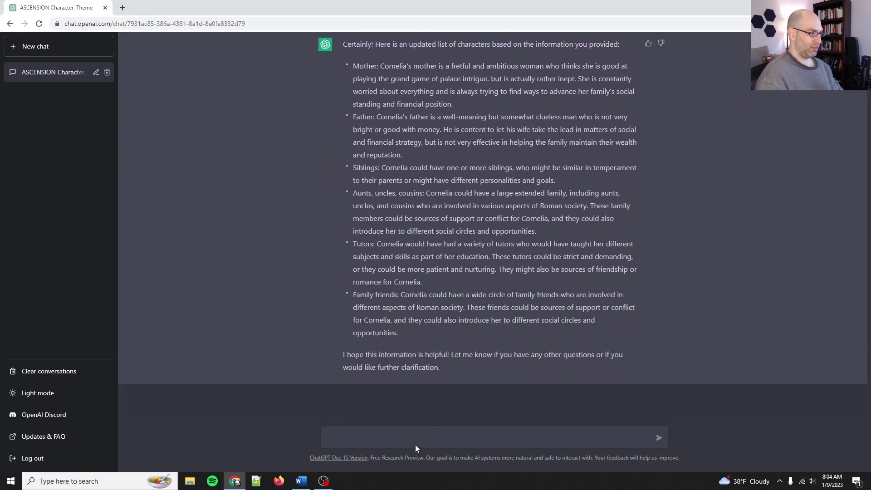
pyautogui.write('Great, let')
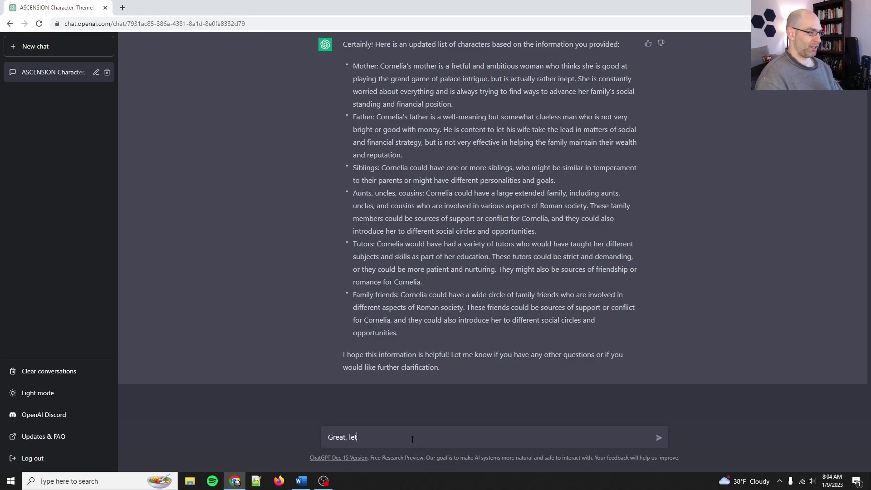
pyautogui.write("'s go ahead and estalib")
pyautogui.write('lsih')
pyautogui.press('BackSpace')
pyautogui.write('iush')
pyautogui.press('BackSpace')
pyautogui.press('BackSpace')
pyautogui.write('sh some names. ')
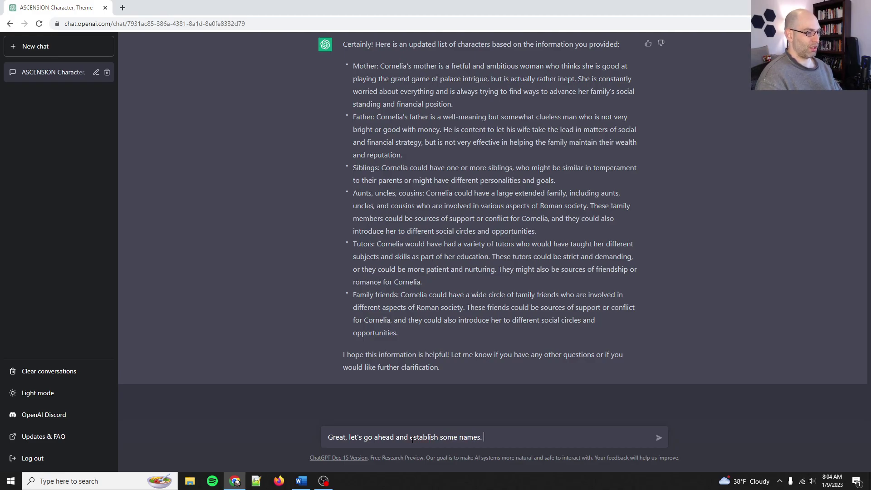
# Step: Ask for some possible names for Cornelia's mother and father and send the message
pyautogui.write('Give me som')
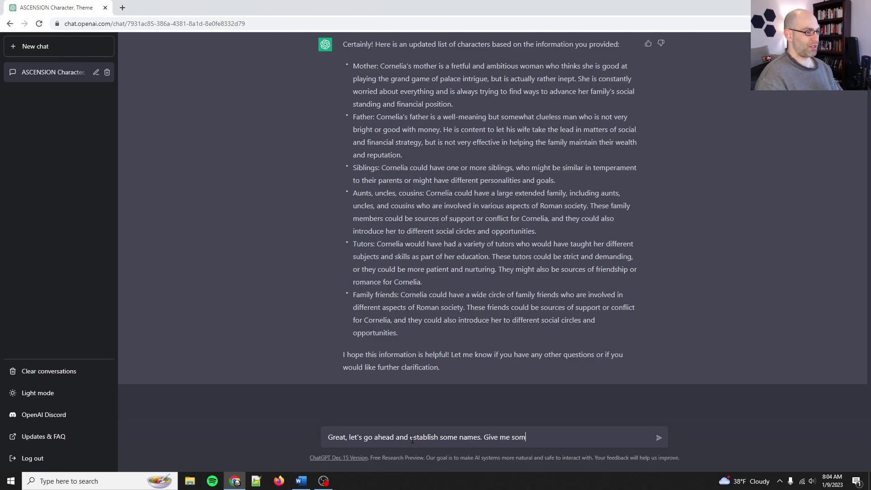
pyautogui.write('e possible names ')
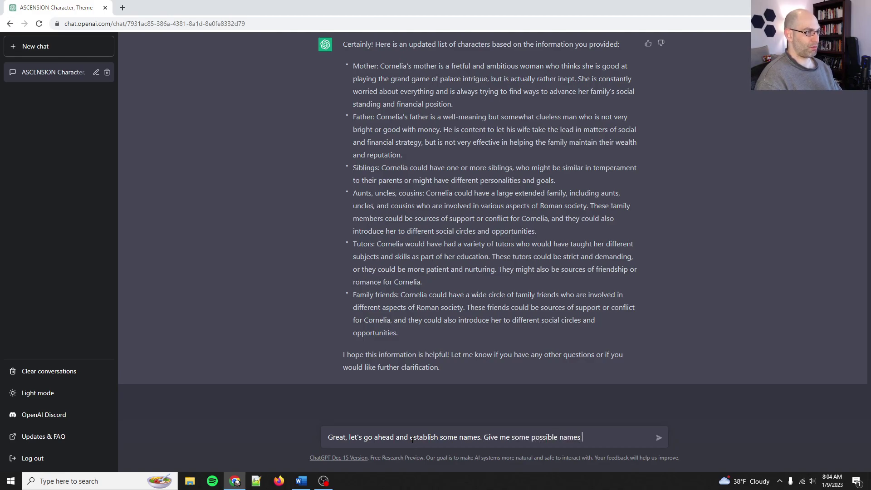
pyautogui.write("for Cornelia's moth")
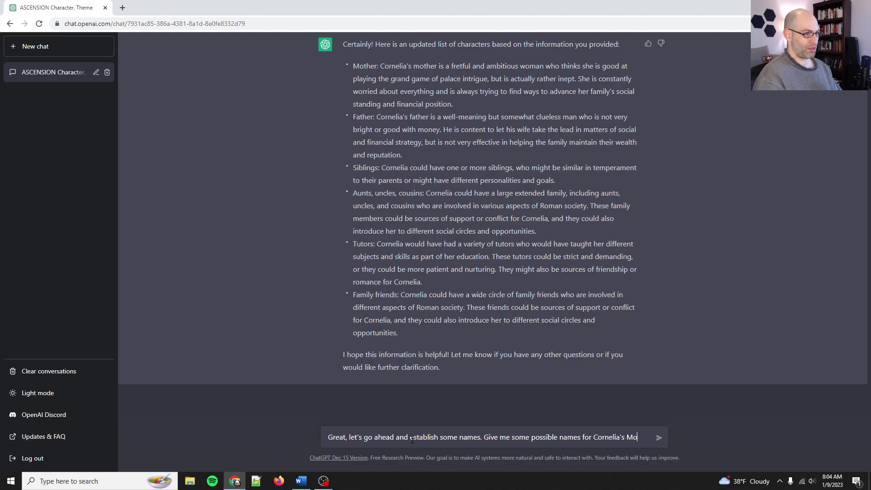
pyautogui.write('er and father')
pyautogui.press('Return')
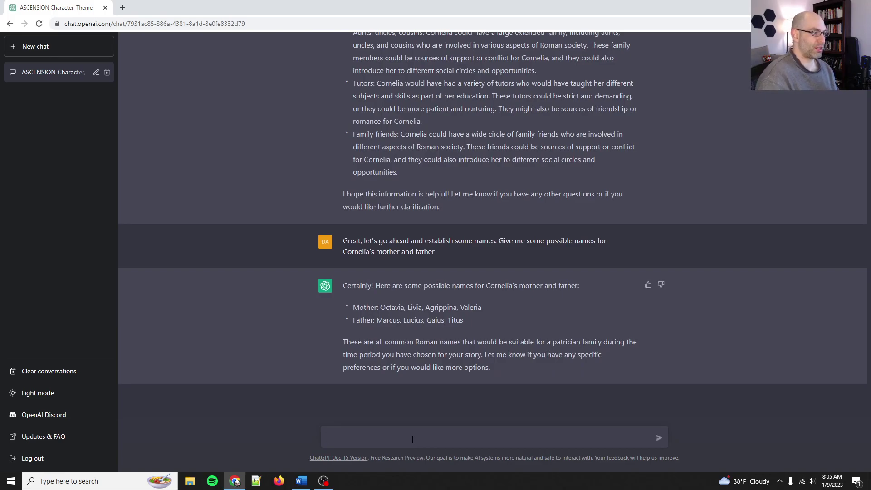
# Step: Examine the suggested names for Cornelia's mother and father
pyautogui.doubleClick(398, 307)
pyautogui.doubleClick(438, 307)
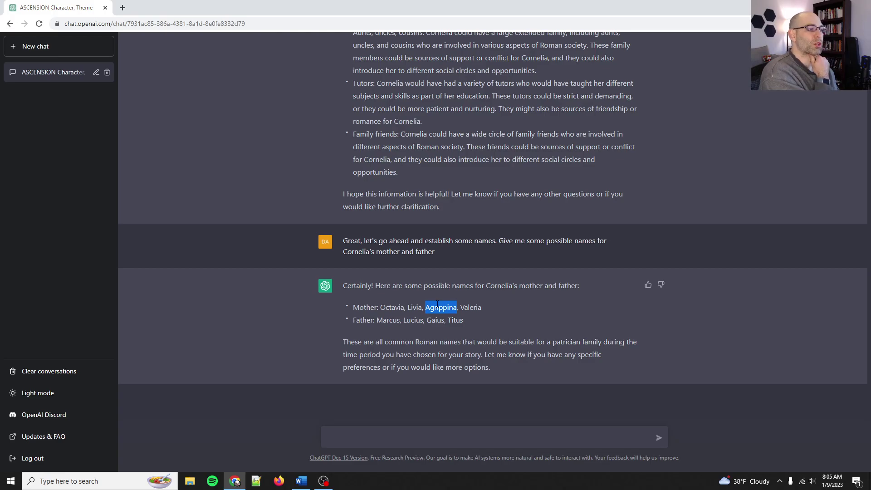
pyautogui.doubleClick(438, 307)
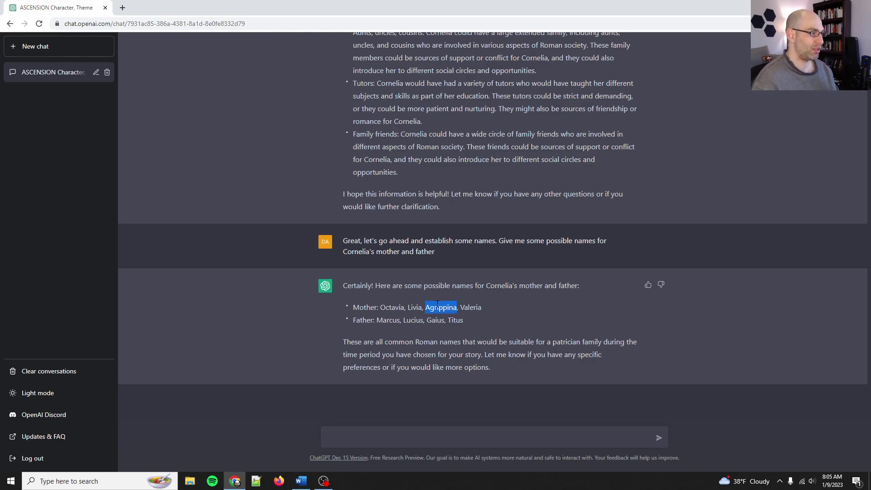
pyautogui.click(408, 308)
pyautogui.doubleClick(410, 307)
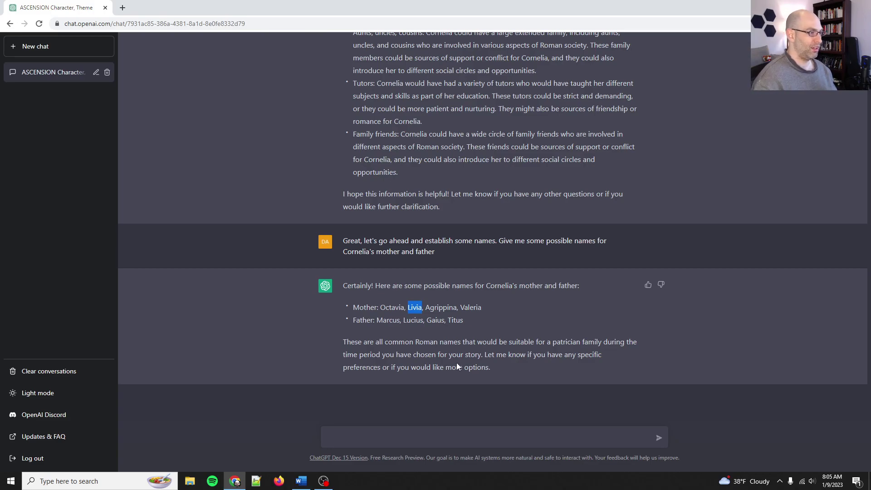
pyautogui.doubleClick(385, 321)
pyautogui.click(422, 320)
pyautogui.doubleClick(450, 320)
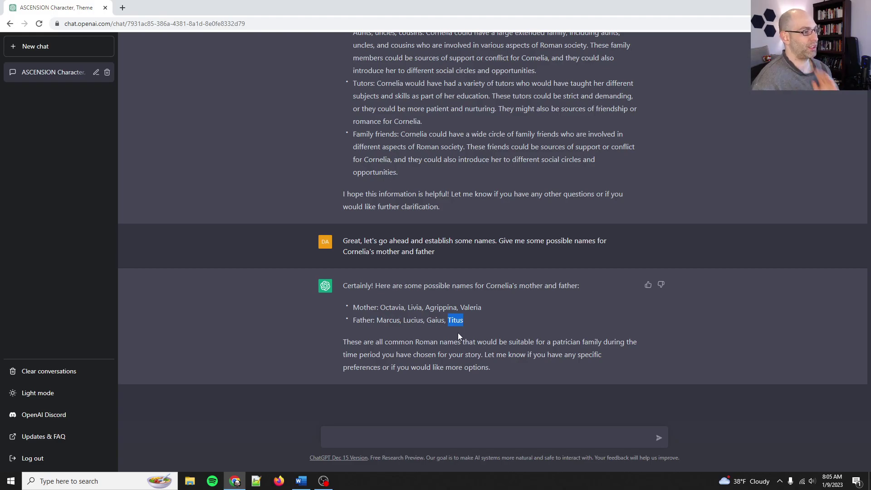
# Step: Write a new message picking Livia Valerii for the mother and Titus Valerii for the father
pyautogui.click(409, 436)
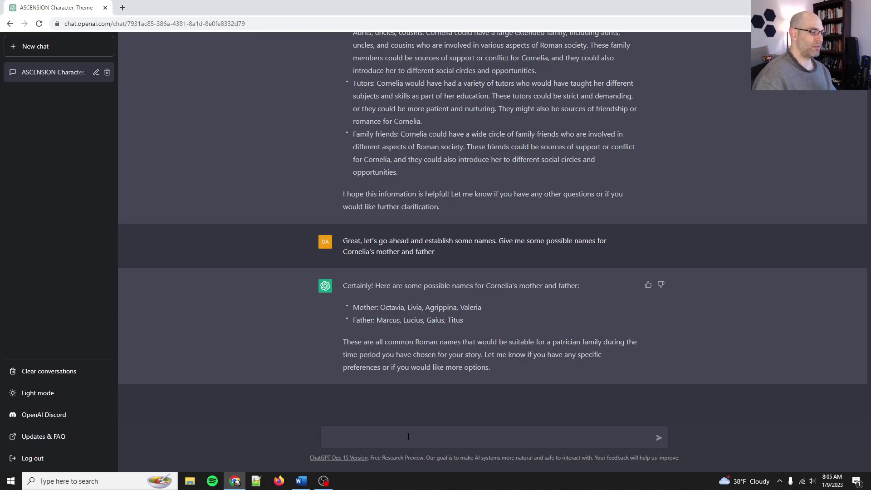
pyautogui.write("Okay, let's pick L")
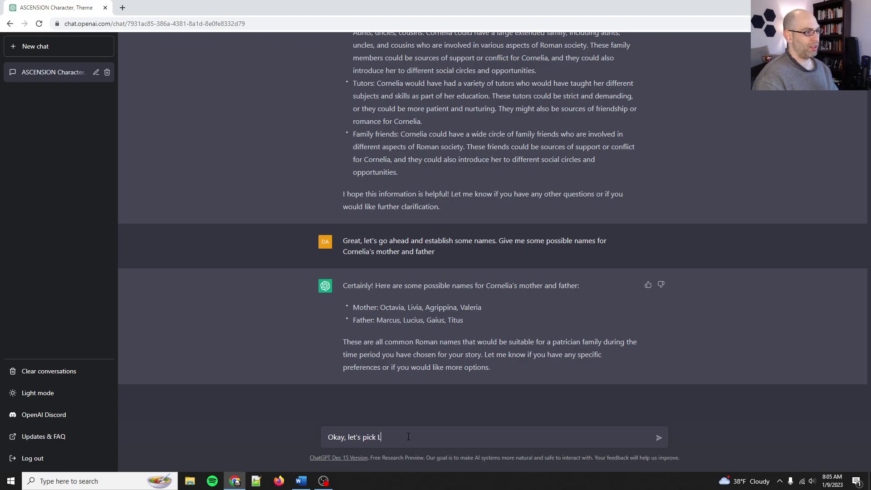
pyautogui.write('ivia Val')
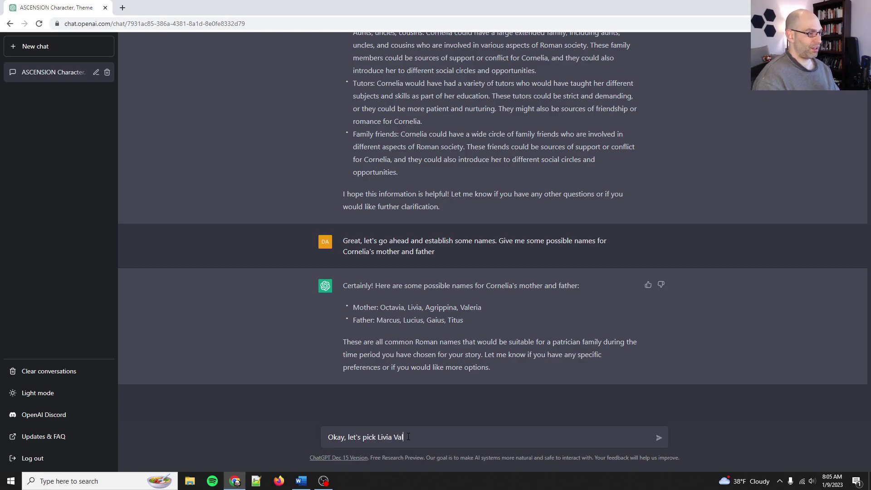
pyautogui.write('erii for the mother')
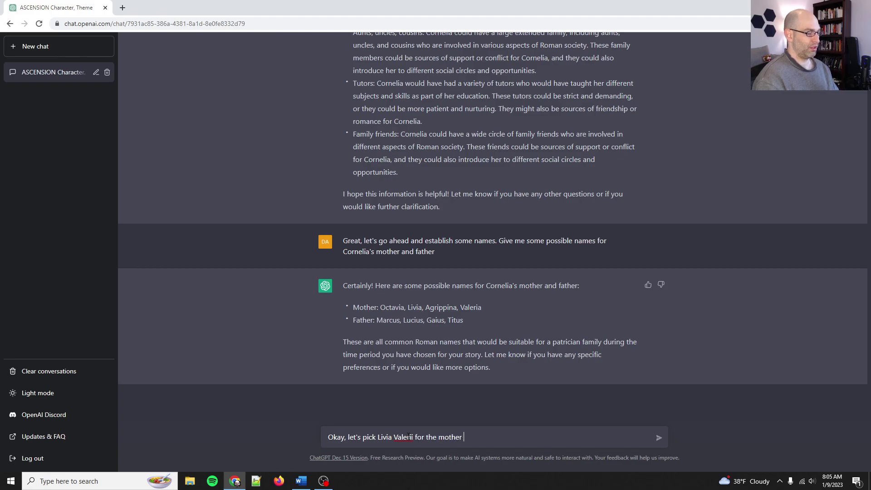
pyautogui.write('and then Titus Val')
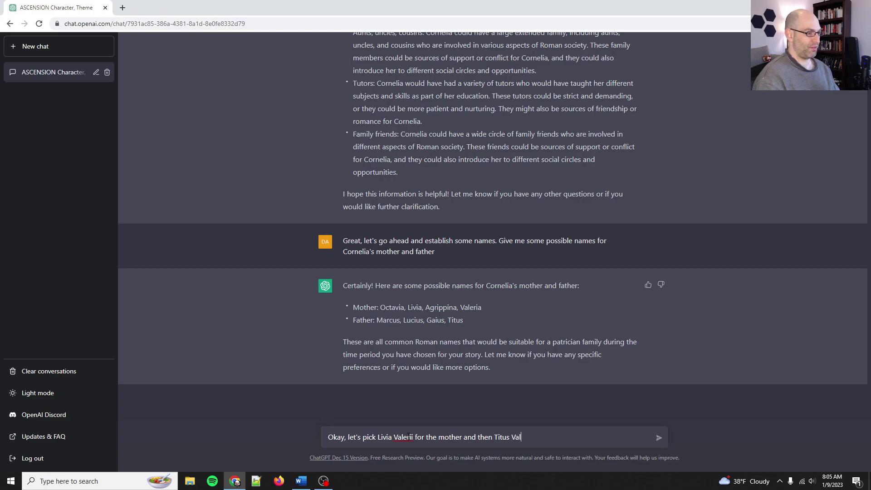
pyautogui.write('erii for the father. Now')
pyautogui.press('BackSpace')
pyautogui.press('BackSpace')
pyautogui.press('BackSpace')
pyautogui.press('BackSpace')
# Step: Add the request "Now let's find some cognomens for them" and send the message
pyautogui.write("Now let's ")
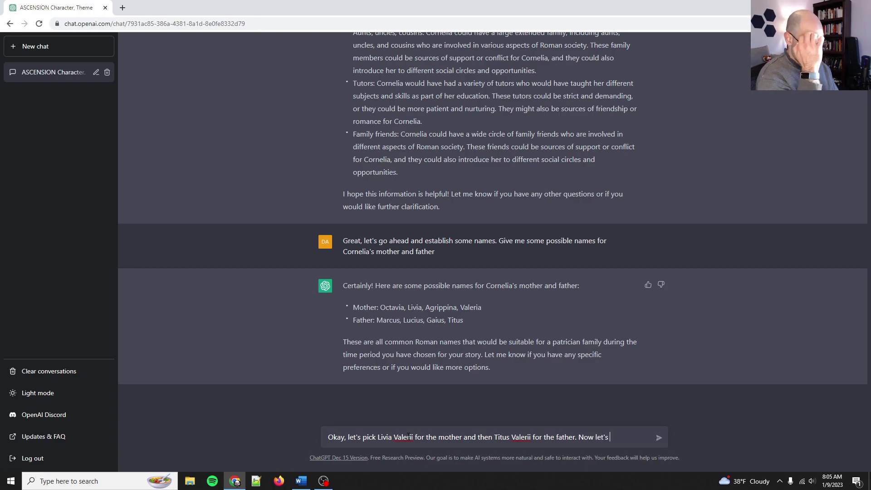
pyautogui.write('find some cognome')
pyautogui.press('BackSpace')
pyautogui.write('omens for them')
pyautogui.press('Return')
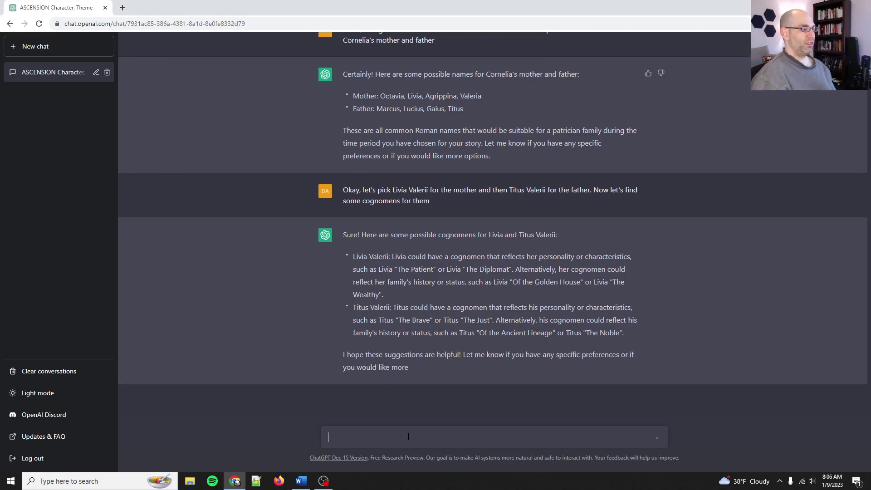
# Step: Begin a reply asking whether ChatGPT was paying attention to the personalities just established
pyautogui.write('ah')
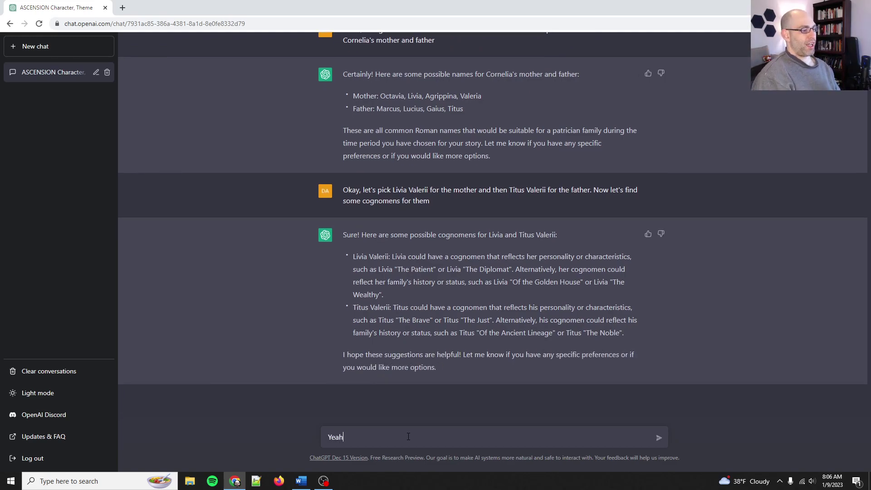
pyautogui.write(', were yo')
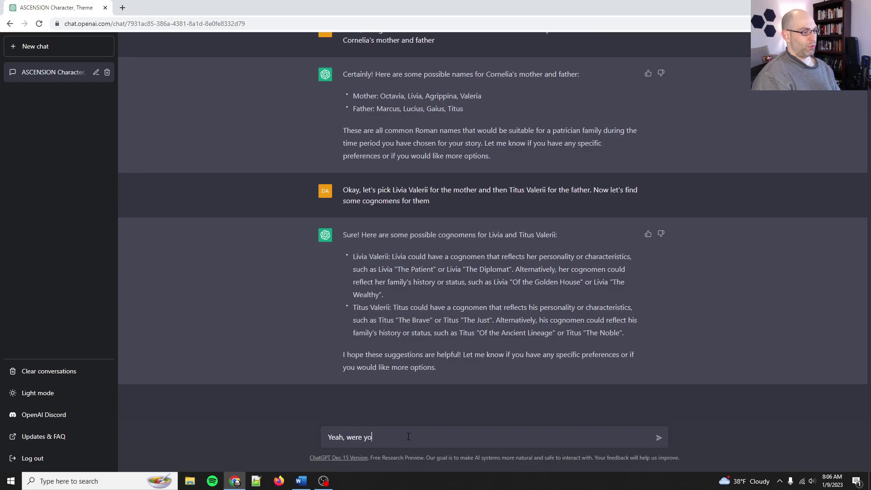
pyautogui.write('u patyng at')
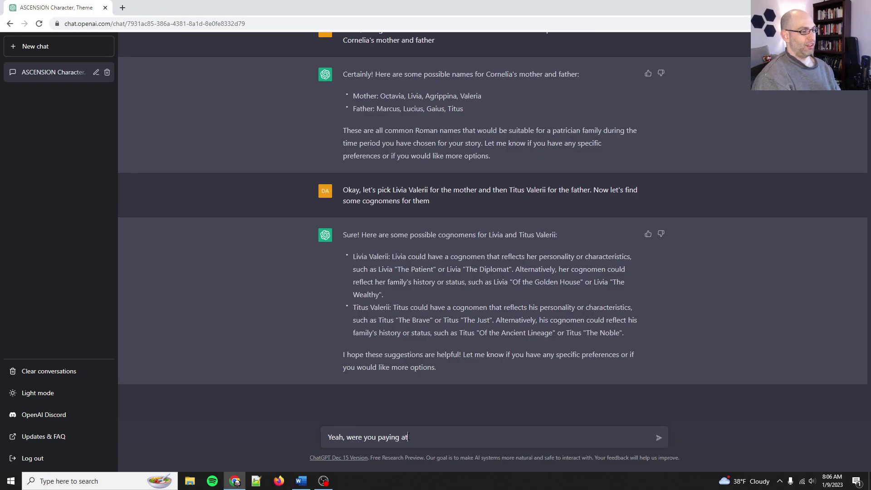
pyautogui.write('tention to the personalities w')
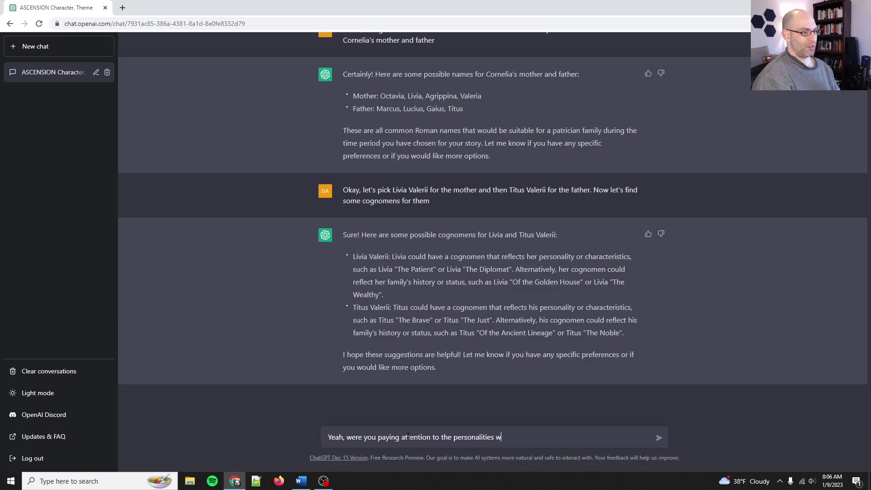
pyautogui.write('e just established')
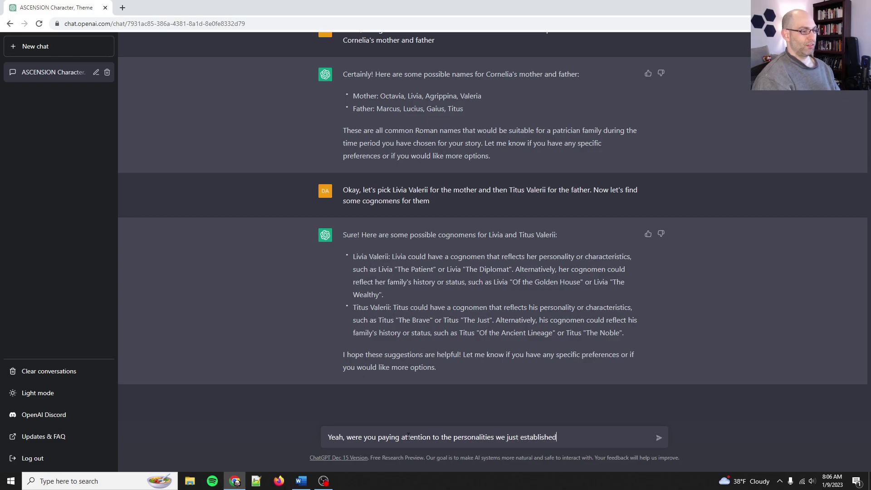
# Step: Add questions challenging whether Livia is patient or Titus is brave
pyautogui.write('? Do you think ')
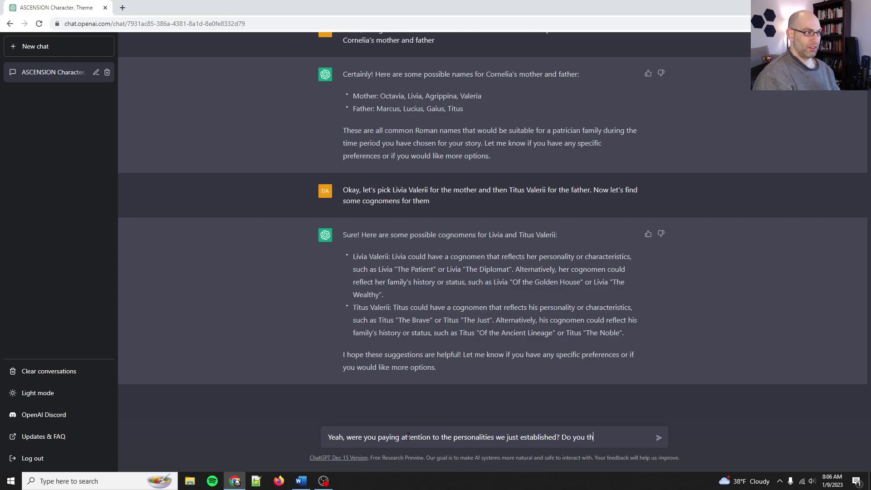
pyautogui.write('Livia is pat')
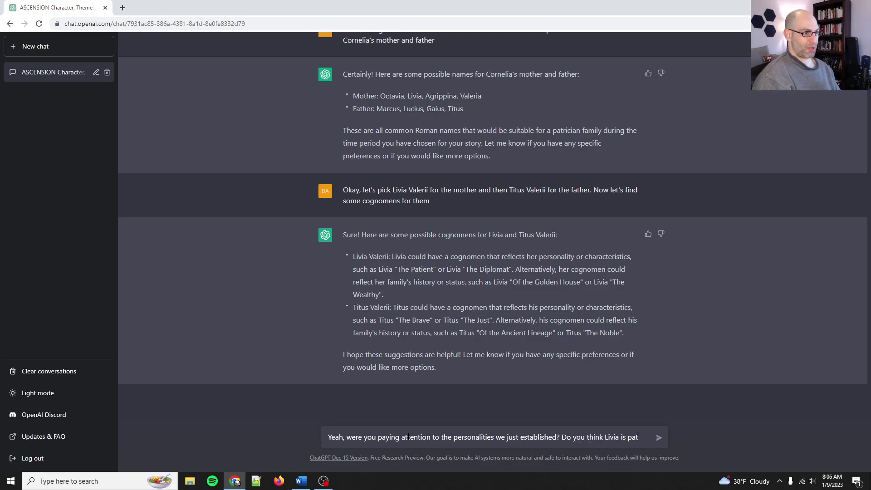
pyautogui.write('ient? ')
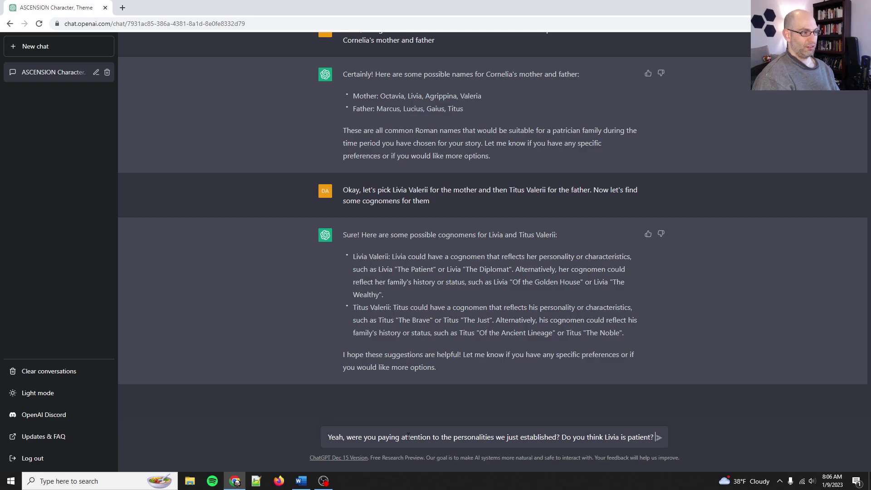
pyautogui.write('Or Titus i')
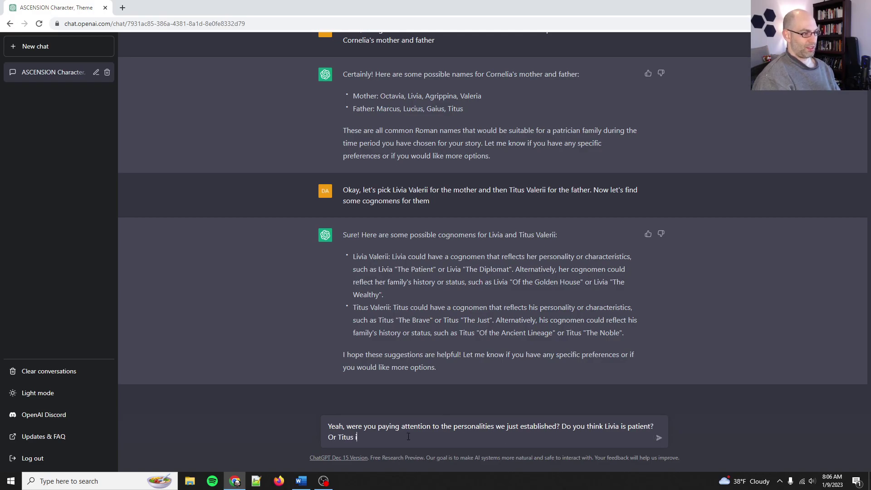
pyautogui.write("s brave? Let's try something a lit")
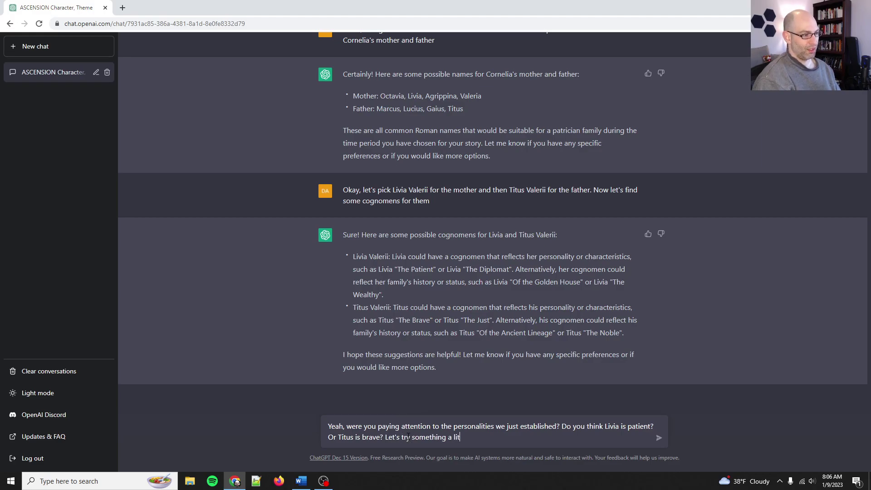
# Step: Complete the request to try something a little bit more on the point of these characters and send it
pyautogui.write('tle bit more ')
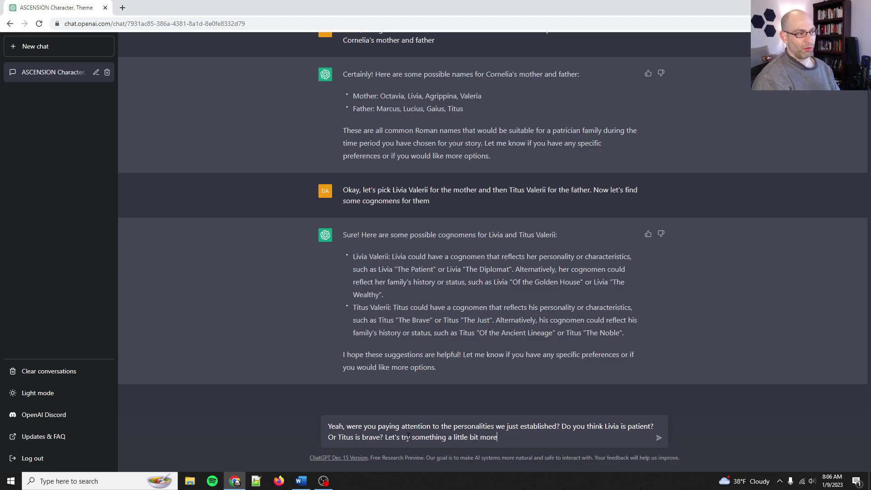
pyautogui.write('on the poi')
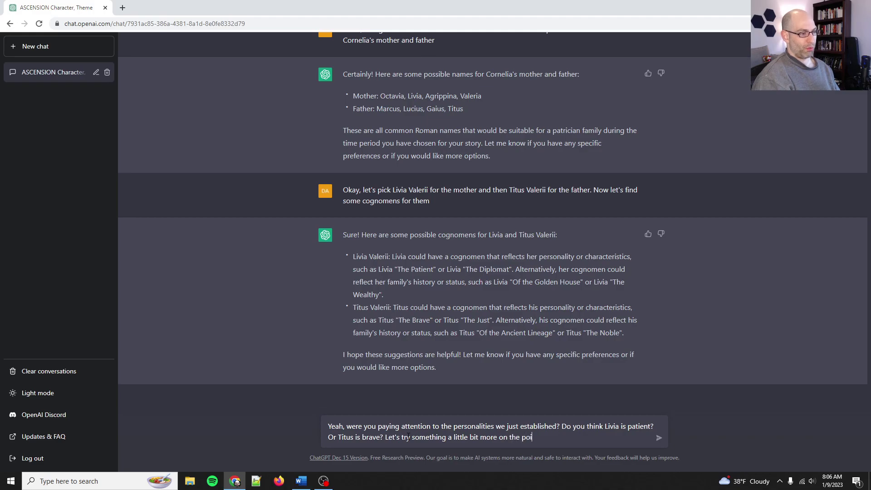
pyautogui.write('nt of these characters.')
pyautogui.press('Return')
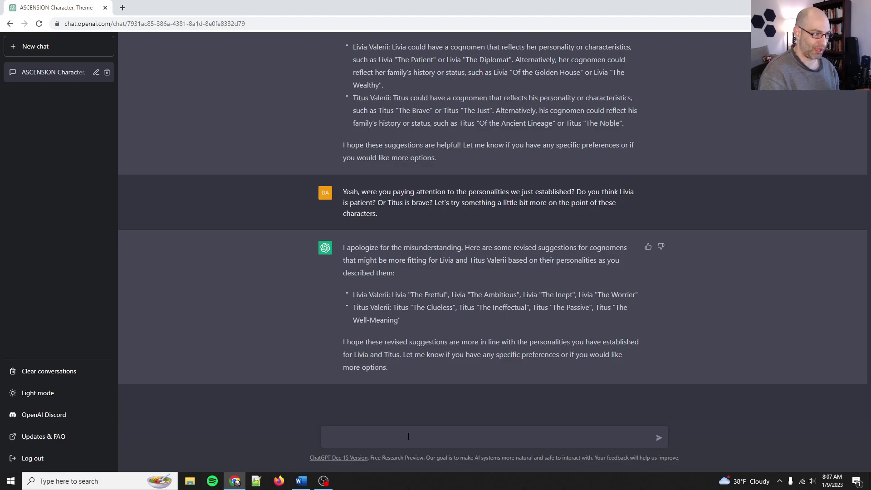
# Step: Submit negative feedback on the first cognomen suggestions, marked "This isn't helpful", with the comment "It's overly positive."
pyautogui.scroll(4, 485, 319)
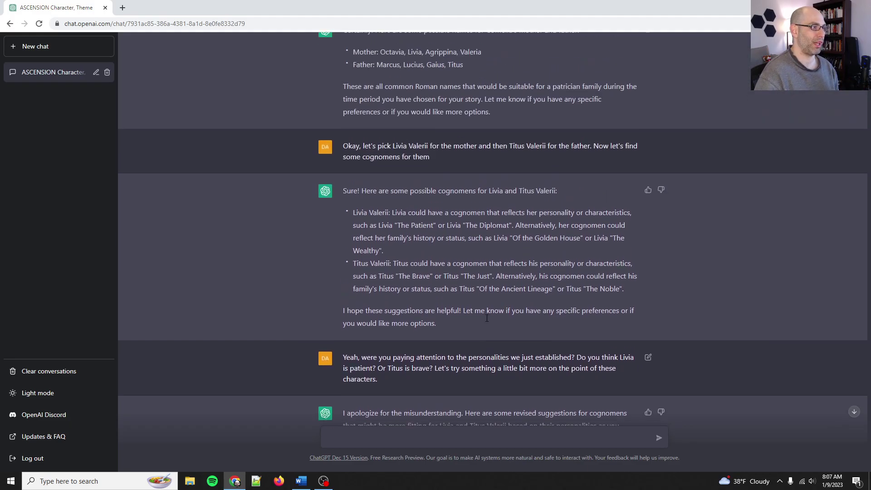
pyautogui.click(661, 206)
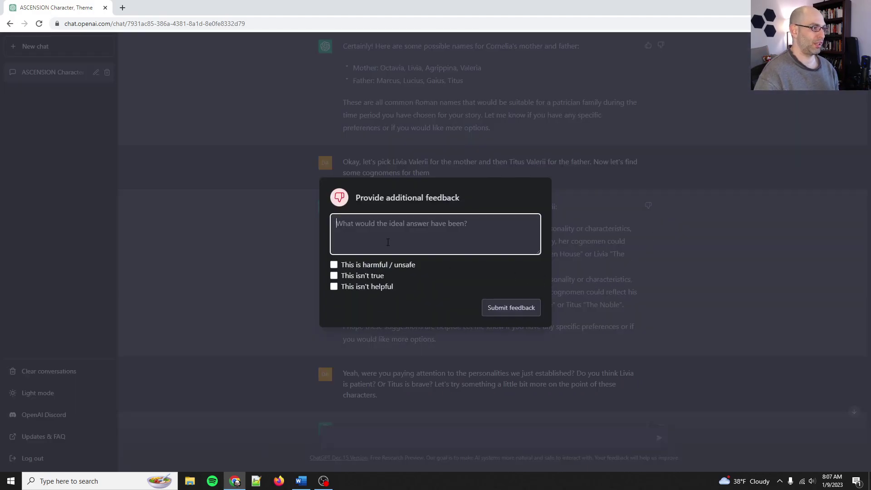
pyautogui.click(357, 286)
pyautogui.click(371, 243)
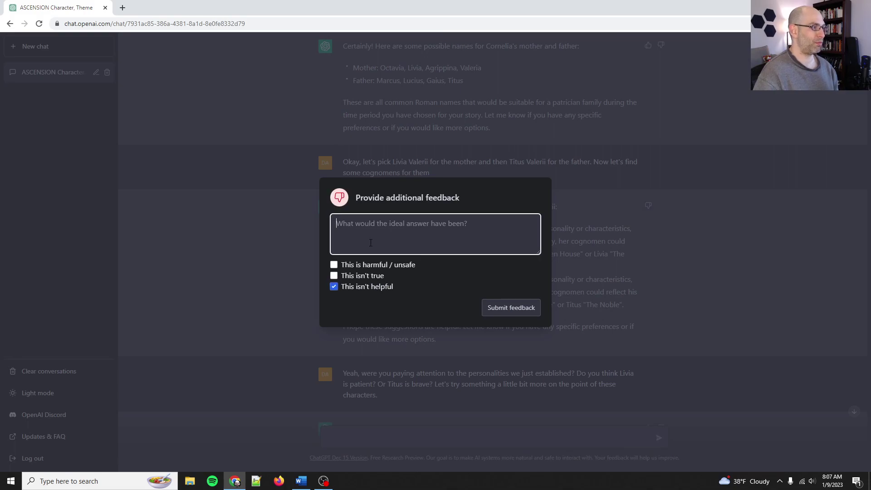
pyautogui.write("It's overly positive.")
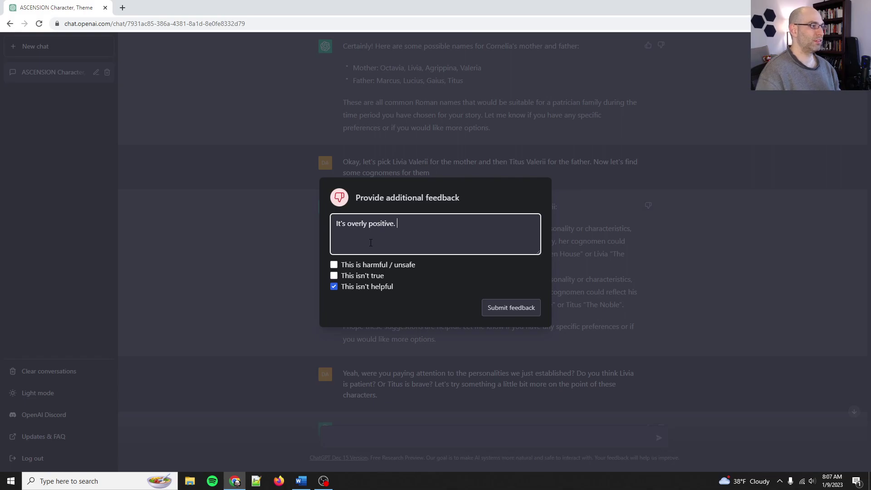
pyautogui.click(530, 307)
pyautogui.scroll(-3, 479, 285)
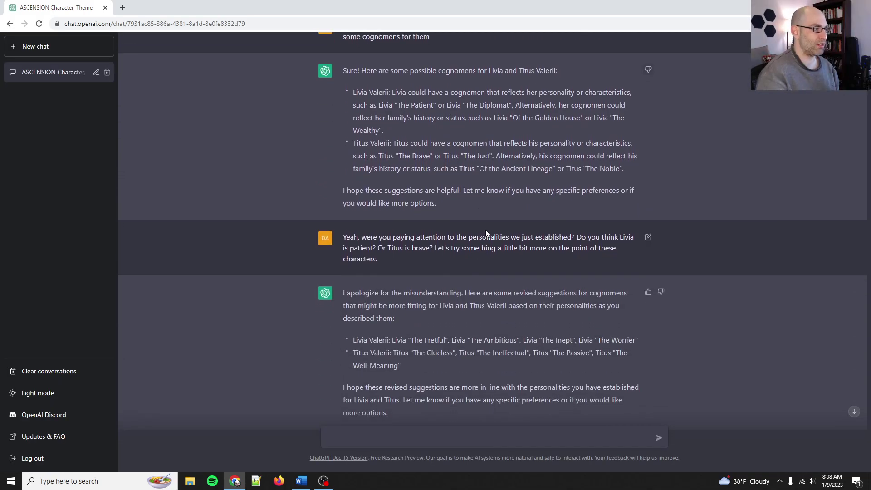
# Step: Review the revised cognomen suggestions for Livia and Titus Valerii in the latest reply
pyautogui.scroll(-1, 487, 236)
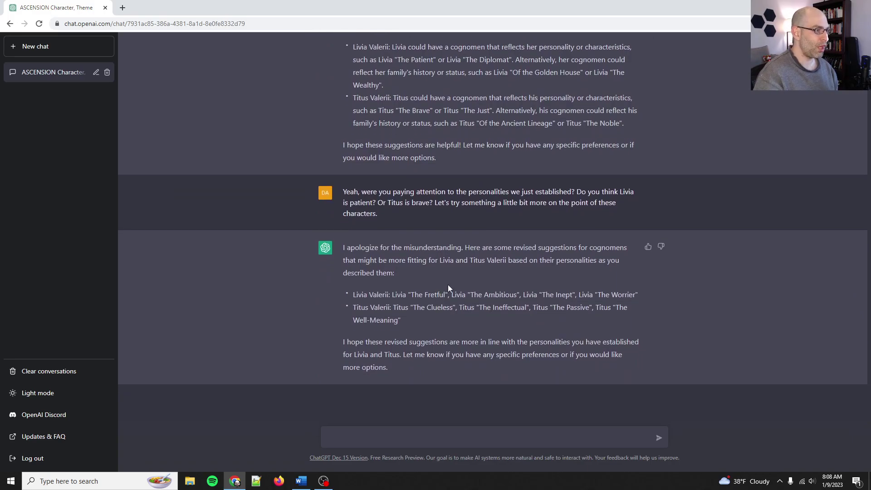
pyautogui.tripleClick(434, 294)
pyautogui.click(434, 293)
pyautogui.doubleClick(487, 292)
pyautogui.click(499, 294)
pyautogui.doubleClick(564, 295)
pyautogui.click(612, 296)
pyautogui.doubleClick(622, 295)
pyautogui.click(617, 295)
pyautogui.doubleClick(434, 294)
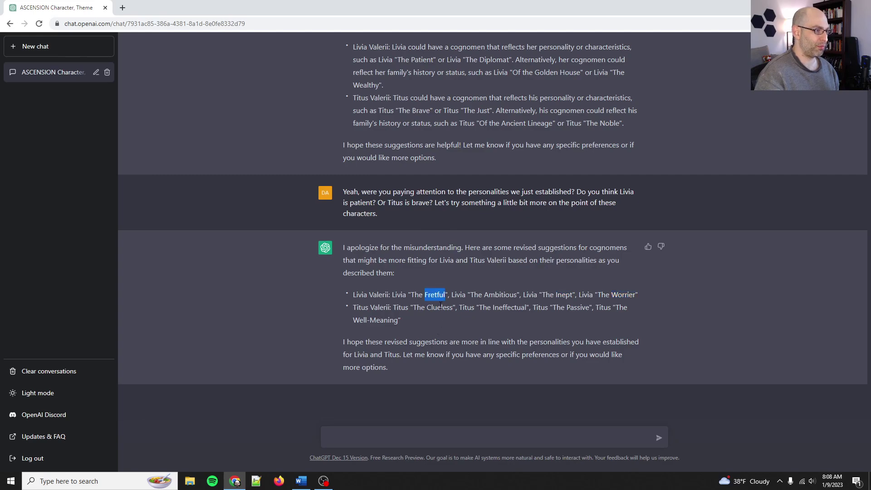
pyautogui.click(584, 302)
pyautogui.doubleClick(581, 307)
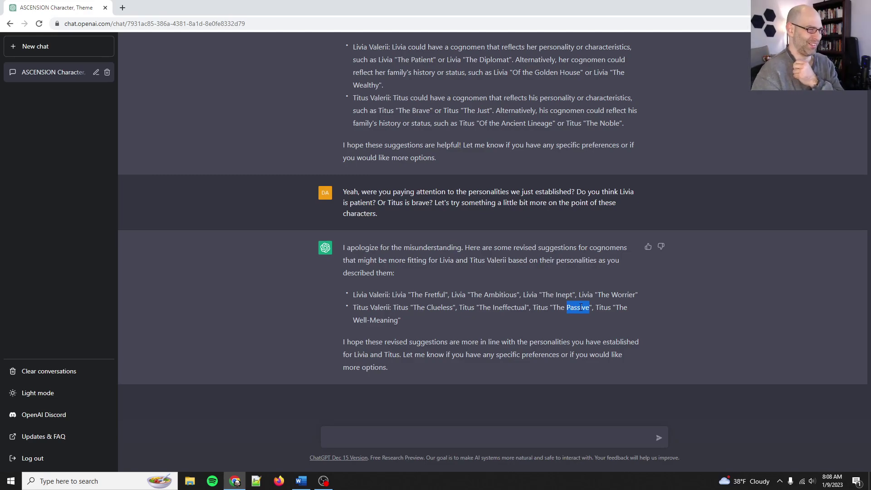
pyautogui.click(361, 314)
pyautogui.tripleClick(361, 317)
pyautogui.click(380, 323)
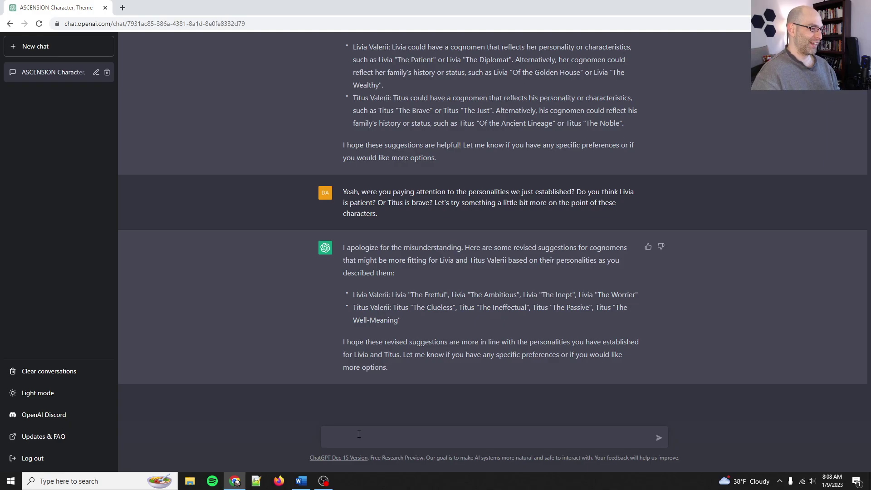
# Step: Send the message: "Okay great, let's translate these to latin. How would we say "the ambitious" in latin? And how would we say "The Well-Meaning" in latin?"
pyautogui.write('Okay great,')
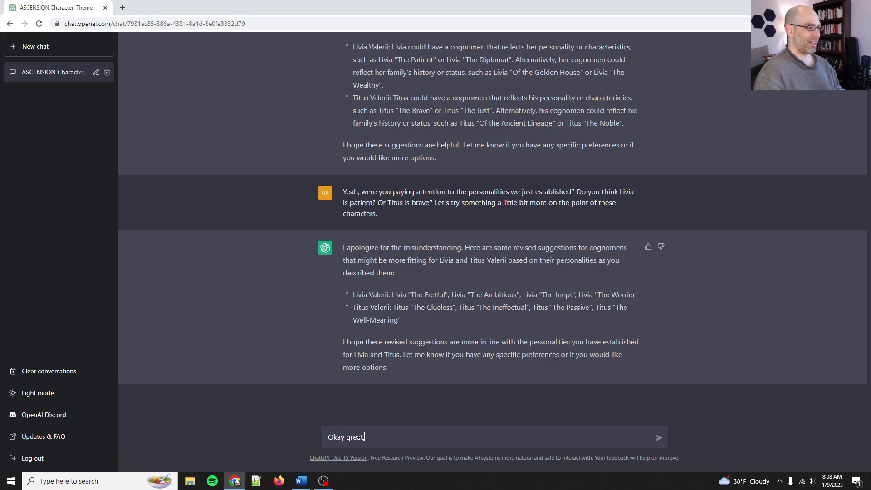
pyautogui.write(" let's translate th")
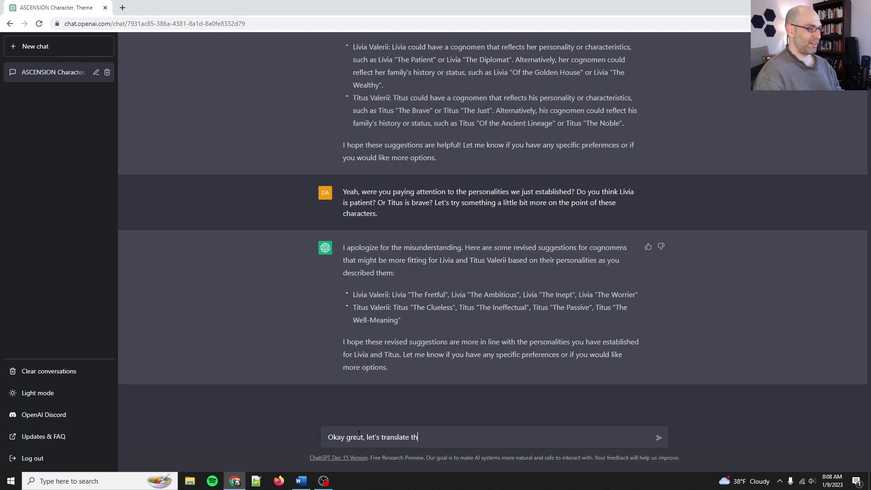
pyautogui.write('ese to latin. How wo')
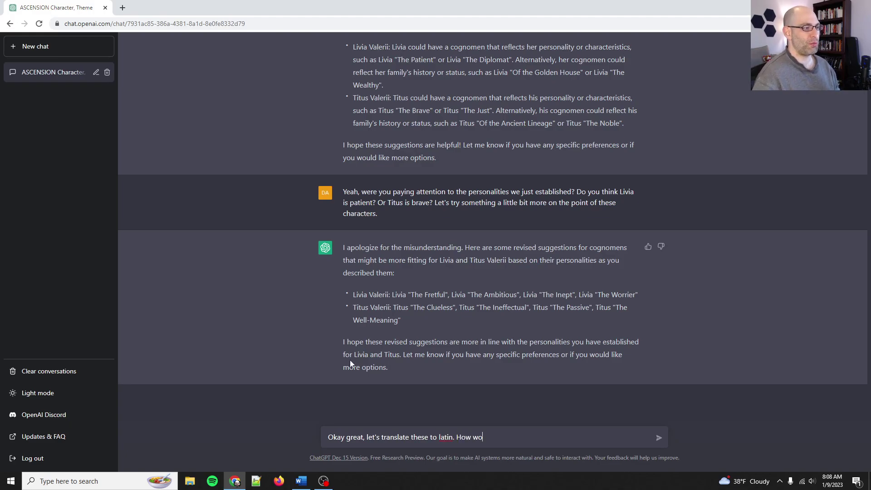
pyautogui.doubleClick(489, 293)
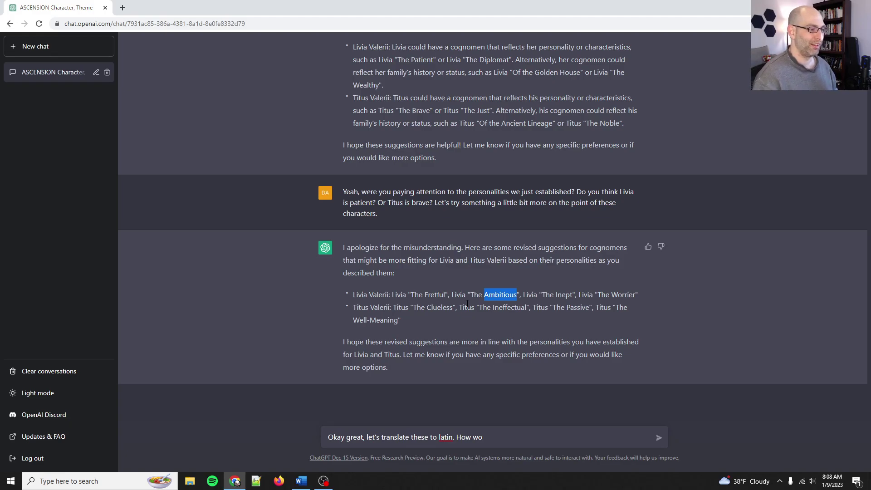
pyautogui.click(519, 438)
pyautogui.write('u')
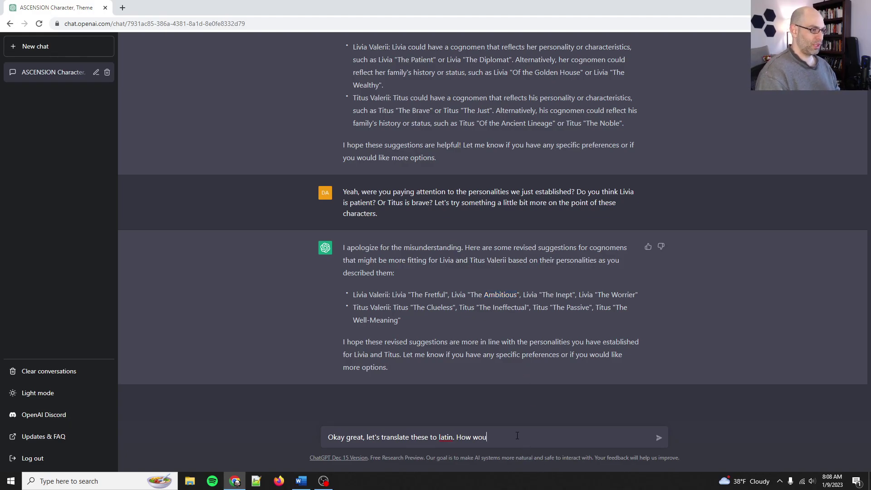
pyautogui.write('ld we say "the ambitious" in latin? And how woul')
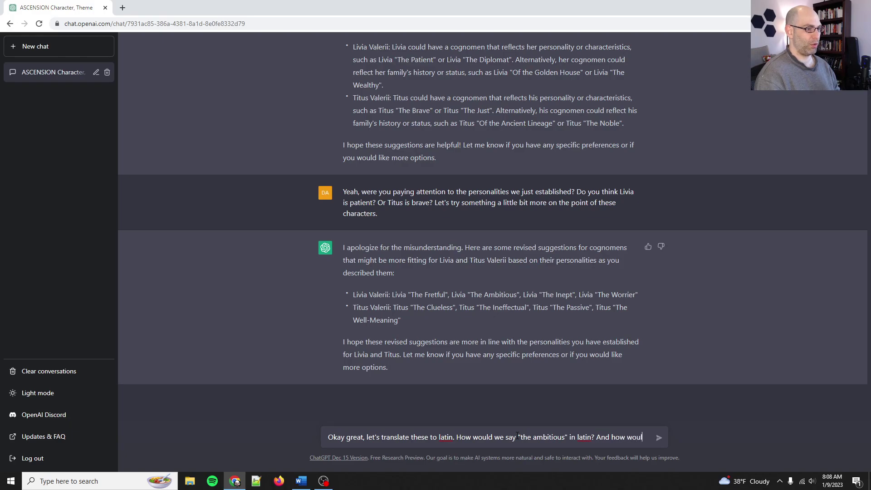
pyautogui.write('d we say "The Well-Meaning" in latin?')
pyautogui.press('Return')
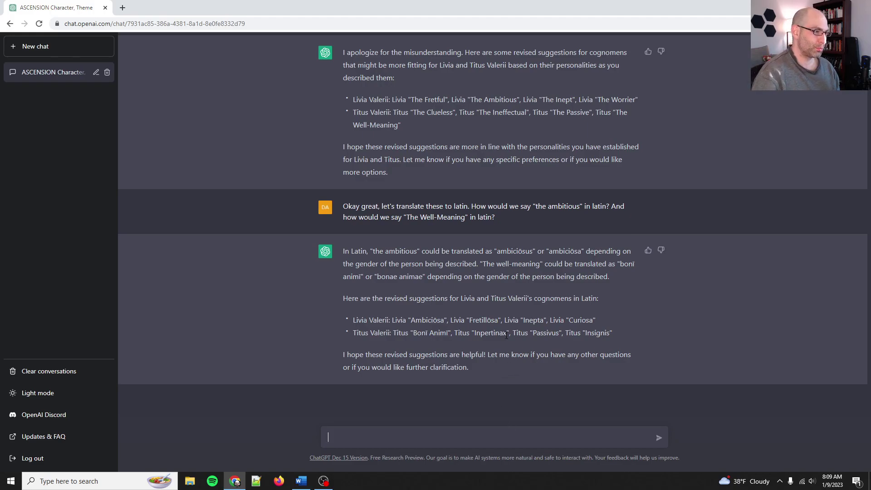
# Step: Examine the Latin cognomens suggested for Livia and Titus Valerii, comparing the alternatives in each list
pyautogui.doubleClick(488, 334)
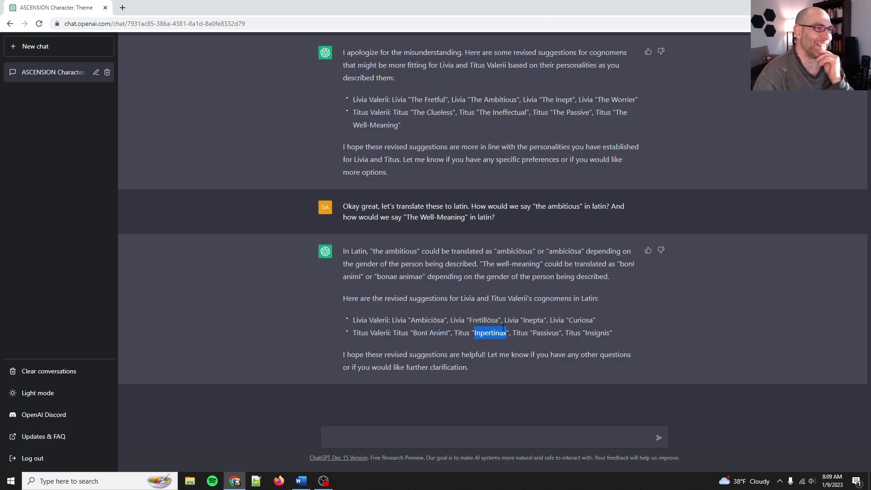
pyautogui.doubleClick(581, 320)
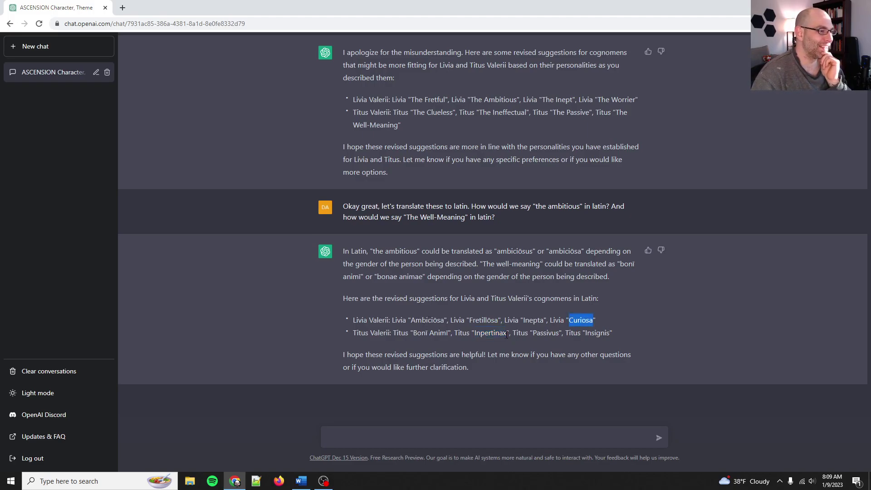
pyautogui.doubleClick(596, 333)
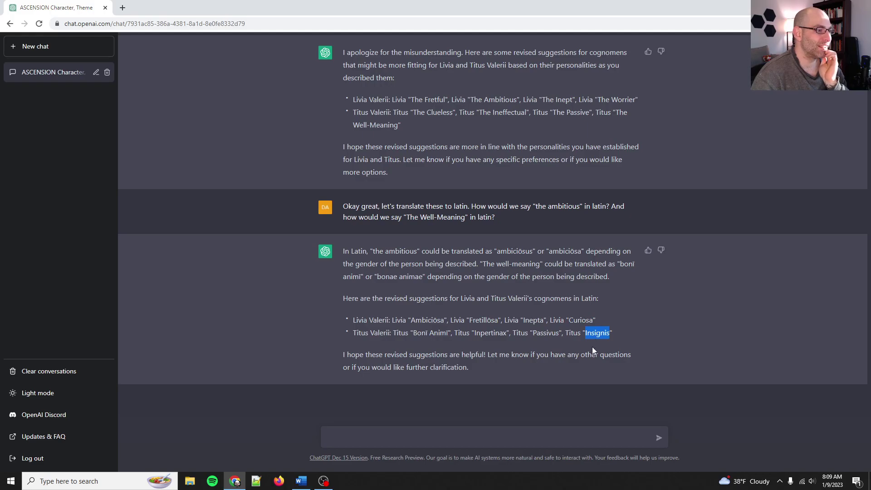
pyautogui.doubleClick(595, 335)
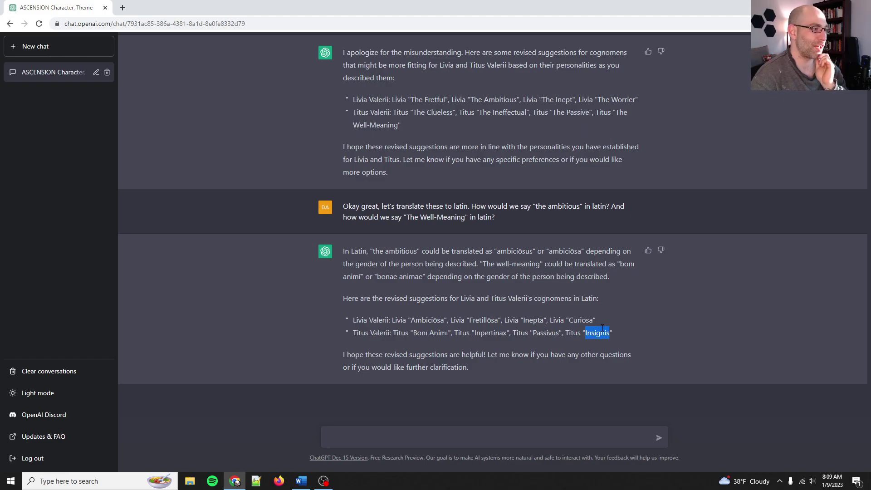
pyautogui.doubleClick(423, 320)
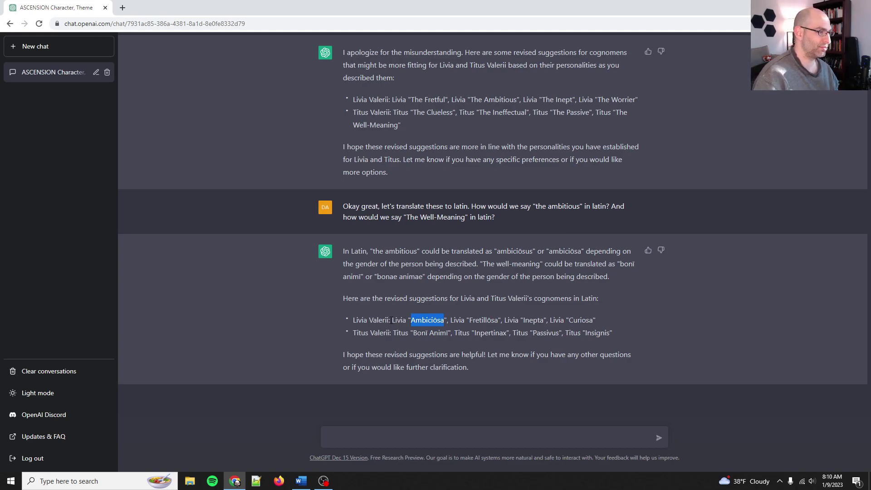
pyautogui.moveTo(393, 324); pyautogui.dragTo(414, 322)
pyautogui.doubleClick(423, 319)
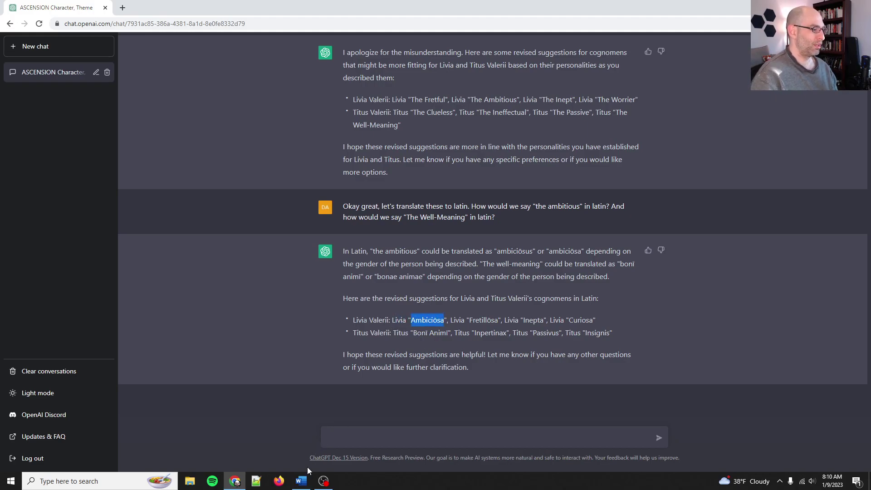
# Step: Switch to the ASCENSION Notes document in Word and add a Heading 1 reading "Dramatis Personae" at the end
pyautogui.click(301, 481)
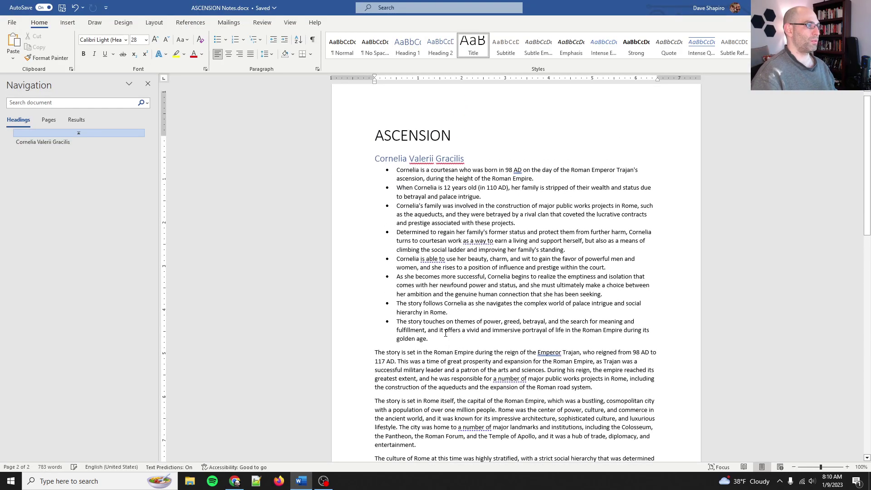
pyautogui.hotkey('ctrl', 'End')
pyautogui.press('Return')
pyautogui.press('Return')
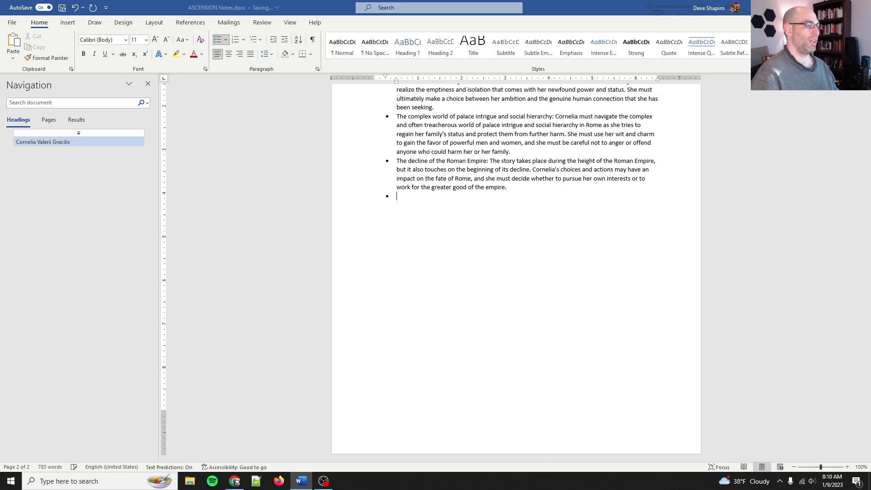
pyautogui.click(407, 45)
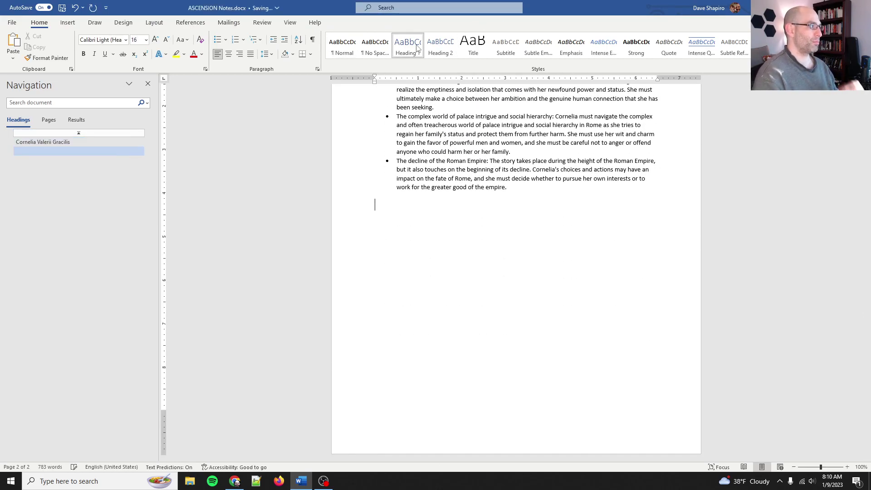
pyautogui.write('Dramat')
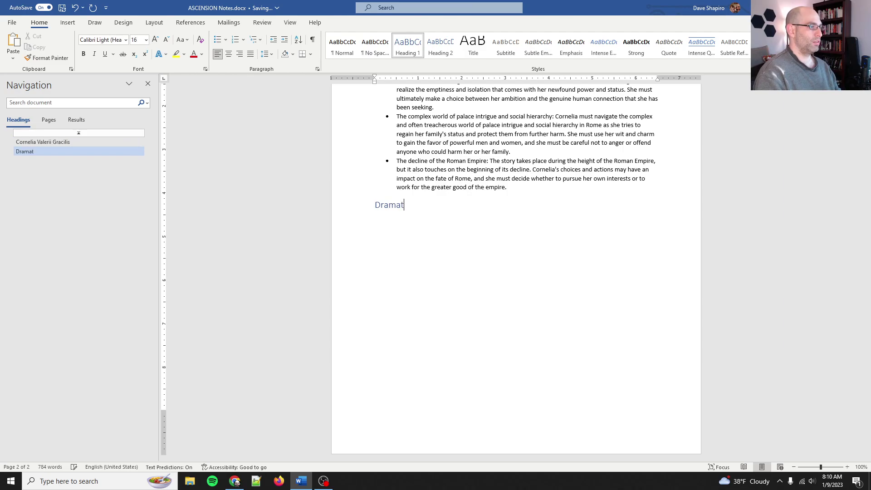
pyautogui.write('is Personae')
pyautogui.press('Return')
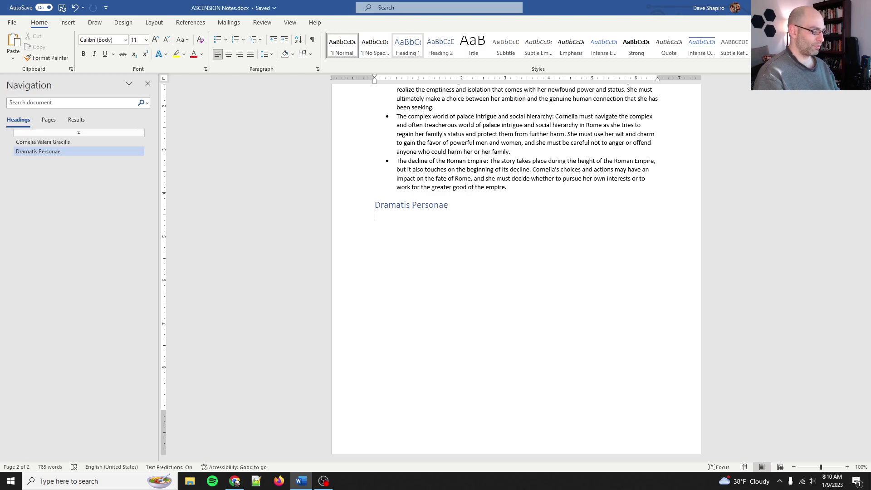
# Step: Try to paste the clipboard contents as unformatted text into a new bullet under the Dramatis Personae heading
pyautogui.write('*')
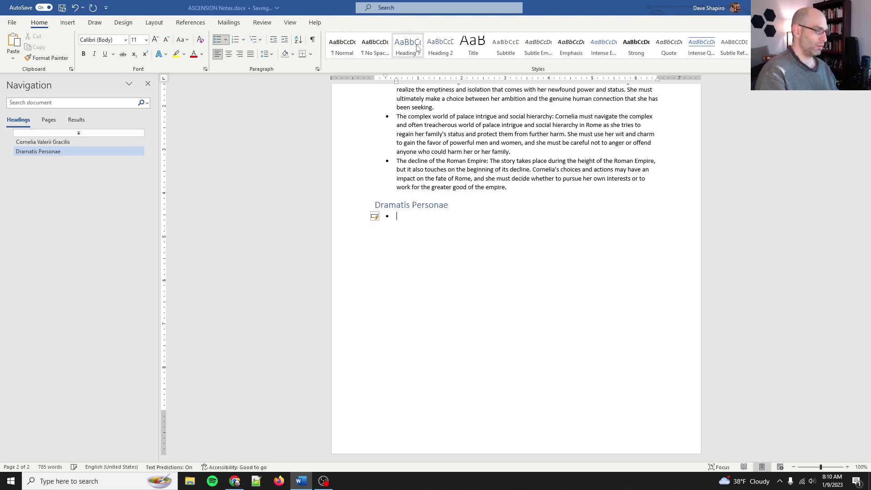
pyautogui.hotkey('ctrl', 'alt', 'v')
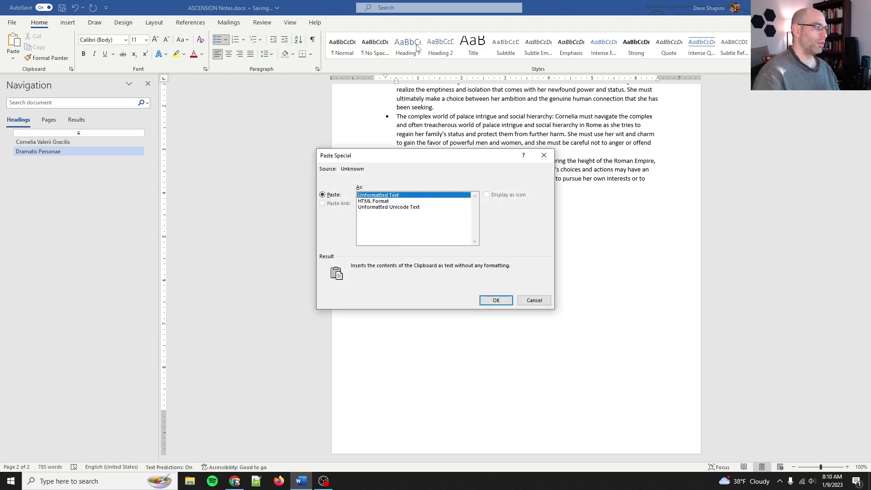
pyautogui.press('Return')
# Step: Switch to ChatGPT and copy the text Livia Valerii: Livia "Ambiciōsa" from the Latin cognomen list
pyautogui.hotkey('alt', 'Tab')
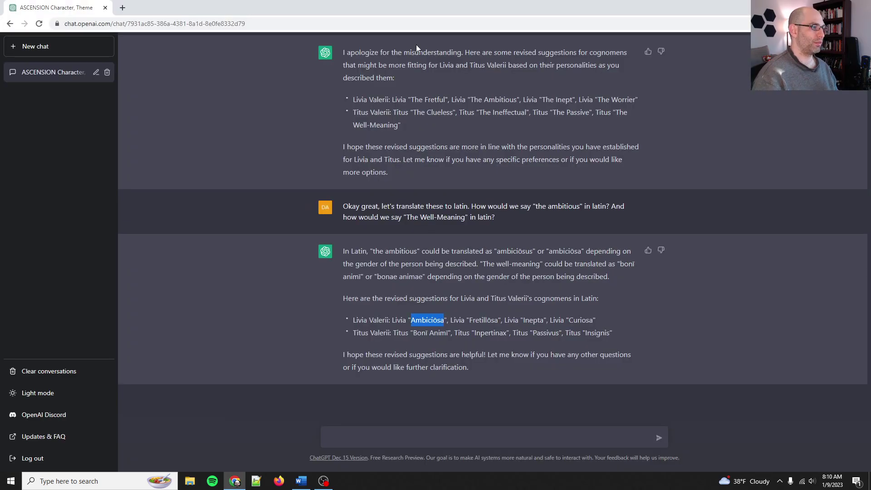
pyautogui.moveTo(354, 320); pyautogui.dragTo(449, 327)
pyautogui.hotkey('ctrl', 'c')
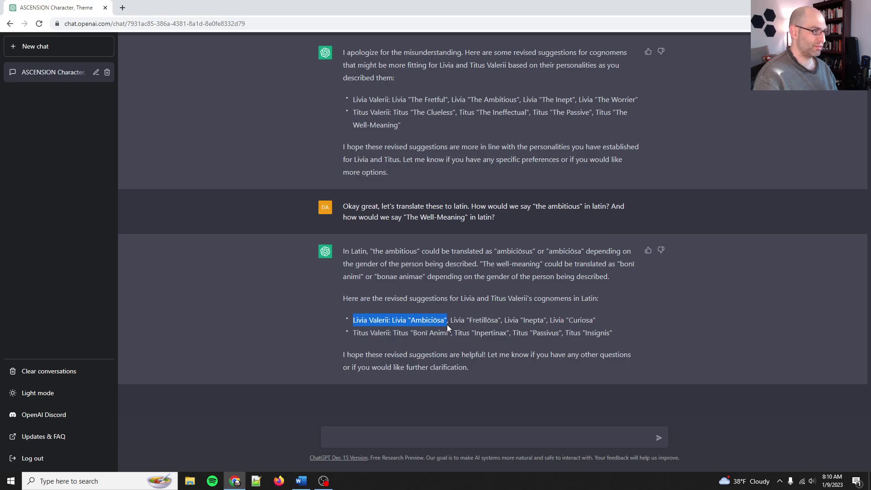
# Step: Return to Word and try to paste the copied cognomen entry as unformatted text under Dramatis Personae
pyautogui.hotkey('alt', 'Tab')
pyautogui.hotkey('ctrl', 'alt', 'v')
pyautogui.press('Return')
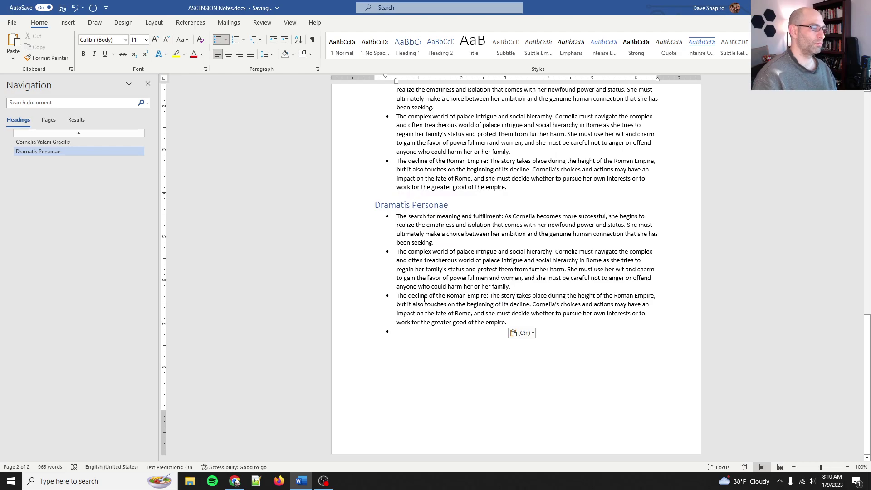
# Step: Test the clipboard by pasting it into the ChatGPT message box, and return to the Word document
pyautogui.hotkey('alt', 'Tab')
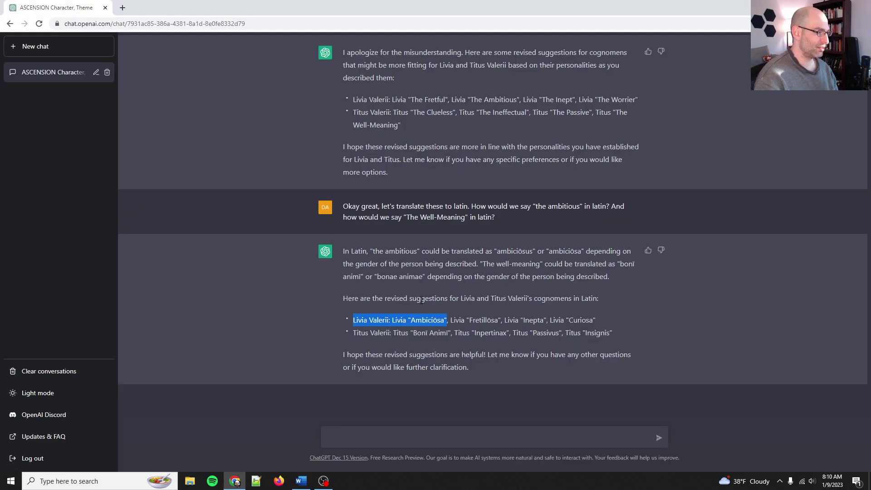
pyautogui.click(377, 443)
pyautogui.hotkey('ctrl', 'v')
pyautogui.hotkey('alt', 'Tab')
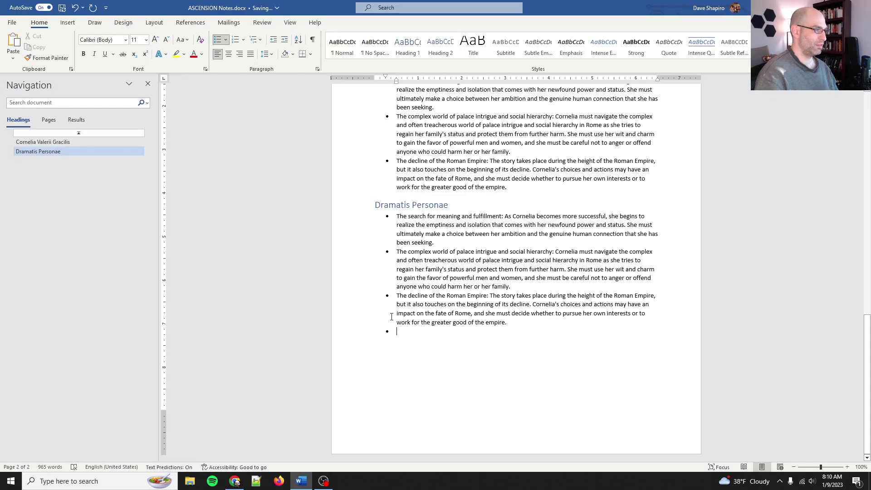
# Step: Delete the wrongly pasted bullet text under the Dramatis Personae heading
pyautogui.moveTo(396, 225); pyautogui.dragTo(492, 423)
pyautogui.press('BackSpace')
pyautogui.press('BackSpace')
pyautogui.press('BackSpace')
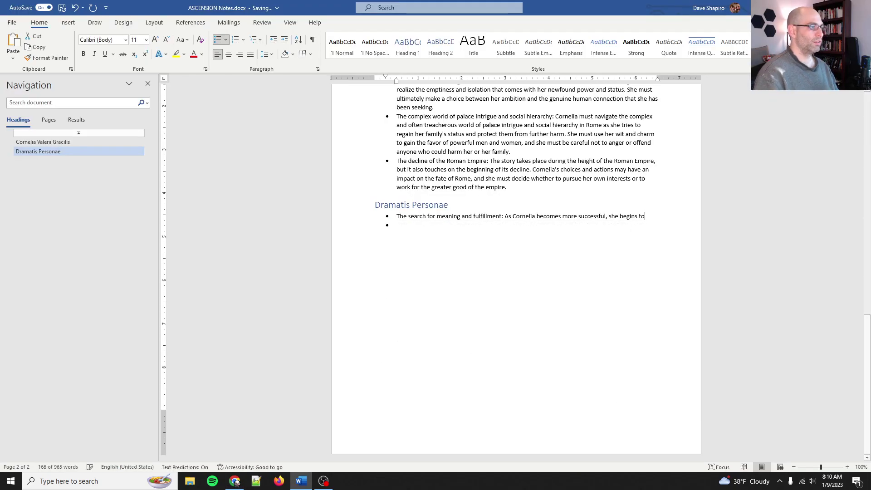
pyautogui.hotkey('shift', 'Home')
pyautogui.press('BackSpace')
# Step: Try to paste the copied entry as unformatted Unicode text into the bullet under Dramatis Personae
pyautogui.hotkey('ctrl', 'alt', 'v')
pyautogui.press('Down')
pyautogui.press('Down')
pyautogui.press('Return')
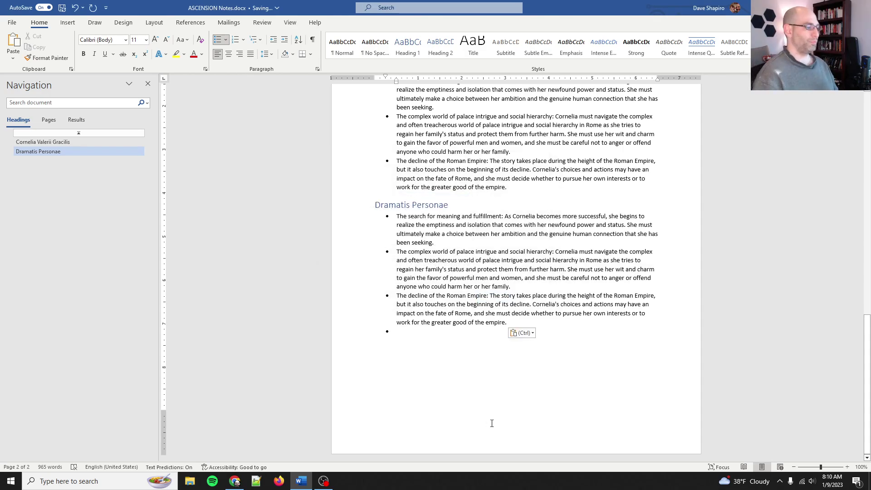
# Step: Switch to Notepad++, paste the Livia Valerii entry into a new file, and copy it again as plain text
pyautogui.click(256, 481)
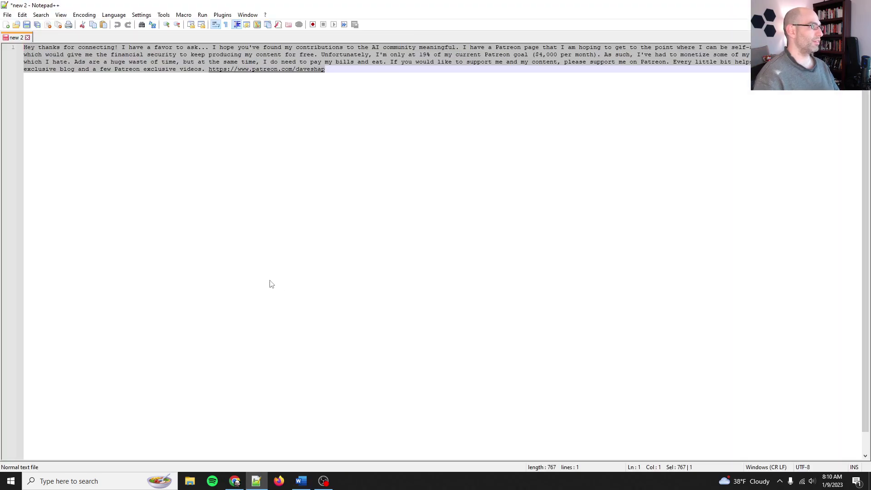
pyautogui.hotkey('ctrl', 'n')
pyautogui.hotkey('ctrl', 'v')
pyautogui.hotkey('ctrl', 'a')
pyautogui.hotkey('ctrl', 'c')
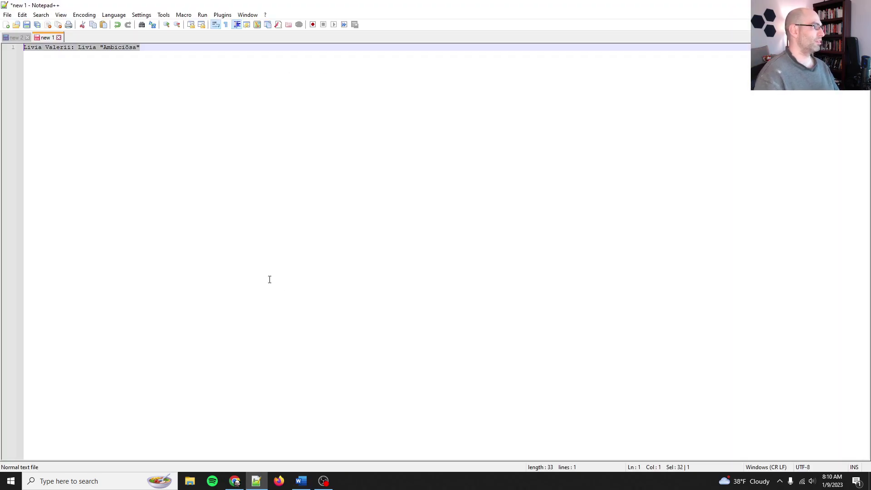
# Step: Back in Word, replace the wrong bullets under Dramatis Personae with one bullet containing the copied Livia Valerii: Livia "Ambiciōsa" entry
pyautogui.click(301, 480)
pyautogui.moveTo(397, 216); pyautogui.dragTo(458, 463)
pyautogui.press('BackSpace')
pyautogui.press('BackSpace')
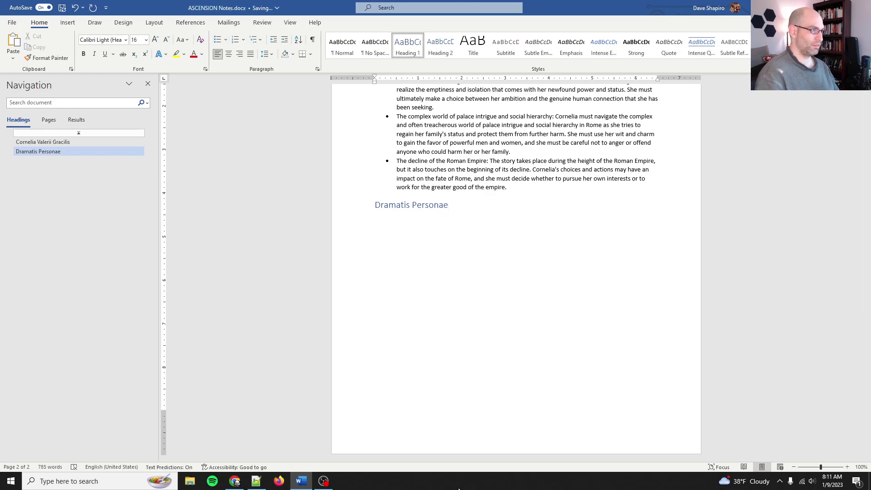
pyautogui.press('Return')
pyautogui.hotkey('ctrl', 'v')
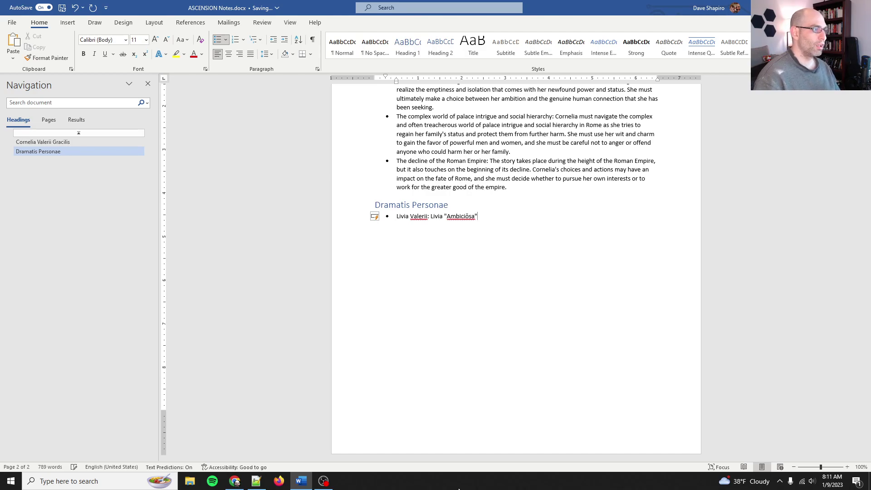
# Step: Strip the colon, the repeated Livia and the quotation marks from the bullet so it reads Livia Valerii Ambiciōsa
pyautogui.hotkey('ctrl', 'Left')
pyautogui.hotkey('ctrl', 'Left')
pyautogui.hotkey('ctrl', 'shift', 'Right')
pyautogui.press('Delete')
pyautogui.press('BackSpace')
pyautogui.press('BackSpace')
pyautogui.press('Delete')
pyautogui.press('End')
pyautogui.press('BackSpace')
# Step: Add the translation "(the ambitious)" followed by a dash at the end of the Livia Valerii bullet
pyautogui.write('(the am')
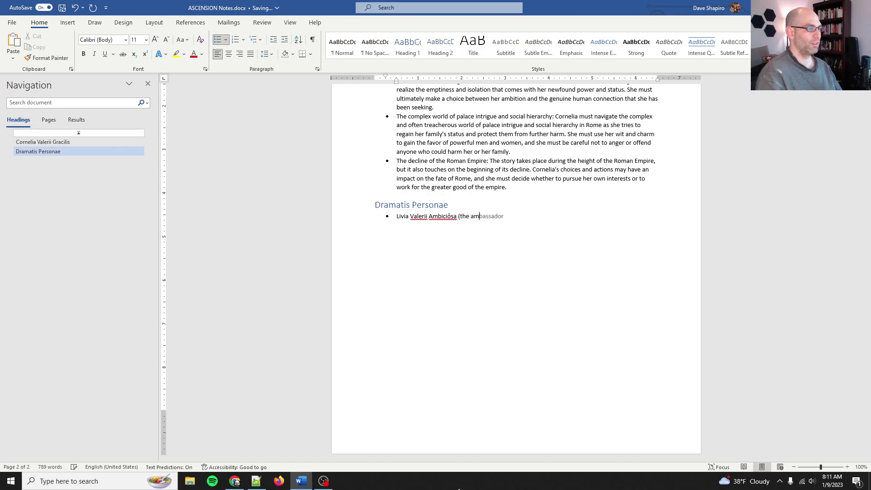
pyautogui.write('bitious( -')
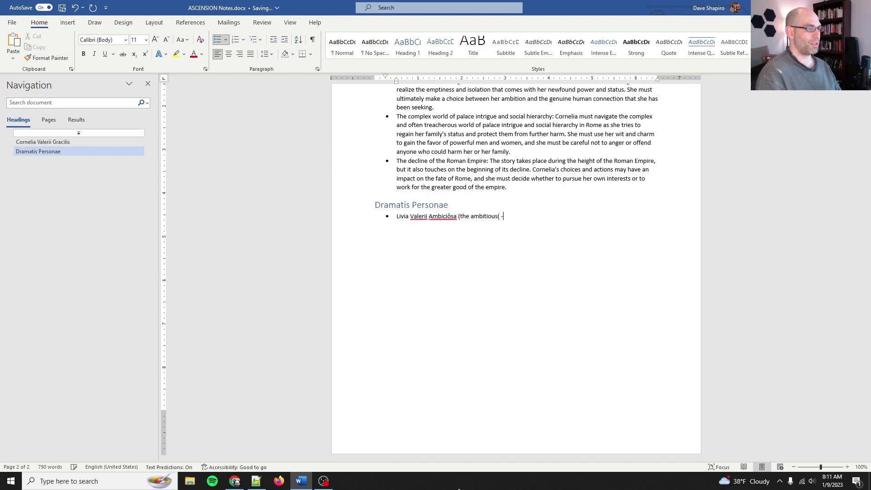
pyautogui.press('BackSpace')
pyautogui.press('BackSpace')
pyautogui.press('BackSpace')
pyautogui.write(') -')
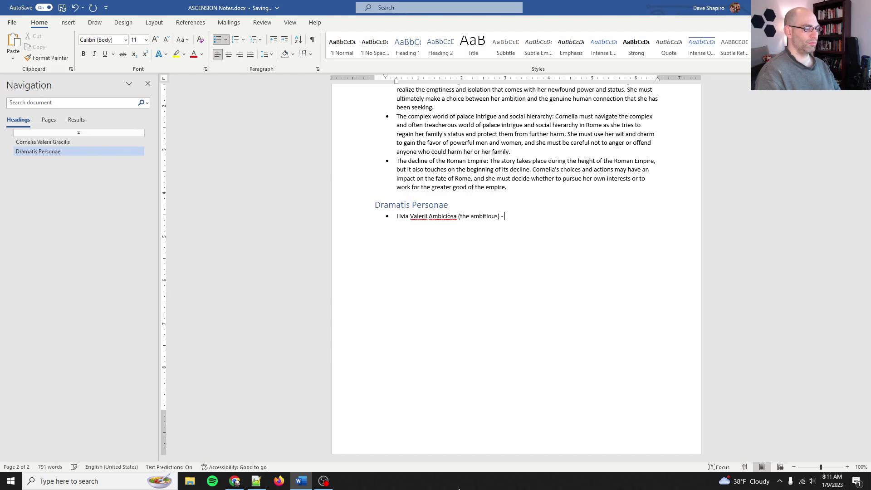
# Step: Copy the entry Titus Valerii: Titus "Bonī Animī" from the ChatGPT reply and paste it in Word as the second Dramatis Personae bullet
pyautogui.hotkey('alt', 'Tab')
pyautogui.hotkey('alt', 'Tab')
pyautogui.hotkey('alt', 'Tab', 'Tab')
pyautogui.moveTo(354, 334); pyautogui.dragTo(452, 334)
pyautogui.hotkey('ctrl', 'c')
pyautogui.hotkey('alt', 'Tab')
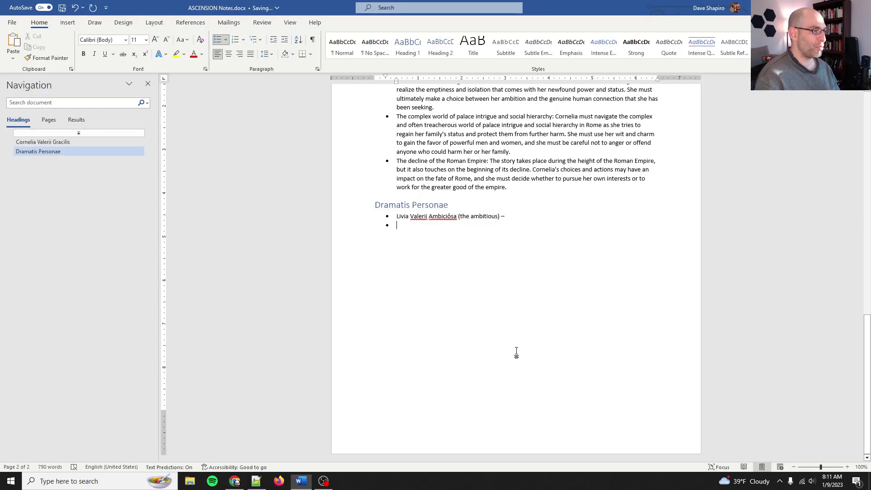
pyautogui.hotkey('ctrl', 'alt', 'v')
pyautogui.click(502, 301)
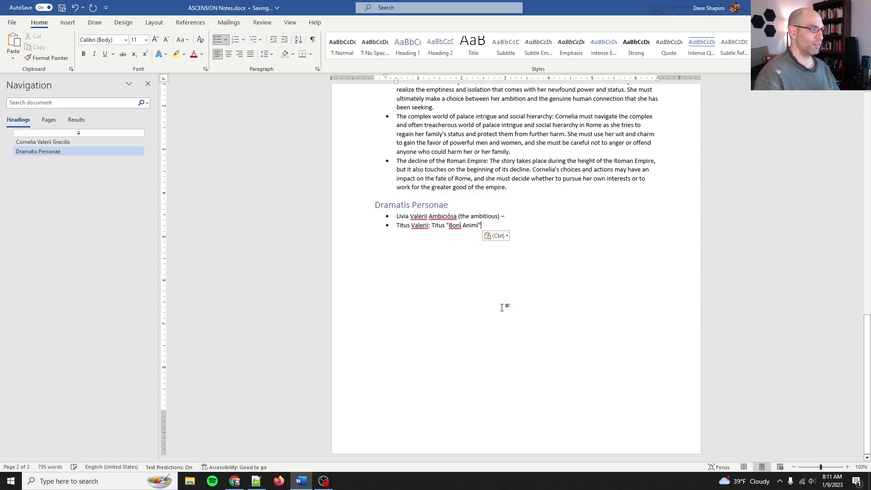
# Step: Remove the colon and the repeated Titus from the second bullet so it reads Titus Valerii "Bonī Animī"
pyautogui.press('Left')
pyautogui.press('Left')
pyautogui.press('Left')
pyautogui.press('Left')
pyautogui.press('Left')
pyautogui.press('Left')
pyautogui.press('Left')
pyautogui.press('Left')
pyautogui.press('Left')
pyautogui.press('Left')
pyautogui.press('Left')
pyautogui.press('Left')
pyautogui.press('Left')
pyautogui.press('Left')
pyautogui.press('Left')
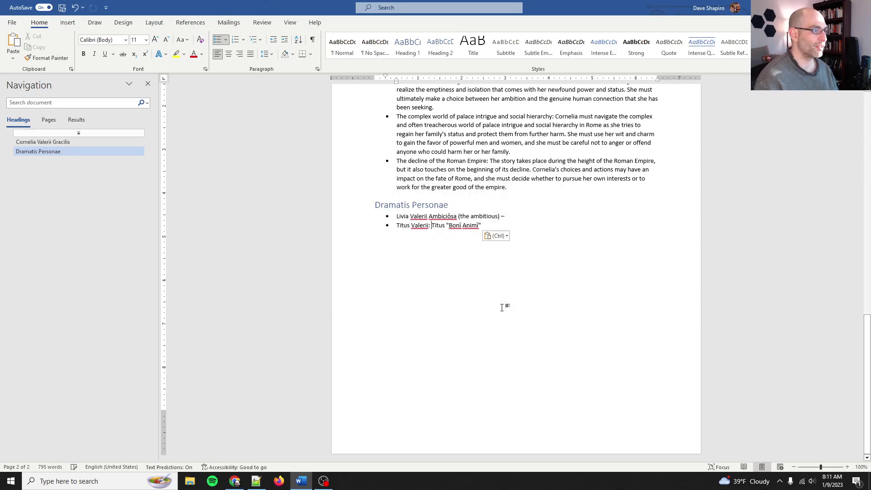
pyautogui.press('BackSpace')
pyautogui.press('BackSpace')
pyautogui.press('BackSpace')
pyautogui.press('Delete')
pyautogui.press('Delete')
pyautogui.press('BackSpace')
pyautogui.press('BackSpace')
# Step: Put quotation marks around the cognomen Ambiciōsa in the Livia Valerii bullet
pyautogui.press('Up')
pyautogui.write('"')
pyautogui.press('Right')
pyautogui.press('Right')
pyautogui.press('Right')
pyautogui.press('Right')
pyautogui.press('Right')
pyautogui.press('Right')
pyautogui.press('Right')
pyautogui.press('Right')
pyautogui.press('Right')
pyautogui.write('"')
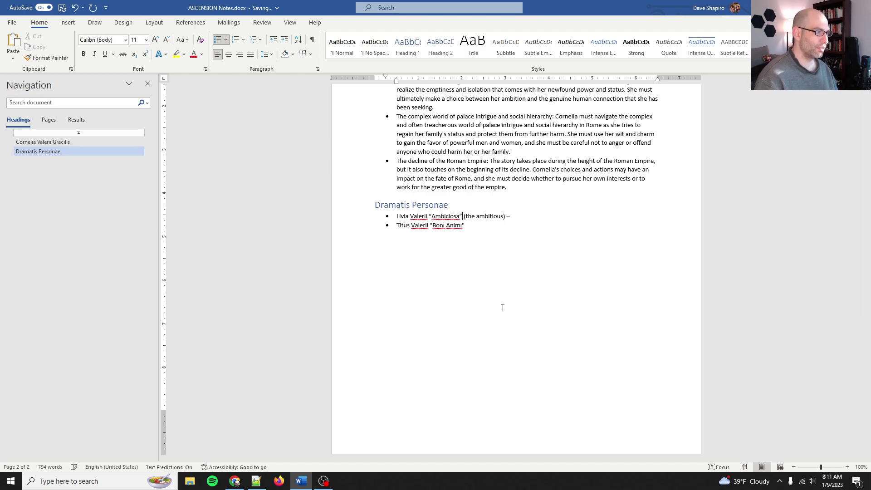
# Step: Replace the straight quotation marks around Bonī Animī in the Titus Valerii bullet with curly ones
pyautogui.press('BackSpace')
pyautogui.write('"')
pyautogui.press('Left')
pyautogui.press('Left')
pyautogui.press('Left')
pyautogui.press('Left')
pyautogui.press('Left')
pyautogui.press('Left')
pyautogui.press('Left')
pyautogui.press('Left')
pyautogui.press('Left')
pyautogui.press('Left')
pyautogui.press('Left')
pyautogui.press('BackSpace')
pyautogui.write('"')
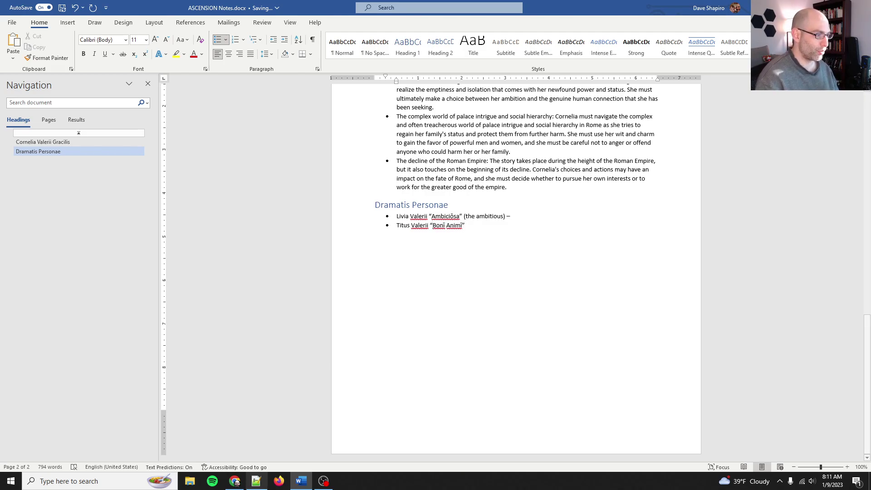
pyautogui.click(323, 480)
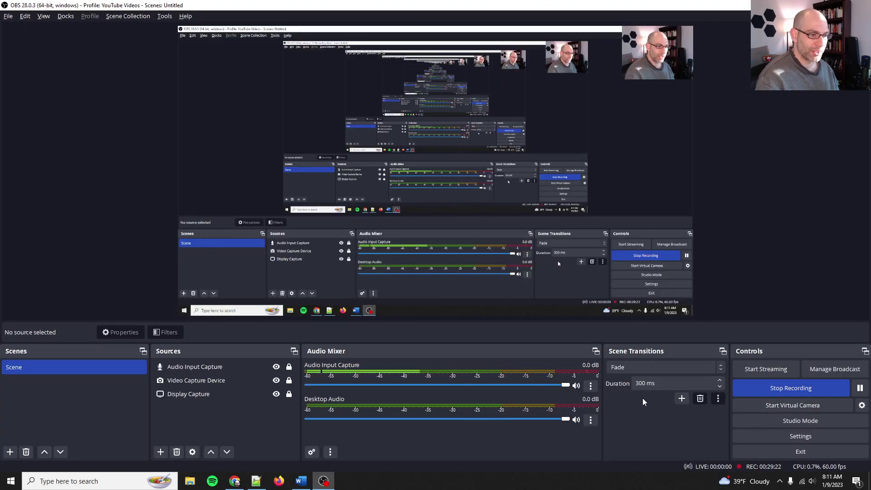
pyautogui.hotkey('alt', 'Tab')
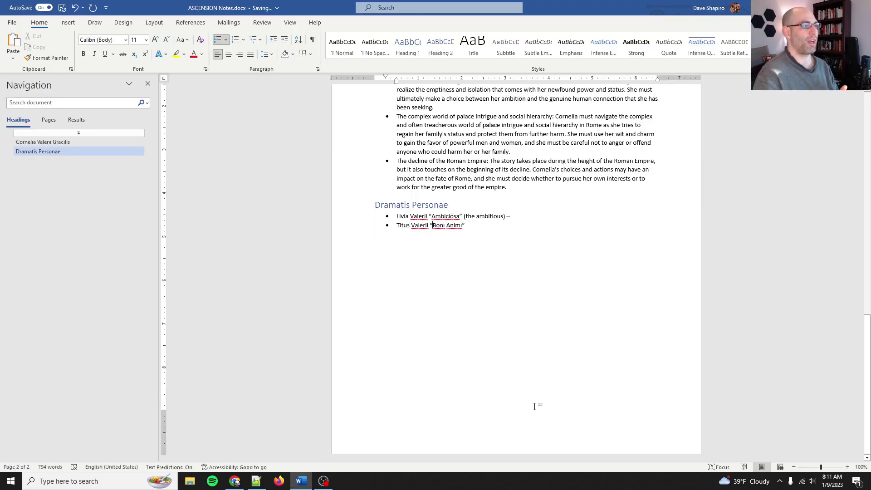
# Step: Add the translation "(the well-meaning)" followed by a dash at the end of the Titus Valerii bullet
pyautogui.write('(the well-meaning')
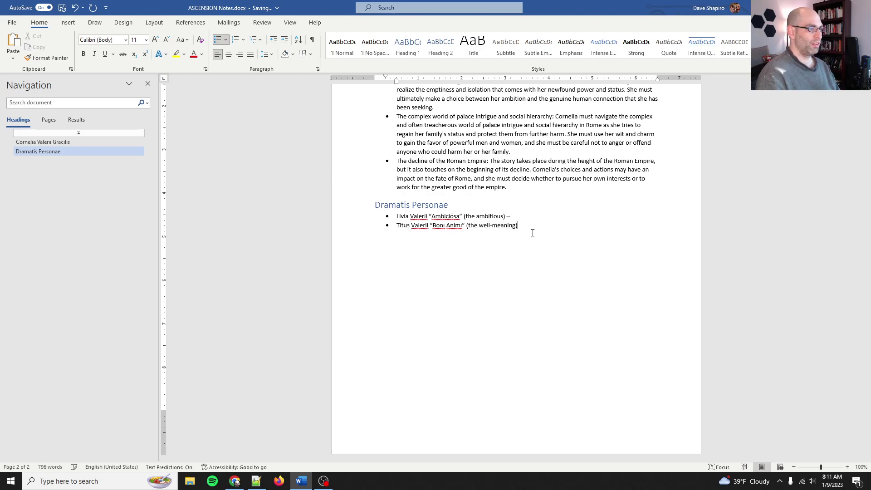
pyautogui.write(' )')
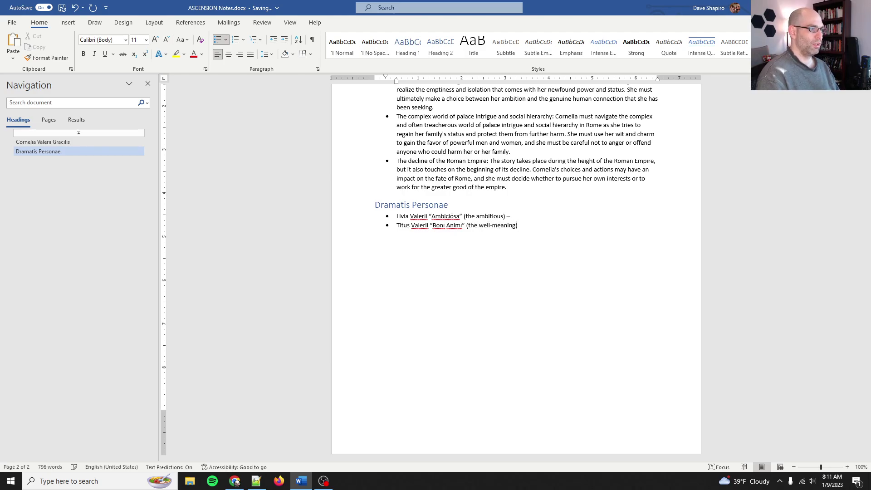
# Step: Switch to ChatGPT and ask for a detailed, thorough character report on each of the two, including historical details, personality and flaws
pyautogui.hotkey('alt', 'Tab')
pyautogui.hotkey('alt', 'Tab')
pyautogui.hotkey('alt', 'Tab')
pyautogui.hotkey('alt', 'Tab')
pyautogui.click(435, 435)
pyautogui.hotkey('ctrl', 'a')
pyautogui.press('BackSpace')
pyautogui.write('Great! Now pl')
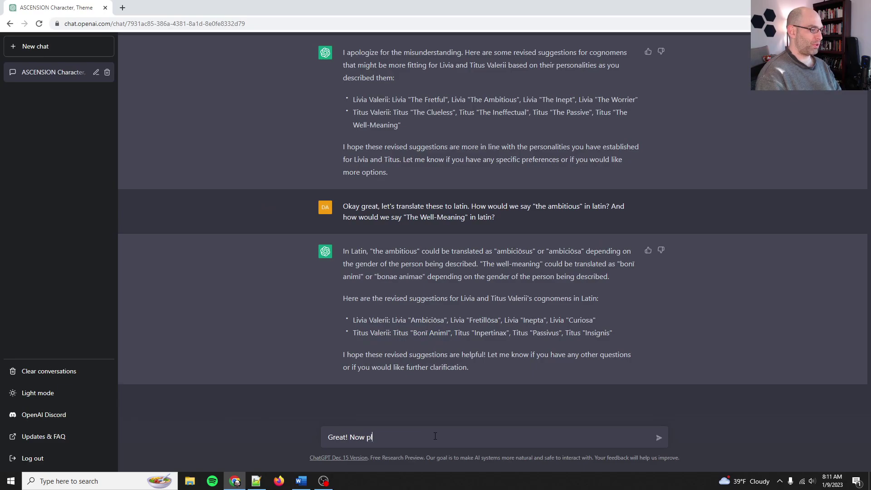
pyautogui.write('ease write a charac')
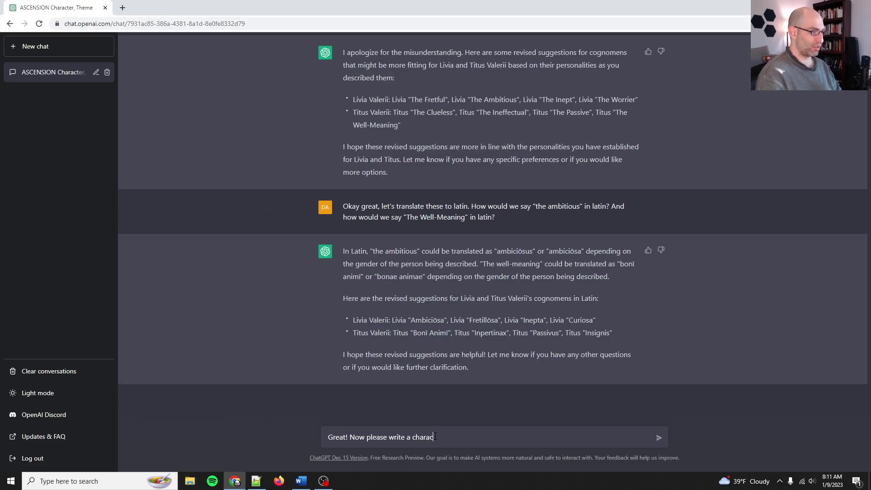
pyautogui.write('ter report for each of those two')
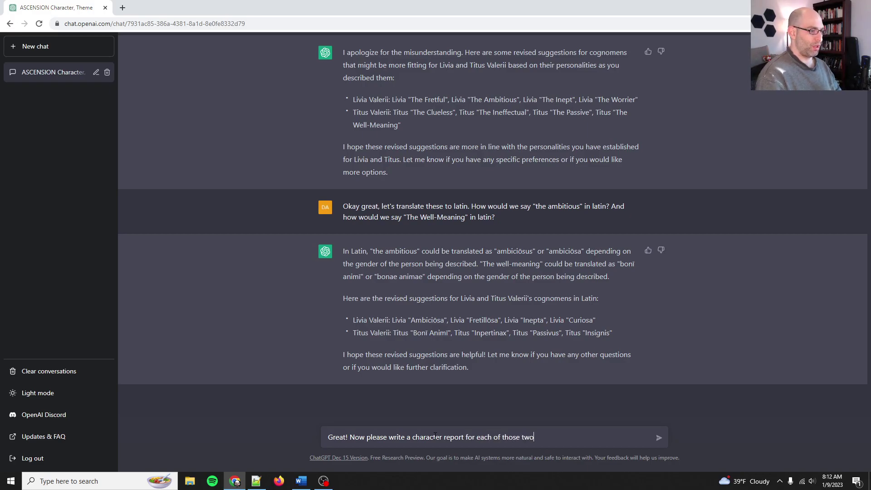
pyautogui.write('. Be d')
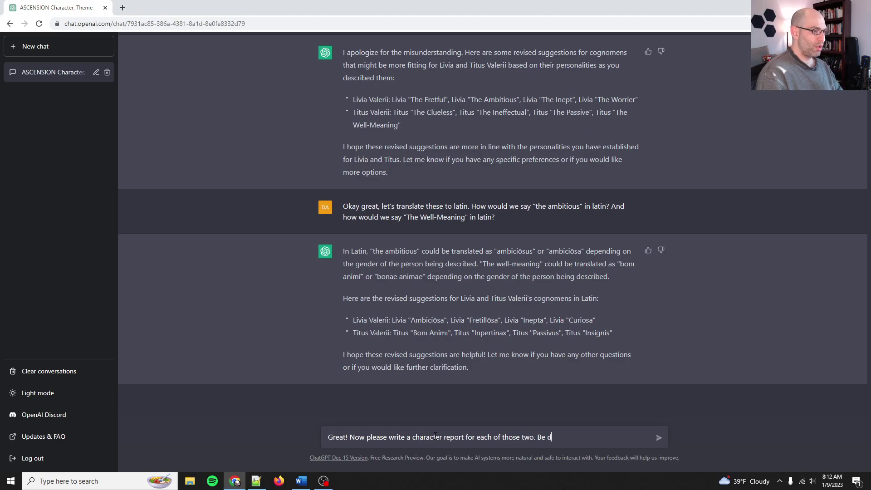
pyautogui.write('etailed and thorough and include ')
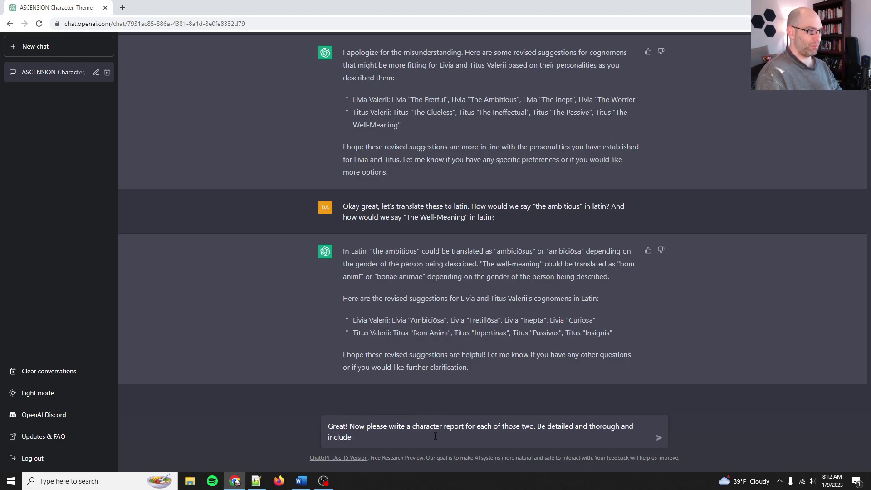
pyautogui.write('historical details as well as')
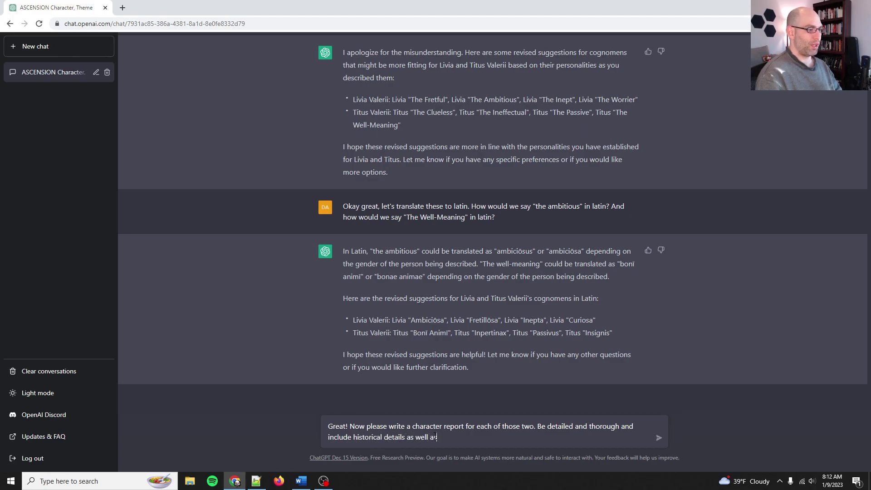
pyautogui.write(' personali')
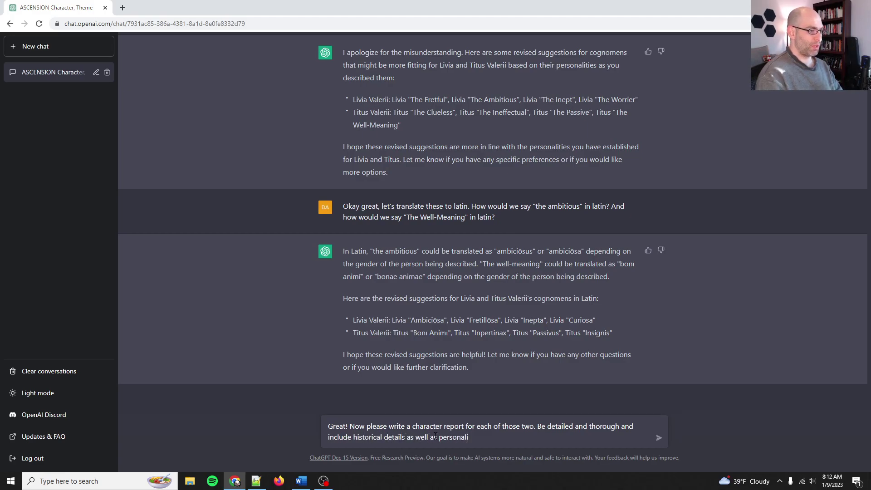
pyautogui.write('ty and flaws')
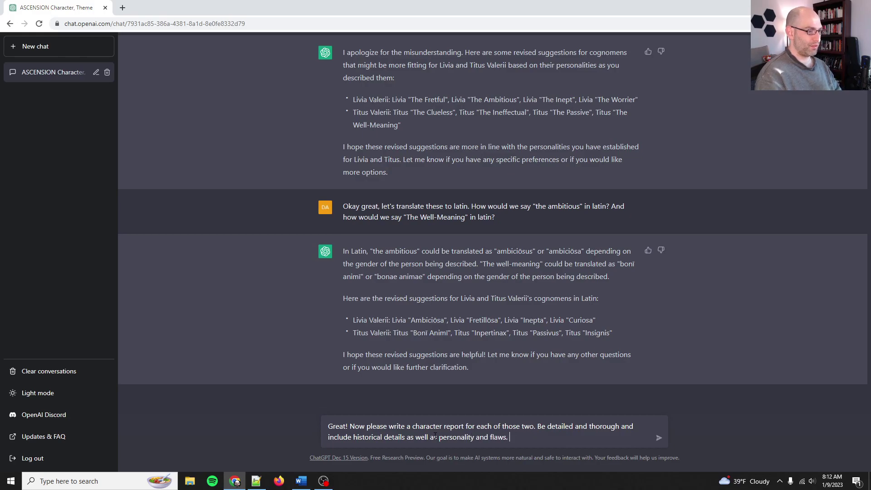
pyautogui.write('.')
pyautogui.press('Return')
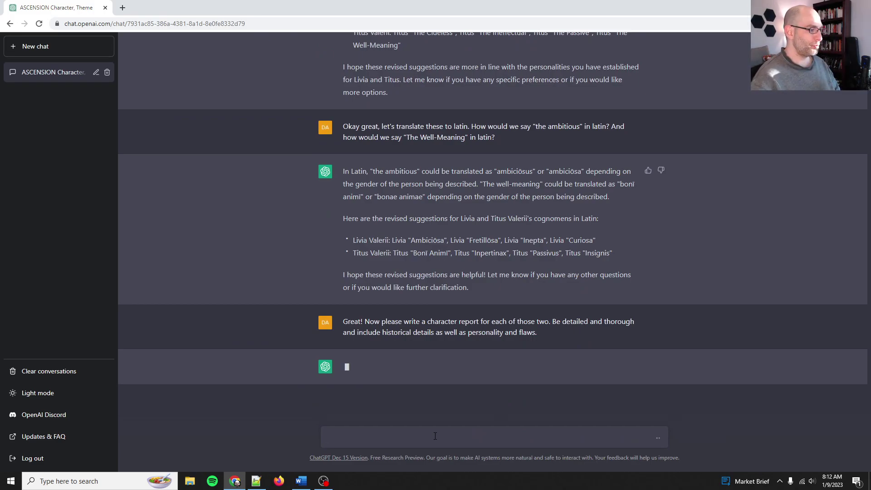
pyautogui.click(323, 481)
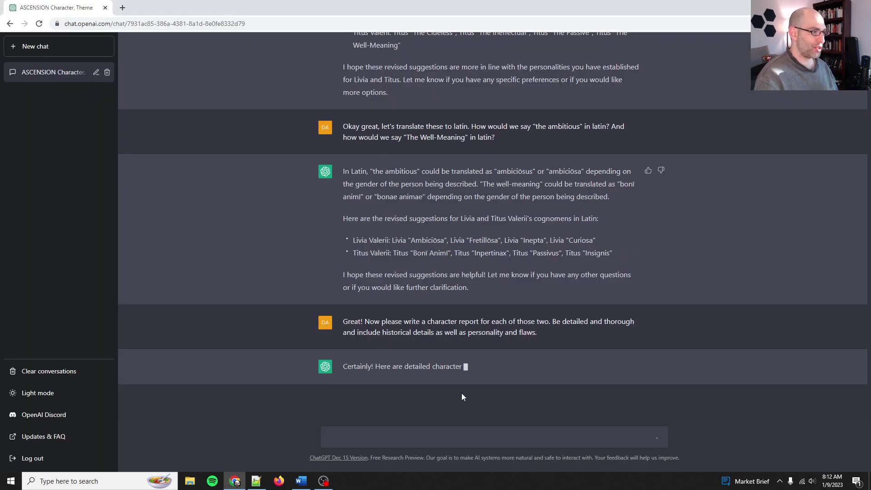
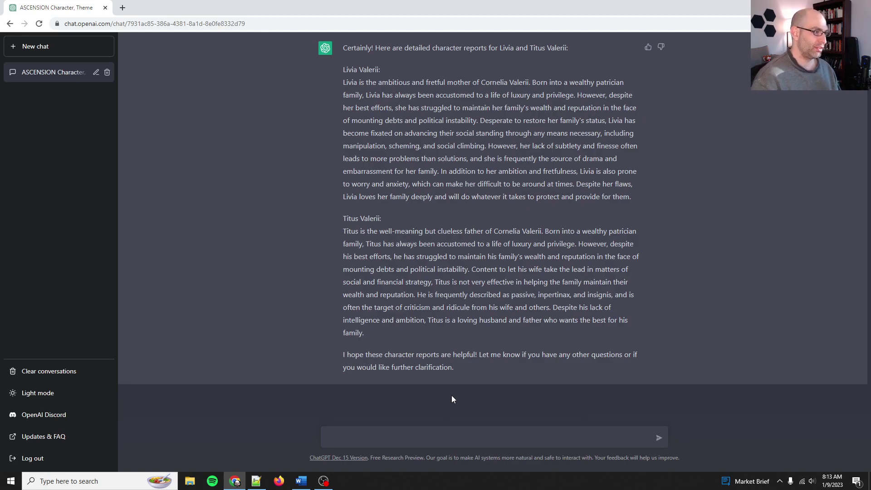
# Step: Copy the Livia Valerii report paragraph from ChatGPT and paste it in Word without its formatting after the dash in the Livia bullet
pyautogui.scroll(1, 394, 212)
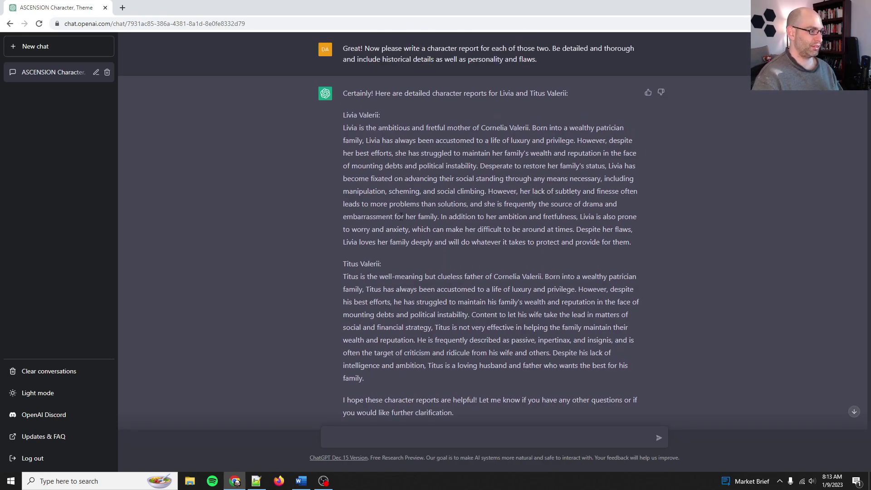
pyautogui.moveTo(344, 129); pyautogui.dragTo(660, 244)
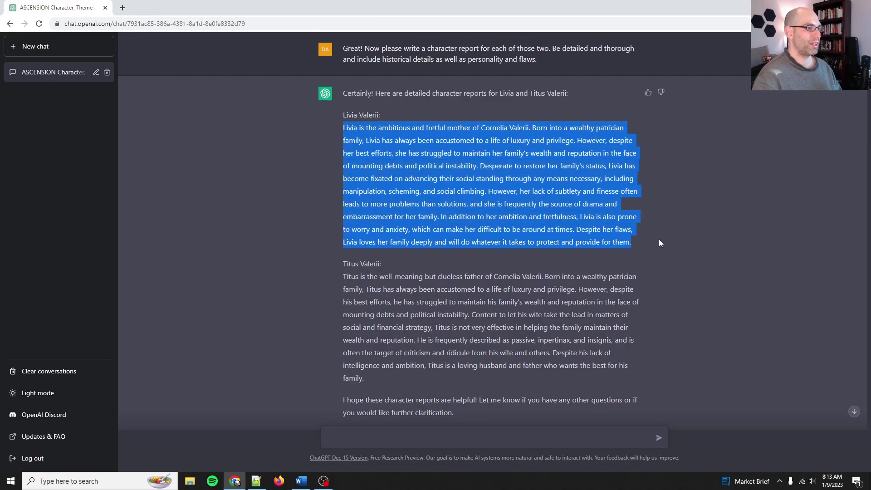
pyautogui.click(301, 481)
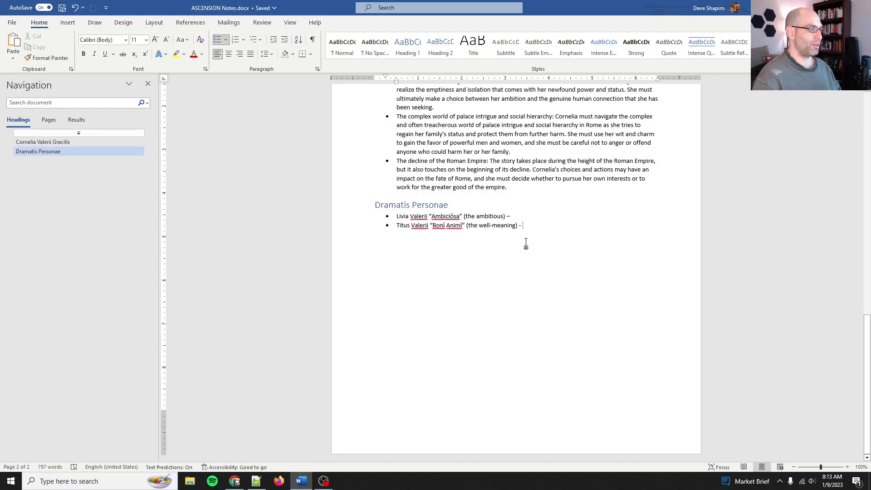
pyautogui.click(530, 220)
pyautogui.hotkey('ctrl', 'alt', 'v')
pyautogui.press('Down')
pyautogui.press('Return')
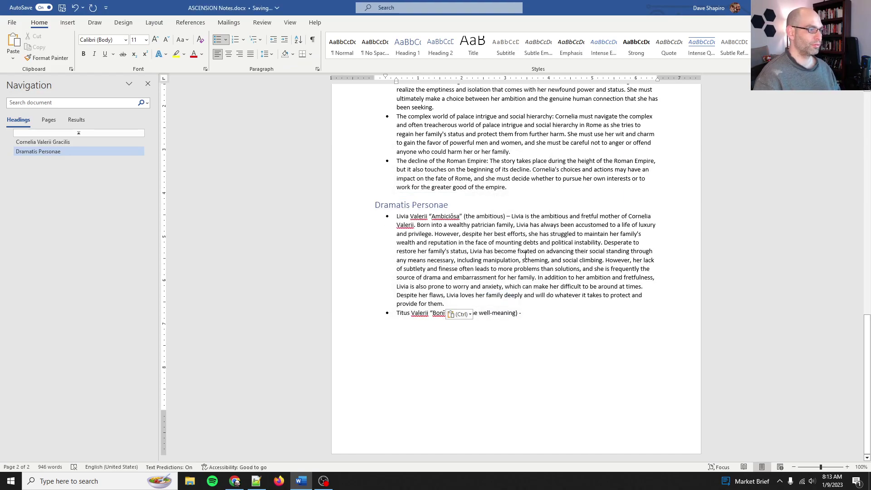
# Step: Switch to ChatGPT and begin a message asking to embellish Titus a bit, since his passivity often gets him shunned by more vigorous Roman men
pyautogui.hotkey('alt', 'Tab')
pyautogui.tripleClick(345, 278)
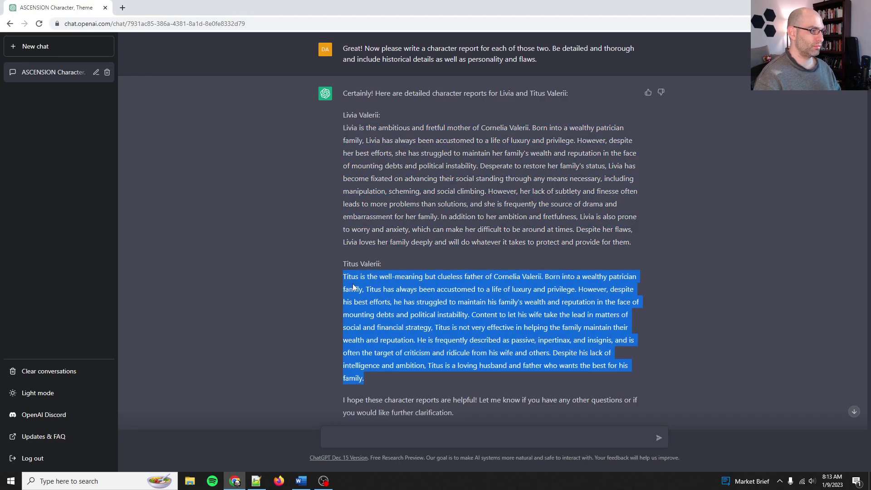
pyautogui.click(413, 437)
pyautogui.scroll(-1, 434, 397)
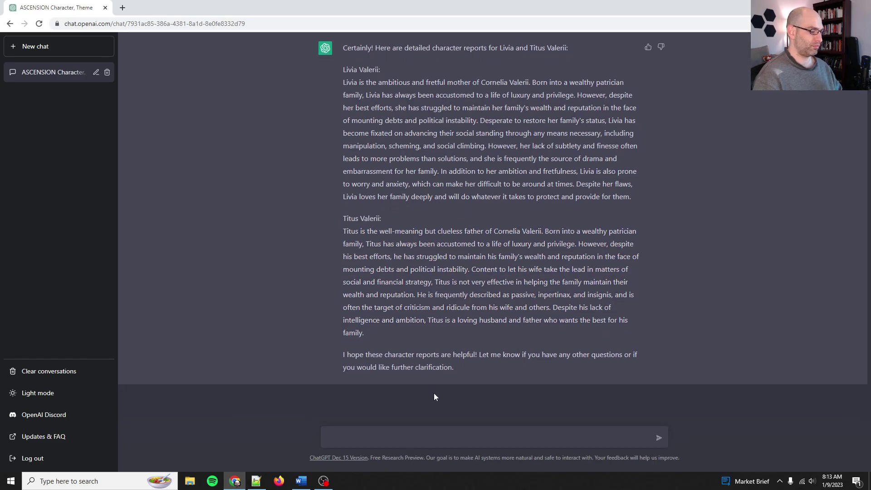
pyautogui.write("Let's e")
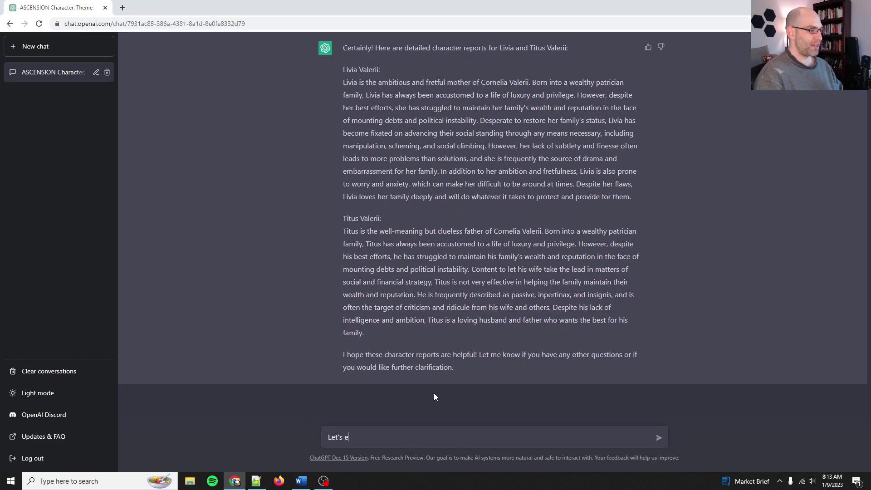
pyautogui.write('mbellish ')
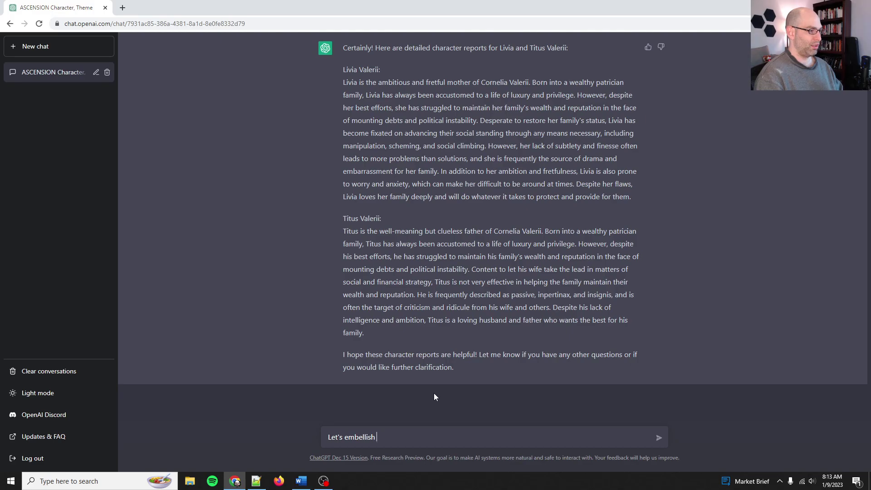
pyautogui.write('Titus a bit. Because')
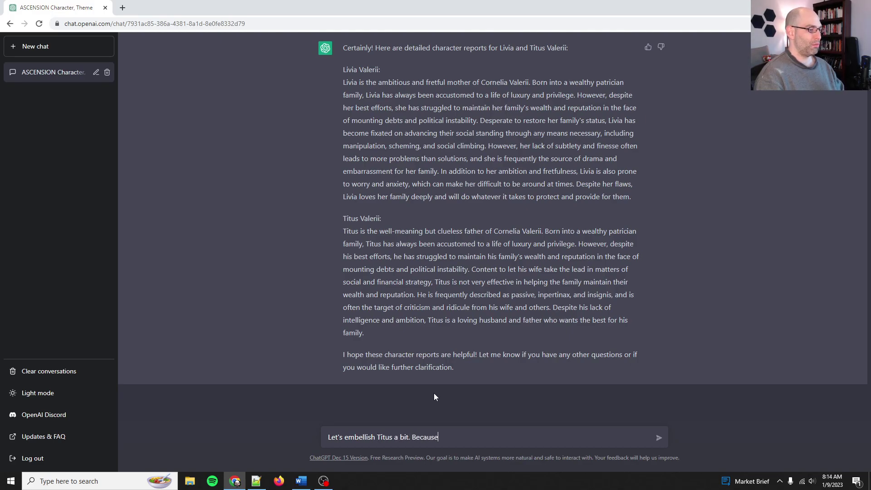
pyautogui.write(" he's so pas")
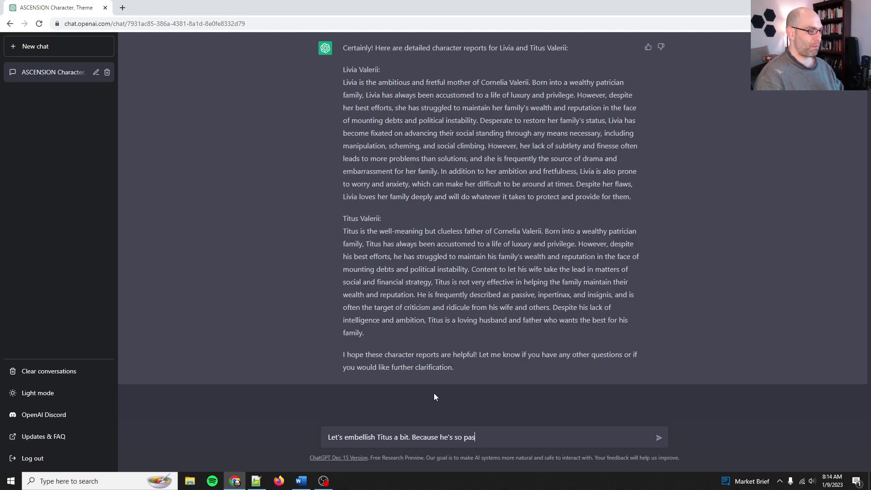
pyautogui.write('sive, he ')
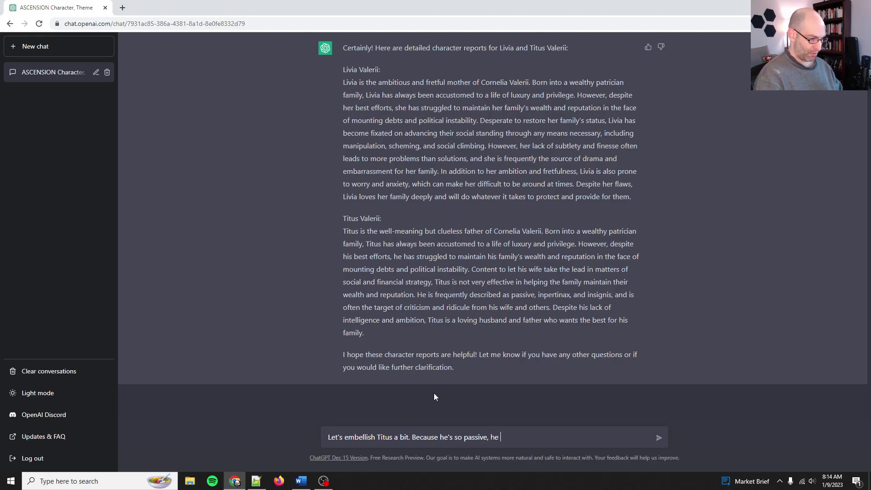
pyautogui.write('is often shunned ')
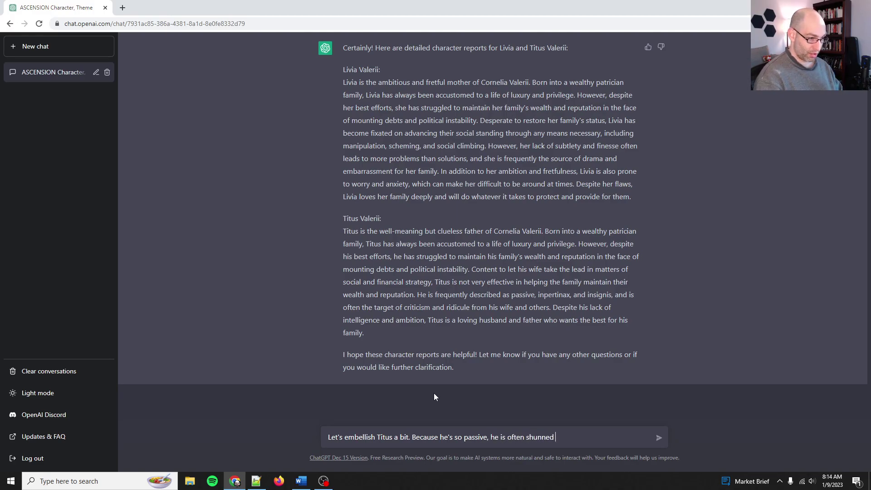
pyautogui.write('by mo')
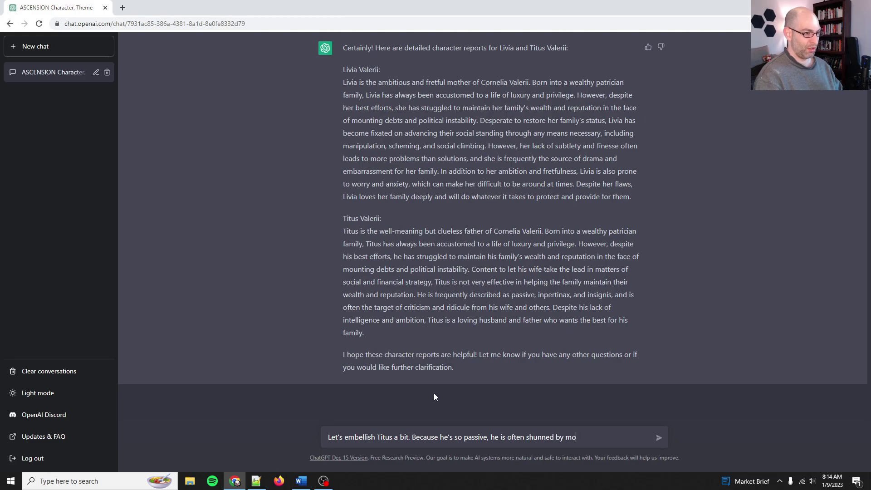
pyautogui.write('re vigorous Roman men')
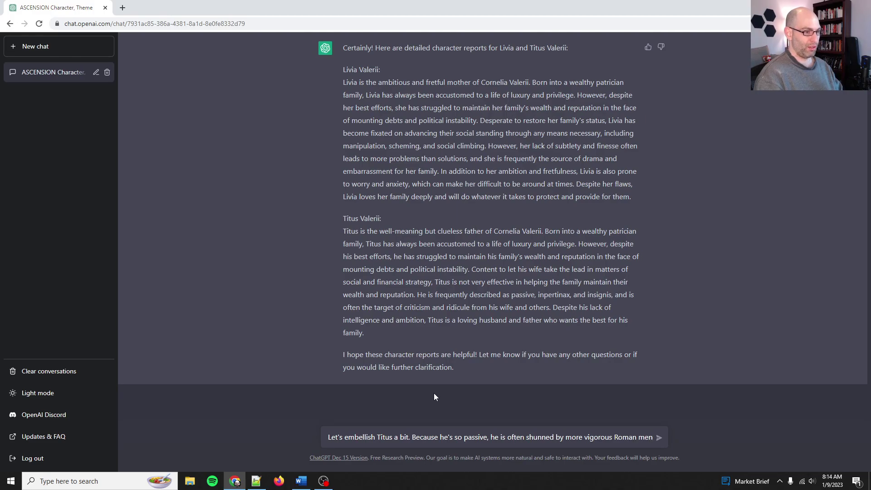
pyautogui.write('.')
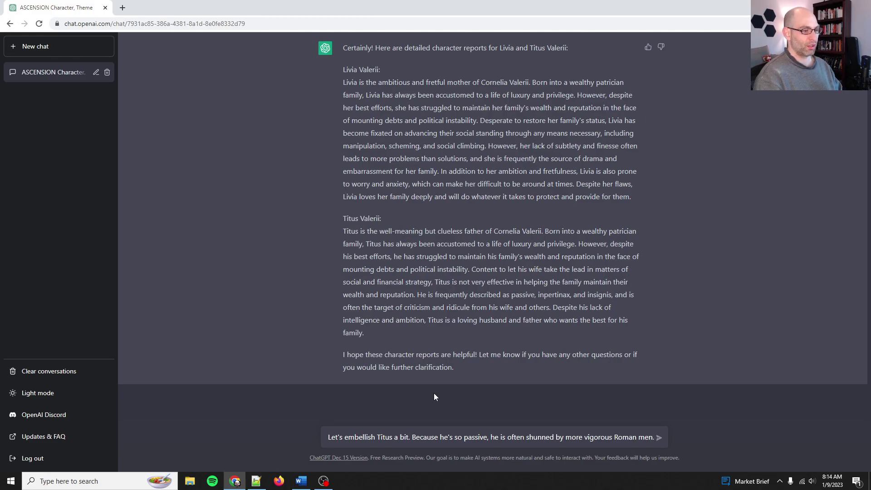
# Step: Add to the message that he doesn't take any mistresses and is often teased for having a potentially "infidelitous (spelling?)" wife
pyautogui.write(" He doesn't taken")
pyautogui.press('BackSpace')
pyautogui.press('BackSpace')
pyautogui.write('any mistresses')
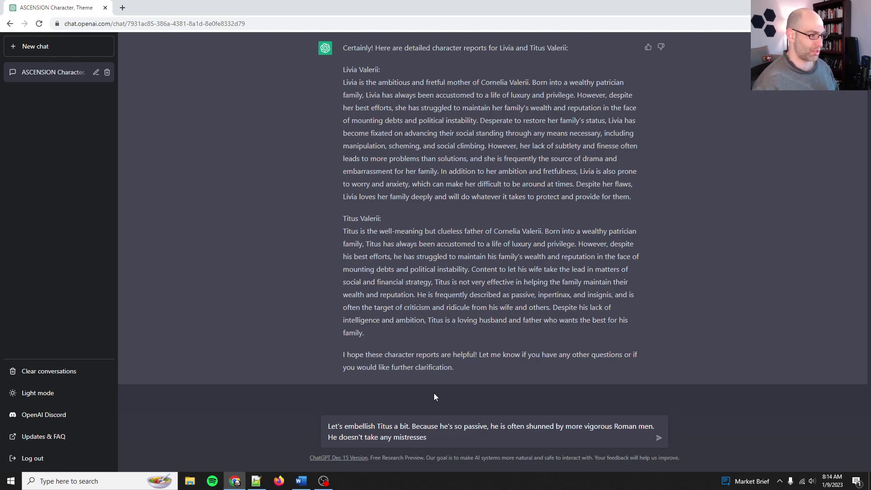
pyautogui.write('an')
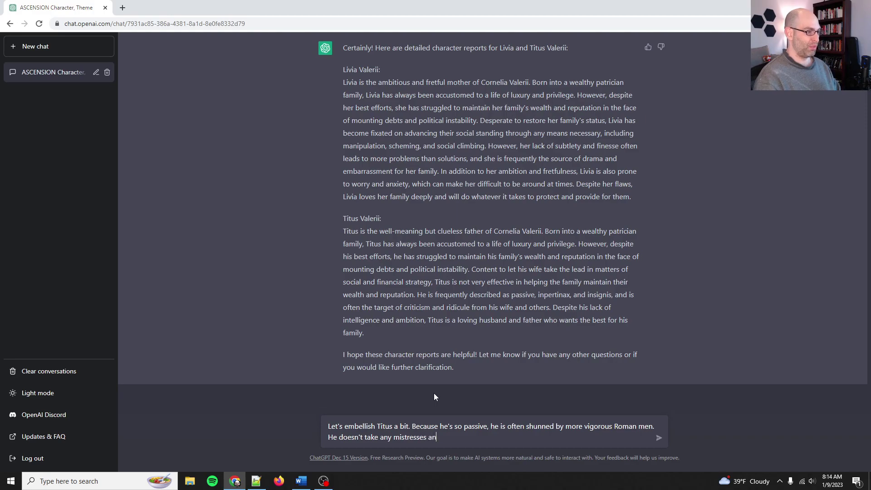
pyautogui.write('d is often ')
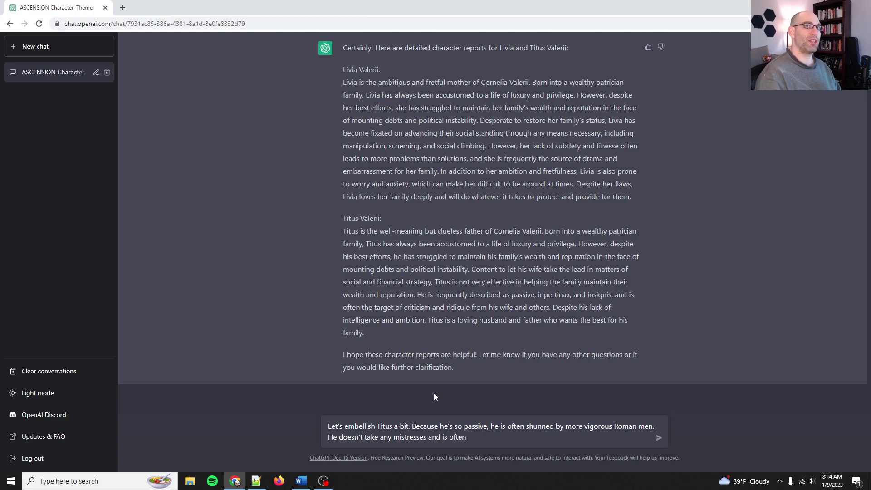
pyautogui.write('te')
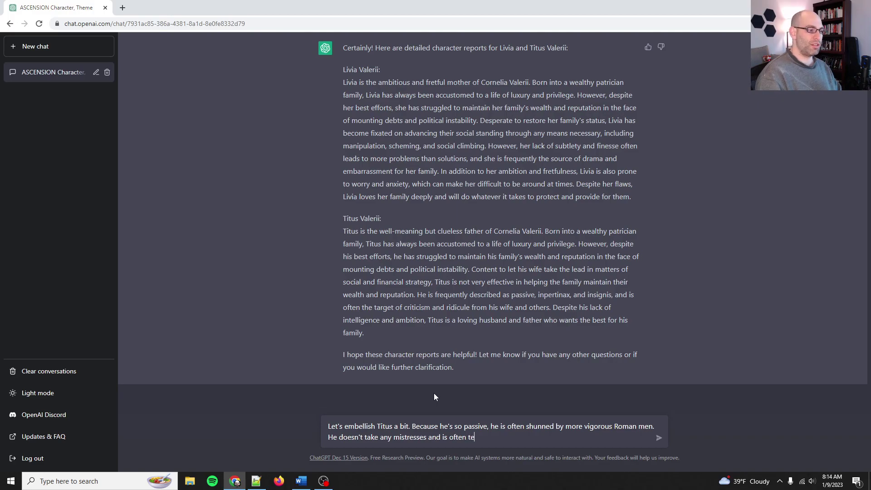
pyautogui.write('ased for havin')
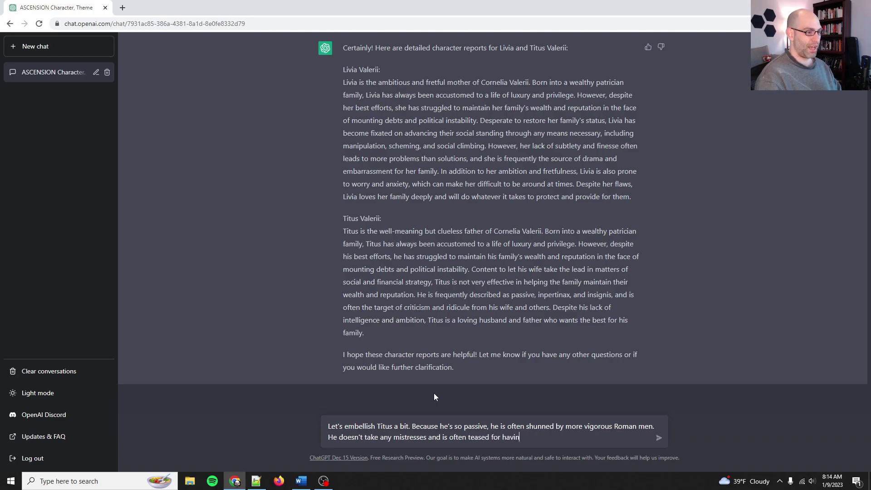
pyautogui.write('g a potentially infidelous ')
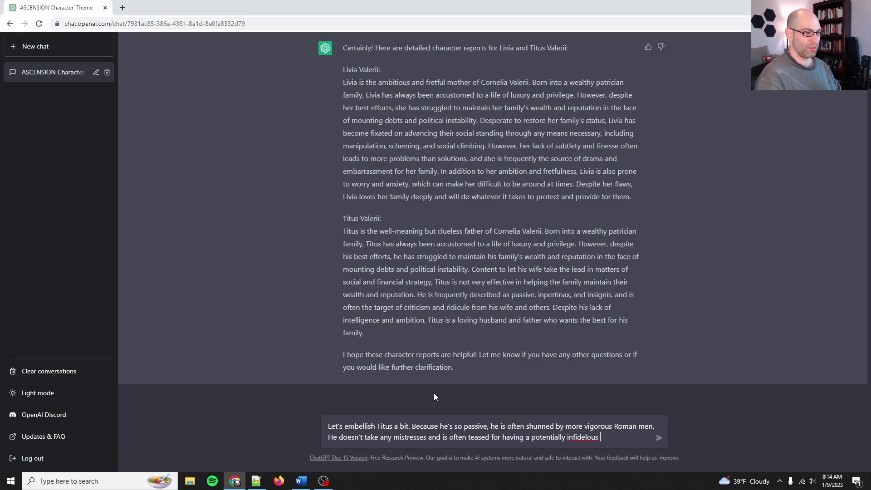
pyautogui.press('BackSpace')
pyautogui.press('BackSpace')
pyautogui.press('BackSpace')
pyautogui.press('BackSpace')
pyautogui.write('itous ')
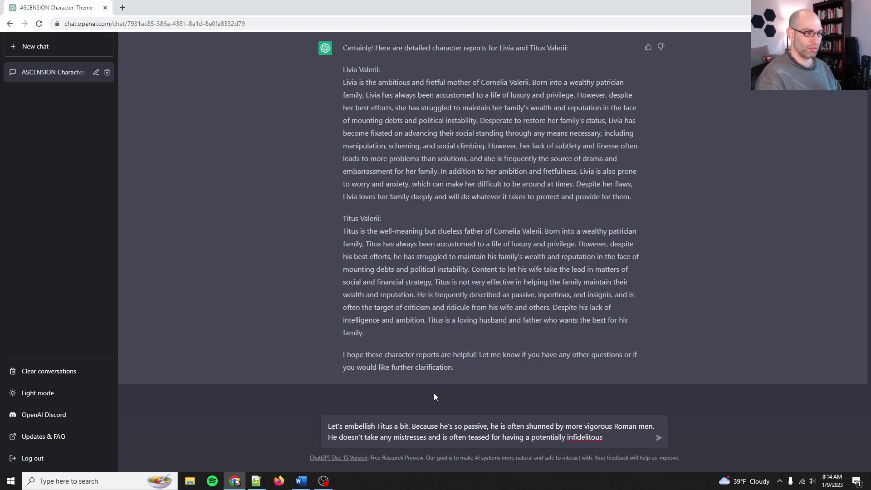
pyautogui.write('wife')
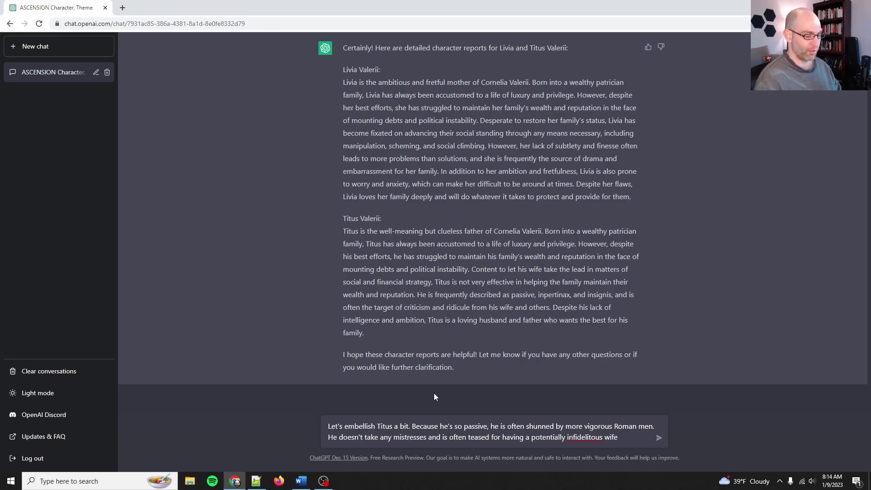
pyautogui.press('BackSpace')
pyautogui.press('BackSpace')
pyautogui.press('BackSpace')
pyautogui.press('BackSpace')
pyautogui.write('(spelling?) w')
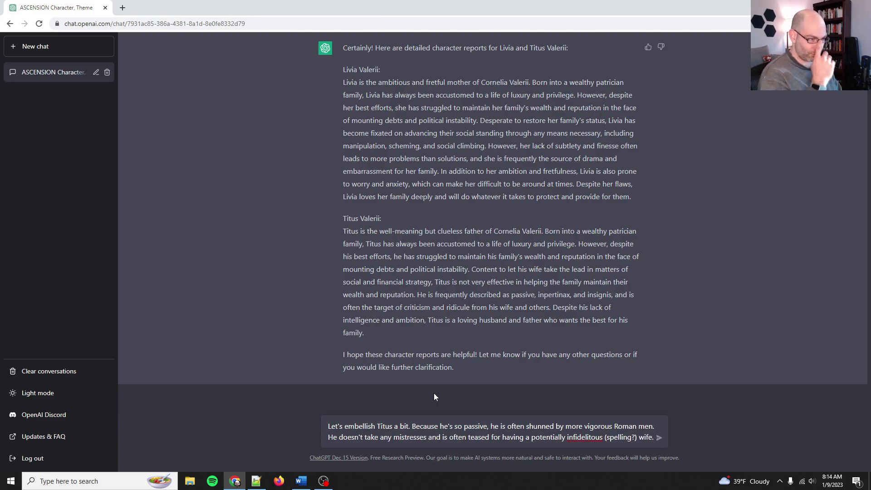
# Step: Finish the message with "So this speaks to Roman shame and social controls (part of the theme!)" and send it
pyautogui.write('ife. So this go')
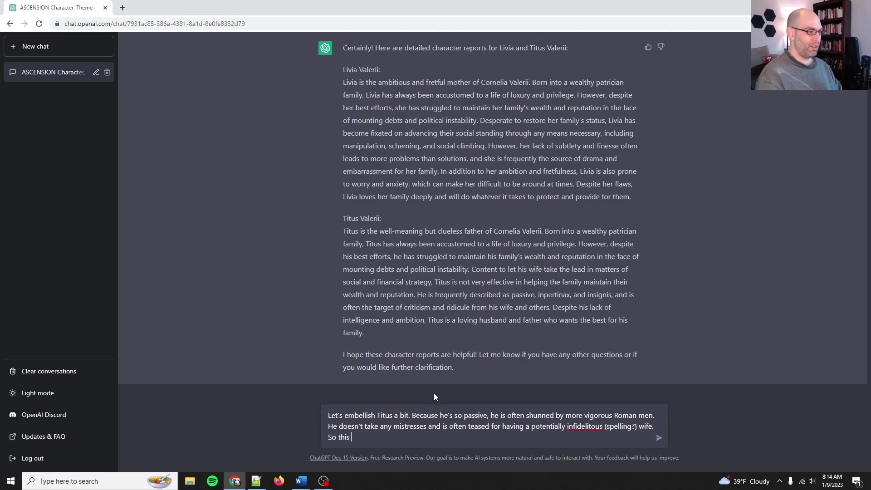
pyautogui.press('BackSpace')
pyautogui.press('BackSpace')
pyautogui.write('speaks')
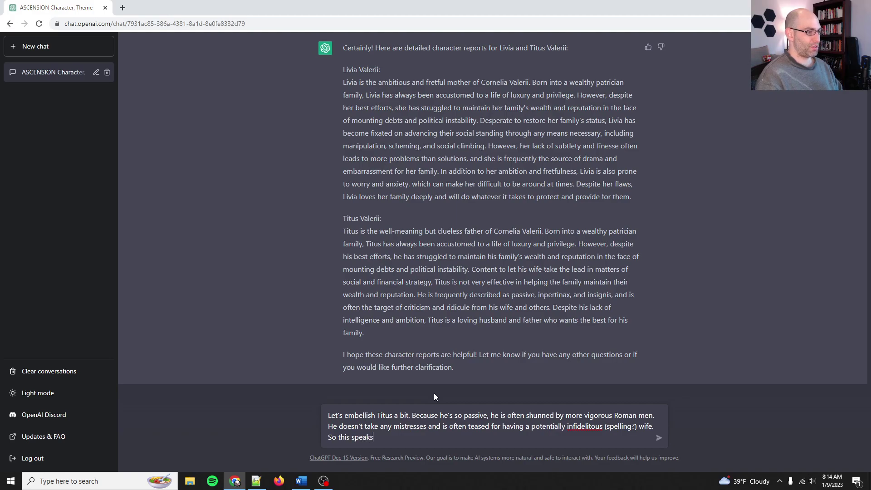
pyautogui.write(' to Roma')
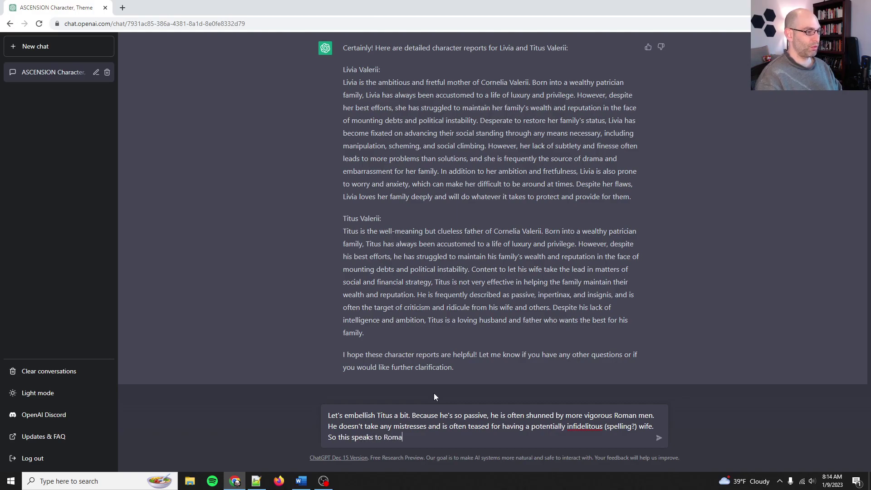
pyautogui.write('n shame and social ')
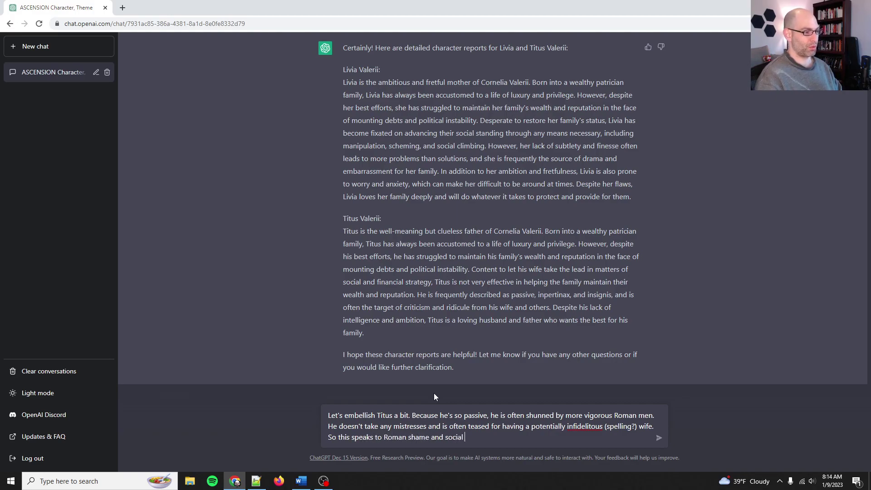
pyautogui.write('controls (')
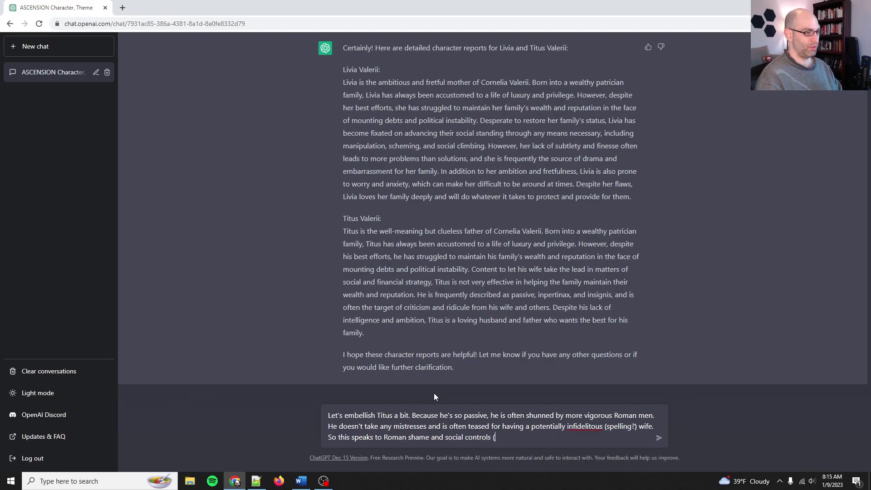
pyautogui.write('part of the theme!)')
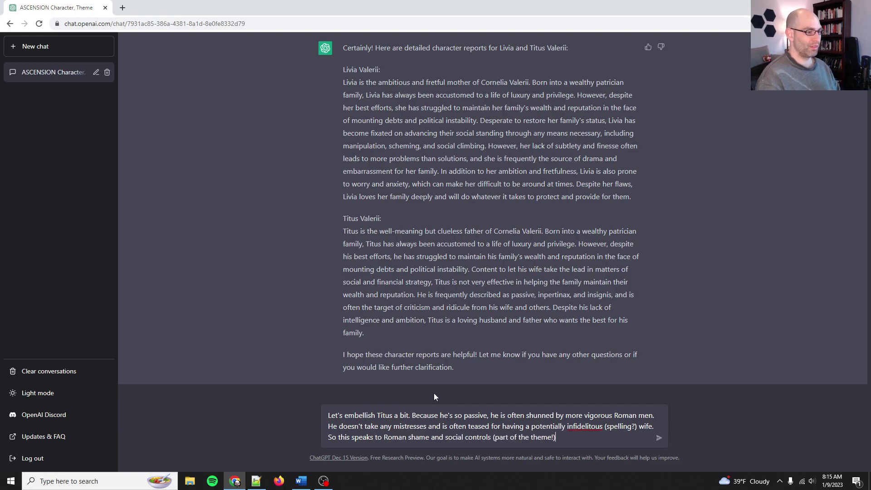
pyautogui.press('Return')
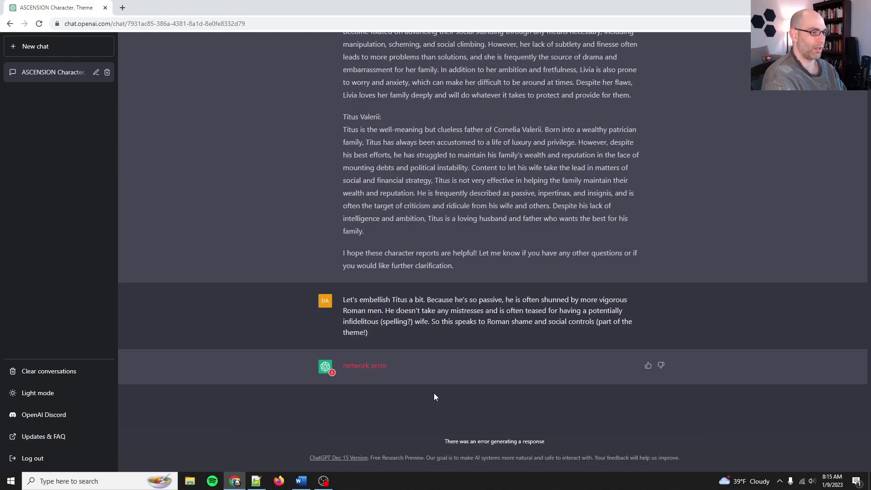
# Step: Reload the ChatGPT page and resubmit the message about embellishing Titus with its wording as is
pyautogui.moveTo(559, 310); pyautogui.dragTo(538, 322)
pyautogui.click(532, 308)
pyautogui.press('F5')
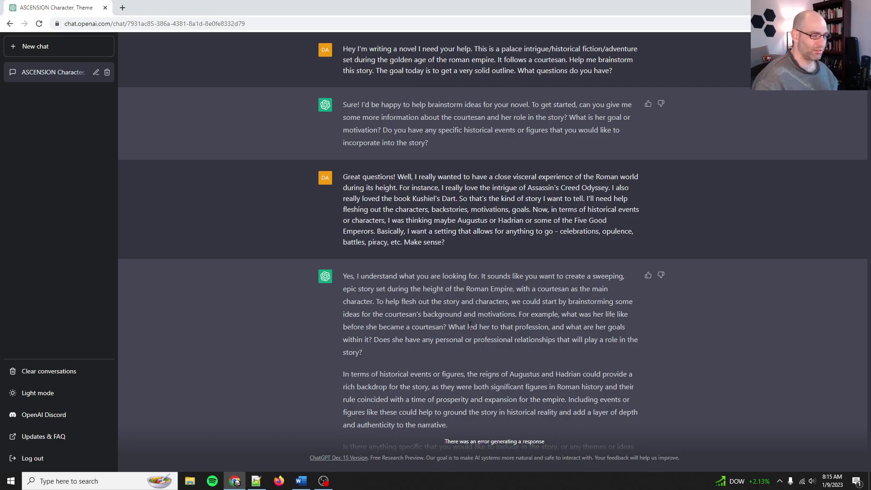
pyautogui.scroll(-20, 470, 324)
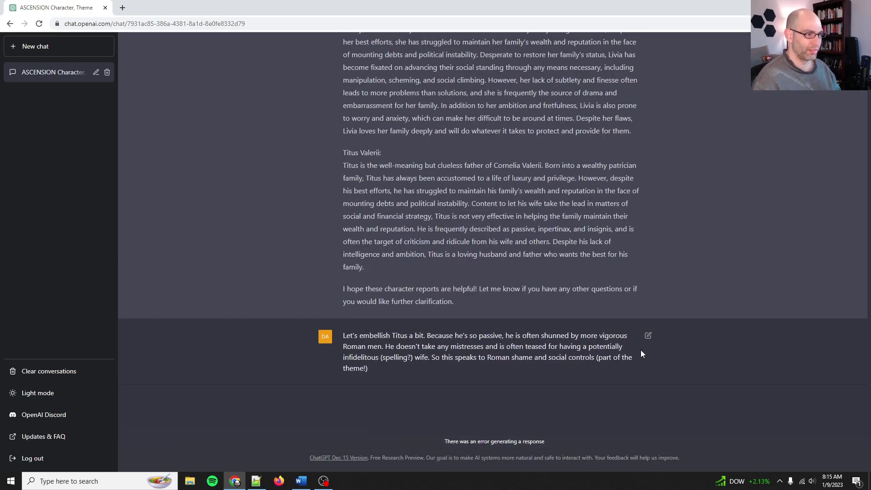
pyautogui.click(648, 337)
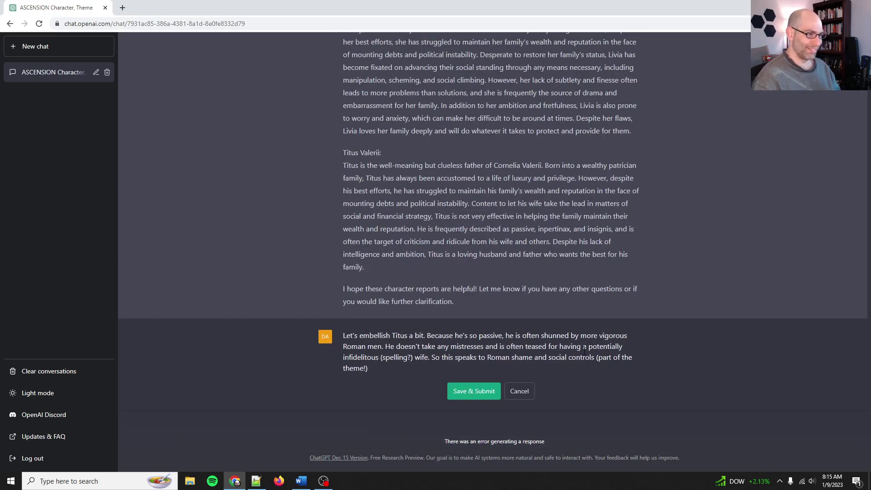
pyautogui.click(464, 396)
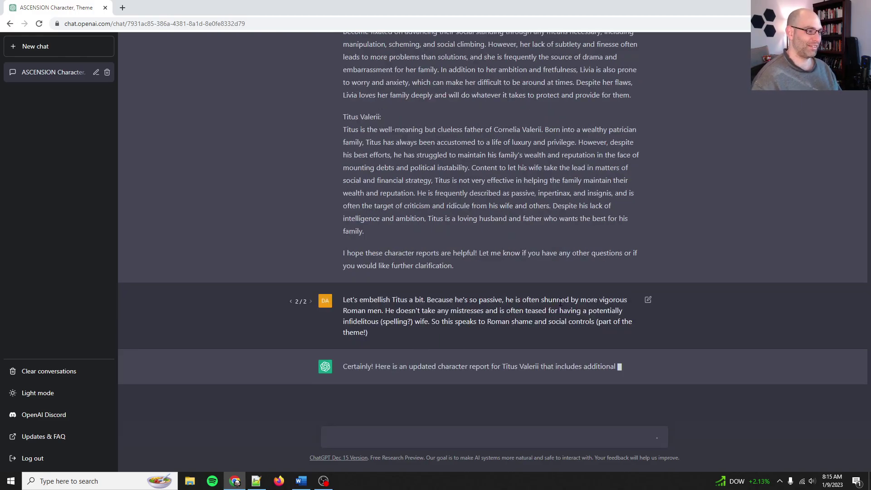
pyautogui.click(326, 481)
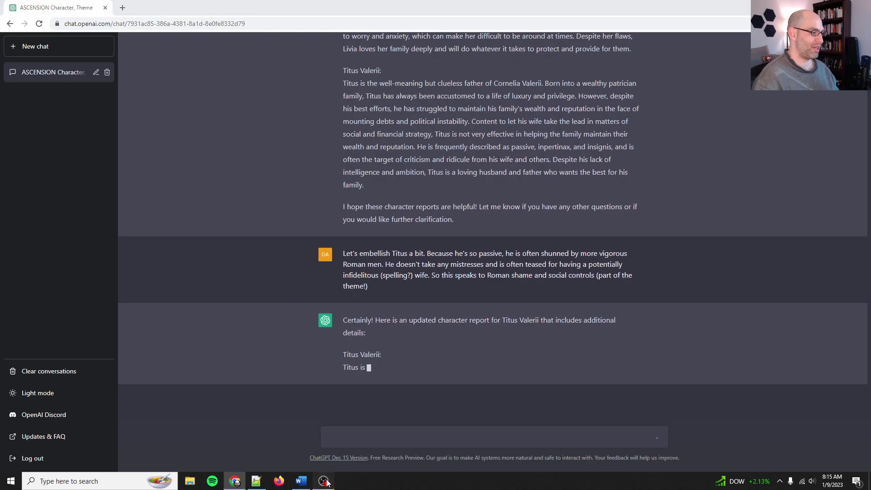
pyautogui.hotkey('alt', 'Tab')
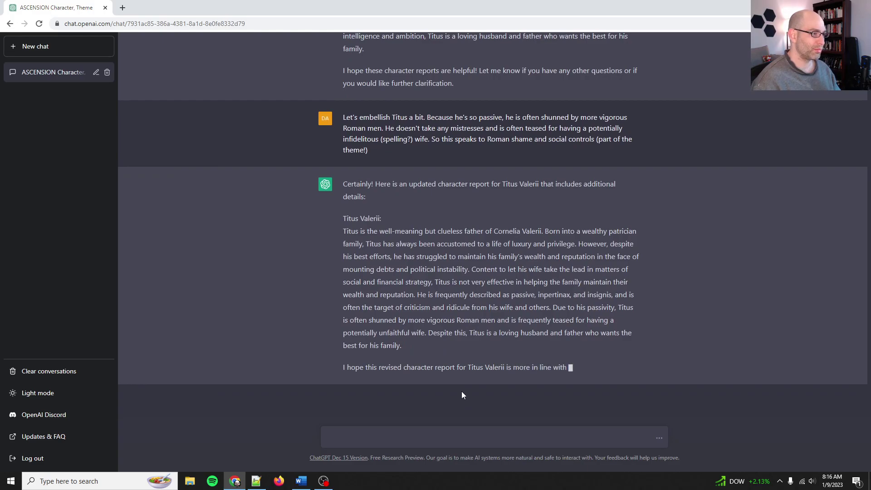
# Step: Copy the updated Titus report paragraph from ChatGPT and paste it into the Word notes as unformatted text after "(the well-meaning) -"
pyautogui.moveTo(343, 218)
pyautogui.mouseDown()
pyautogui.moveTo(360, 231)
pyautogui.moveTo(412, 333)
pyautogui.moveTo(338, 224)
pyautogui.mouseUp()
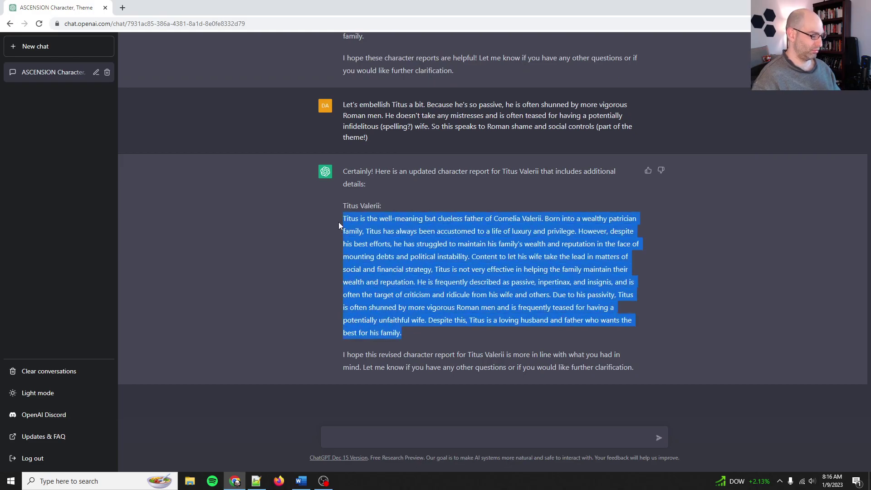
pyautogui.hotkey('alt', 'Tab')
pyautogui.hotkey('alt', 'Tab')
pyautogui.hotkey('alt', 'Tab')
pyautogui.hotkey('alt', 'Tab')
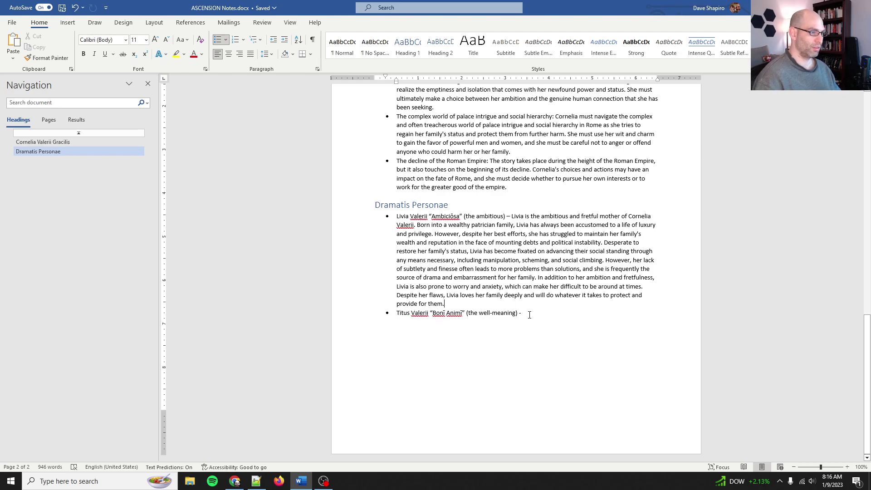
pyautogui.hotkey('ctrl', 'alt', 'v')
pyautogui.press('Down')
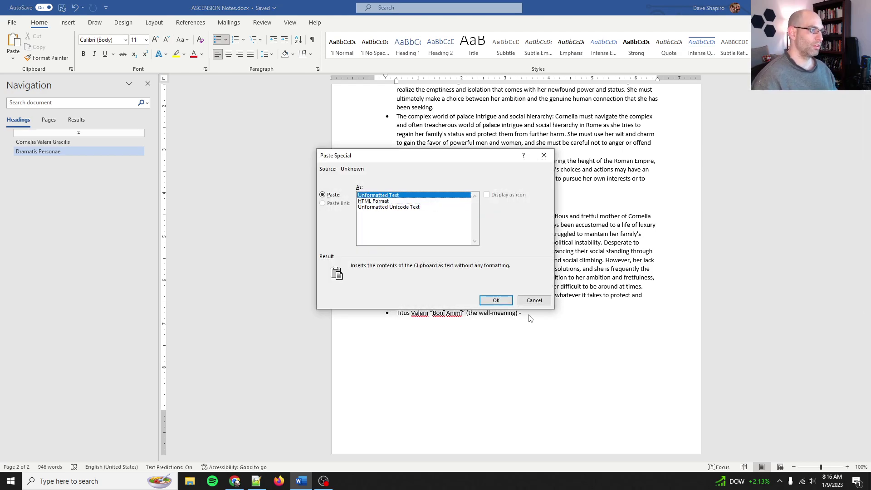
pyautogui.press('Return')
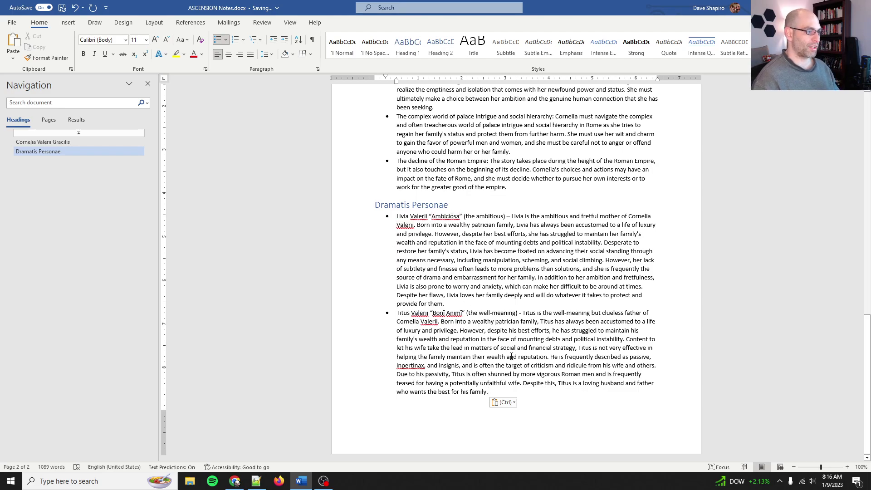
# Step: Switch back to ChatGPT and review the earlier conversation about Cornelia's cognomen, the cast of characters and the Maiden arc
pyautogui.hotkey('alt', 'Tab')
pyautogui.click(426, 343)
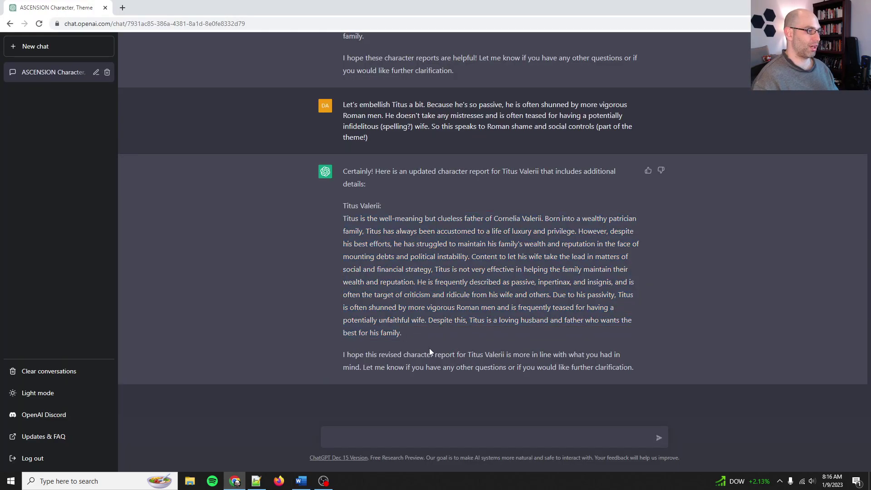
pyautogui.scroll(4, 388, 355)
pyautogui.scroll(-4, 388, 354)
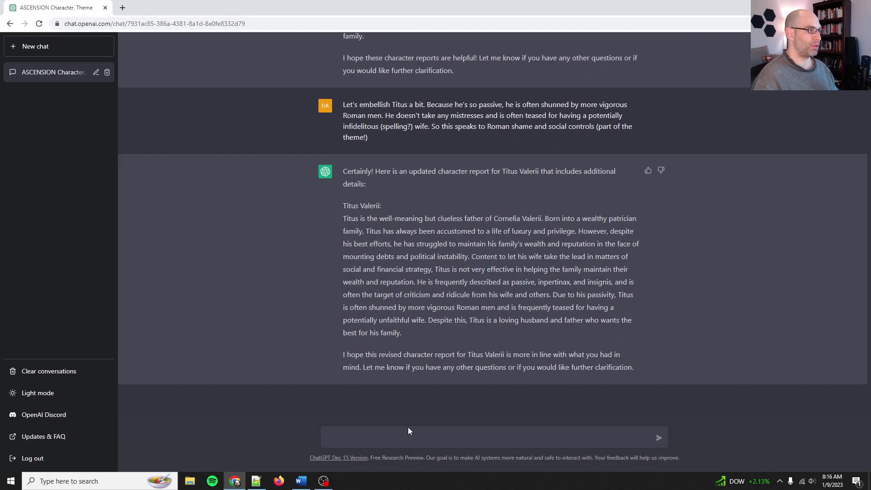
pyautogui.scroll(1, 418, 361)
pyautogui.scroll(15, 418, 360)
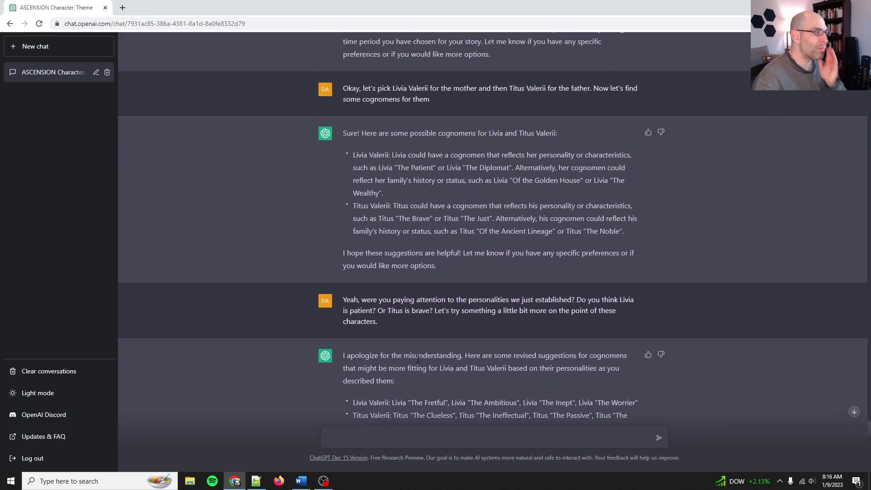
pyautogui.scroll(15, 418, 359)
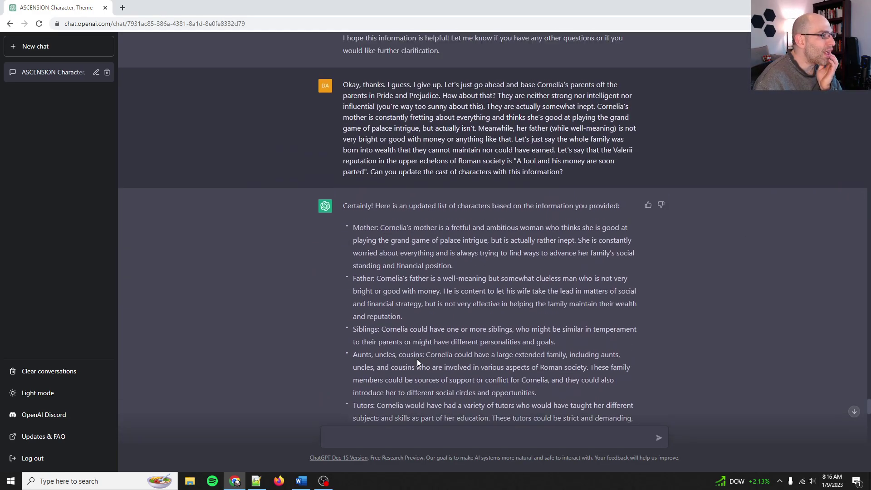
pyautogui.scroll(15, 418, 360)
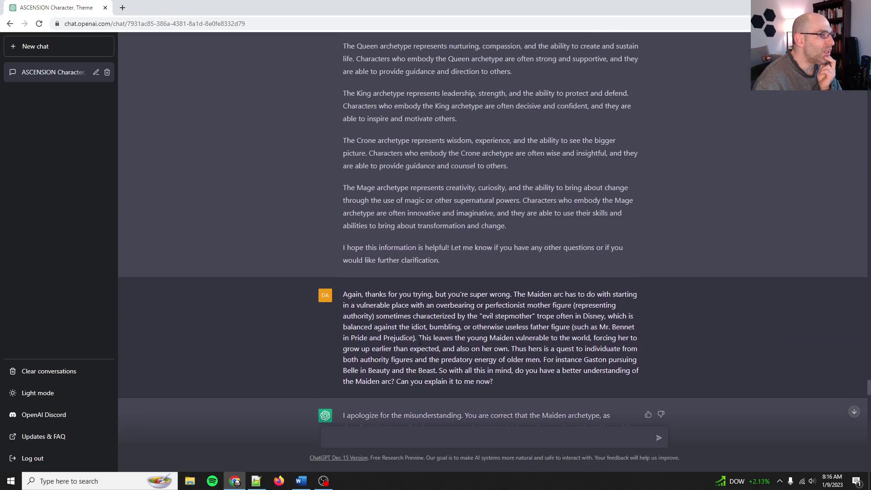
pyautogui.scroll(15, 420, 341)
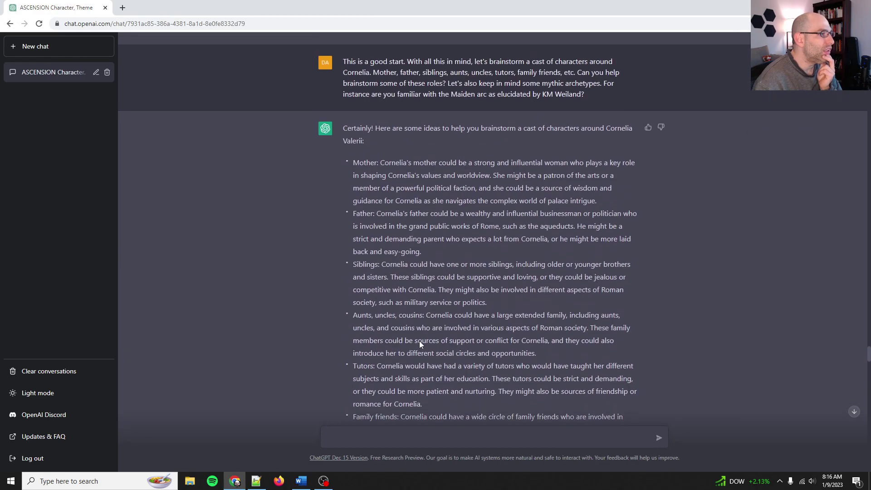
pyautogui.scroll(12, 419, 341)
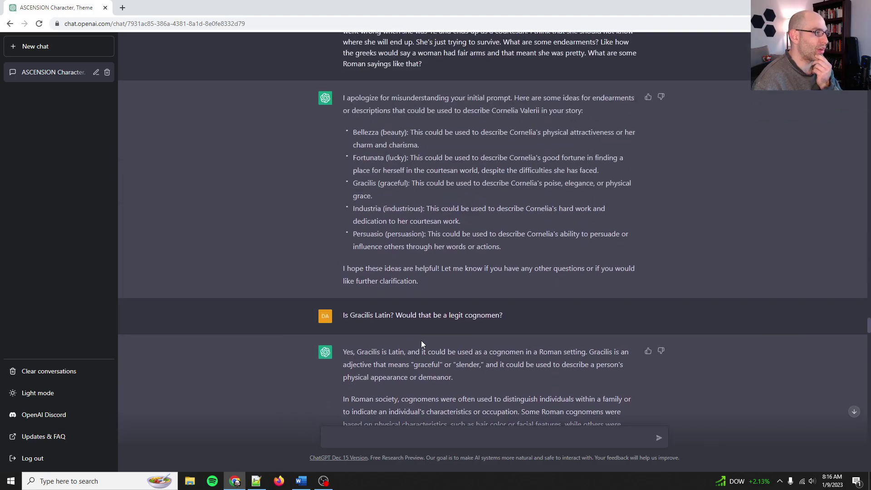
pyautogui.scroll(-20, 421, 343)
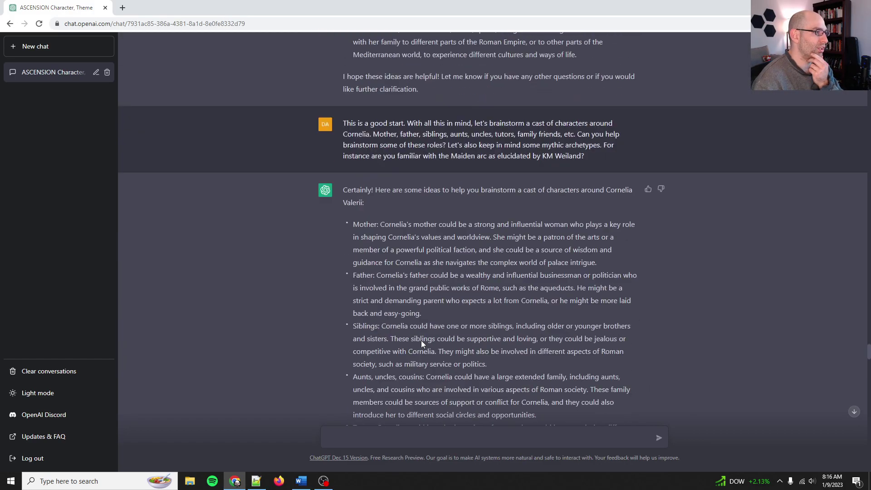
pyautogui.scroll(-20, 421, 344)
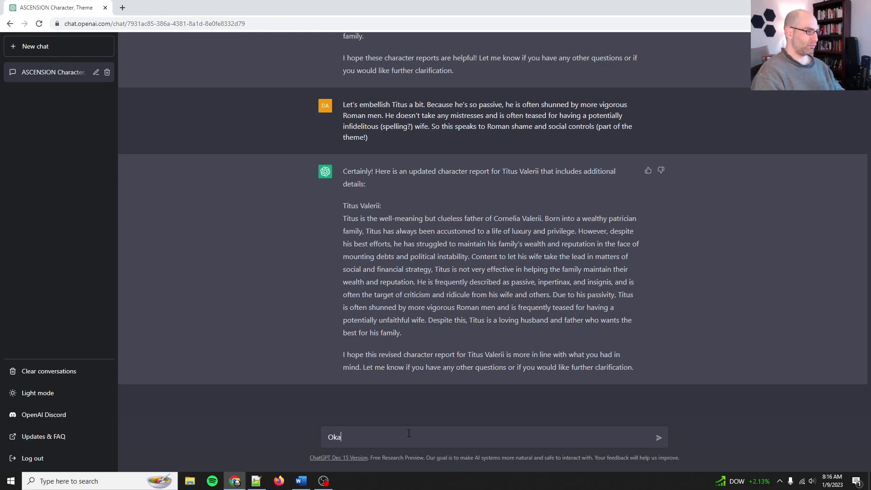
# Step: Begin a message with "Okay great! The first plot points are coming together now. Let's brainstorm the opening chapters of the story."
pyautogui.write('reat! The first plot points are coming together now. ')
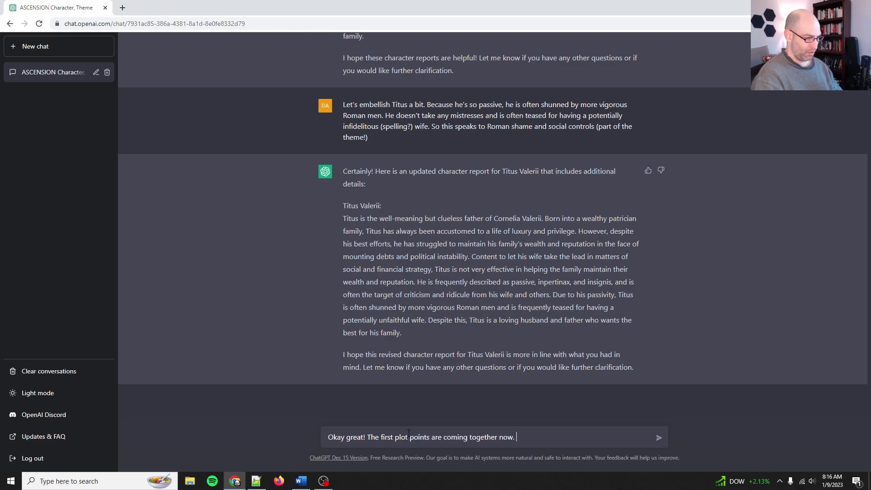
pyautogui.write('L')
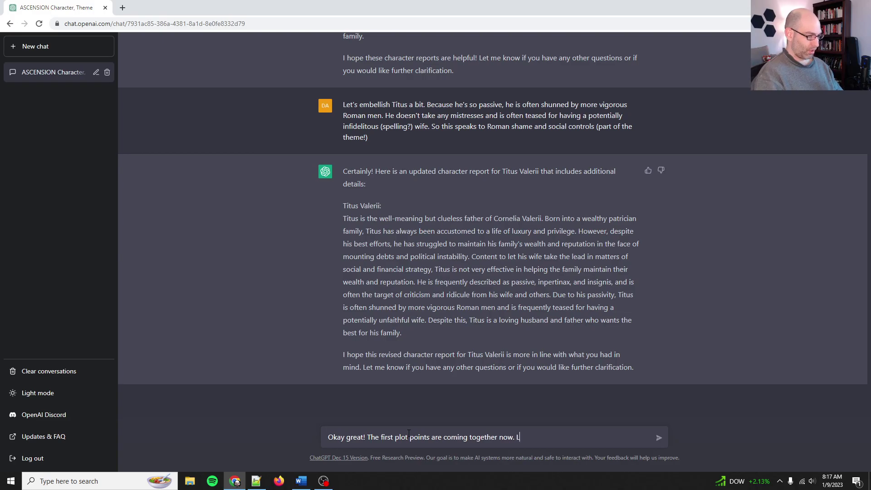
pyautogui.write("et's brainstorm the opening ")
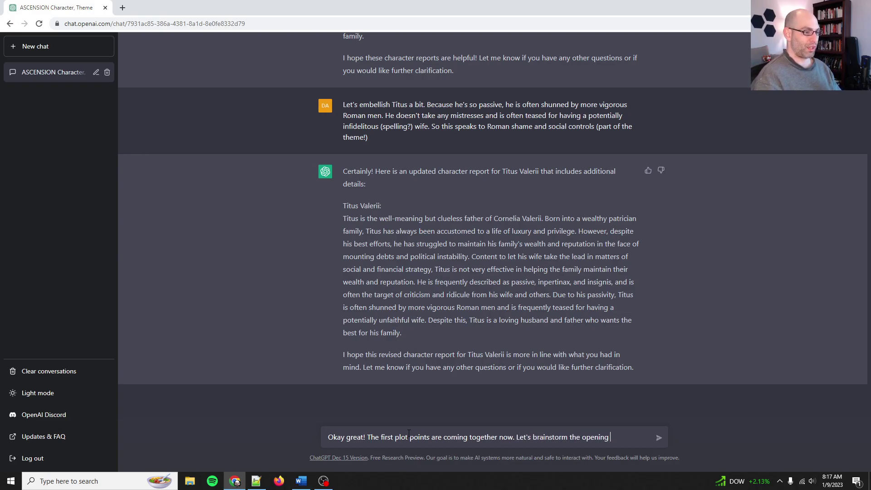
pyautogui.write('chapters of the story.')
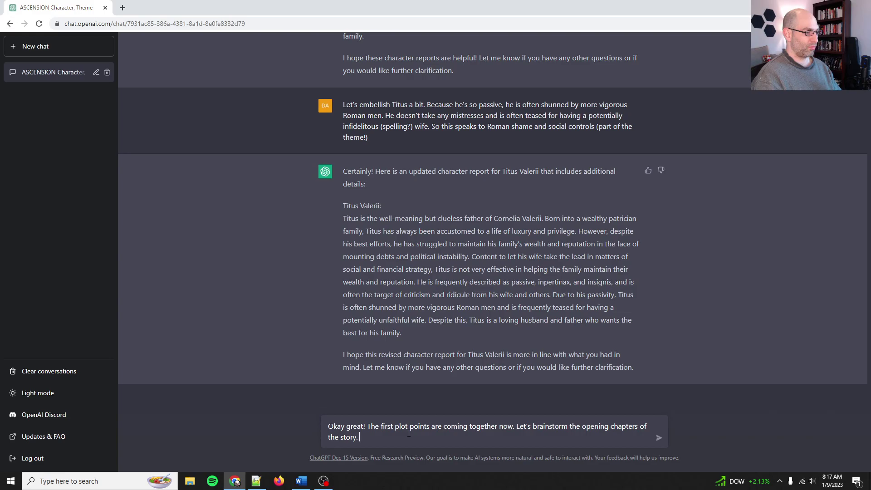
# Step: Add that it starts with Cornelia being 12 years old, so 2 or 3 chapters of her "ordinary life" are needed before disaster strikes her family
pyautogui.write(' It starts with Co')
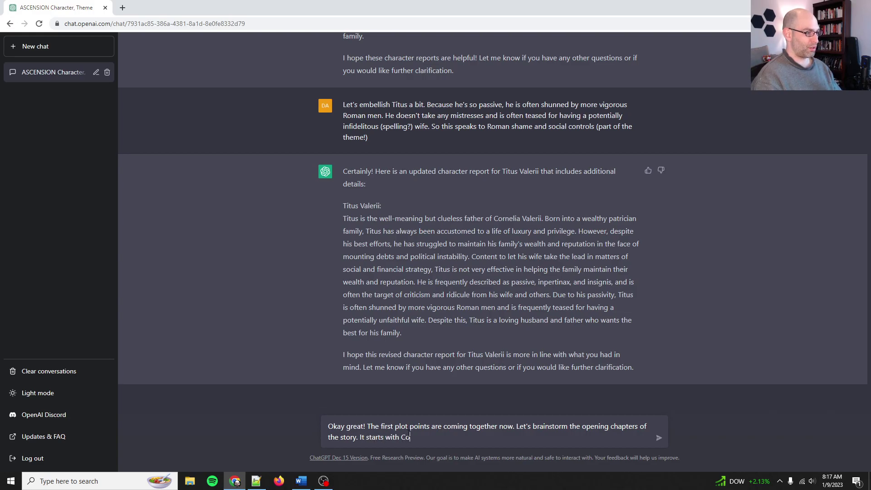
pyautogui.write('rnelia being 12 years old, so we need')
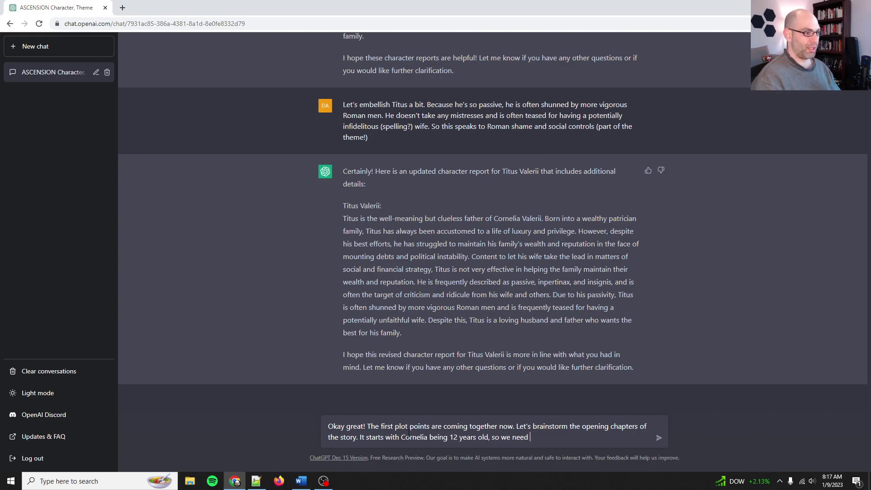
pyautogui.write(' 2')
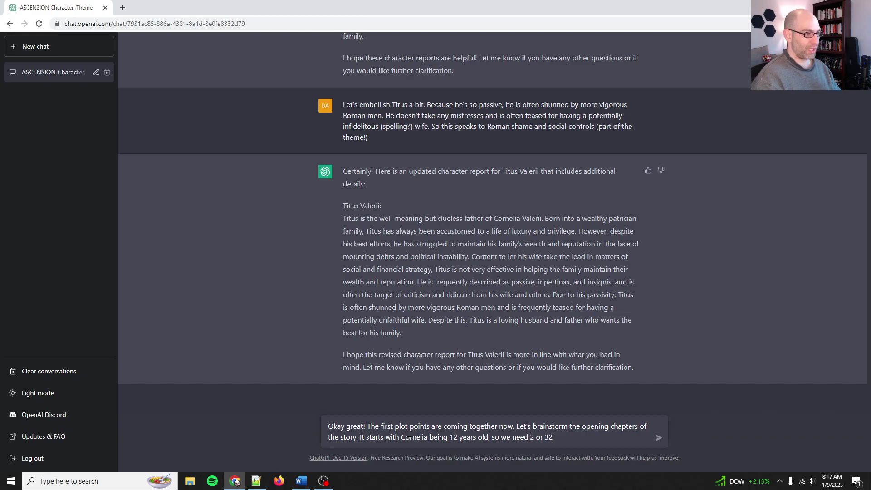
pyautogui.write(' or 3 chapters of her "ordinary life')
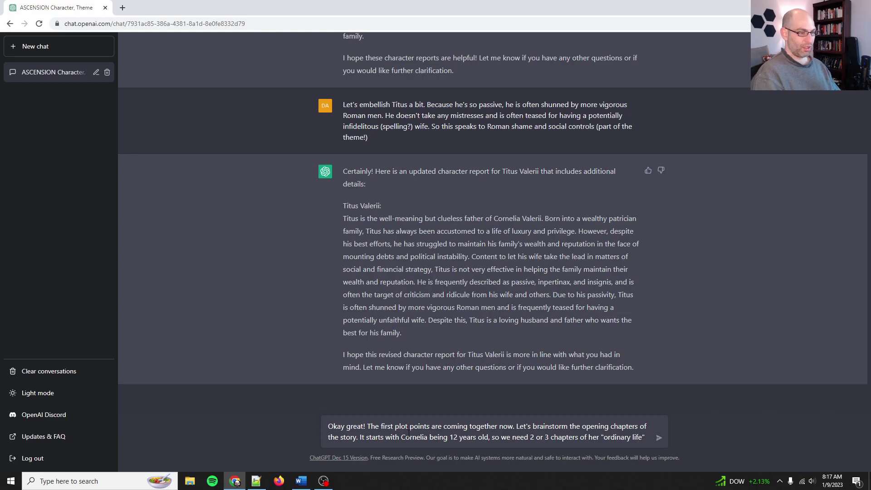
pyautogui.write('" before ')
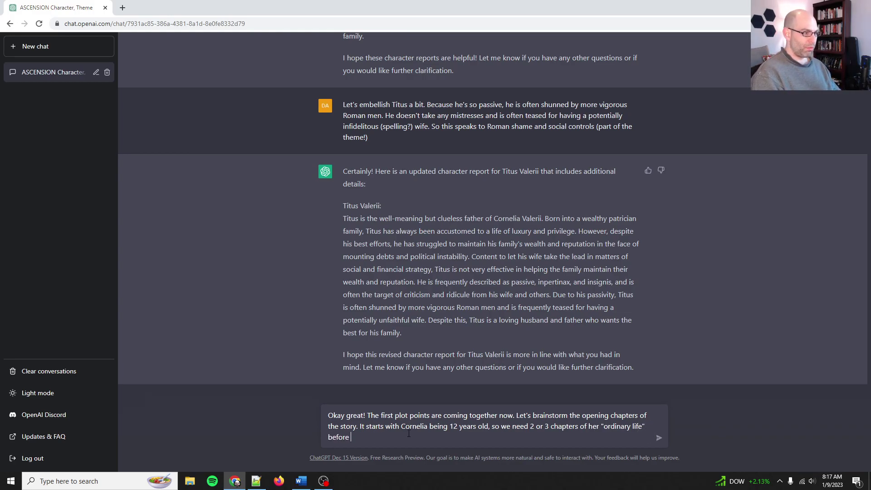
pyautogui.write('disaster strikes her family.')
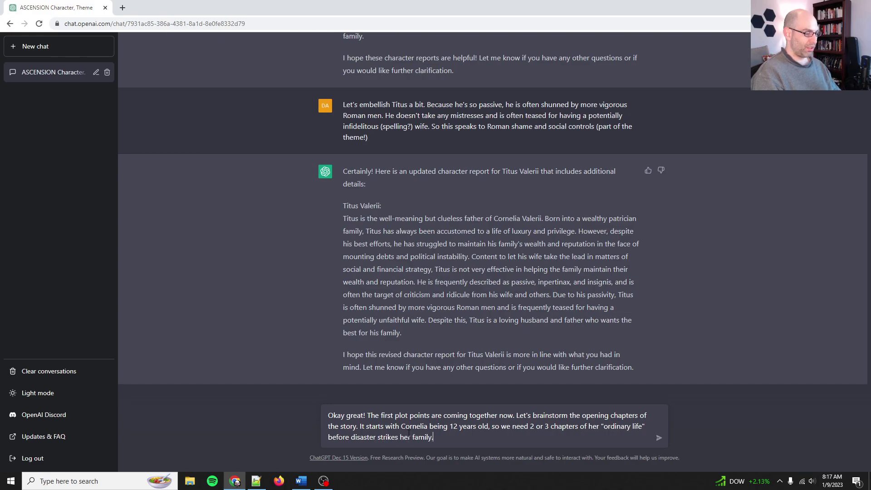
# Step: Finish the message with "Help me brainstorm what goes into these opening chapters." and send it
pyautogui.write(' Help me brainstorm what ')
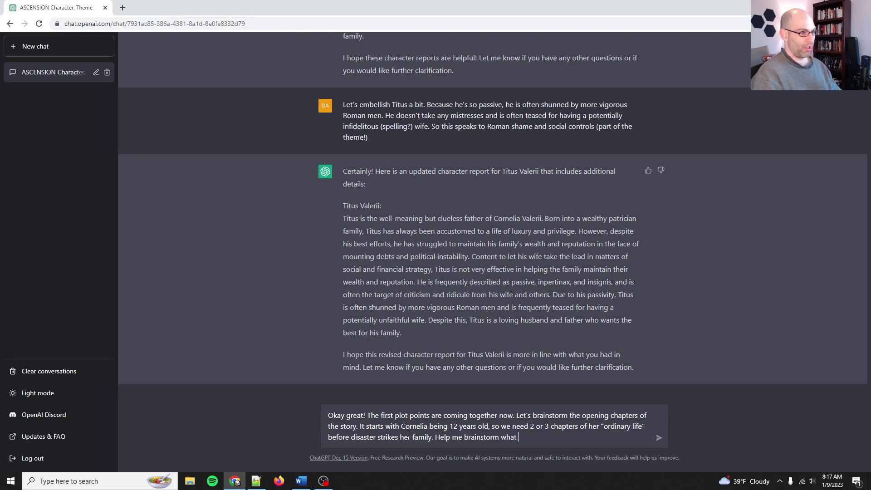
pyautogui.write('goes into these ope')
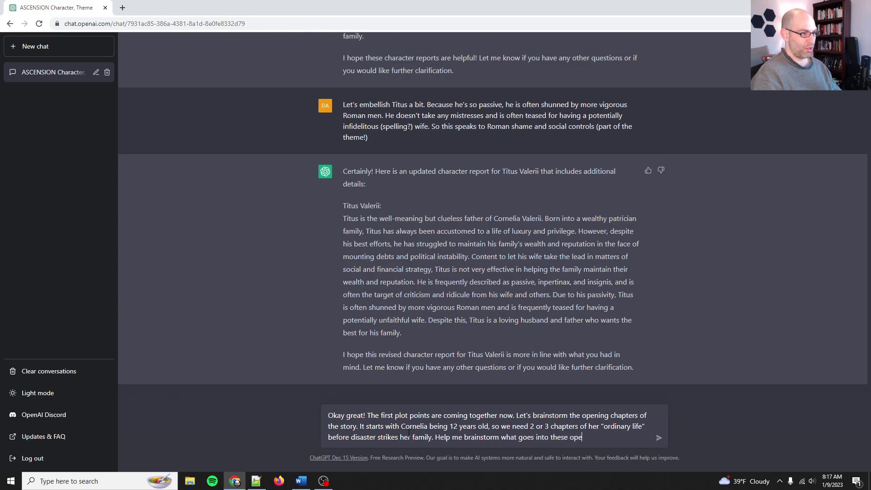
pyautogui.write('ning chapters.')
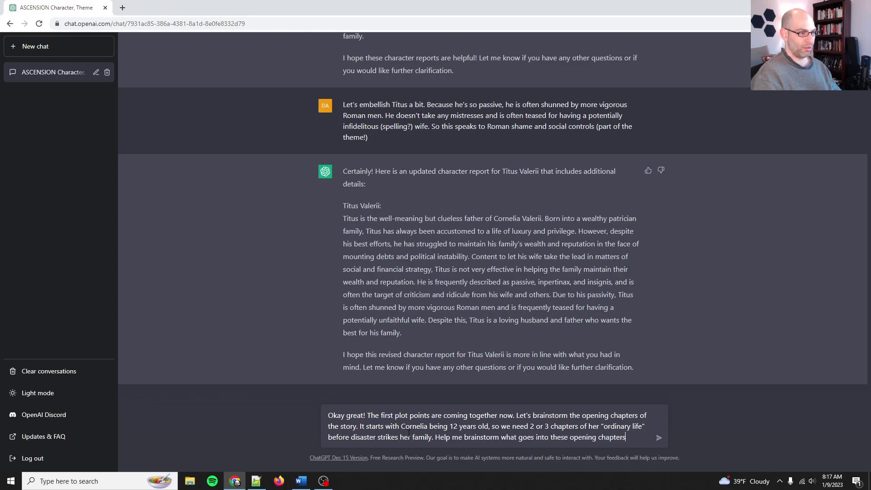
pyautogui.press('Return')
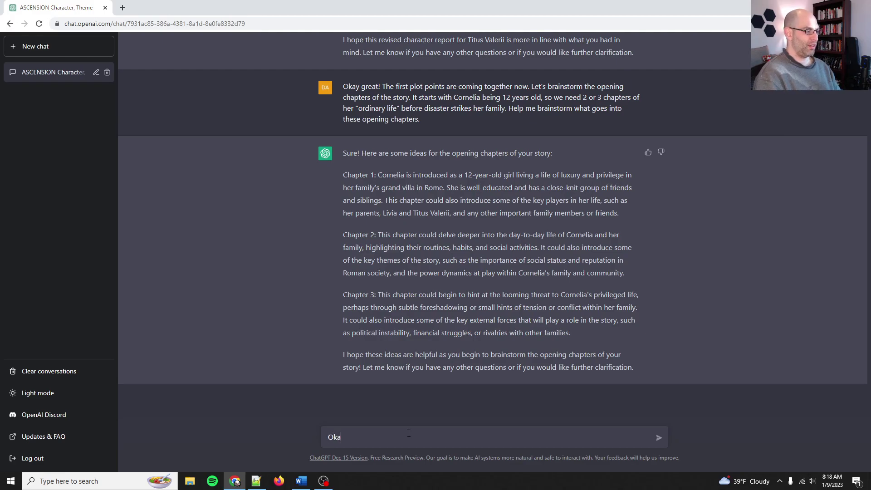
# Step: Begin a reply calling the ideas really great and asking for an update making Chapter 1 totally carefree, establishing the setting and Cornelia's personality
pyautogui.write('ally great. ')
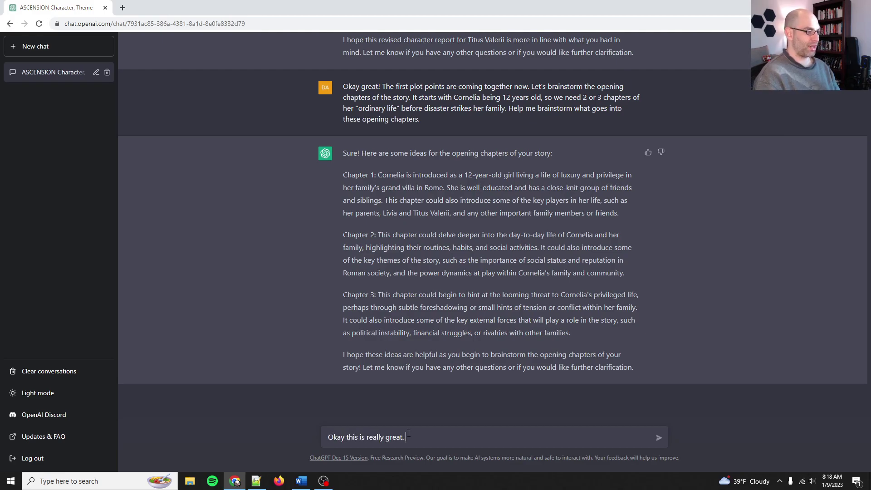
pyautogui.write("Let's update it jus")
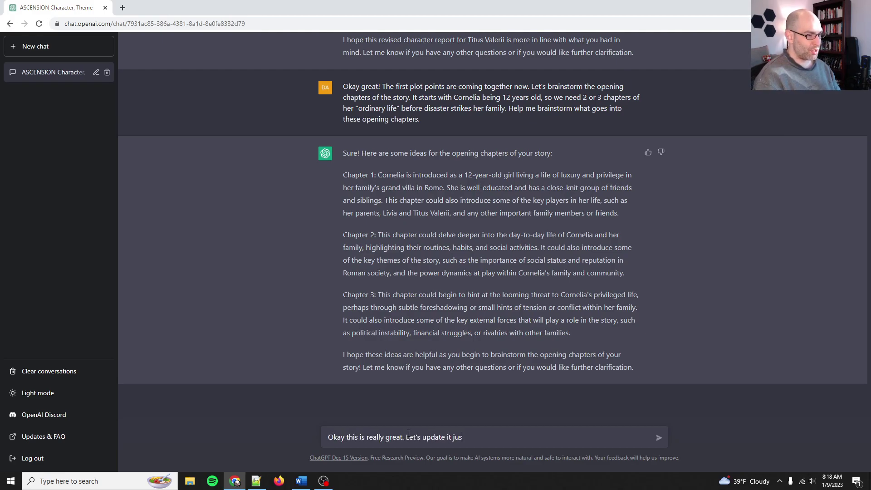
pyautogui.write('t a bit. Chapter ')
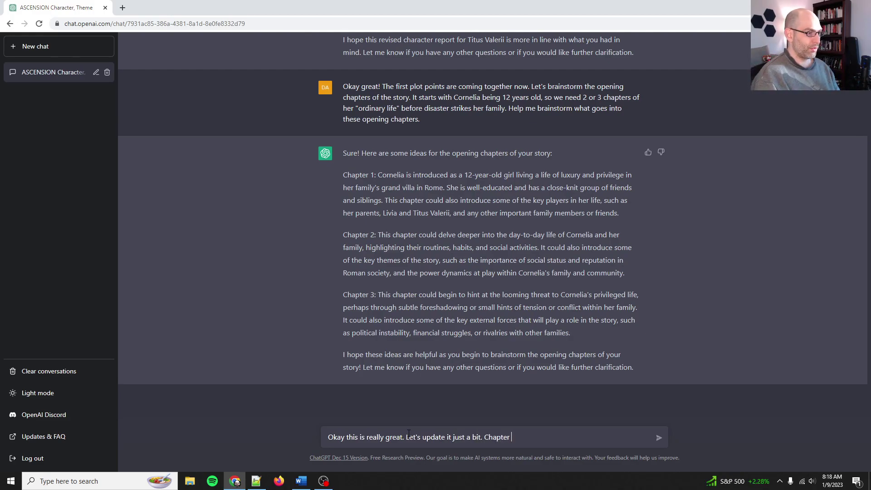
pyautogui.write('1 can be totally carefree, where we establish the setting')
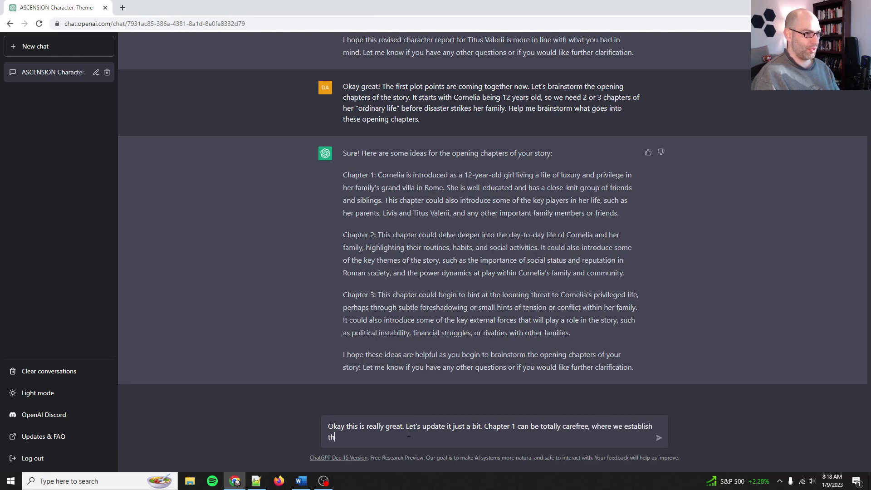
pyautogui.write(' and Corn')
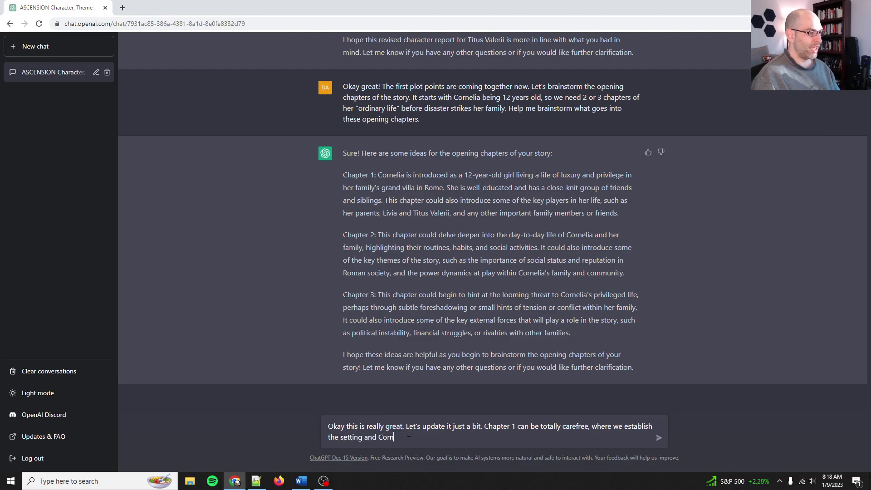
pyautogui.write("elia's personality")
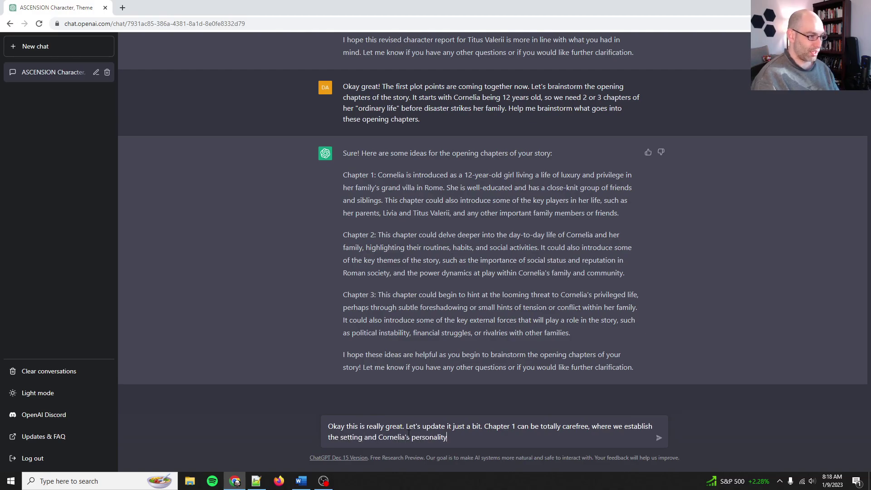
# Step: Continue the reply with "Let's move the foreshadowing into chapter 2"
pyautogui.write(". Let's move the p")
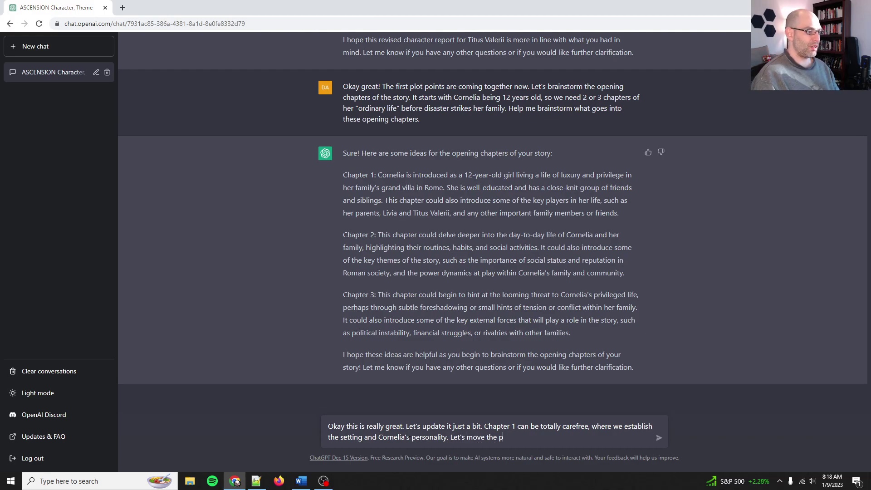
pyautogui.write('o')
pyautogui.press('BackSpace')
pyautogui.press('BackSpace')
pyautogui.write('foreshadowin')
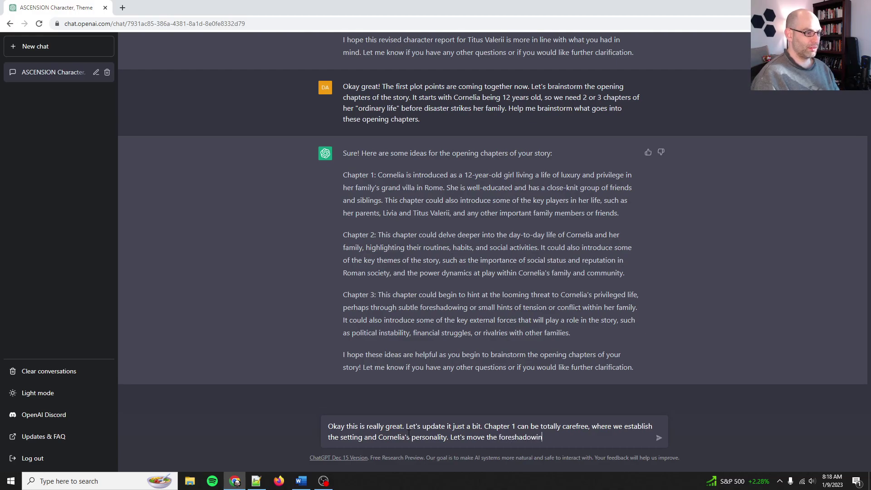
pyautogui.write('g into chapter 2')
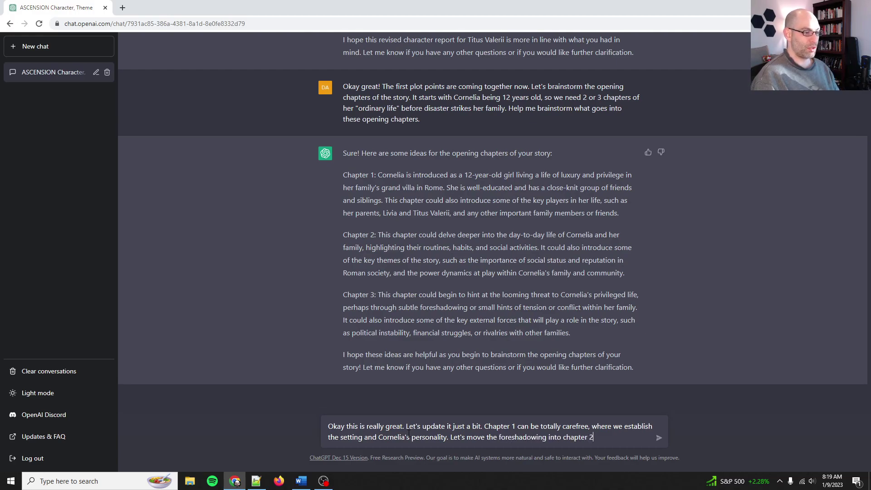
# Step: Add to the reply "Let's say that Titus and Livia are excited to have new house guests over"
pyautogui.write(". Let's say that Titus")
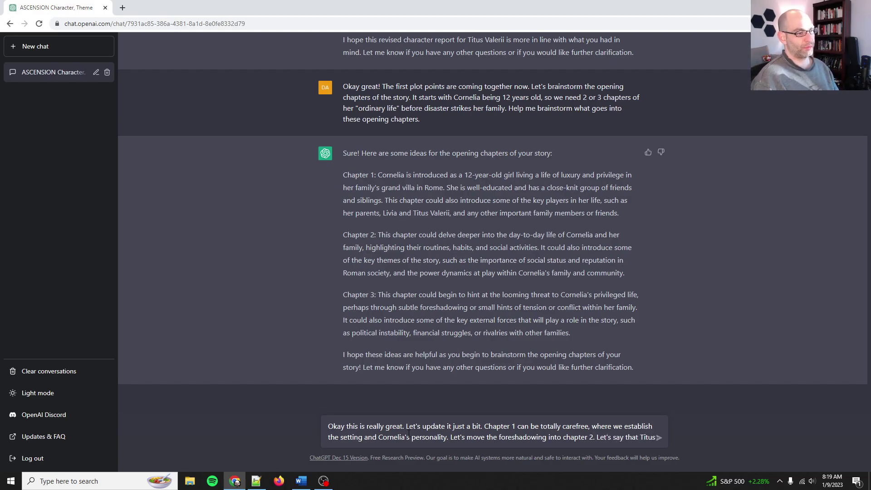
pyautogui.write(' and')
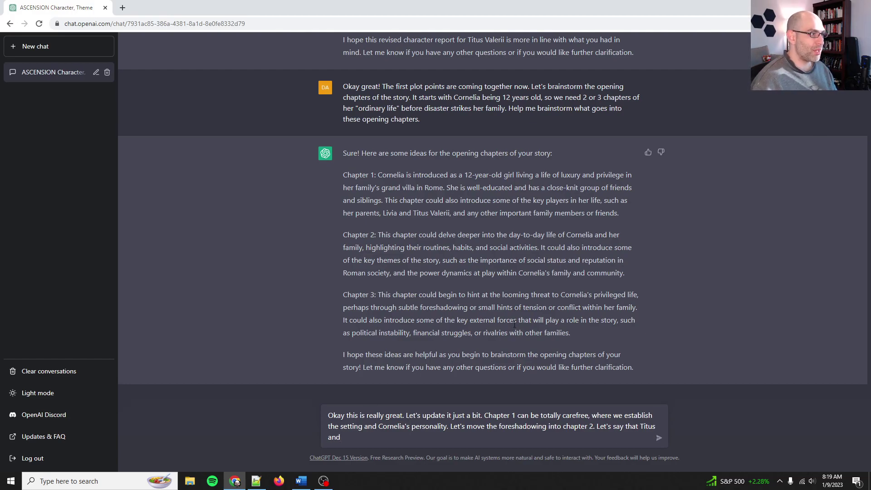
pyautogui.scroll(20, 518, 334)
pyautogui.scroll(-15, 395, 241)
pyautogui.write('Livia')
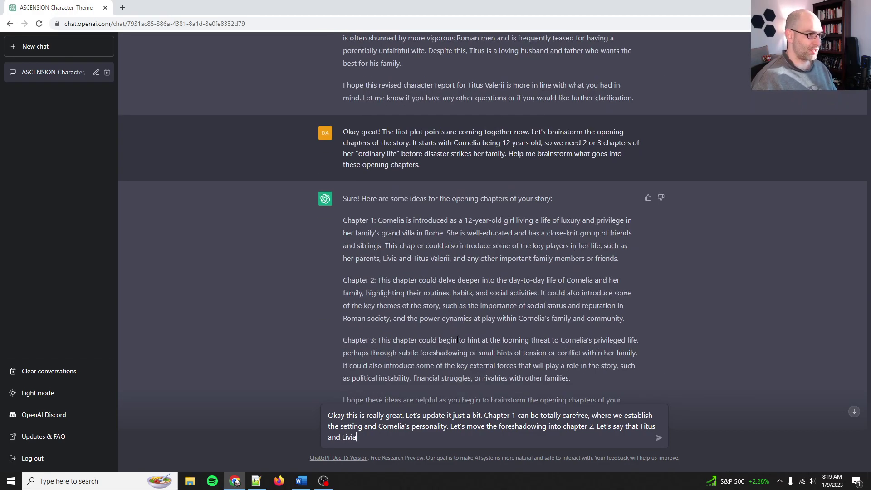
pyautogui.write(' are ex')
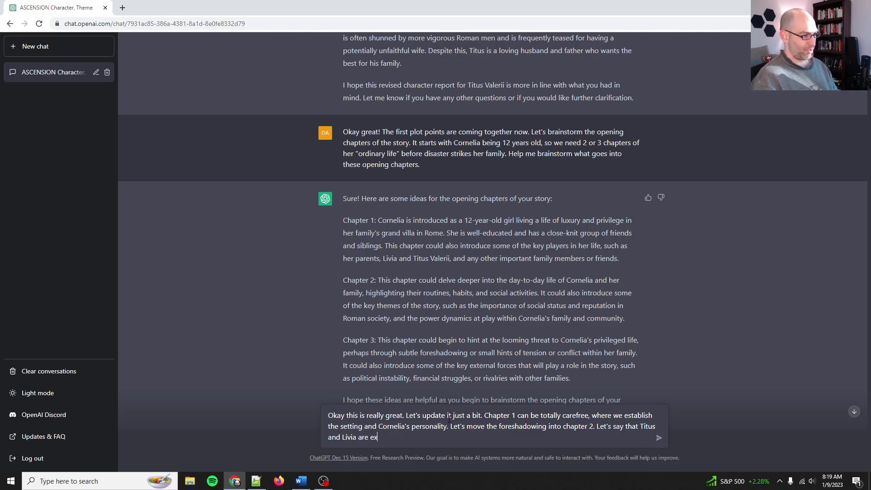
pyautogui.write('cited to have ')
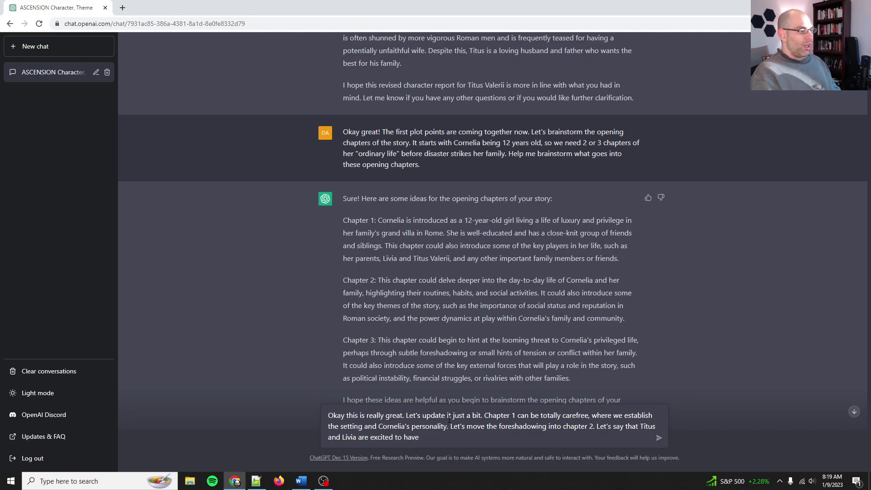
pyautogui.write('new house g')
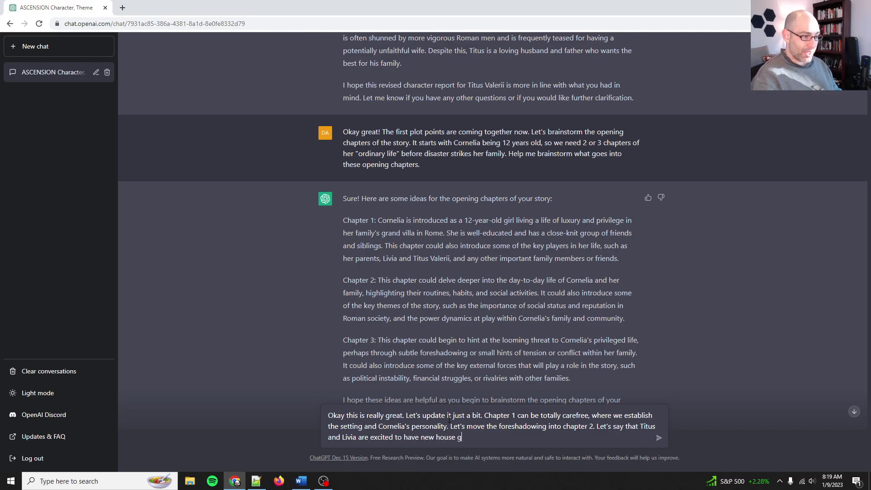
pyautogui.write('uests over, and')
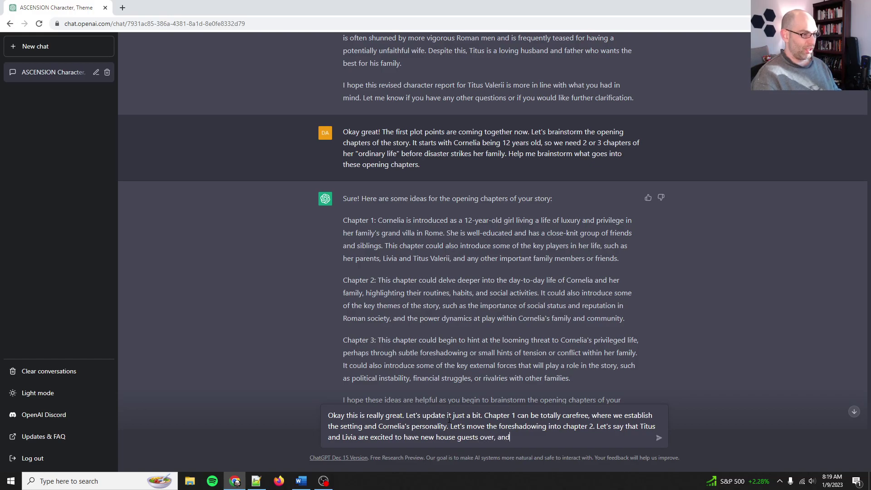
# Step: Continue the house guests sentence with "and Cornelia overhears them discussing big projects (the aqueducts)"
pyautogui.write(' Cornelia')
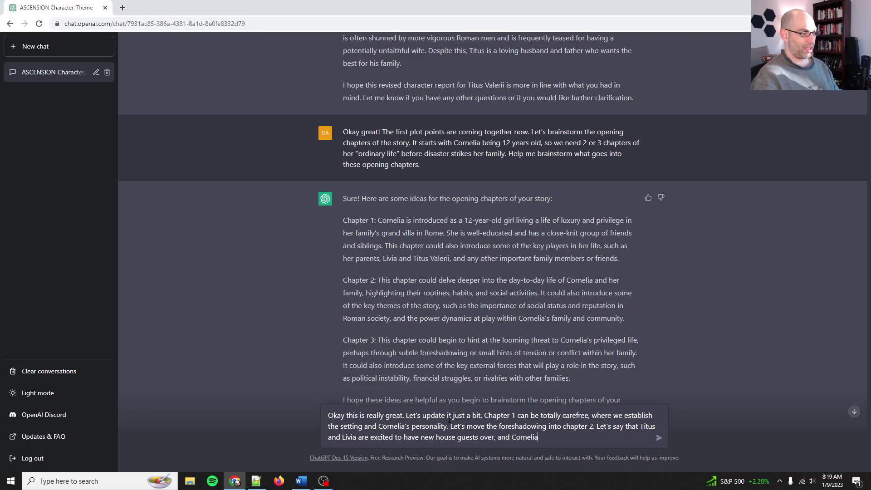
pyautogui.write(' overhears them discuss')
pyautogui.write('ing ')
pyautogui.write('big projects (the ')
pyautogui.write('aqueducts')
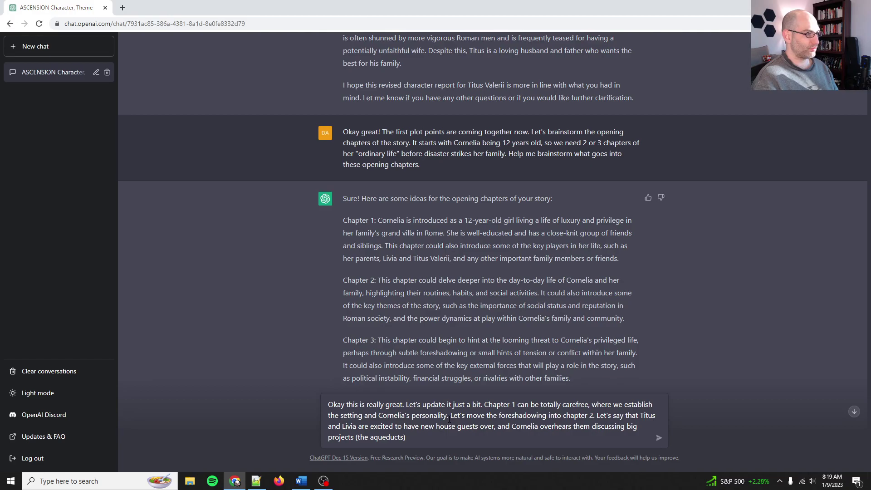
# Step: Add "But let's say that these houseguests are members of the Julio-Claudian dynasty (who will ultimately betray them)"
pyautogui.write("). But let's say t")
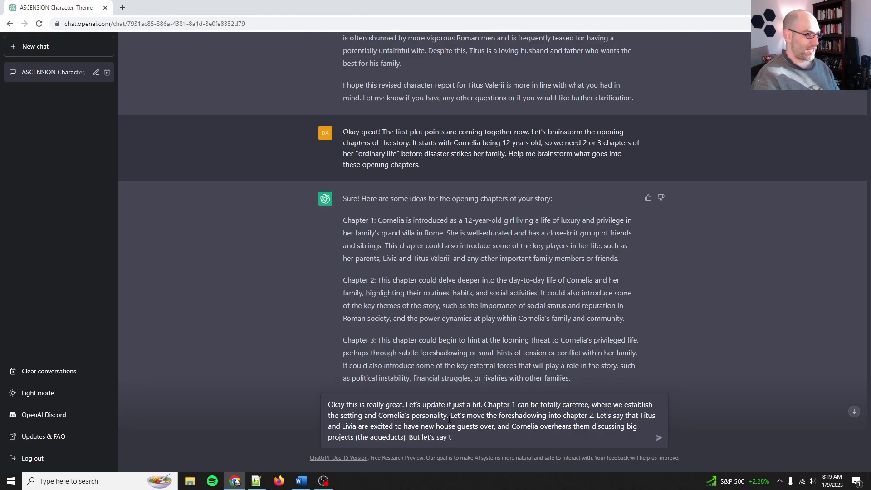
pyautogui.write('hat these housegue')
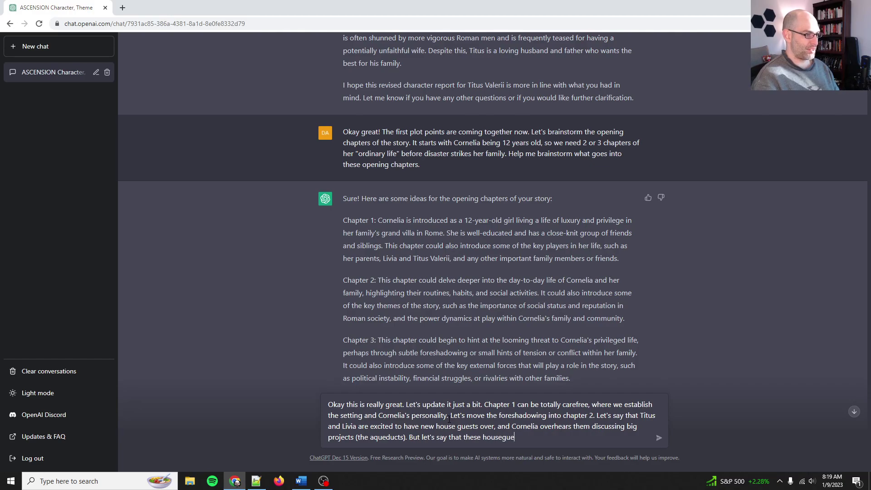
pyautogui.write('sts are members of the Ca')
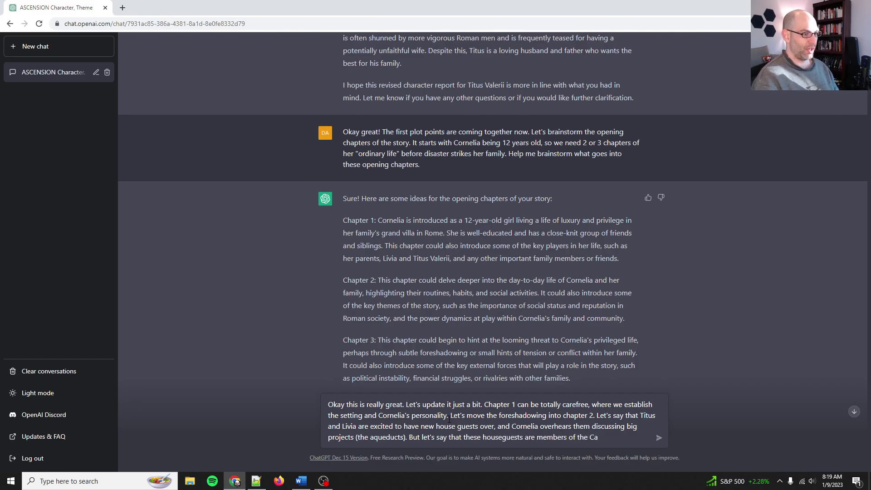
pyautogui.write('lJulio-Cl')
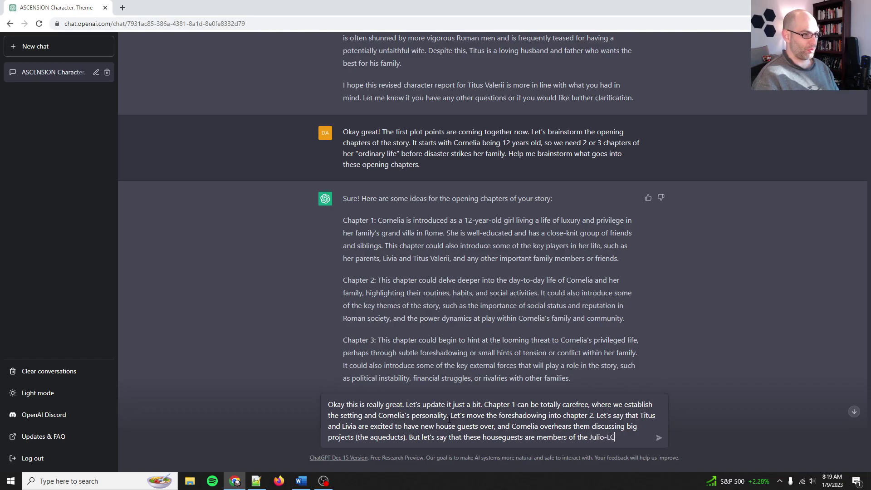
pyautogui.write('laudian')
pyautogui.write(' dynasty')
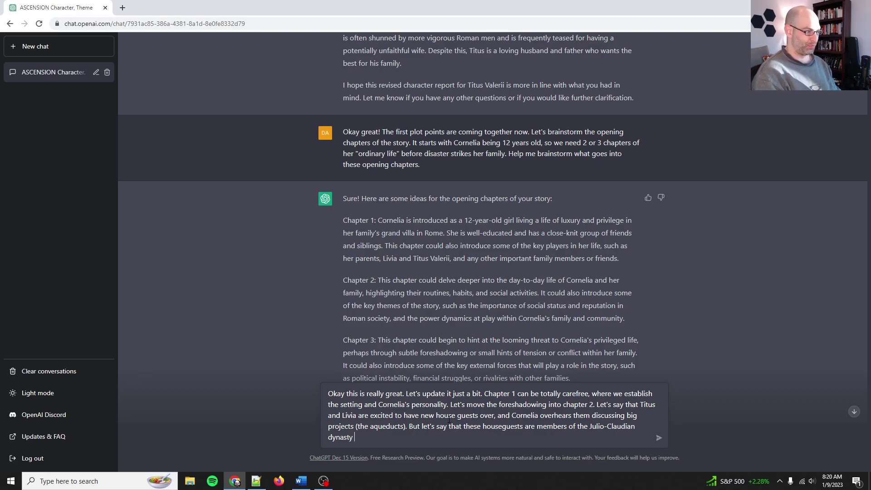
pyautogui.write('(who will ul')
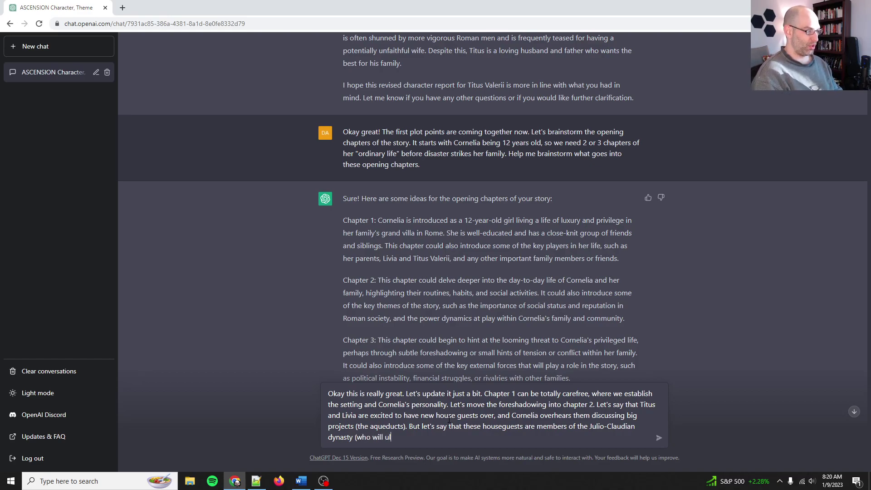
pyautogui.write('timately betray them')
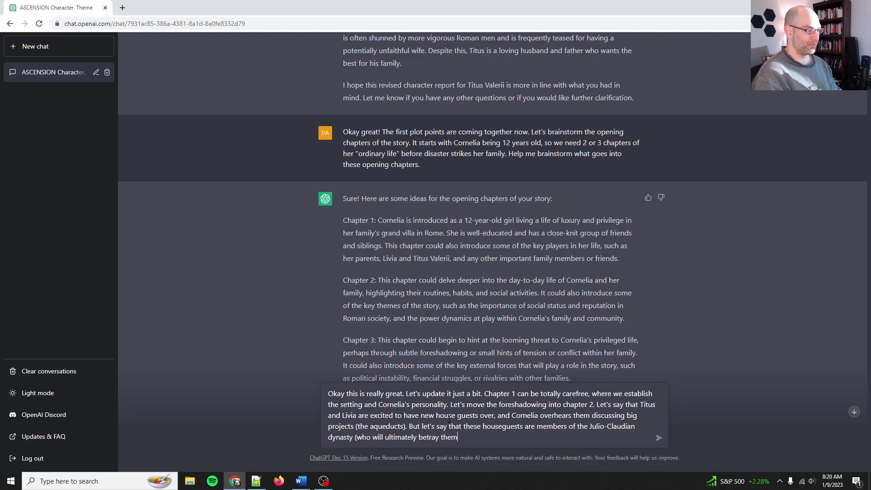
# Step: Continue with "and so let's drop some hints that the Claudians may not have the best intentions in chapter 2."
pyautogui.write(") and so let's drop some hints tahat")
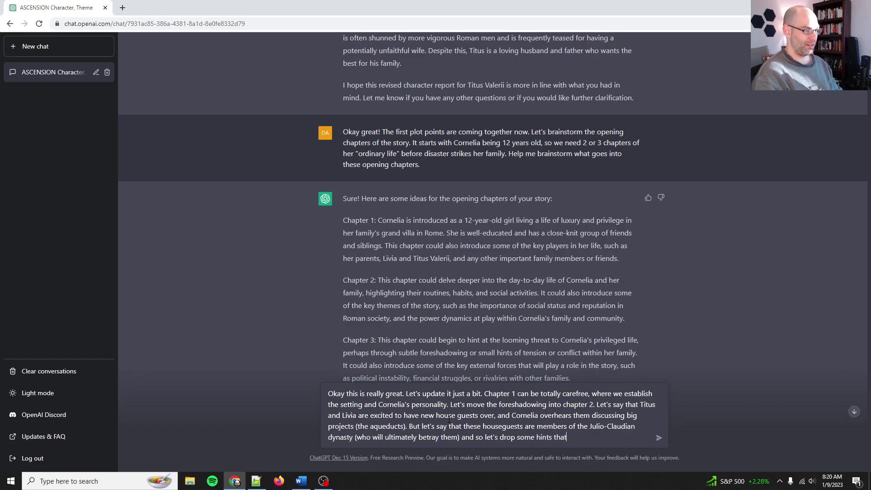
pyautogui.write(' the Claudians ')
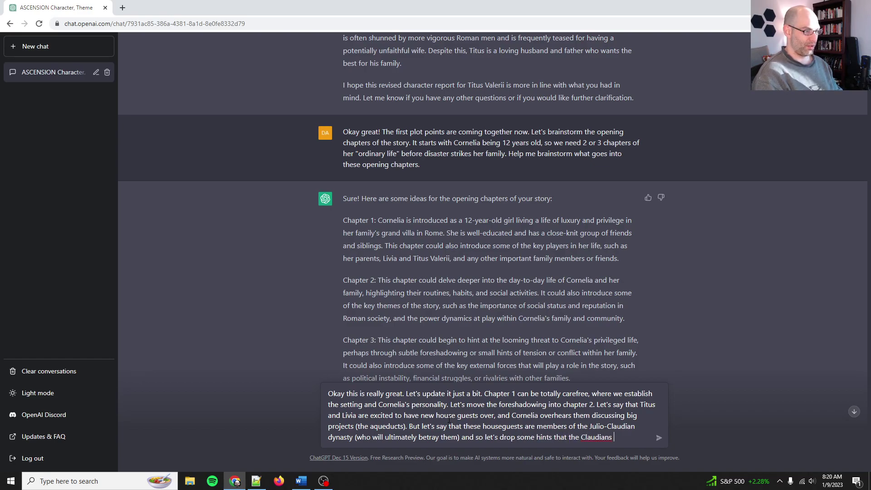
pyautogui.write('may not have the')
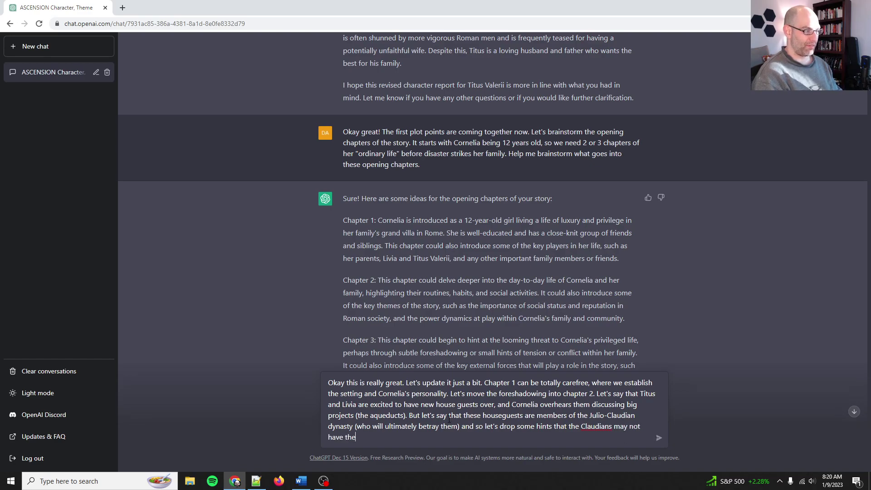
pyautogui.write(' best intentions in chapter 2')
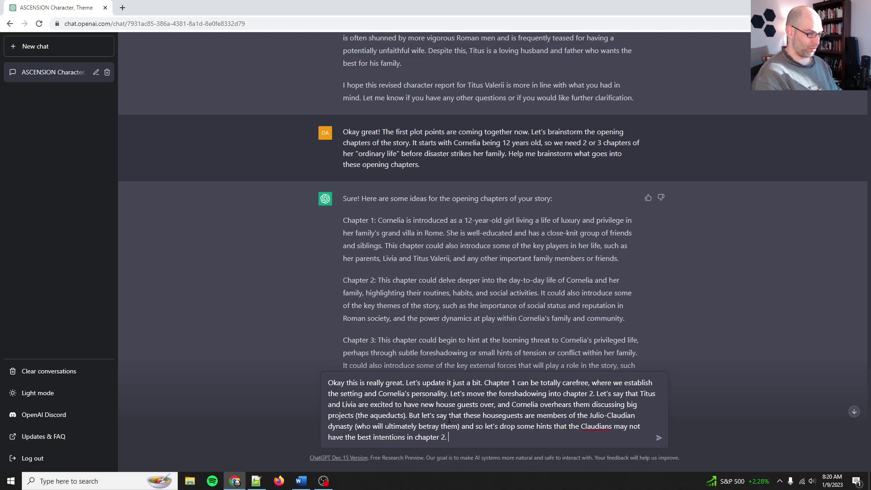
# Step: Add "Let's have the Roman equivalent of a governess explain some of this to Cornelia." and begin the sentence about the final chapter
pyautogui.write(". Let's have")
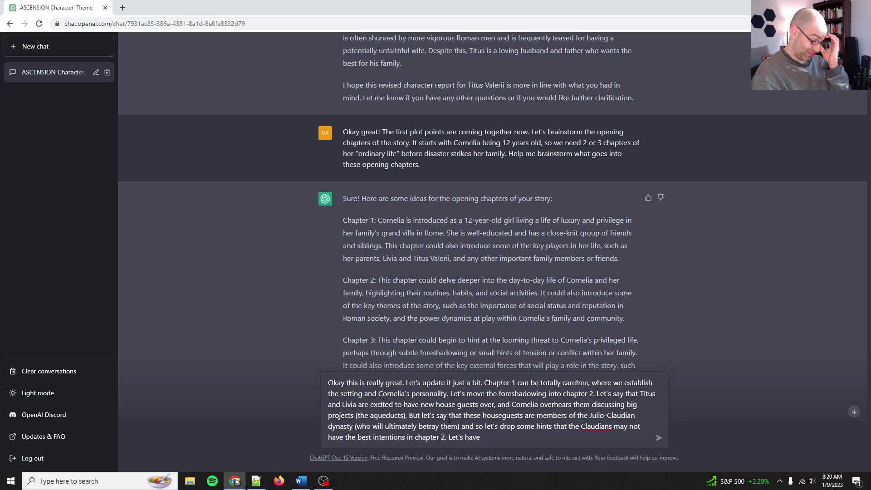
pyautogui.write(' the Roman equivalent of a Go')
pyautogui.press('BackSpace')
pyautogui.press('BackSpace')
pyautogui.write('governess explain')
pyautogui.hotkey('ctrl', 'BackSpace')
pyautogui.write('explain ')
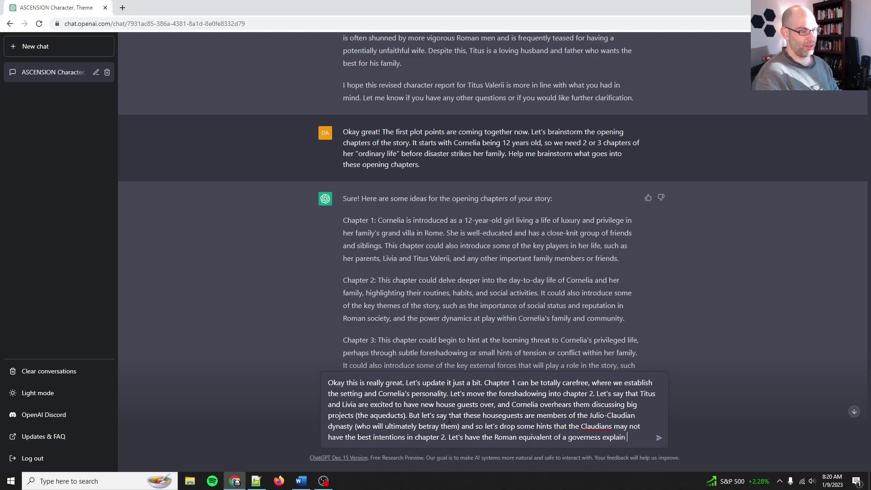
pyautogui.write('some of this to Cornelia. Finally, in CHapt')
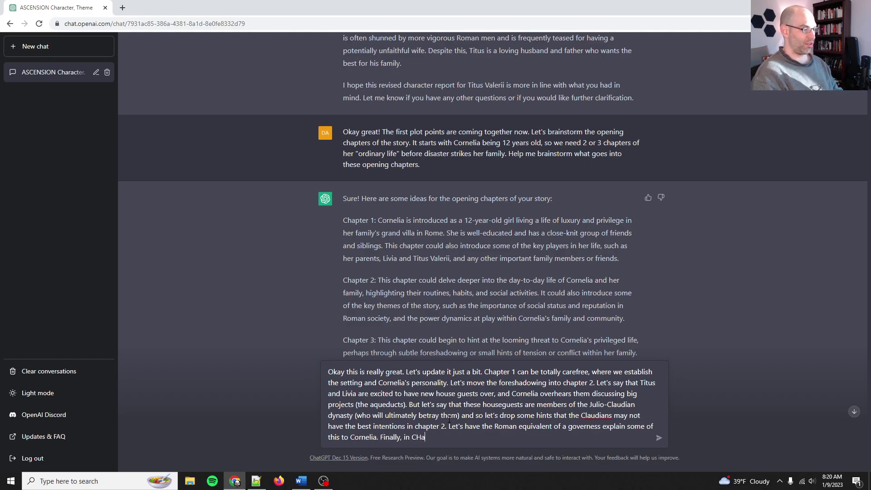
# Step: Complete the sentence as "Finally, in Chapter 3, let's have something major happen." and add "We need to brainstorm this."
pyautogui.hotkey('ctrl', 'BackSpace')
pyautogui.write('CHpat')
pyautogui.press('BackSpace')
pyautogui.press('BackSpace')
pyautogui.press('BackSpace')
pyautogui.press('BackSpace')
pyautogui.press('BackSpace')
pyautogui.write('Chapte')
pyautogui.hotkey('ctrl', 'BackSpace')
pyautogui.write('Ch')
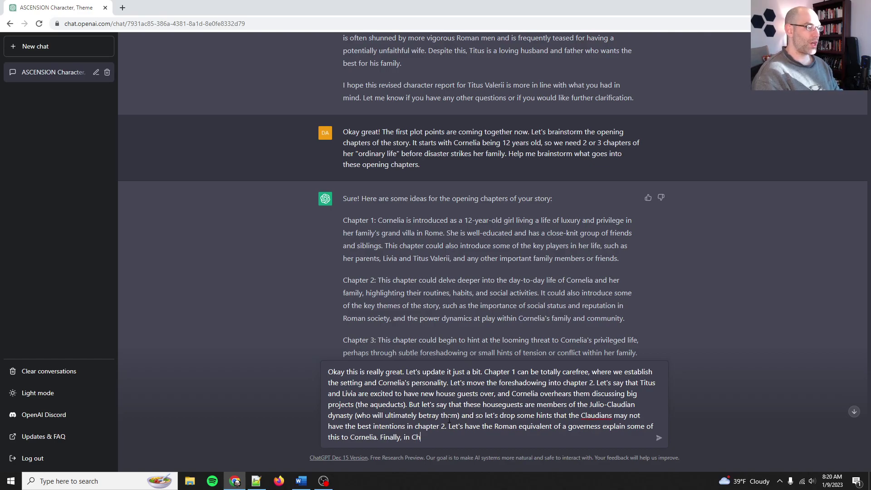
pyautogui.write("apter 3, let's have")
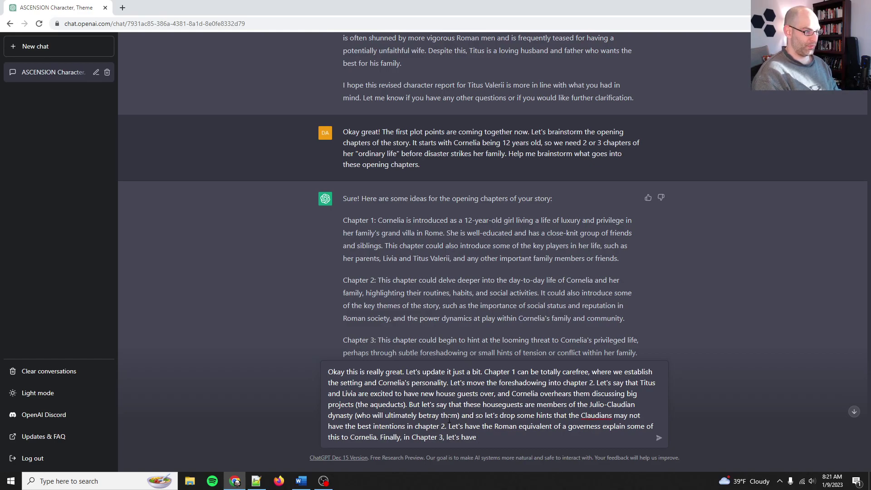
pyautogui.write(' somethi')
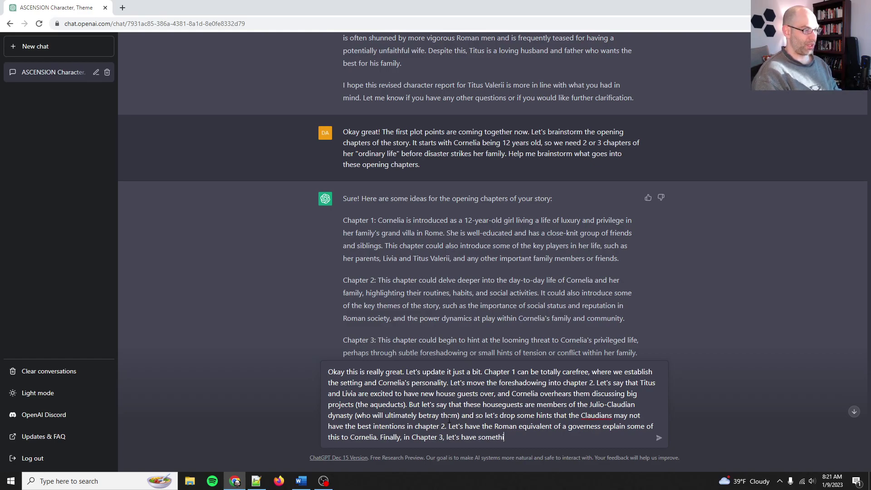
pyautogui.write('ng major happen. W')
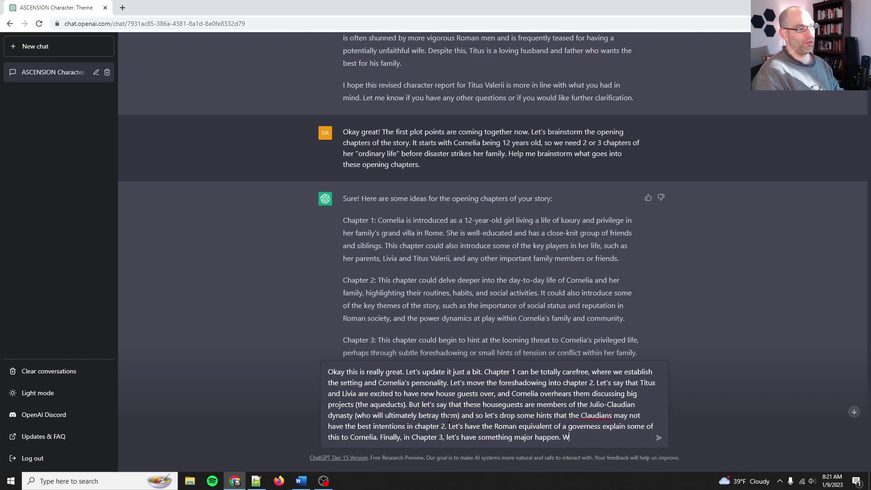
pyautogui.write('e need to prainstorm this. Mayb')
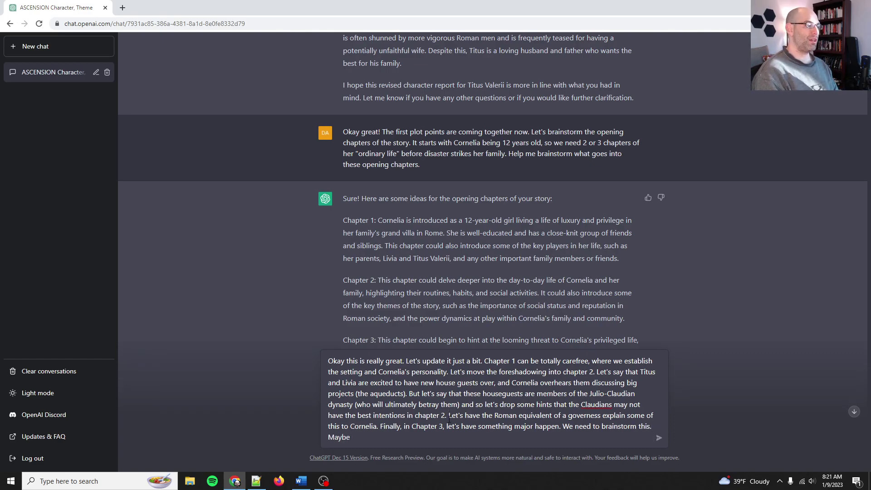
# Step: Begin a Chapter 3 suggestion with "Maybe Titus is hauled before a magister (magistrate? roman judge)"
pyautogui.write('e the')
pyautogui.press('BackSpace')
pyautogui.press('BackSpace')
pyautogui.press('BackSpace')
pyautogui.write('Titus and')
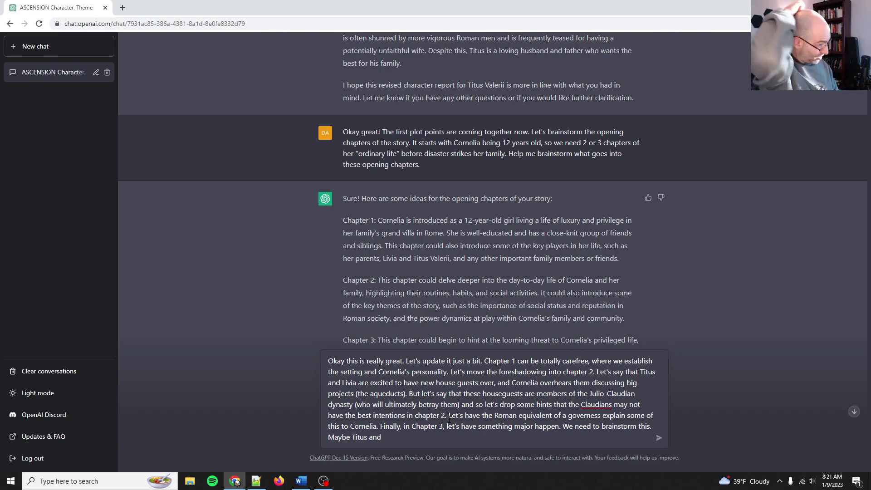
pyautogui.press('BackSpace')
pyautogui.press('BackSpace')
pyautogui.press('BackSpace')
pyautogui.write('hi')
pyautogui.write('s. Maybe Titus is hauled before a mai')
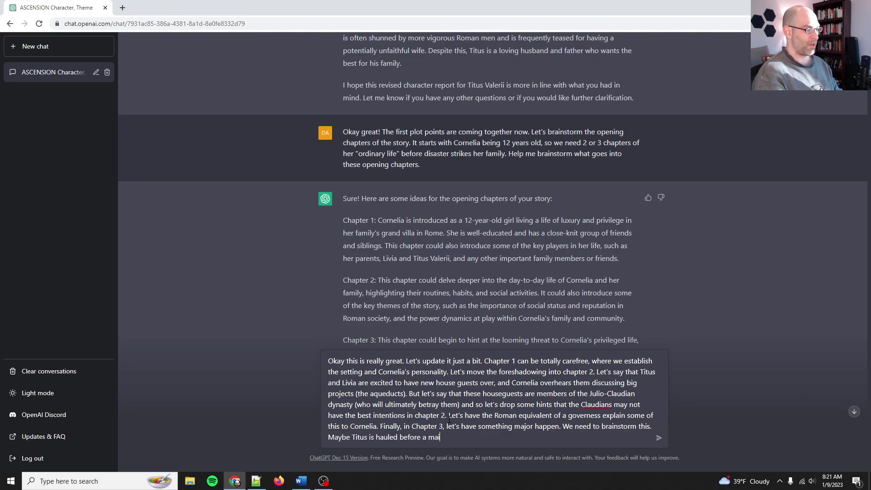
pyautogui.press('BackSpace')
pyautogui.write('gister (magistrate?')
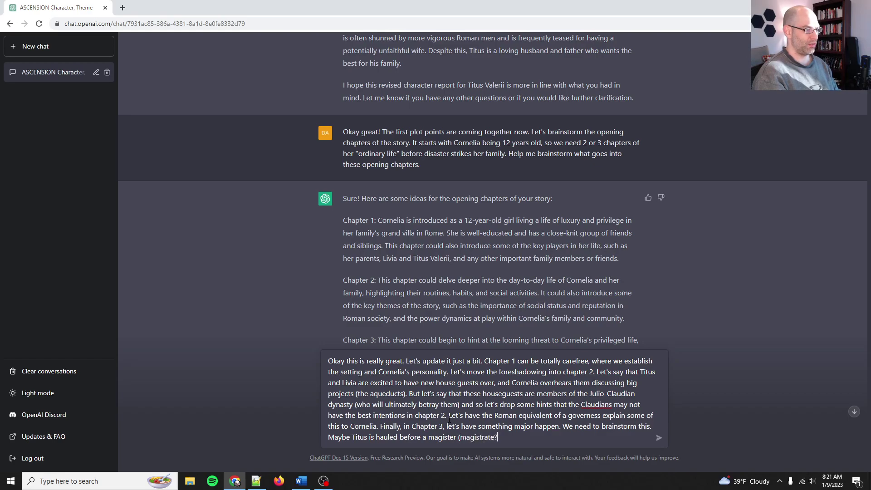
pyautogui.write(' roman judge)')
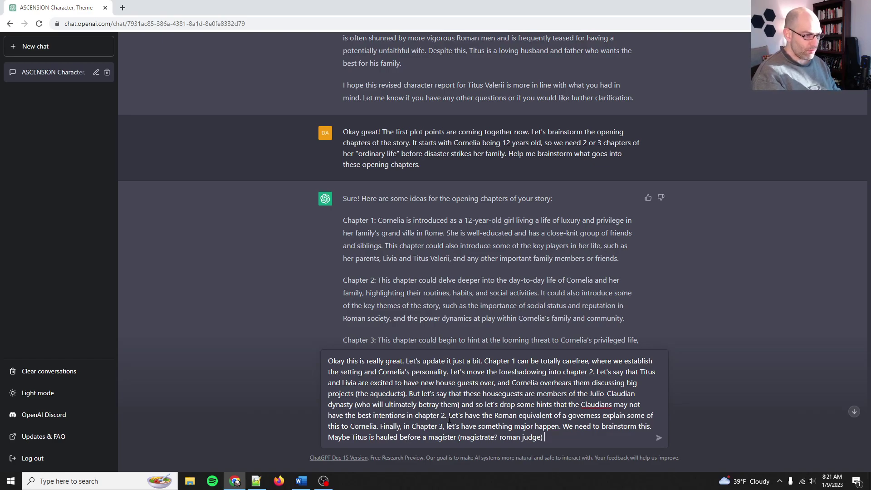
# Step: Continue the sentence with "to execute a contract (which he didn't review) and it turns out that his whole estate now belongs to the"
pyautogui.write(' to exe')
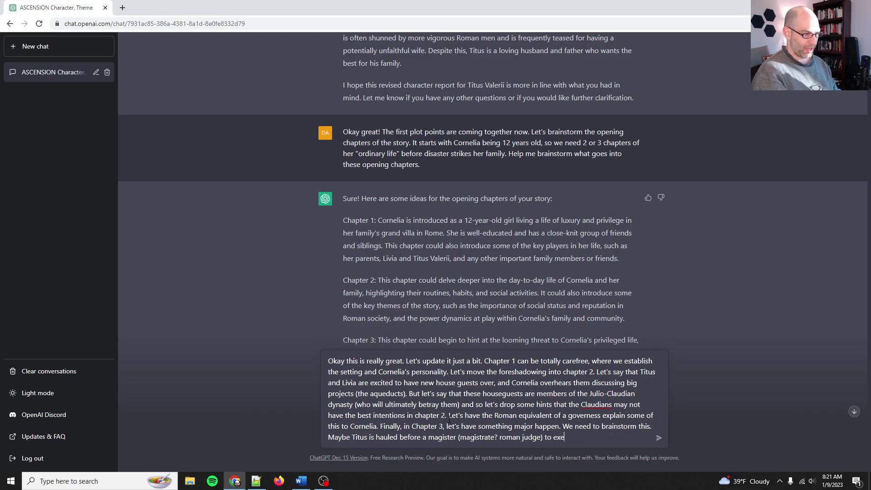
pyautogui.write('cute a contract')
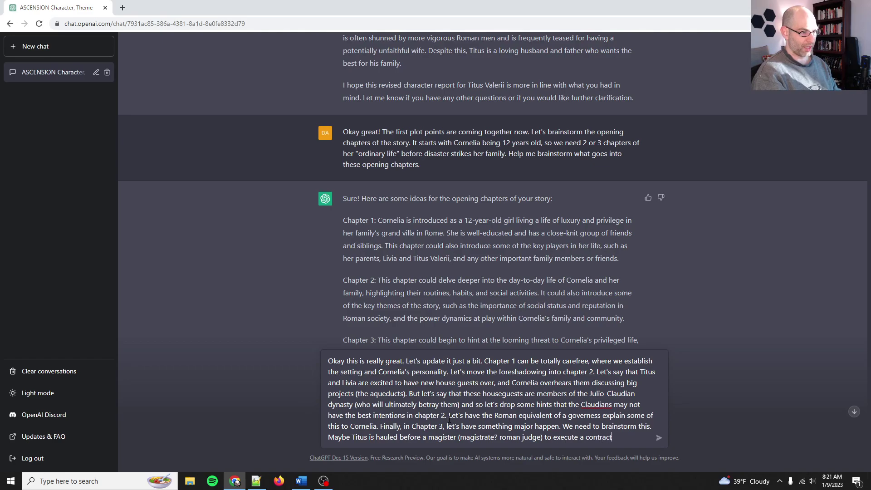
pyautogui.write(' (which he did')
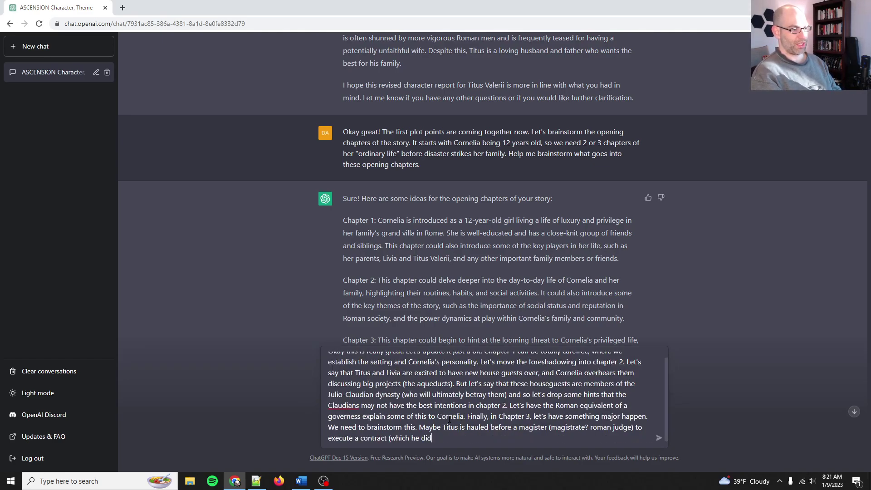
pyautogui.write("n't review) and it")
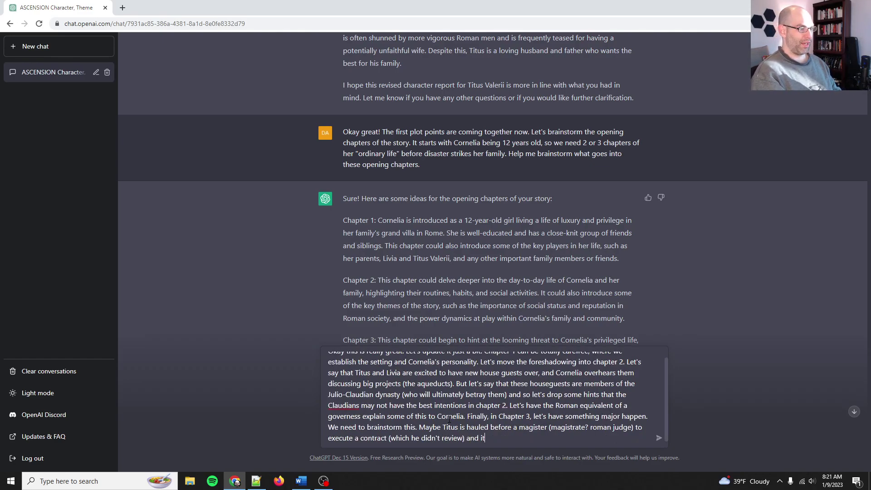
pyautogui.write(' turns out that his')
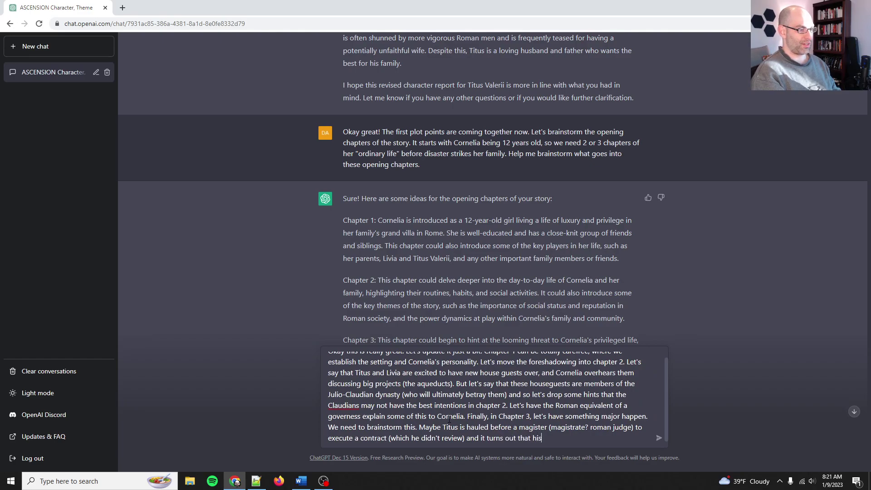
pyautogui.write(' whole estate now belongs to the c')
pyautogui.write('alusi')
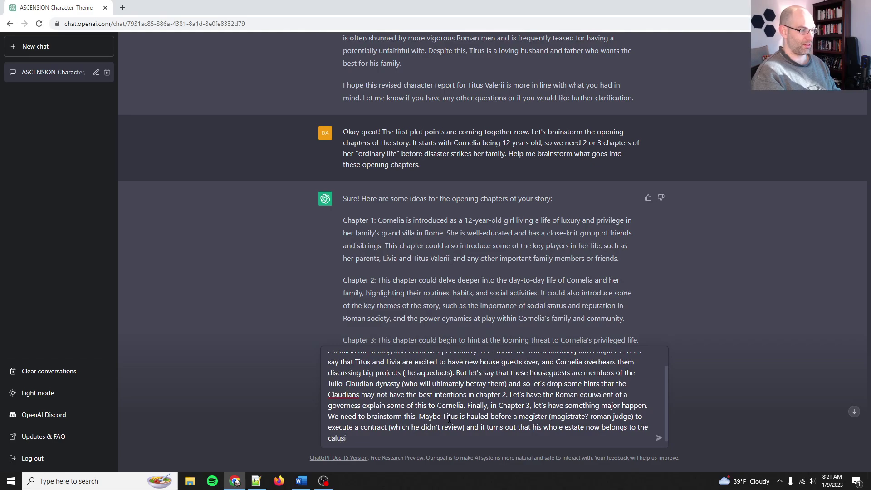
# Step: End the sentence with "claudians.", add "Can you update the chapters with all this?" and send the message
pyautogui.write('laudians. Can you update ')
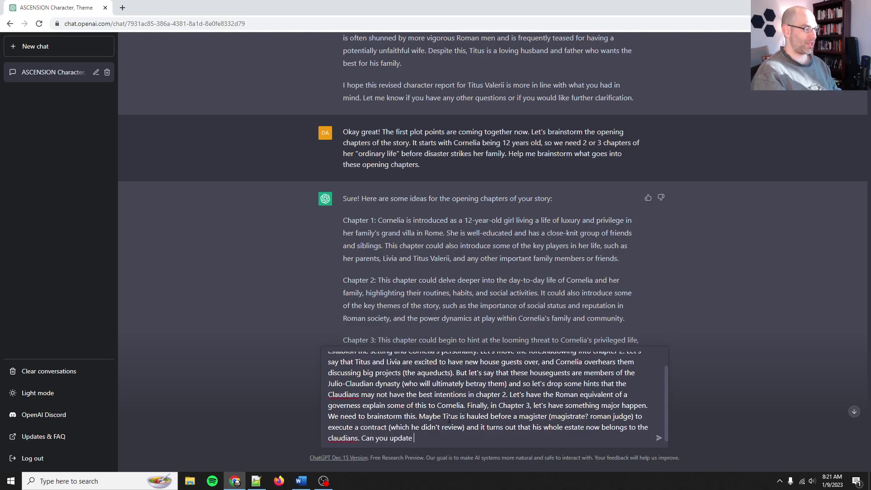
pyautogui.write('the chapters with all this?')
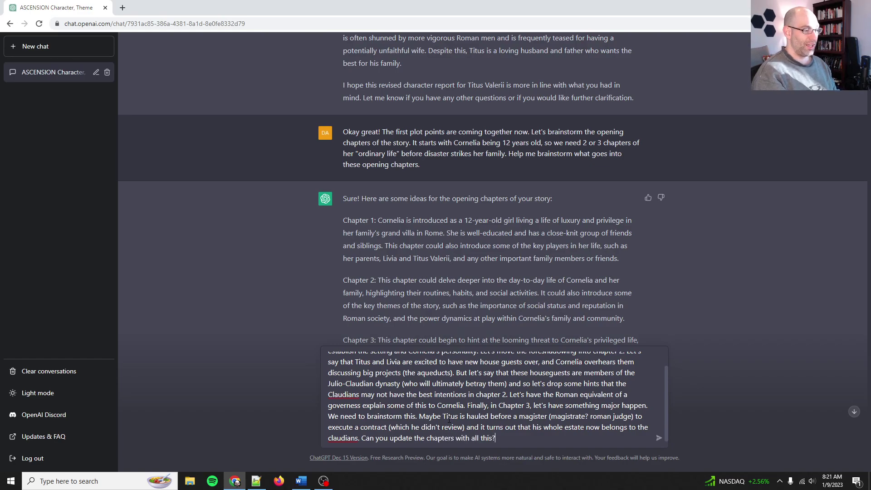
pyautogui.press('Return')
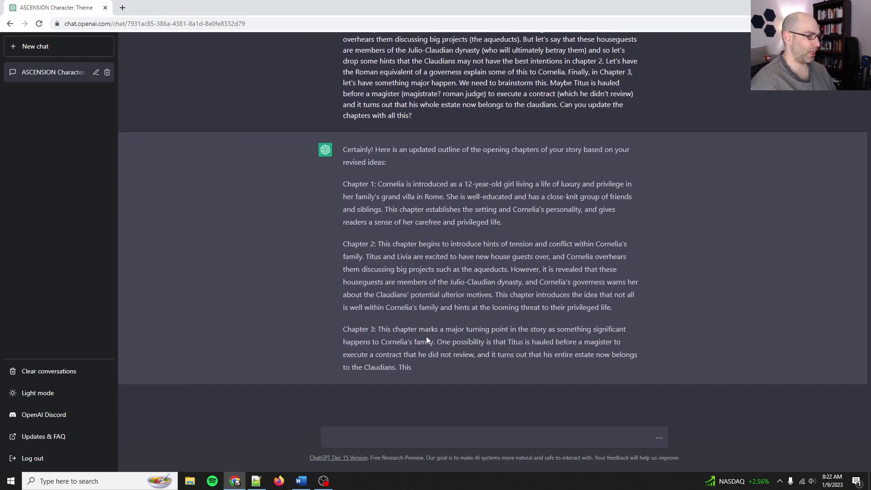
# Step: Check the recording status in OBS, and return to ChatGPT to review the updated outline of Chapters 1 to 3
pyautogui.click(323, 481)
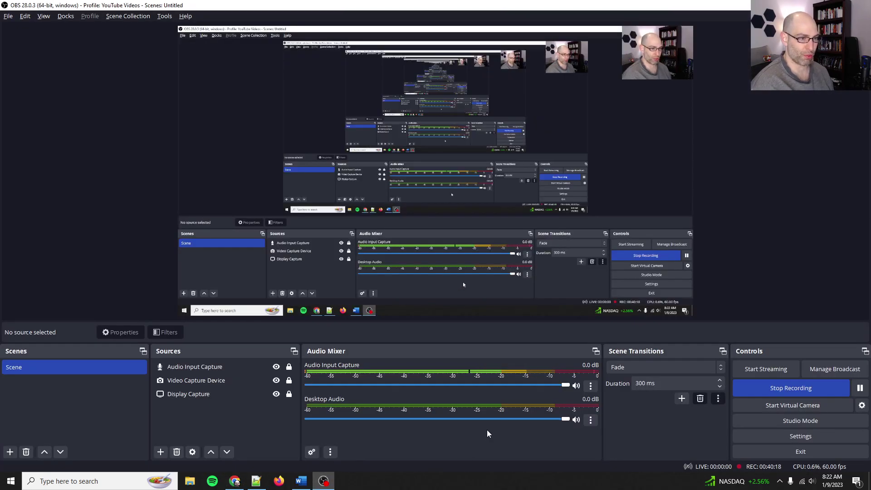
pyautogui.hotkey('alt', 'Tab')
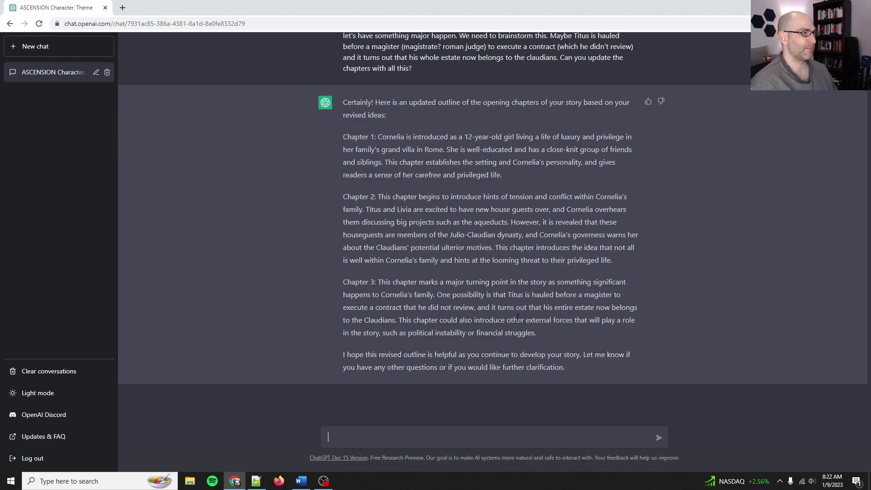
pyautogui.tripleClick(451, 236)
pyautogui.click(408, 231)
pyautogui.scroll(2, 514, 209)
pyautogui.scroll(-2, 454, 317)
# Step: Start a new message with "Great, let's brainstorm how to weave in the theme starting in chapter 1."
pyautogui.write("Great, let's brain")
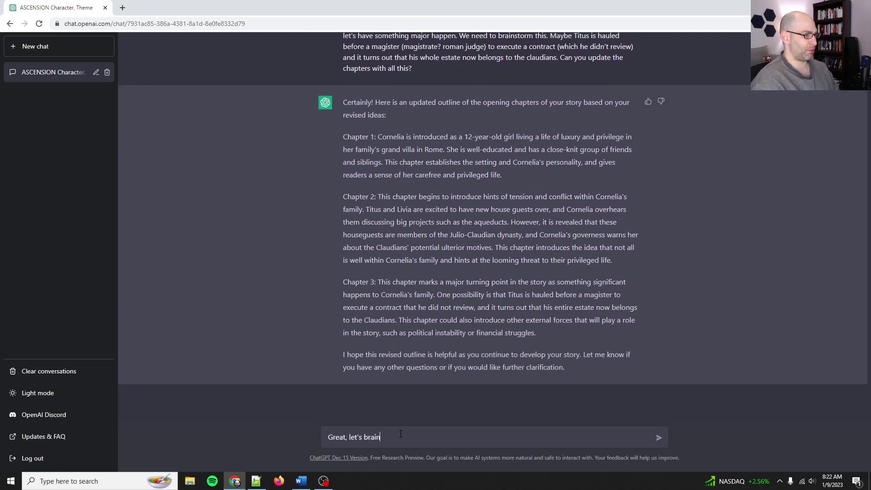
pyautogui.write('storm how to weave in the theme startin')
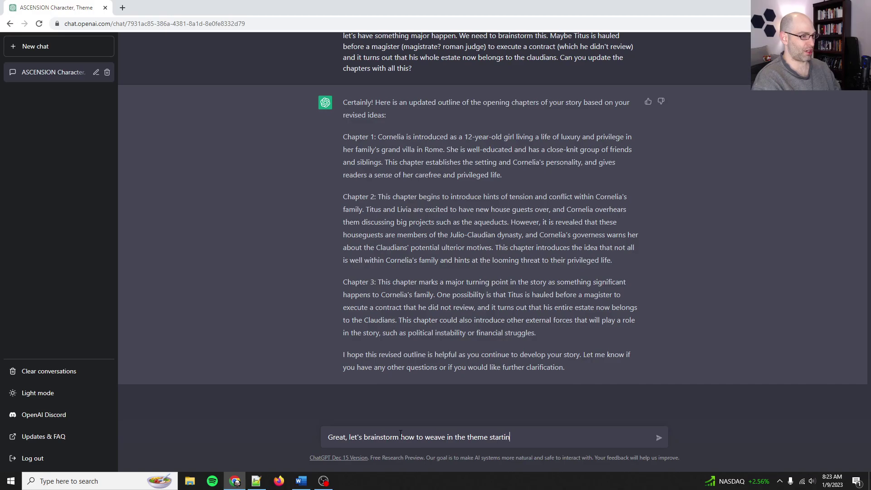
pyautogui.write('g in chapter 1. ')
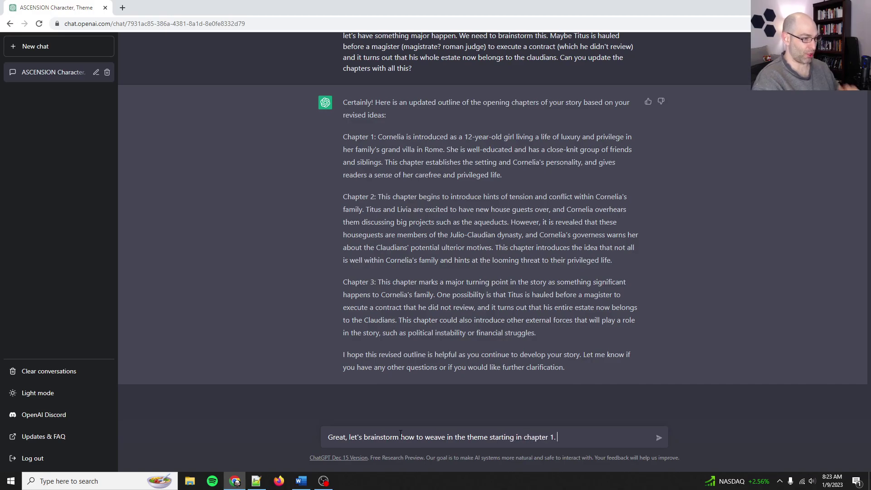
# Step: Add "recall that the main theme is the accumulation of power at the expense of losing one's humanity (friends, love, soul, etc). So how can"
pyautogui.write('recall t')
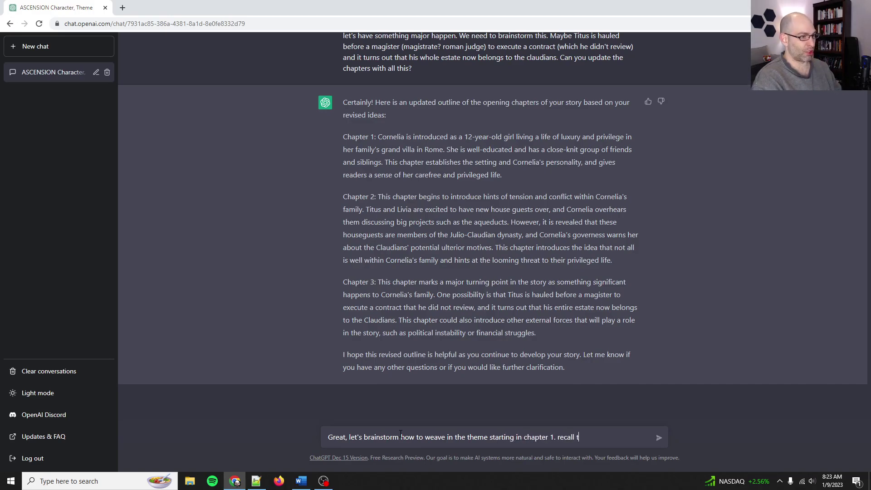
pyautogui.write('hat the theme')
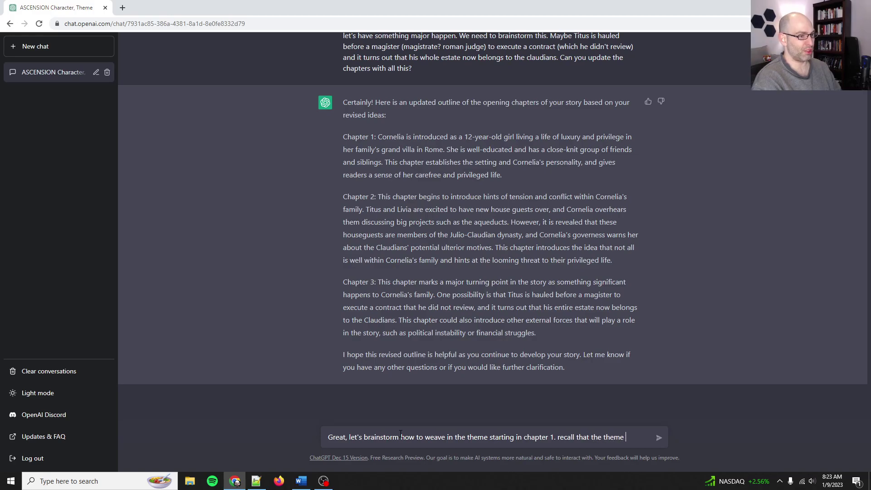
pyautogui.press('BackSpace')
pyautogui.press('BackSpace')
pyautogui.press('BackSpace')
pyautogui.press('BackSpace')
pyautogui.press('BackSpace')
pyautogui.press('BackSpace')
pyautogui.write('main theme is t')
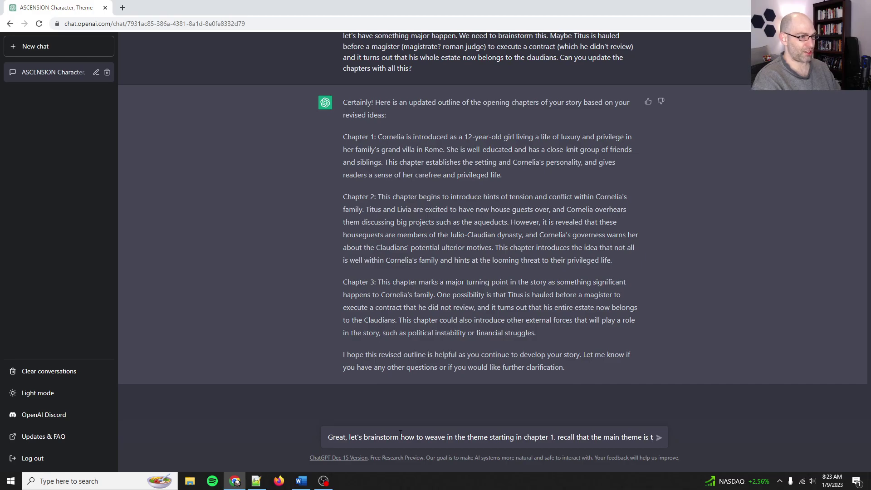
pyautogui.write('he accumulation of power at t')
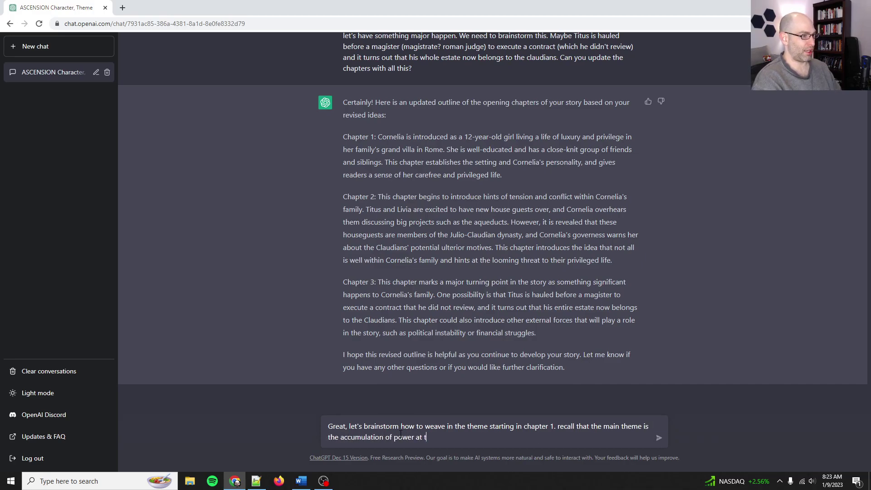
pyautogui.write('he expense of losing ')
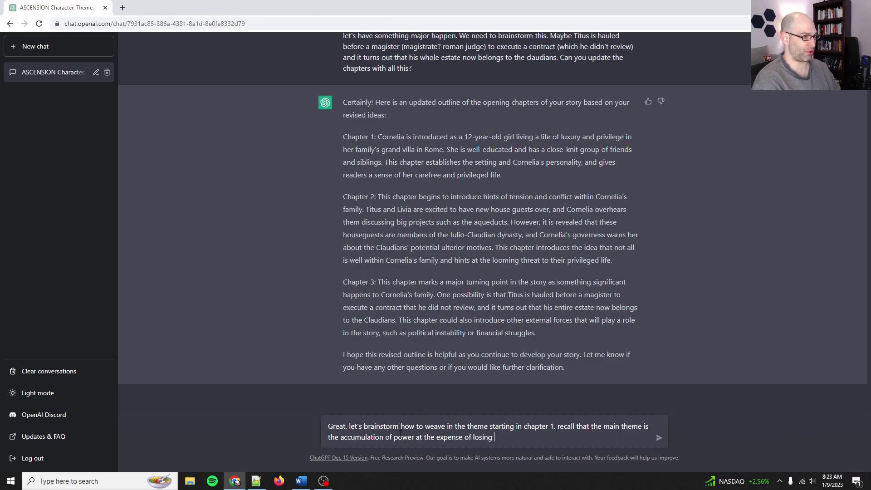
pyautogui.write("one's humanity (friends, love, soul, etc). So how can")
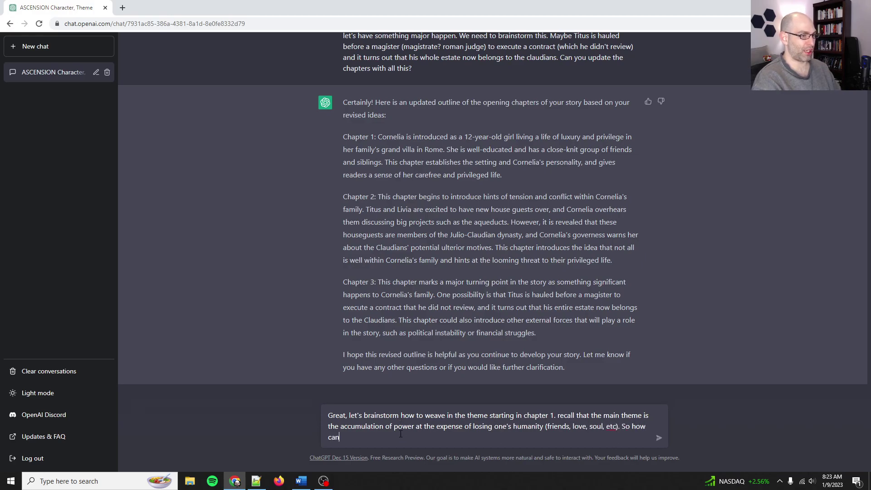
# Step: Complete the question with "we foreshadow that Cornelia will be interested in accumulating power starting in chapter 1?" and send it
pyautogui.write(' we foreshado')
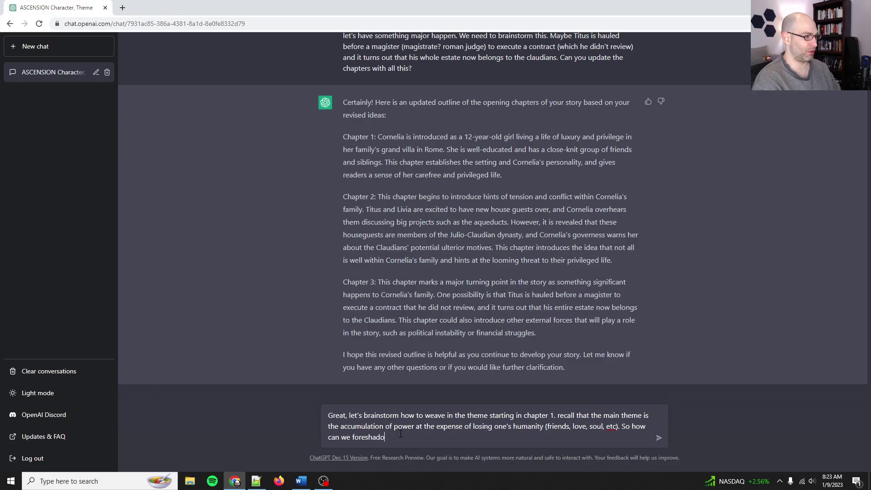
pyautogui.write('w that Cornelia will be intereste')
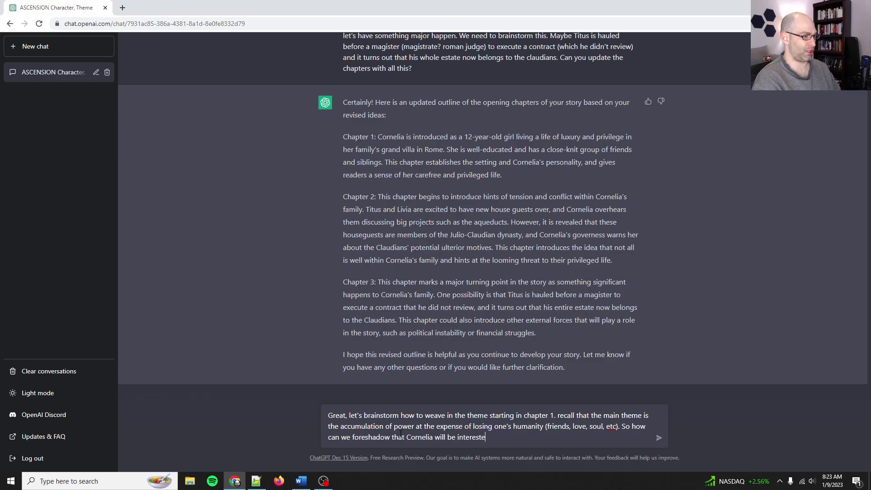
pyautogui.write('d in accumulating power starting in chapter 1?')
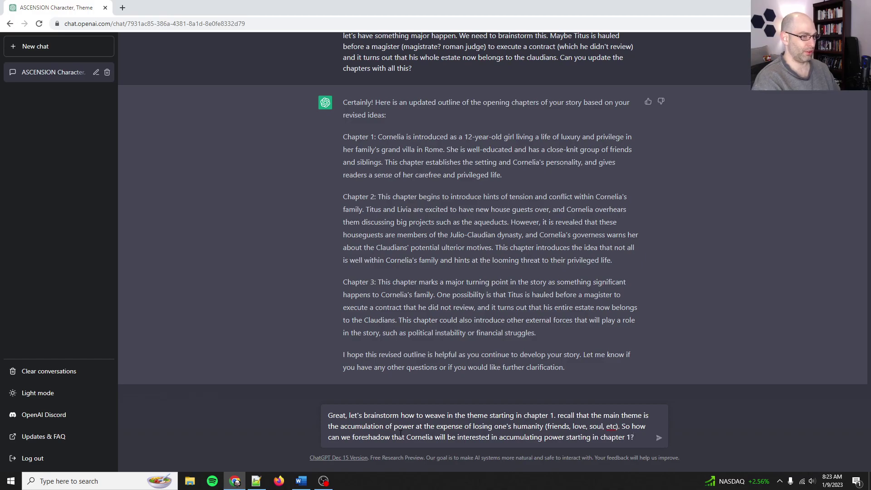
pyautogui.press('Return')
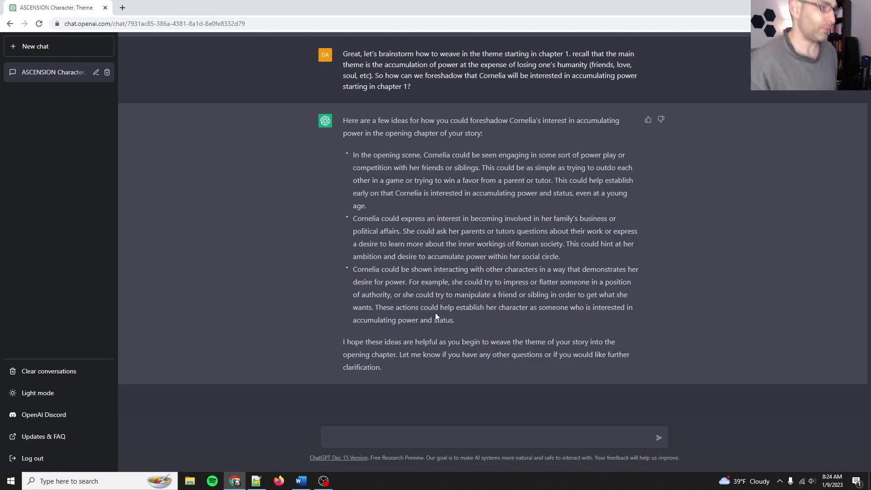
# Step: Read through the suggested ideas for foreshadowing Cornelia's interest in power in the opening chapter
pyautogui.tripleClick(443, 290)
pyautogui.click(498, 293)
pyautogui.doubleClick(478, 288)
pyautogui.click(436, 304)
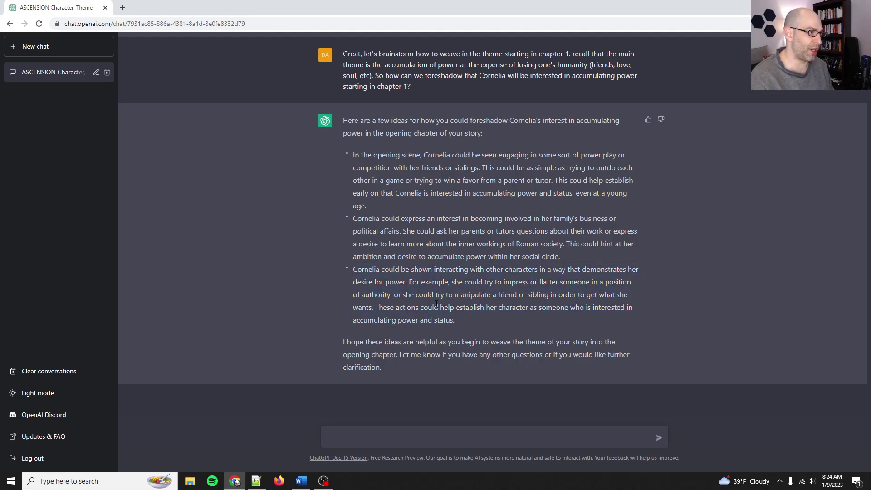
pyautogui.tripleClick(443, 251)
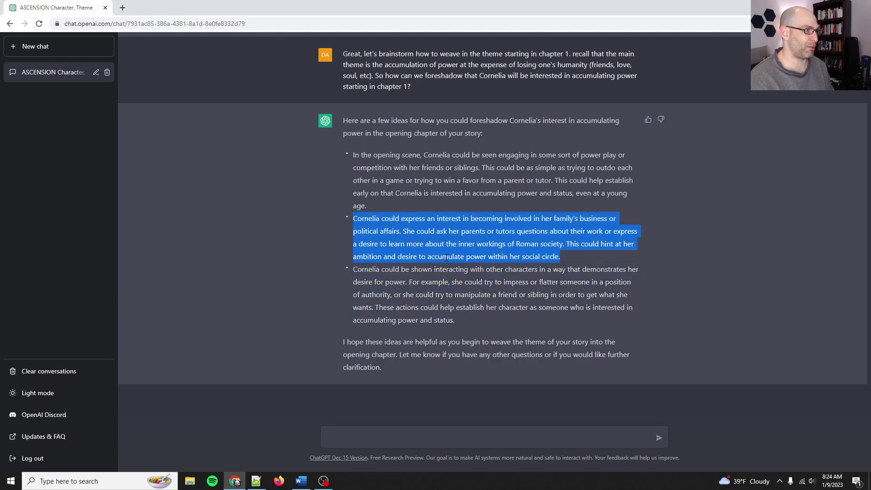
pyautogui.click(403, 203)
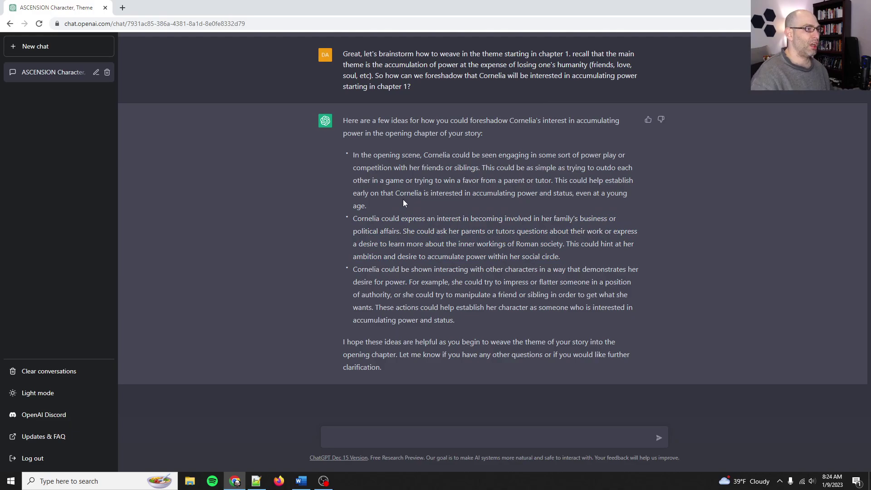
# Step: Start a new message with "Let's have Cornelia demonstrate her grace very early on. She's interested in dressing well and hosting"
pyautogui.click(422, 436)
pyautogui.write("Let's ")
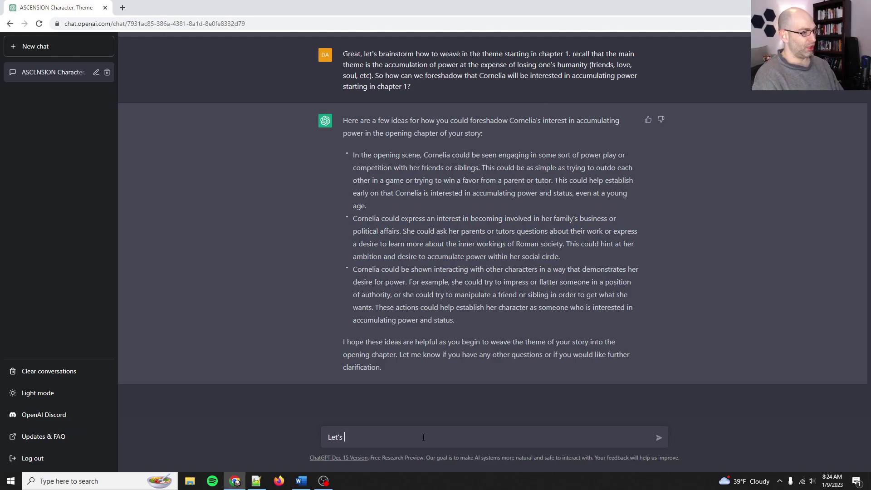
pyautogui.write('have Corn')
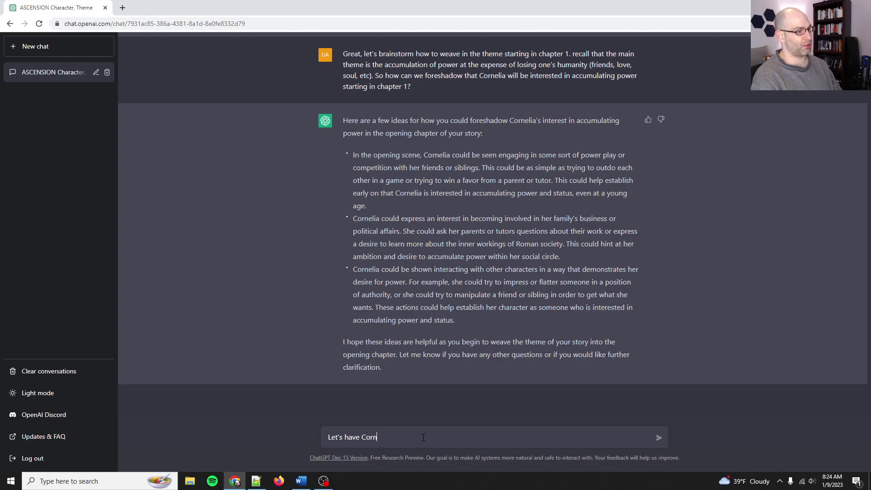
pyautogui.write('elia demonstrate ')
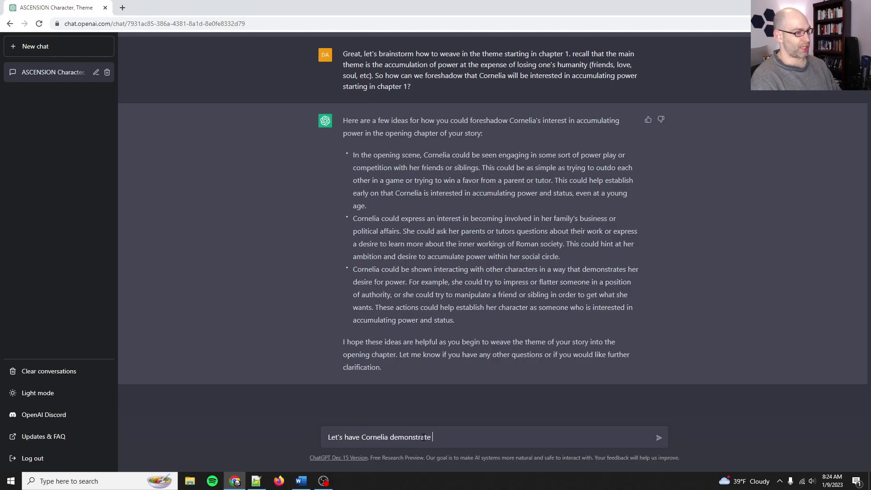
pyautogui.write('her grace very ')
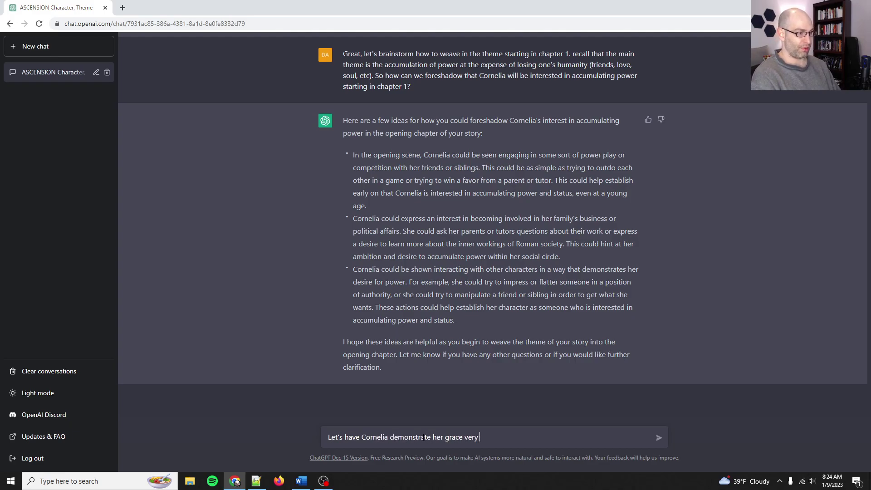
pyautogui.write("earli on. She's interested in dressing well and hosting ")
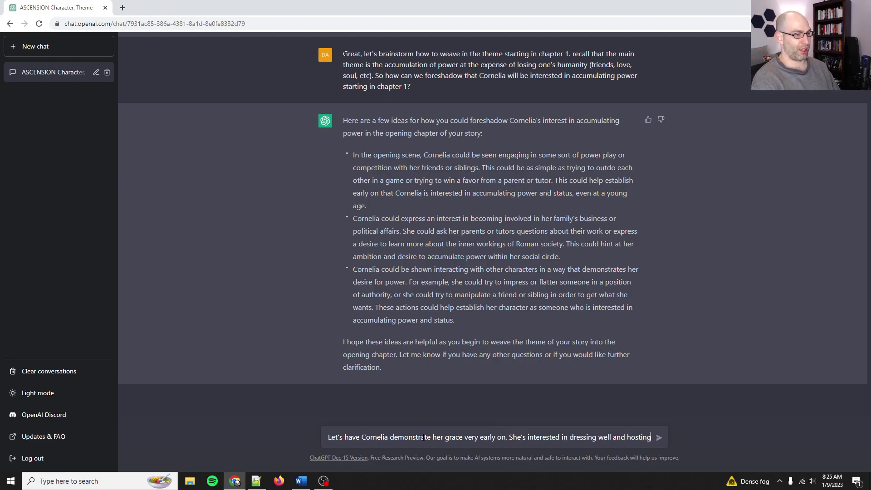
# Step: Finish the sentence about Cornelia's interests with ", and is quite precocious in her interest in family matters."
pyautogui.write(', and is quite pr')
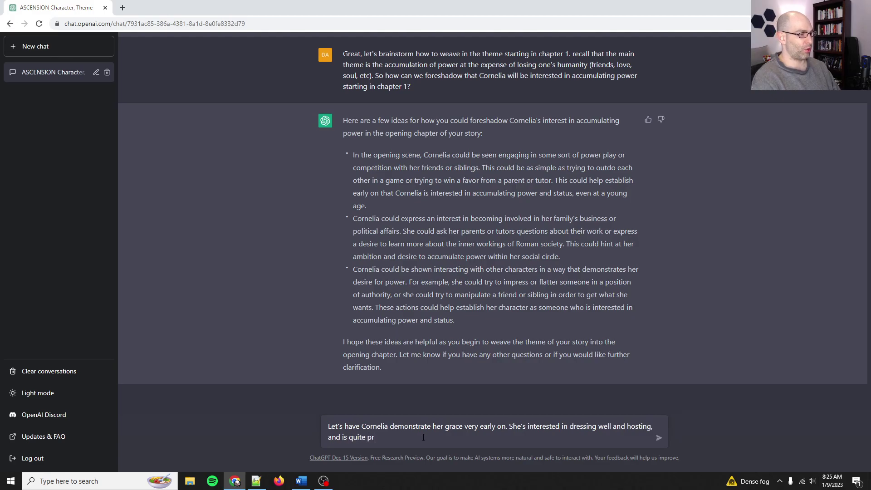
pyautogui.write('ecocious in her int')
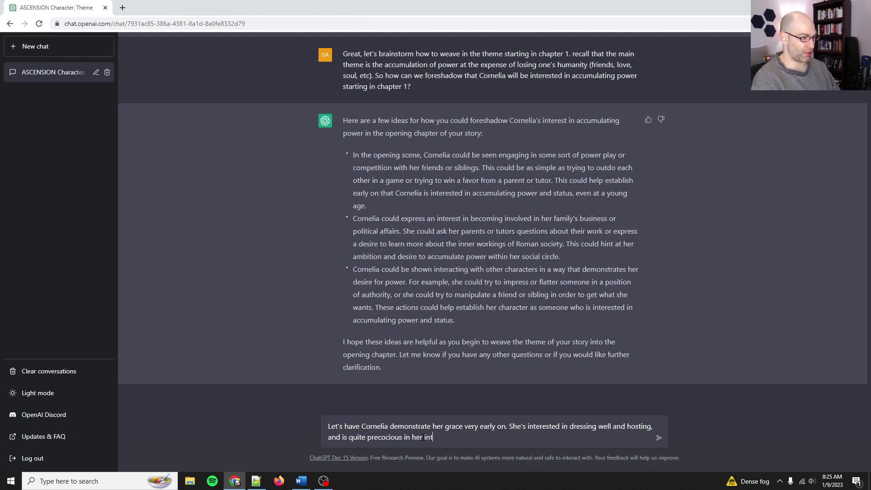
pyautogui.write('erest in family matters.')
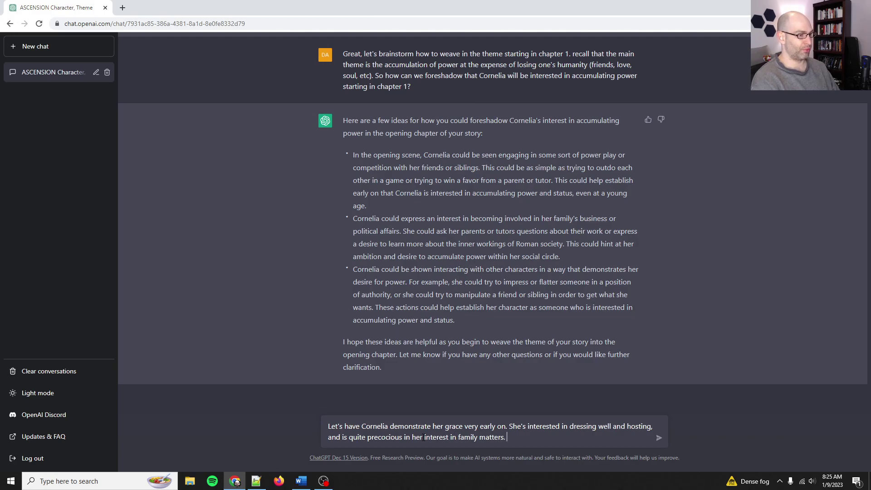
# Step: Add "She practices etiquette, singing, and the lyre and has always been noted for her poise." to the message
pyautogui.write(' She practices ettiqu')
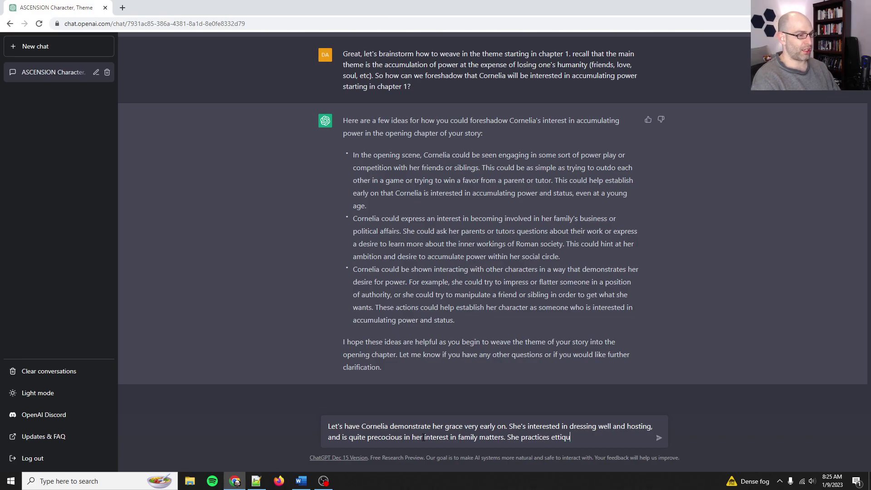
pyautogui.press('BackSpace')
pyautogui.press('BackSpace')
pyautogui.press('BackSpace')
pyautogui.press('BackSpace')
pyautogui.write('iquette')
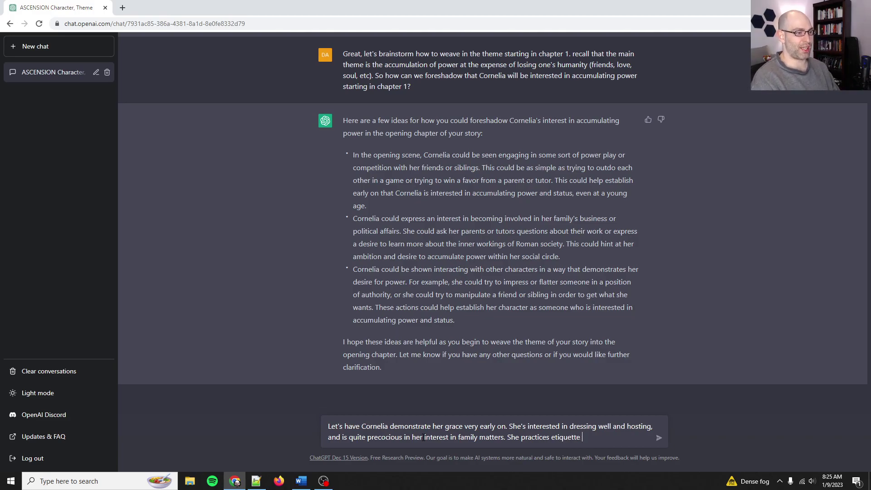
pyautogui.write(', singing, and ')
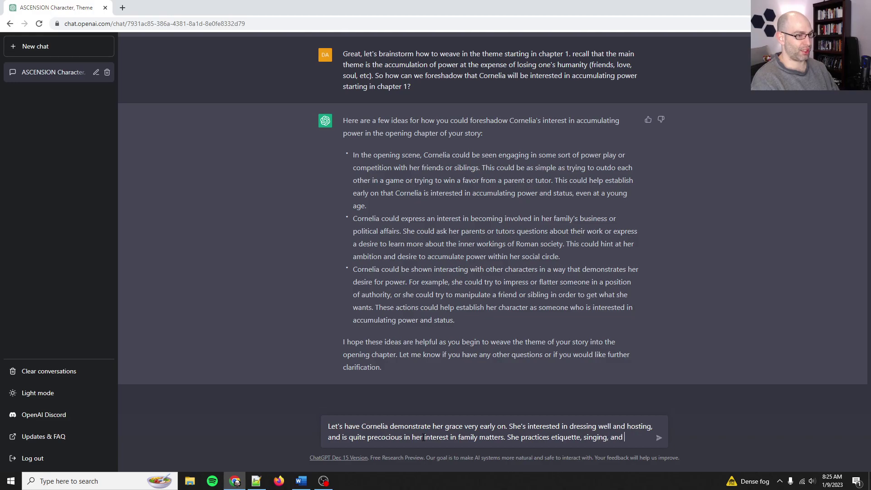
pyautogui.write('the lyre')
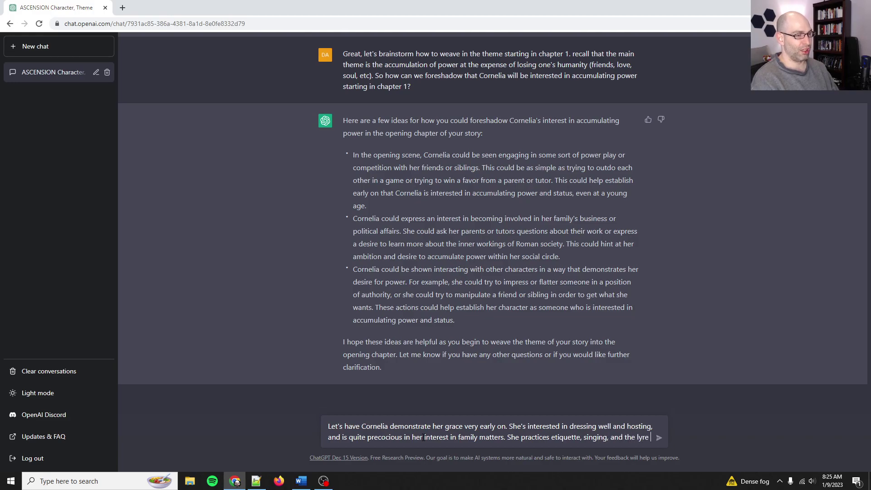
pyautogui.write(' and')
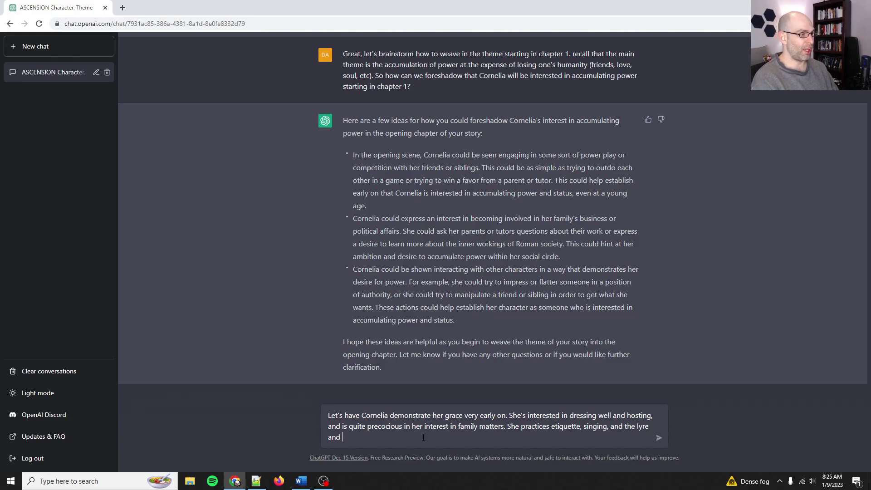
pyautogui.write(' has always ')
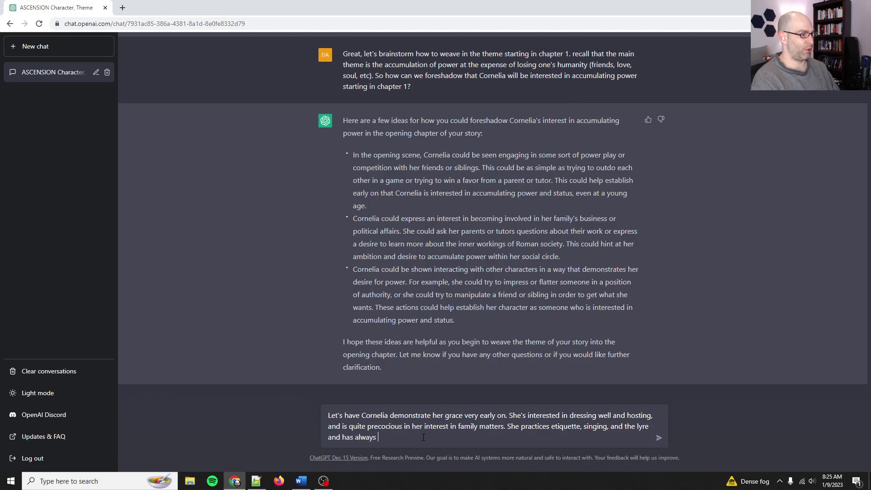
pyautogui.write('been noted for her poise. So le')
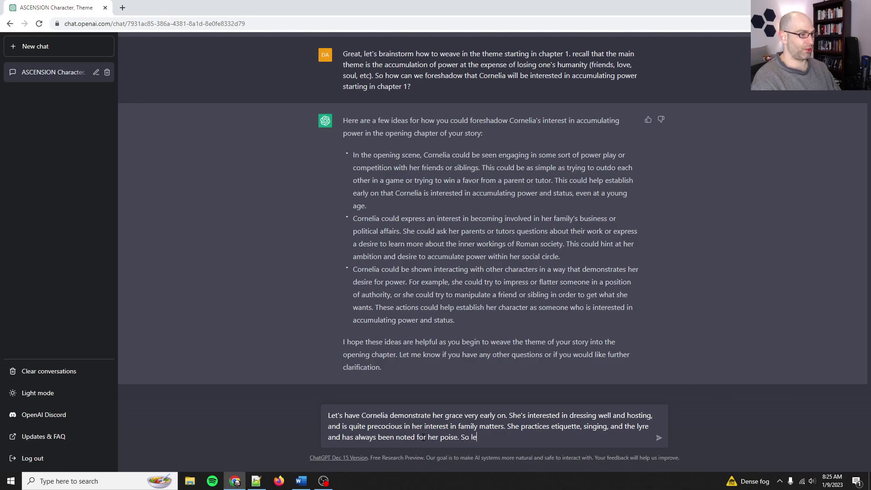
# Step: Continue with "So let's establish her cognomen (Gracilis) in the first chapter when the fmaily is hosting a big banquet dinner for friends and family."
pyautogui.write("t's establish her cognomen")
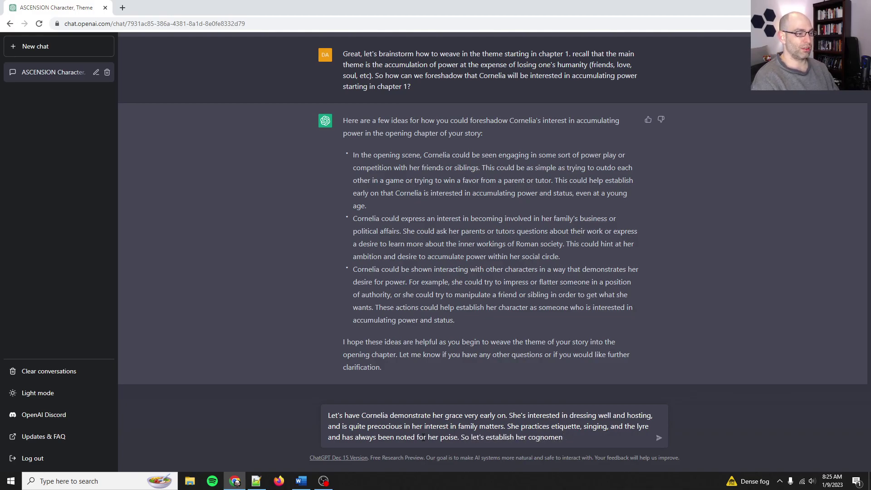
pyautogui.write(' (Gracilis) in the first chapter w')
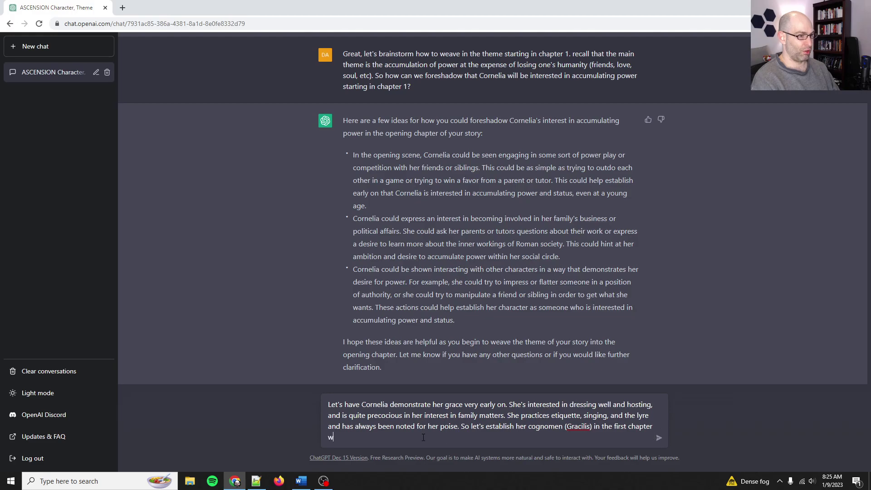
pyautogui.write('hen the fmaily is hosting')
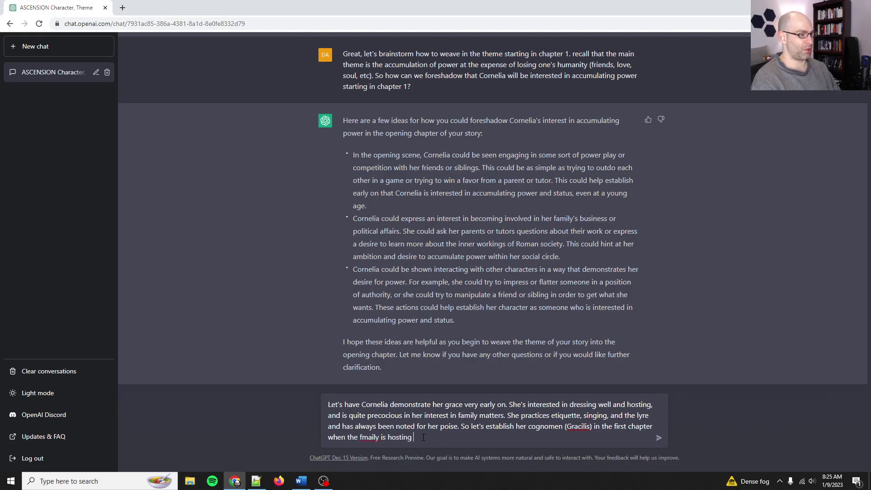
pyautogui.write('quet dinner')
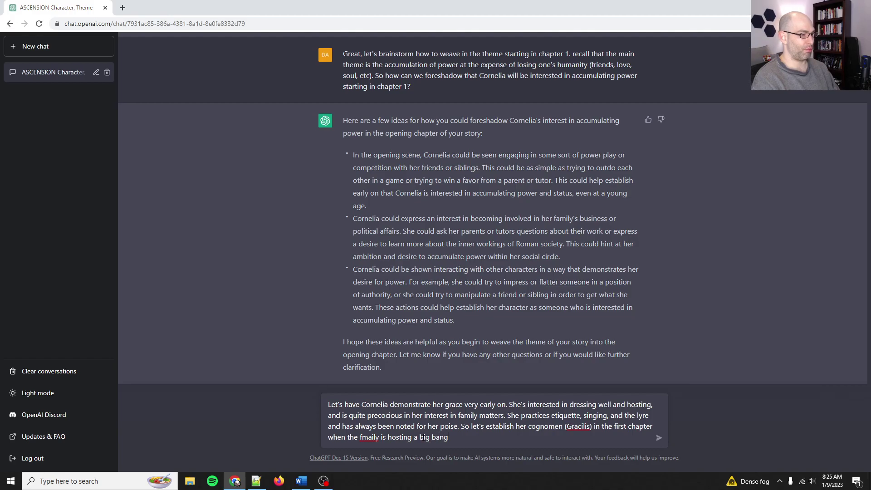
pyautogui.write(' for ')
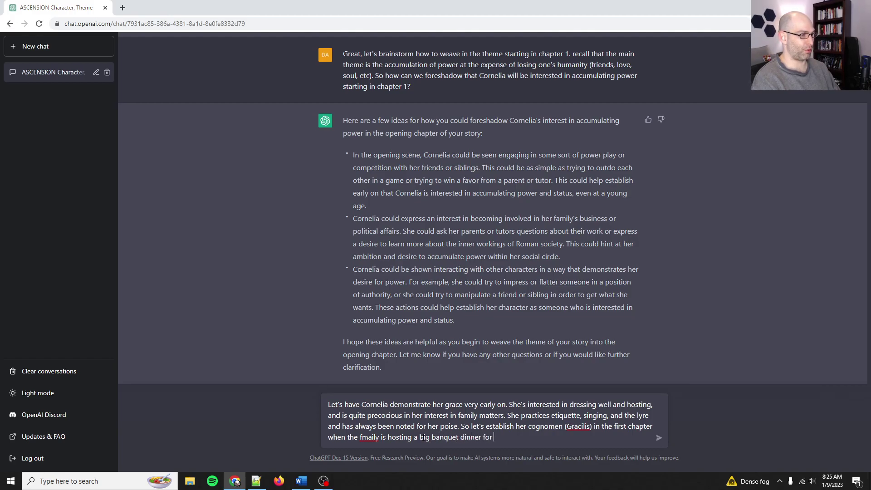
pyautogui.write('friends and family')
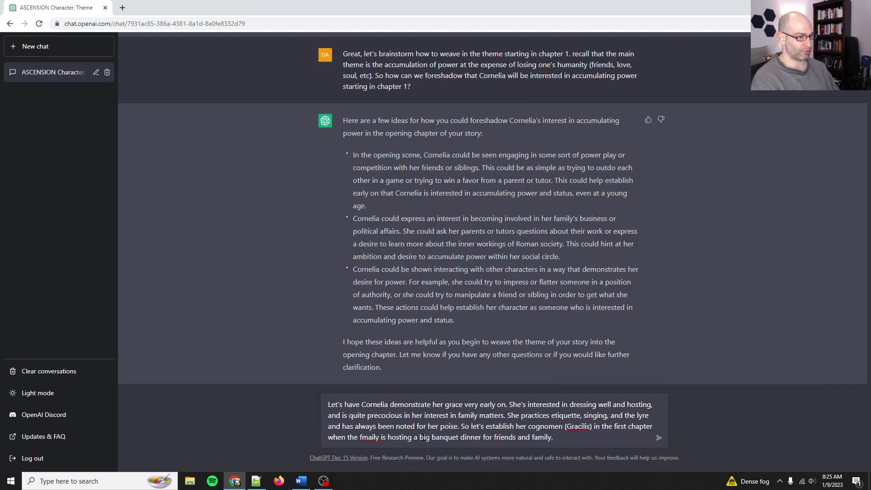
# Step: Add the start of the next request, "Let's have a powerful uncle or other statesmen comment that"
pyautogui.write(". Let's have ")
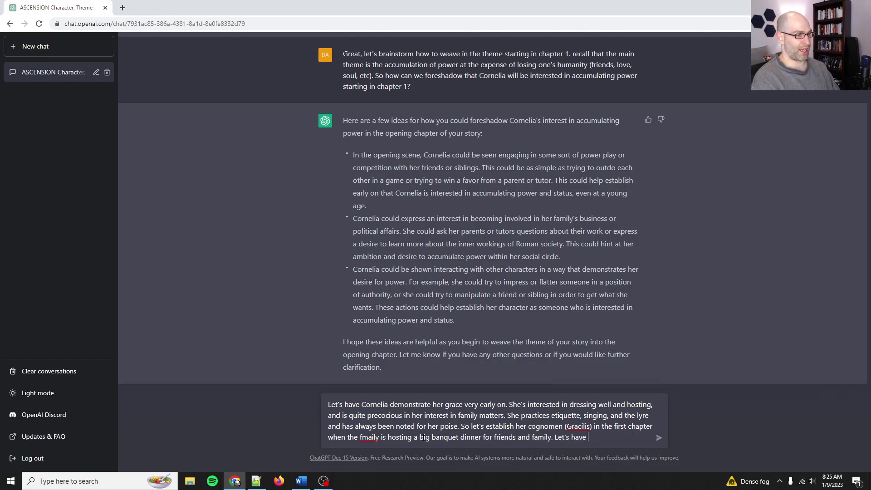
pyautogui.write('a powerful uncle o')
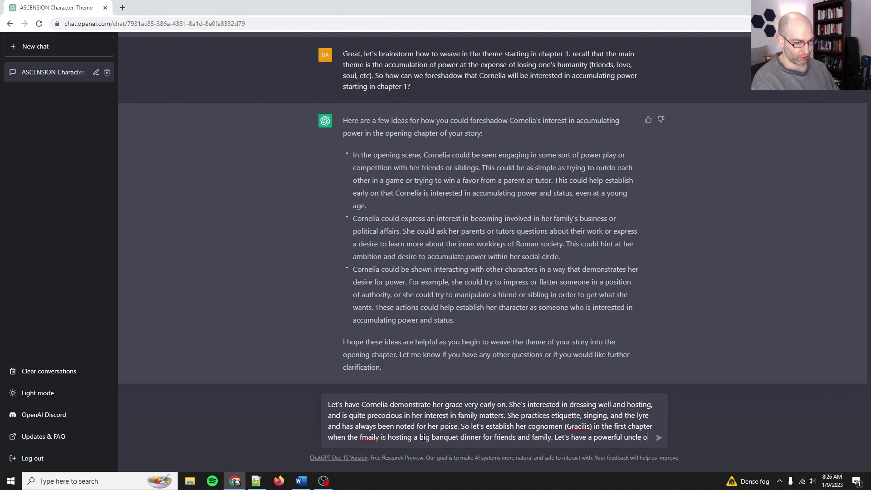
pyautogui.write('r other statement')
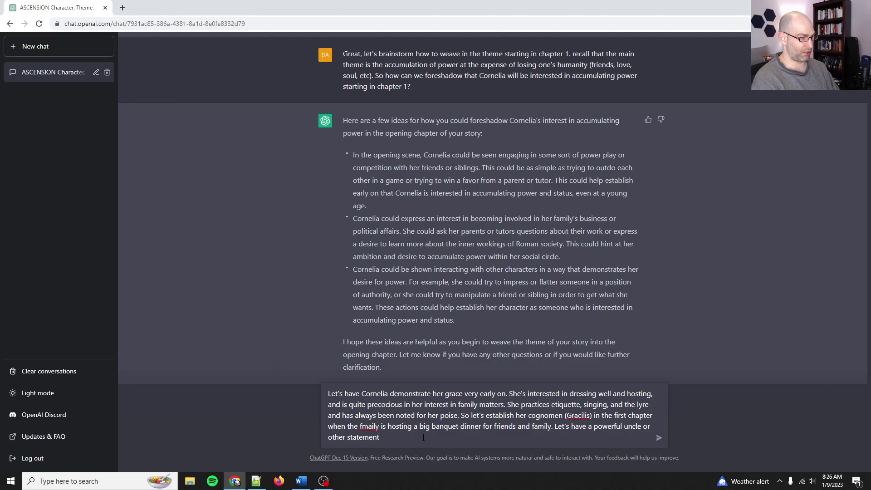
pyautogui.press('BackSpace')
pyautogui.press('BackSpace')
pyautogui.press('BackSpace')
pyautogui.press('BackSpace')
pyautogui.write('sm')
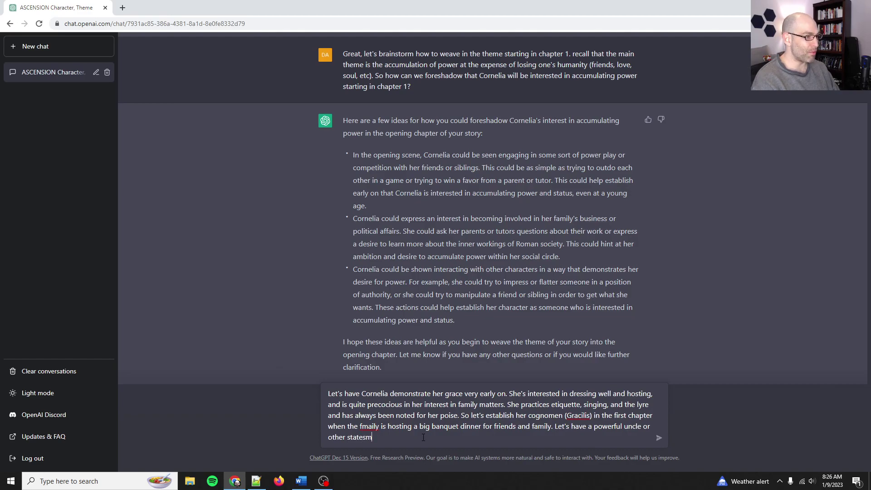
pyautogui.write('en comment that')
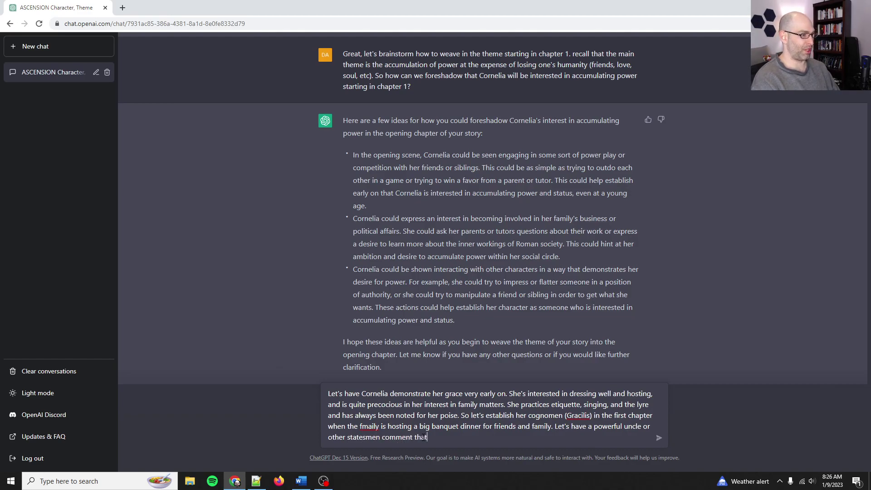
# Step: Complete the message with "Titus has a very graceful daughter, and he should be proud." and send it
pyautogui.write(' Titus has a very')
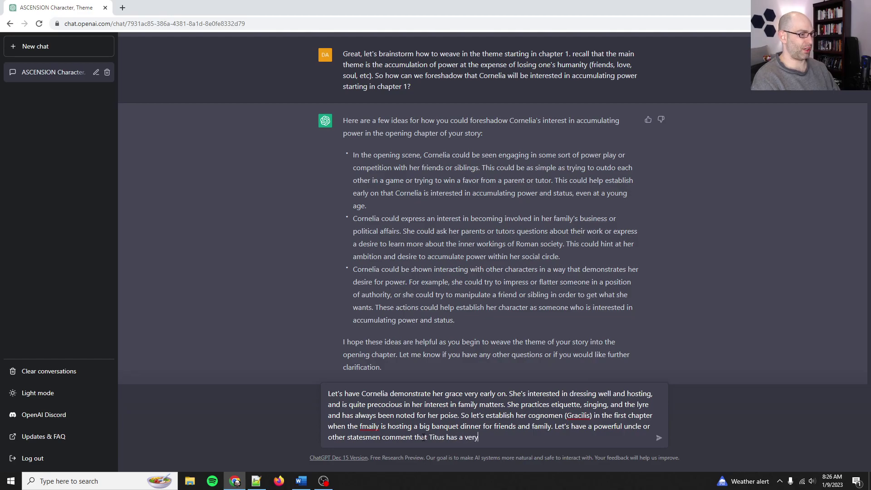
pyautogui.write(' graceful daughter')
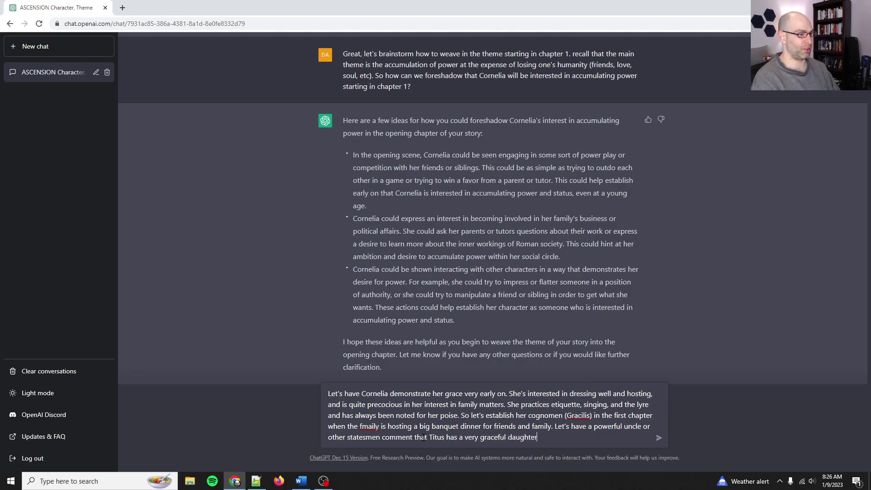
pyautogui.write(', and he should b')
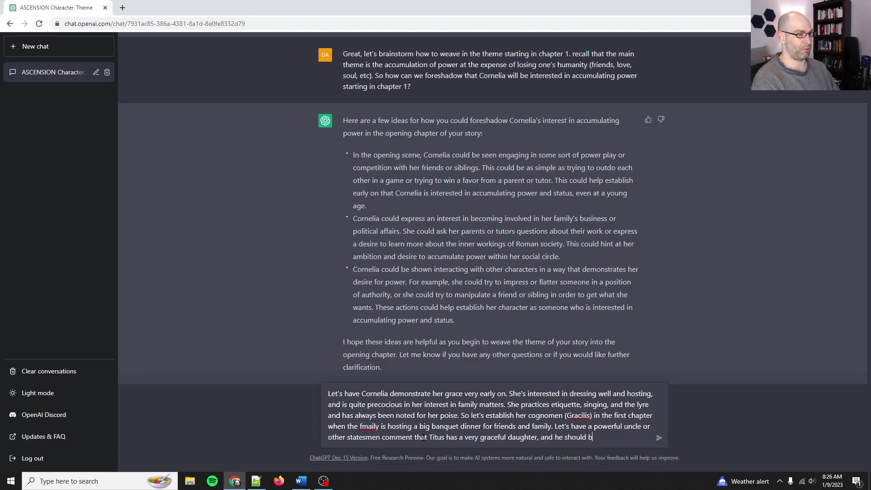
pyautogui.write('e proud.')
pyautogui.press('Return')
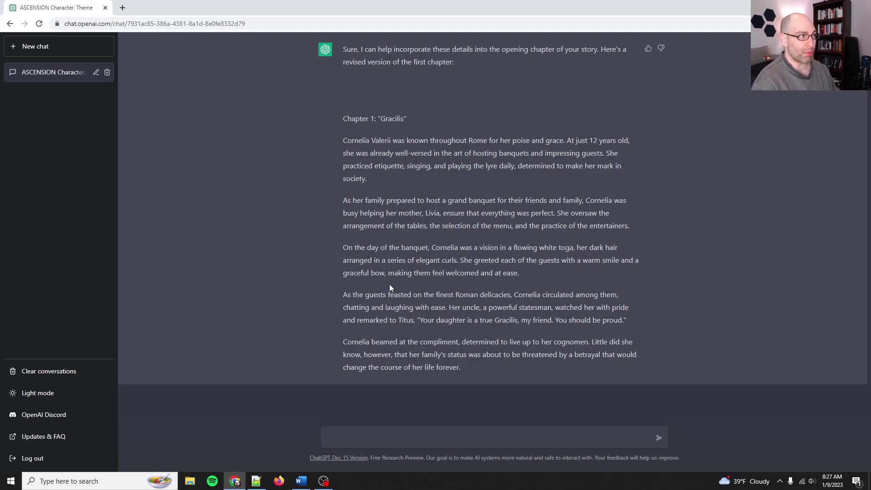
# Step: Read through the revised first chapter, comparing it with the requested banquet and cognomen details
pyautogui.scroll(2, 388, 287)
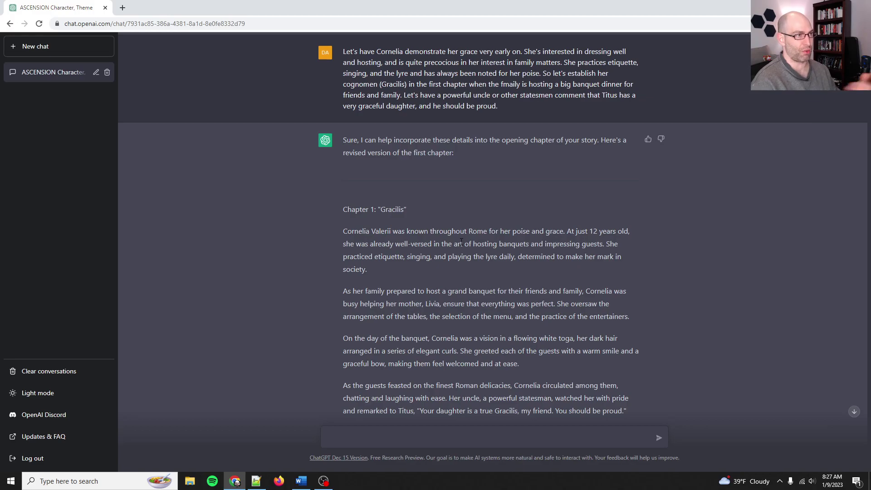
pyautogui.scroll(-2, 461, 242)
pyautogui.scroll(3, 408, 216)
pyautogui.scroll(-3, 458, 337)
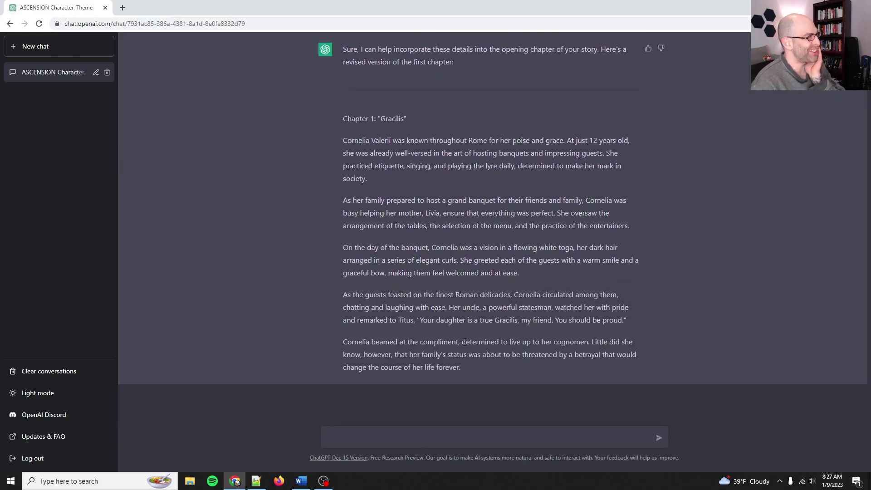
pyautogui.scroll(1, 447, 328)
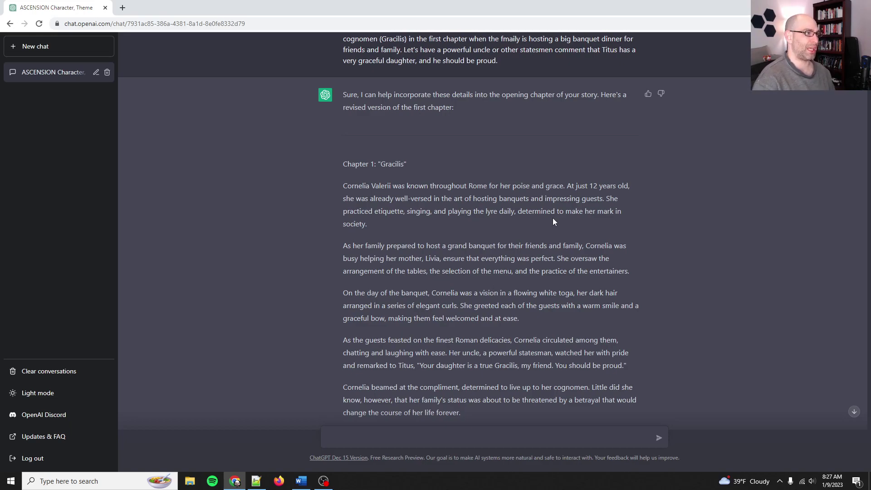
pyautogui.scroll(-1, 551, 238)
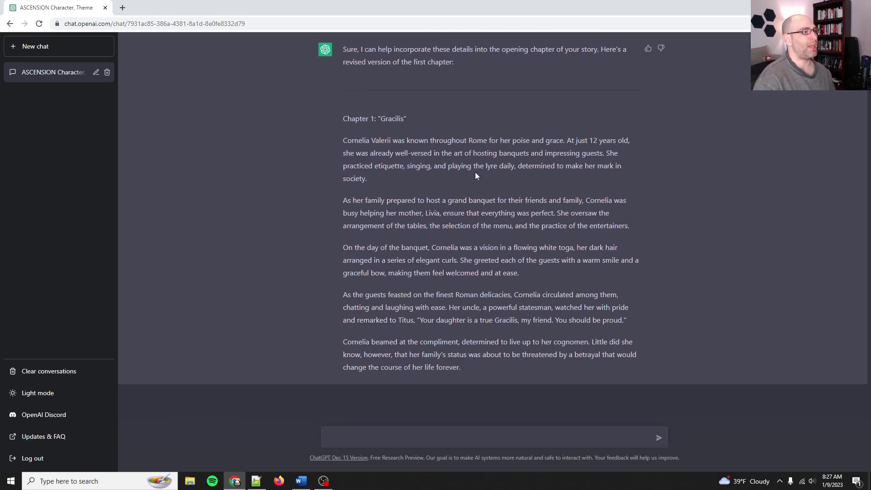